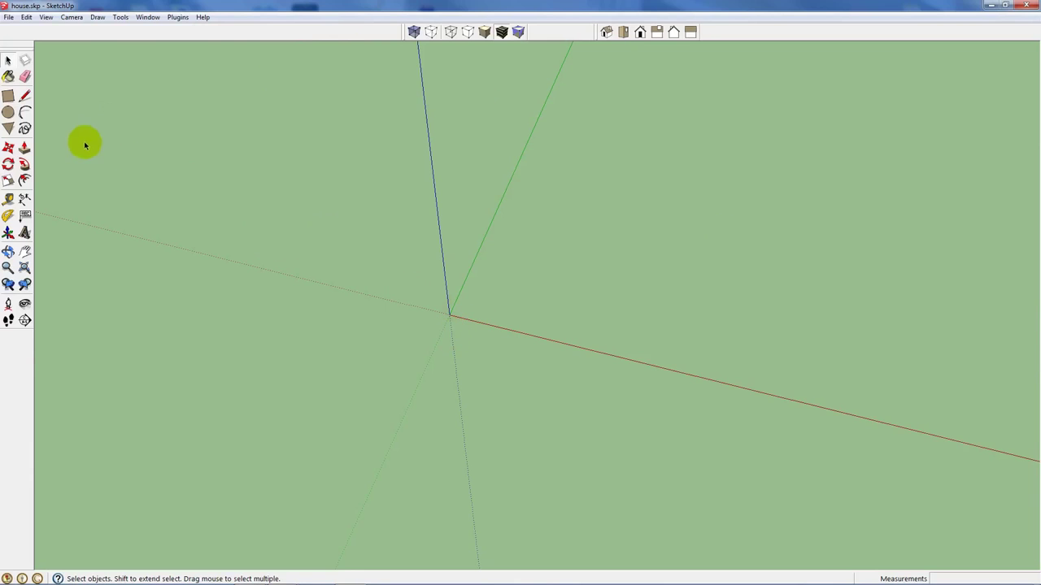
- Draw a 20' by 40' rectangle on the ground plane starting at the origin
click(12, 97)
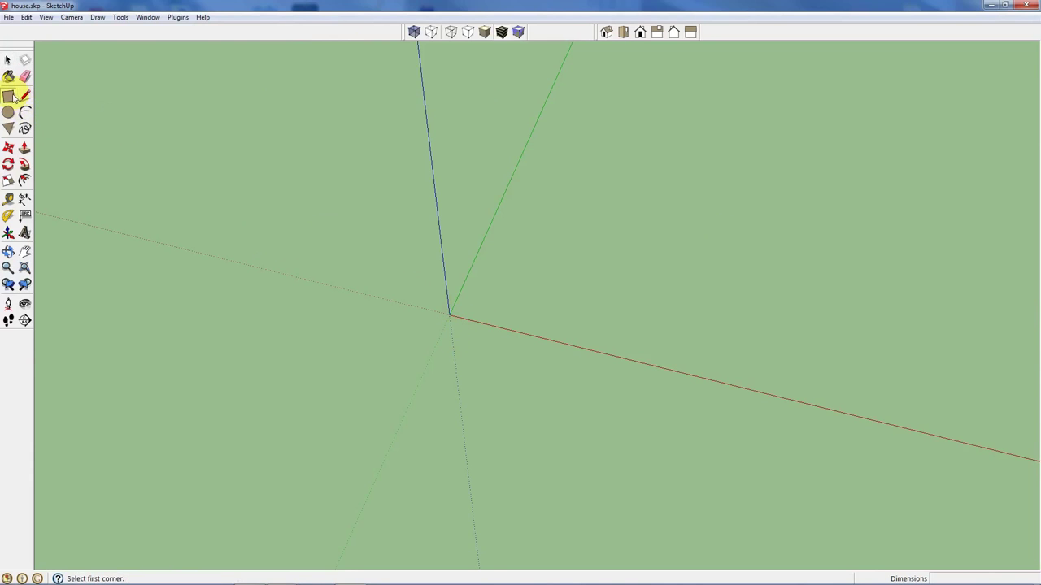
click(450, 312)
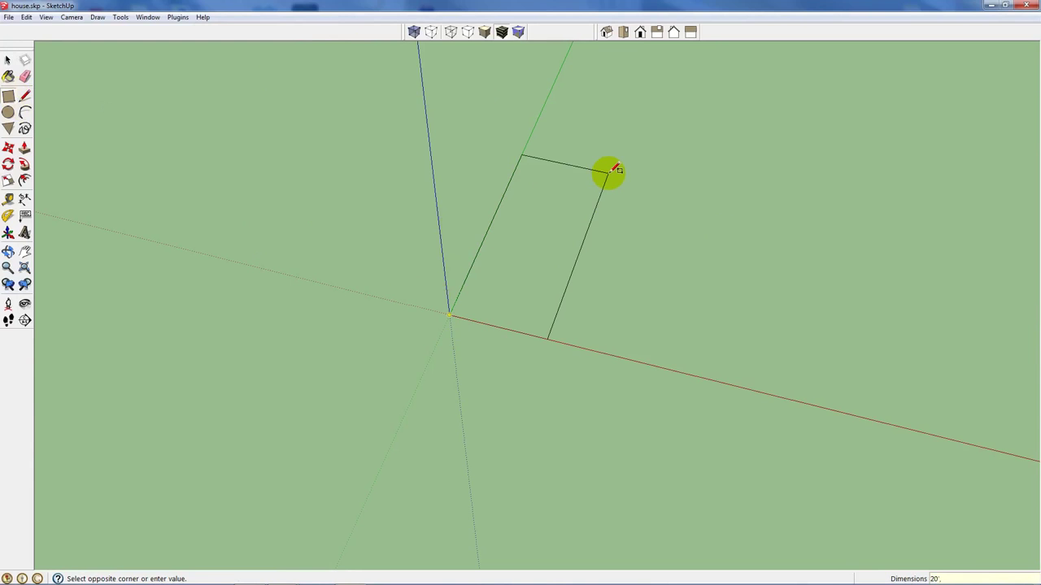
key(Return)
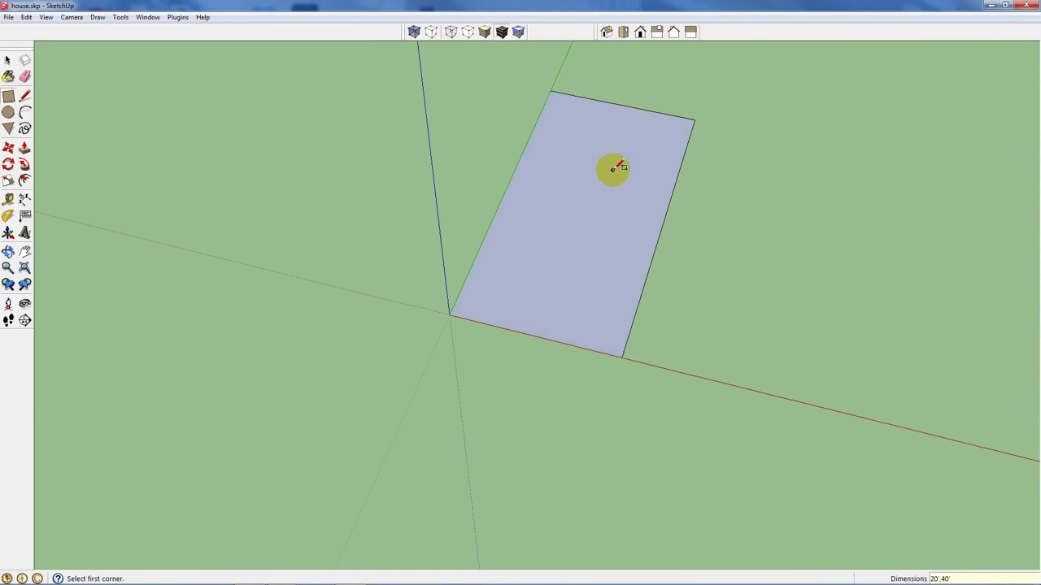
- Extrude the rectangle upward 8" with Push/Pull to form the floor slab
middle_drag(614, 169, 620, 203)
scroll(626, 199, up, 3)
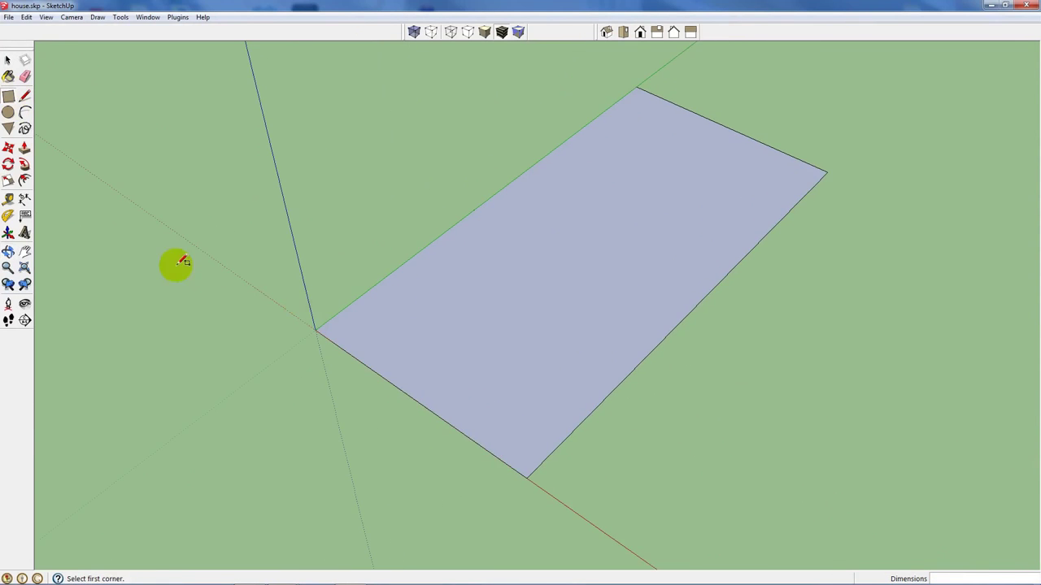
click(25, 147)
click(441, 307)
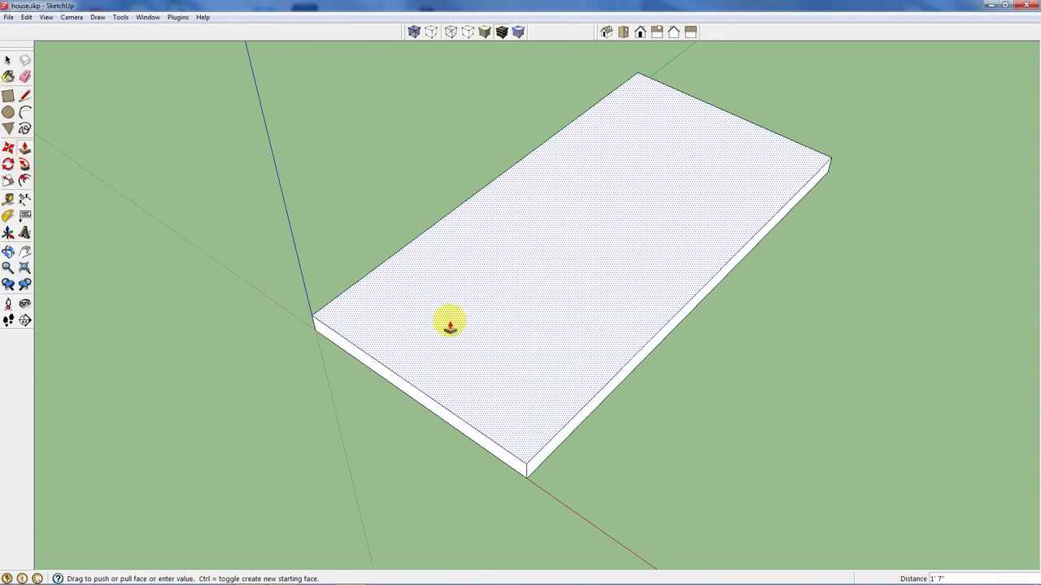
text(8)
key(Return)
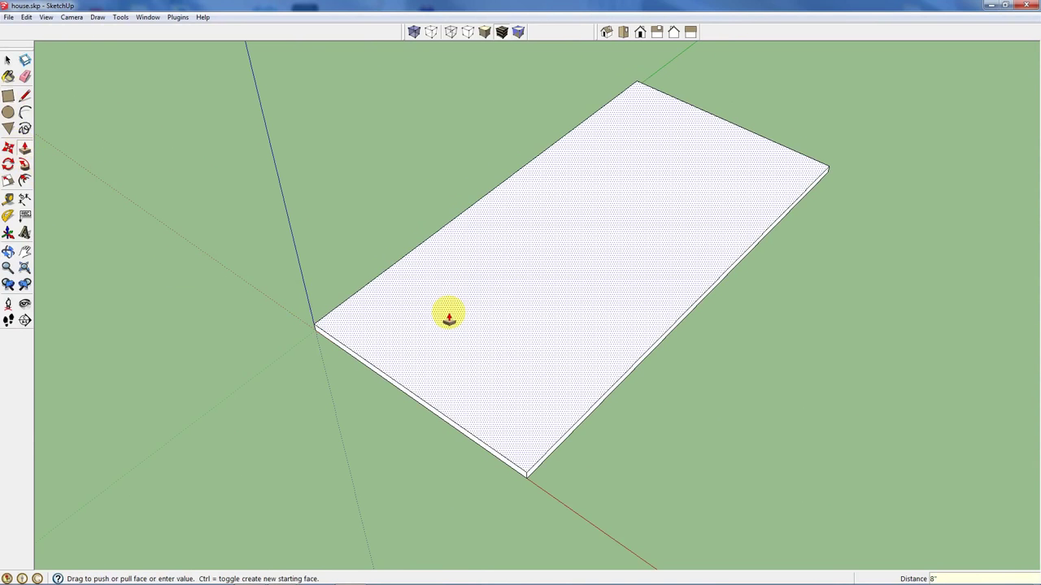
- Offset the slab's top face outline 8" inward to outline the exterior walls
click(9, 61)
click(25, 179)
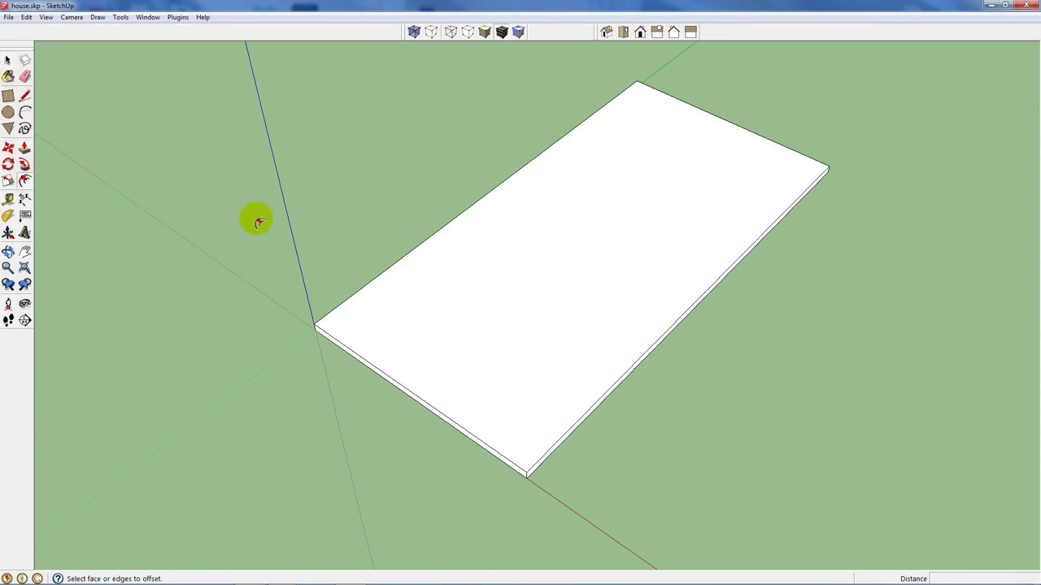
click(333, 340)
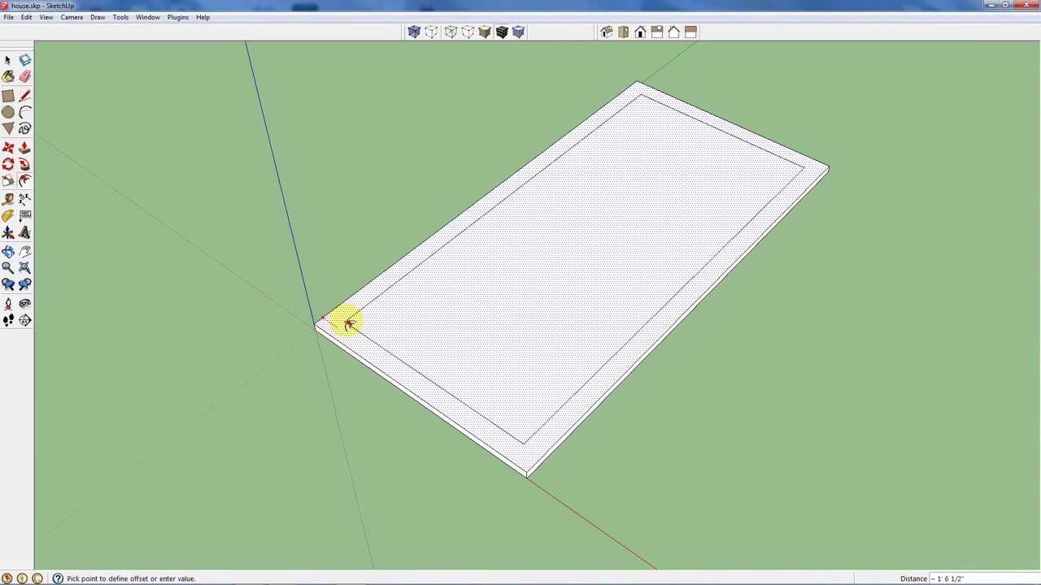
text(8)
key(Return)
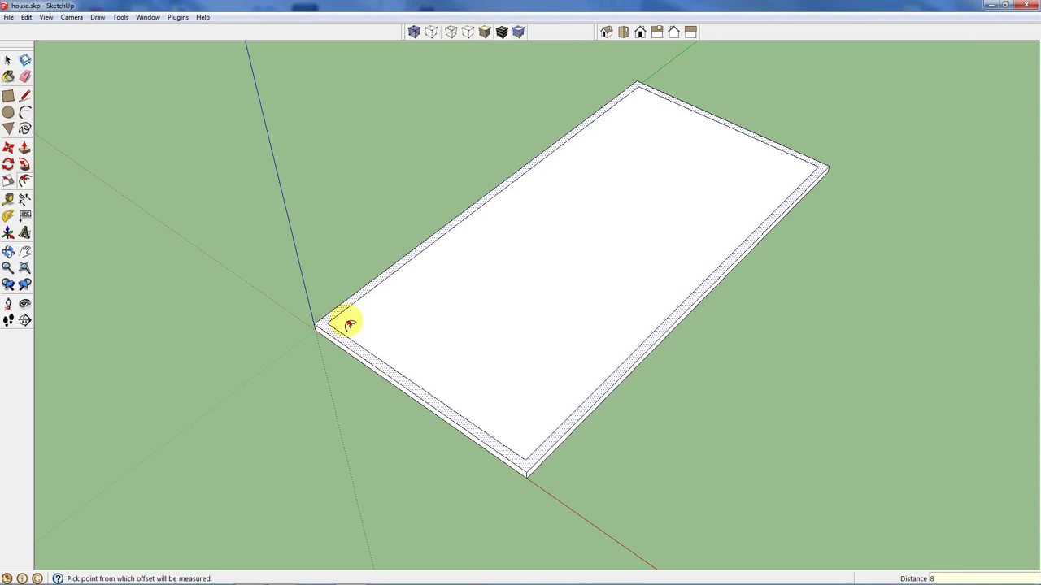
click(8, 59)
- Place a guide 10' from the inner short wall edge nearest the origin, and draw a 6" wide wall strip along it across the slab
scroll(284, 250, down, 2)
scroll(248, 272, down, 1)
middle_drag(249, 272, 583, 417)
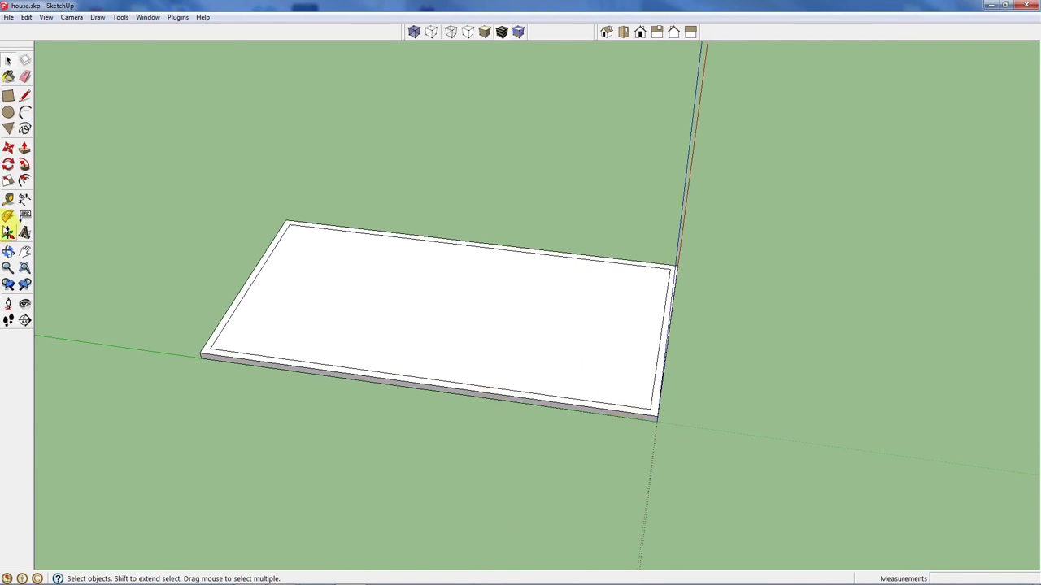
click(8, 198)
click(664, 343)
click(657, 348)
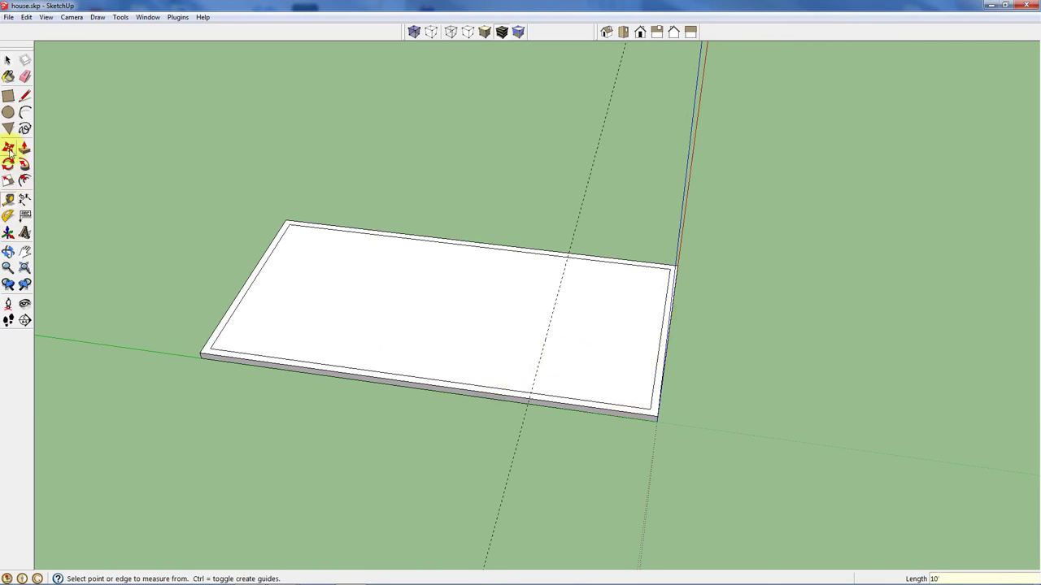
click(8, 96)
click(529, 394)
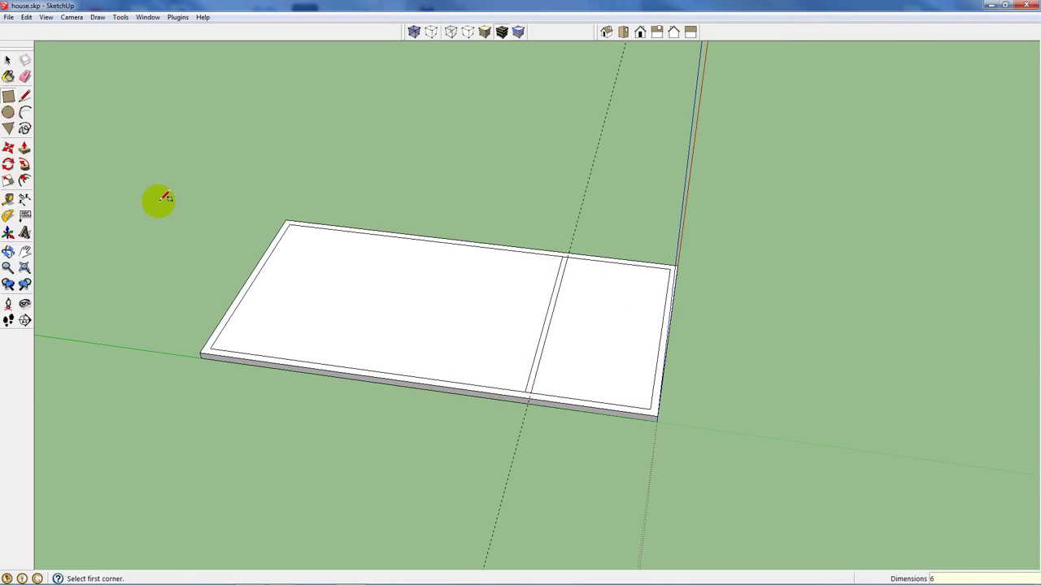
click(8, 59)
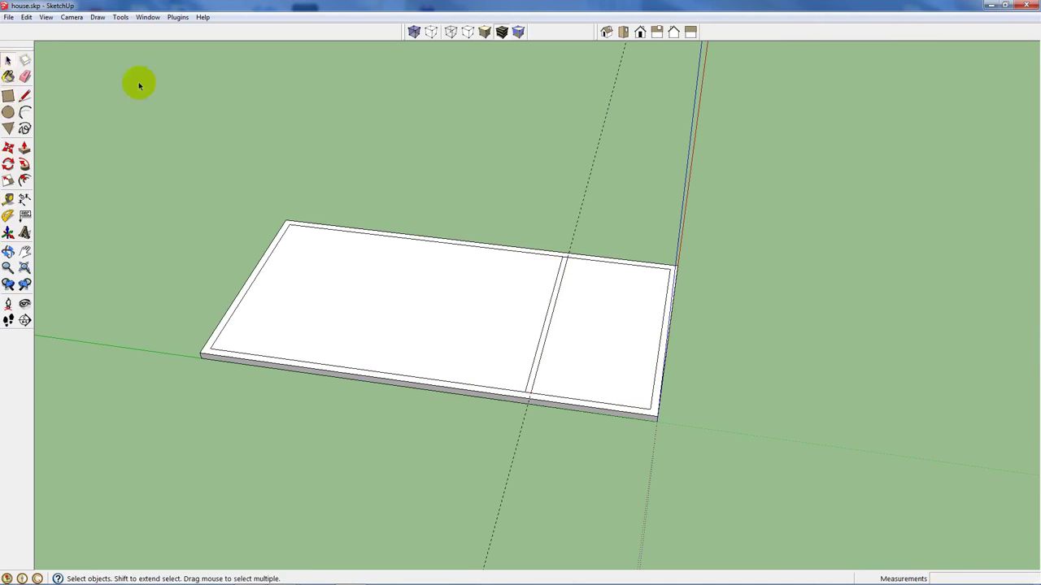
- Place a guide 12' beyond the first cross wall and draw a 6" wide wall strip along it between the inner long edges
scroll(395, 367, up, 3)
scroll(492, 365, up, 1)
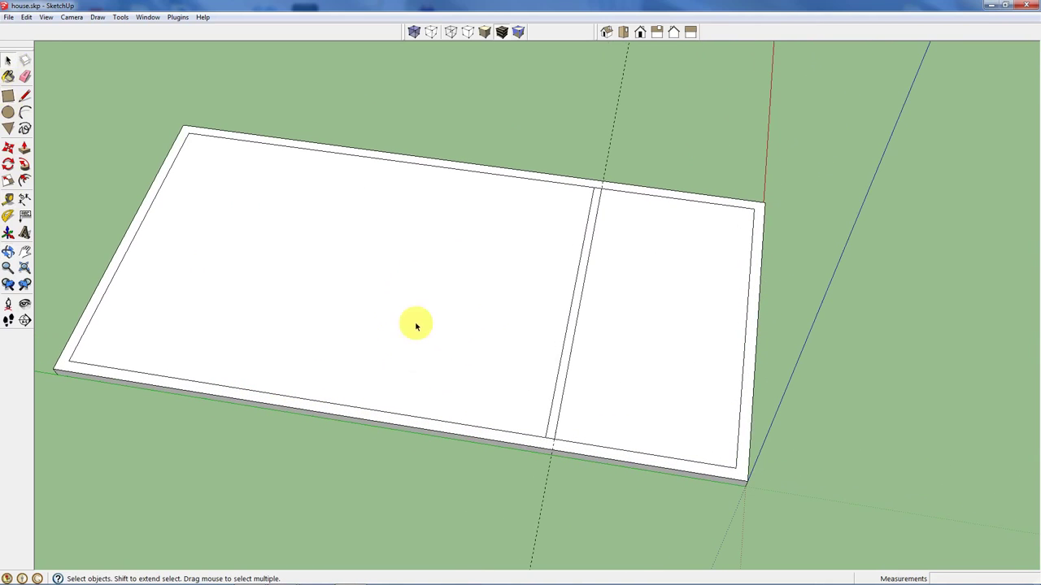
click(10, 200)
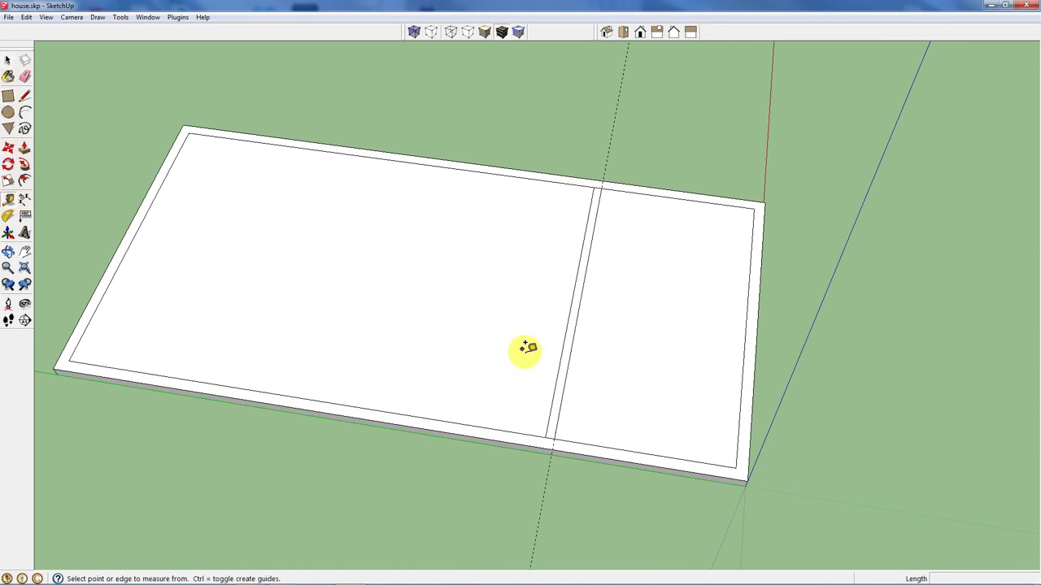
click(561, 382)
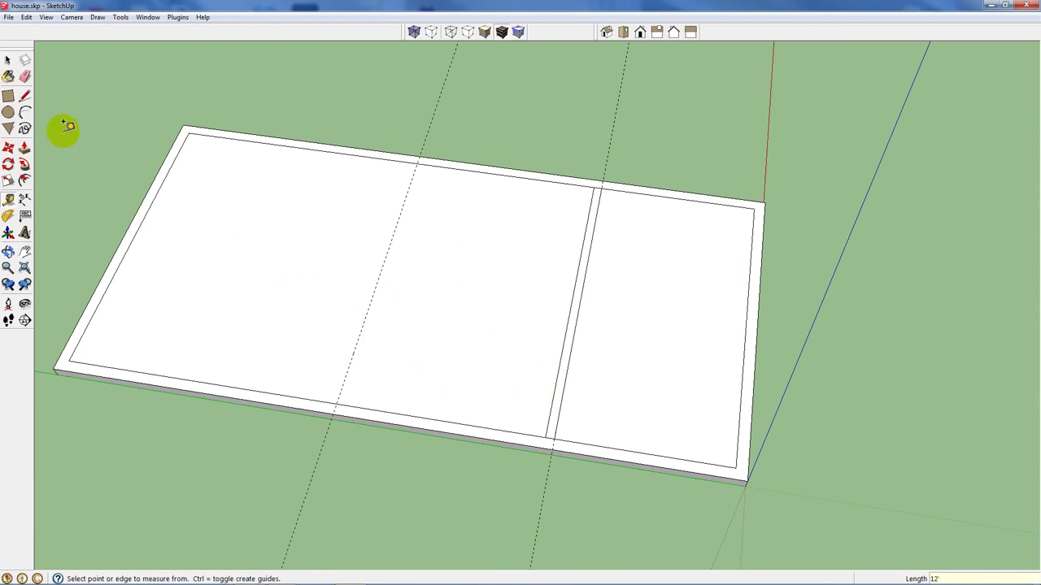
click(8, 97)
click(335, 403)
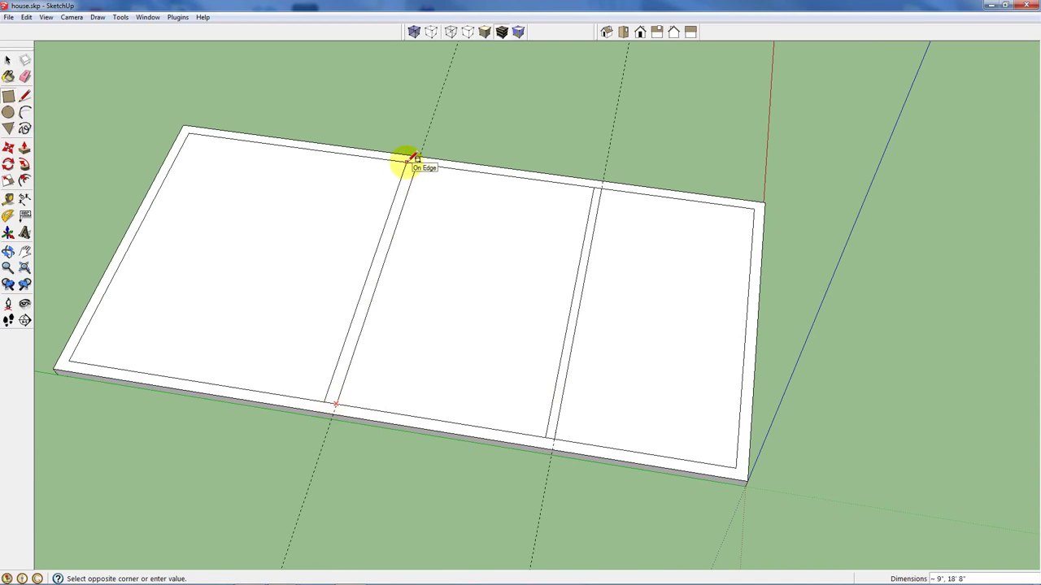
click(410, 160)
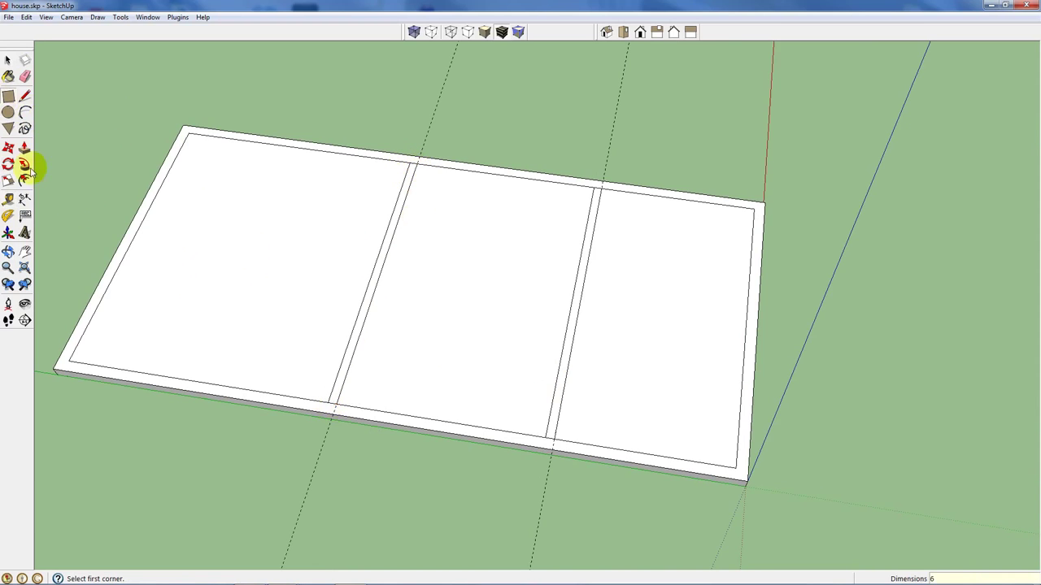
- Place a guide 8' beyond the second cross wall and draw a third 6" wide wall strip along it
click(8, 200)
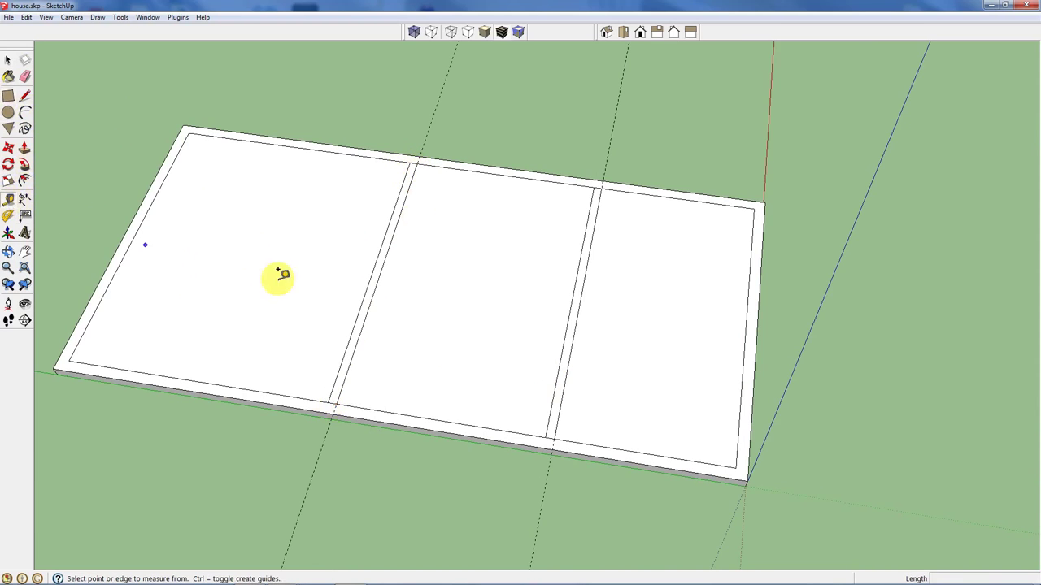
click(346, 350)
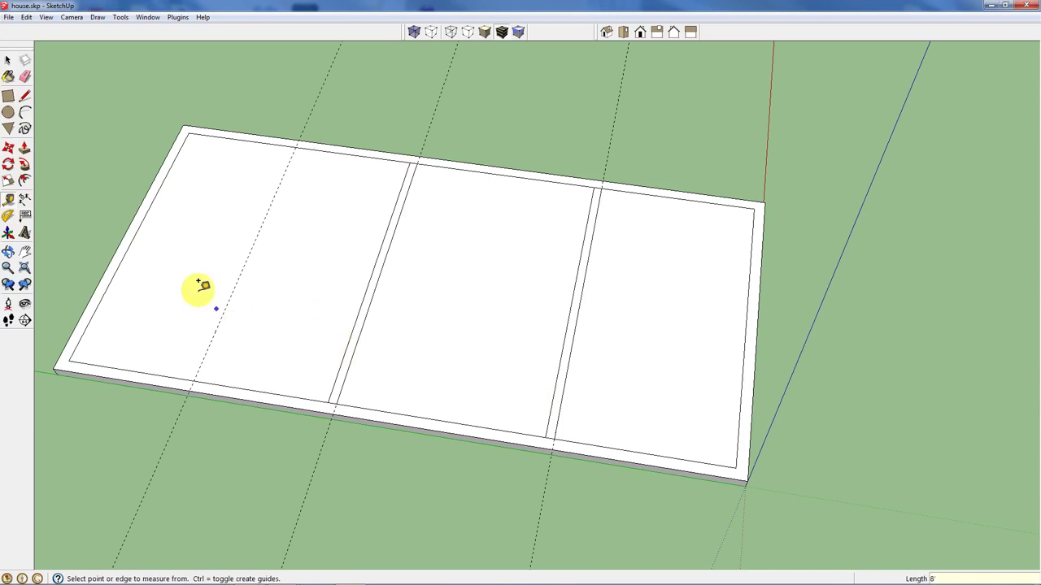
click(9, 96)
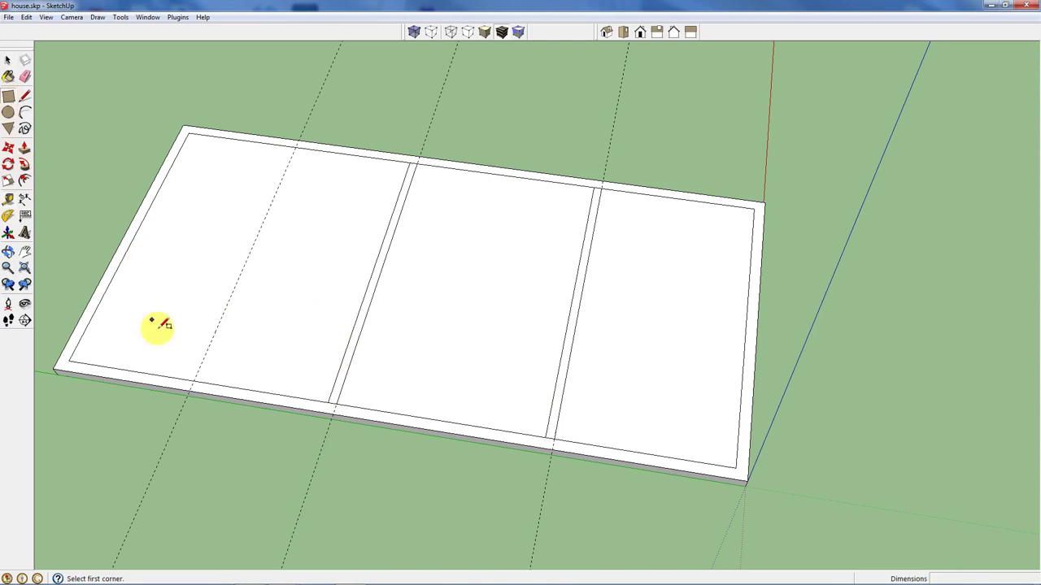
click(195, 380)
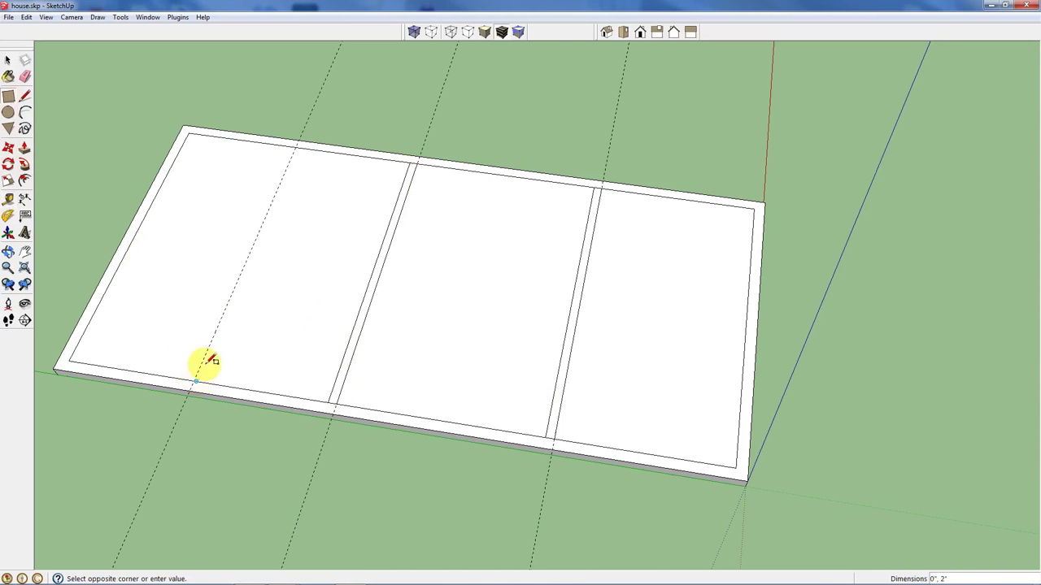
click(282, 140)
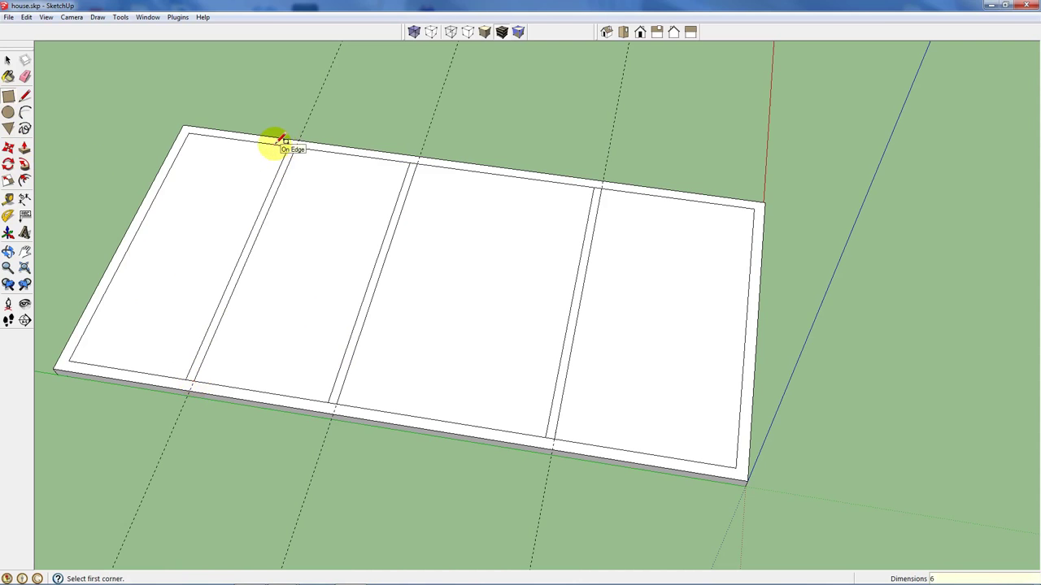
click(8, 60)
- Place a guide 9' from the inner long wall edge on the green axis side, and draw a lengthwise wall strip along it
middle_drag(720, 290, 355, 251)
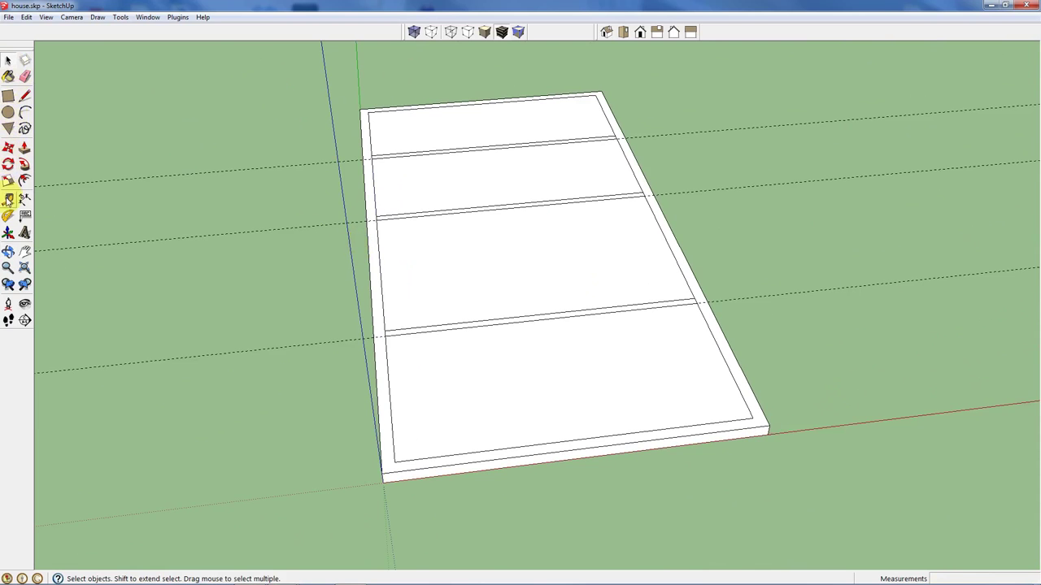
click(7, 199)
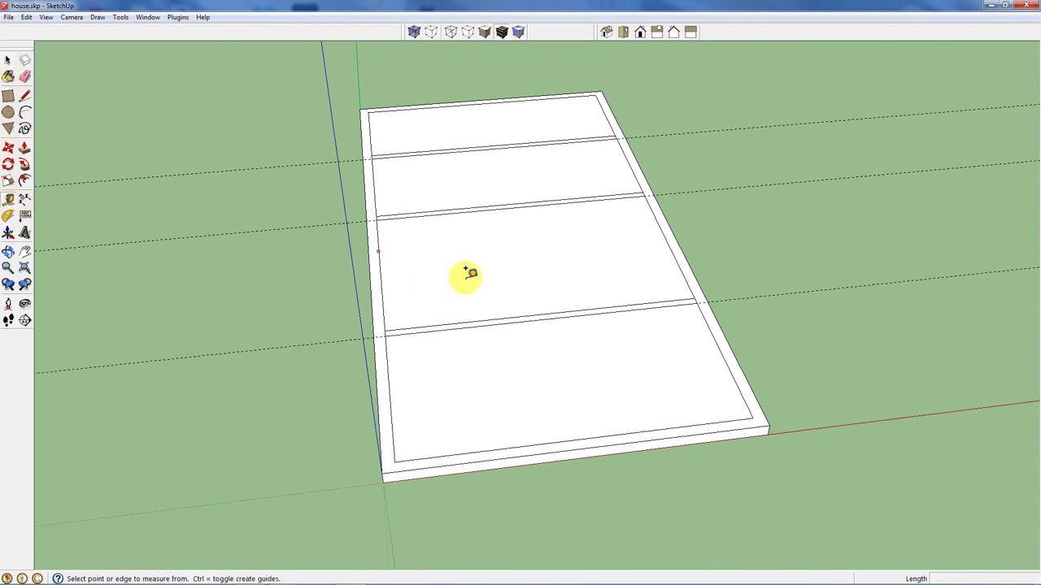
click(390, 390)
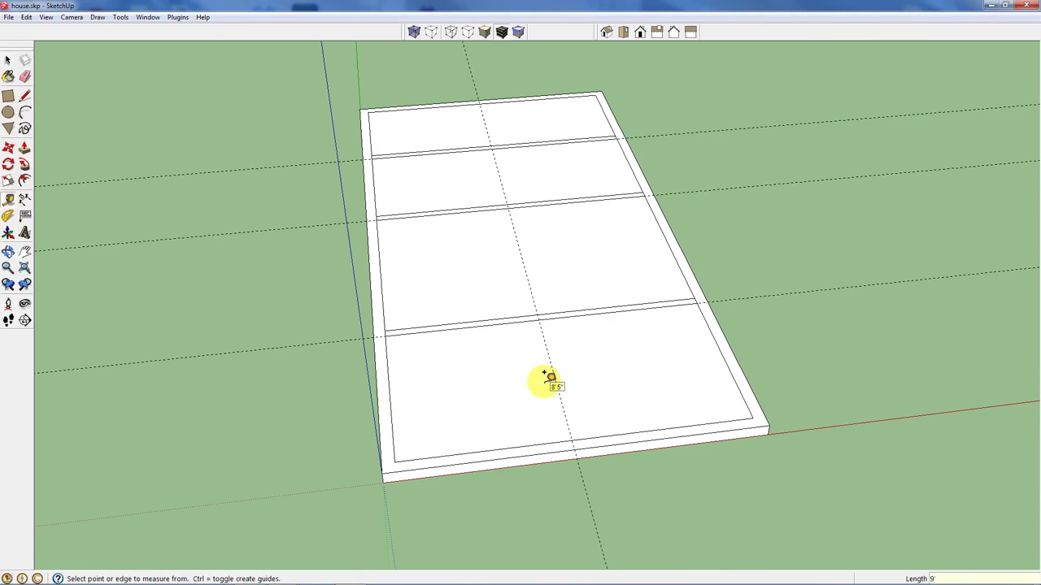
click(7, 96)
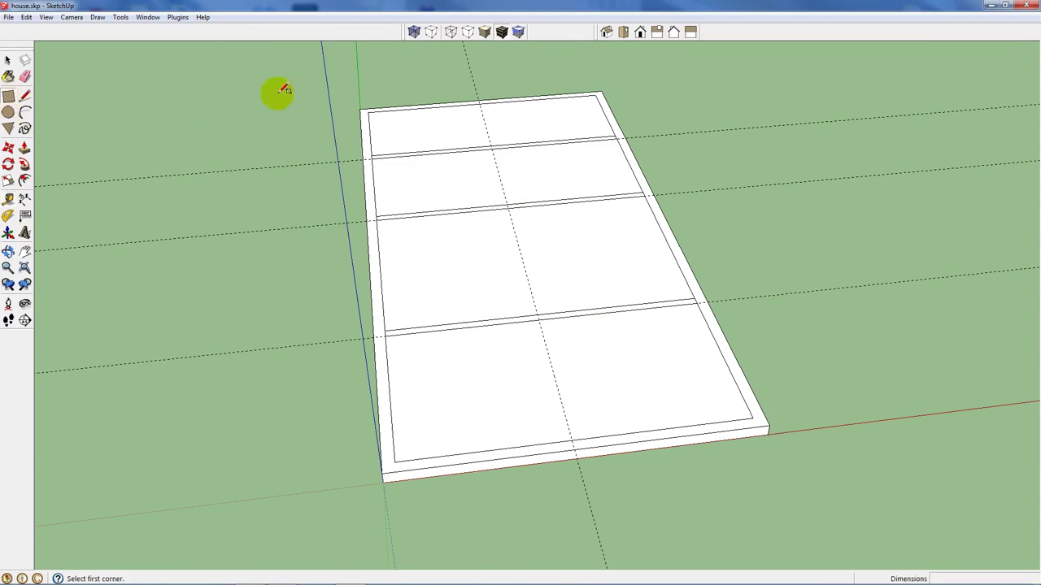
click(479, 103)
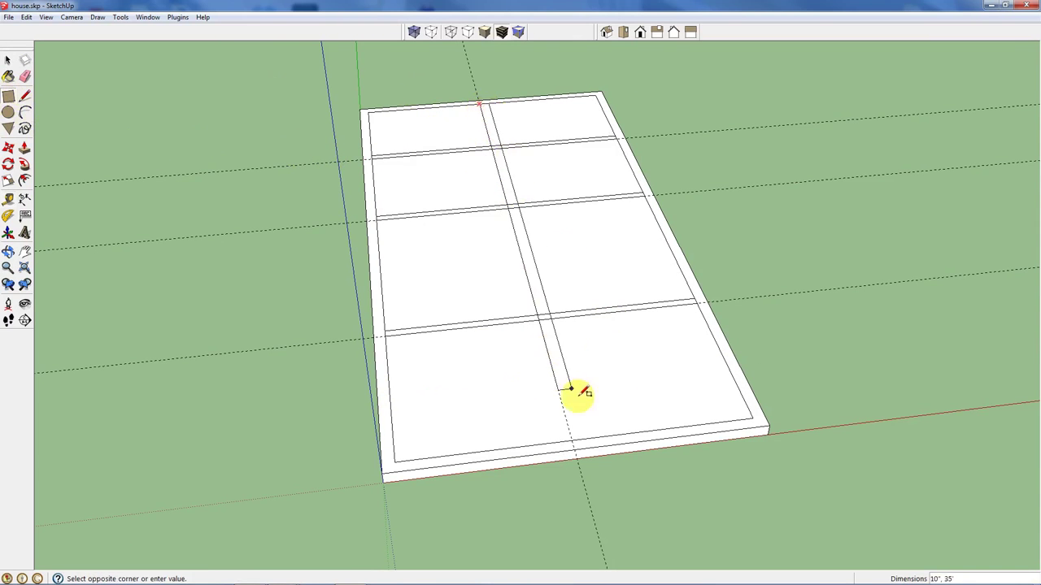
click(577, 439)
- Erase the lengthwise wall beyond the third cross wall and the half of that cross wall farther from the green axis
middle_drag(379, 220, 123, 273)
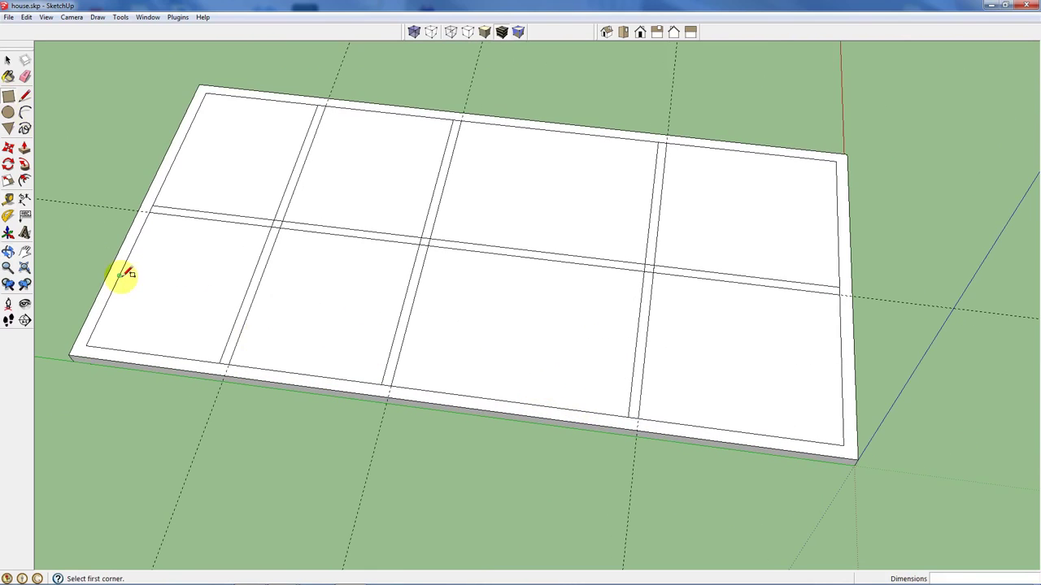
click(24, 77)
drag(232, 203, 220, 226)
drag(314, 189, 278, 191)
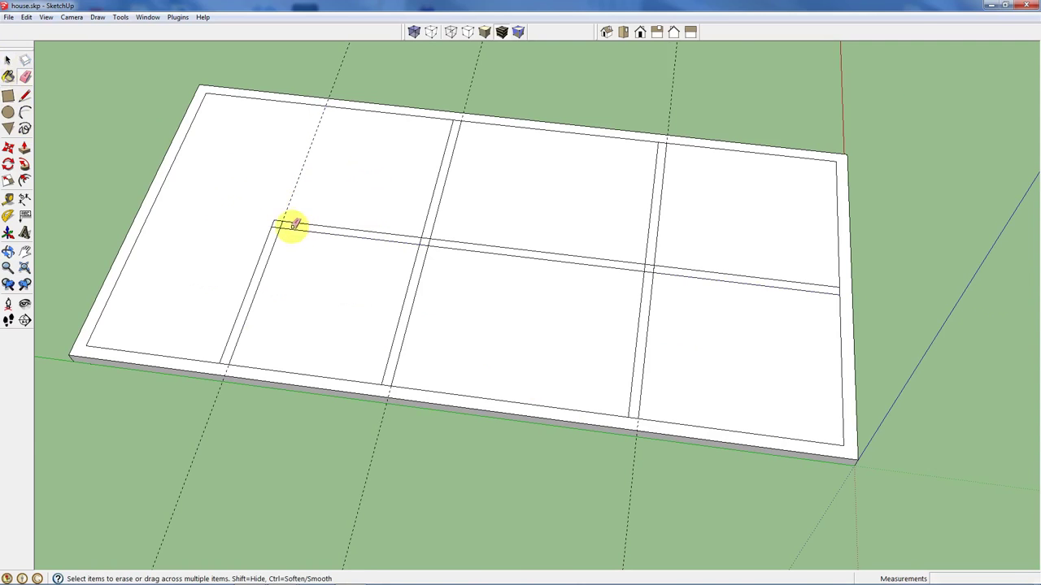
- Erase the leftover guide and inner lines at the corner where the third cross wall meets the lengthwise wall
drag(298, 218, 306, 219)
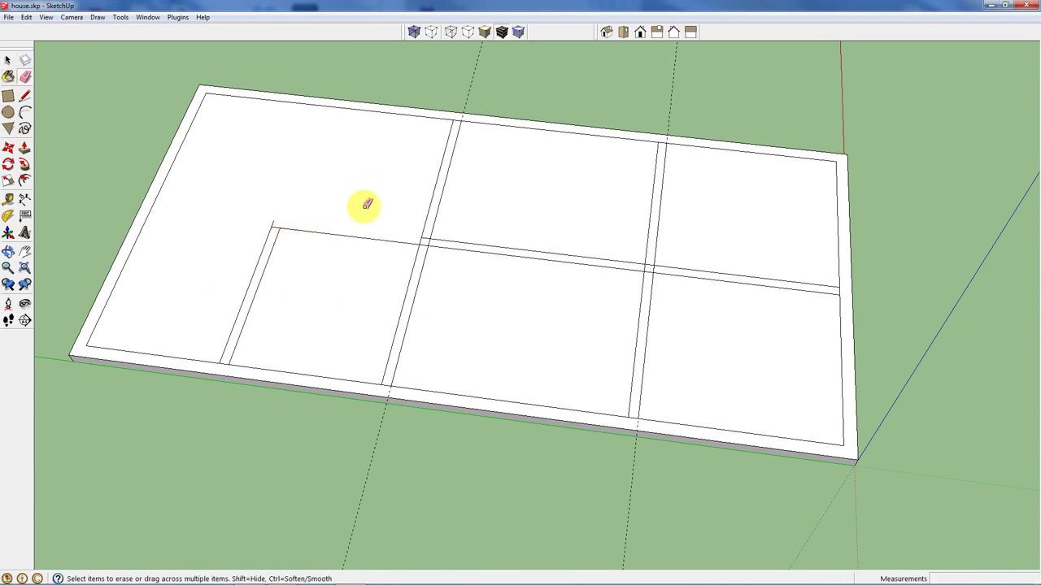
scroll(277, 228, up, 3)
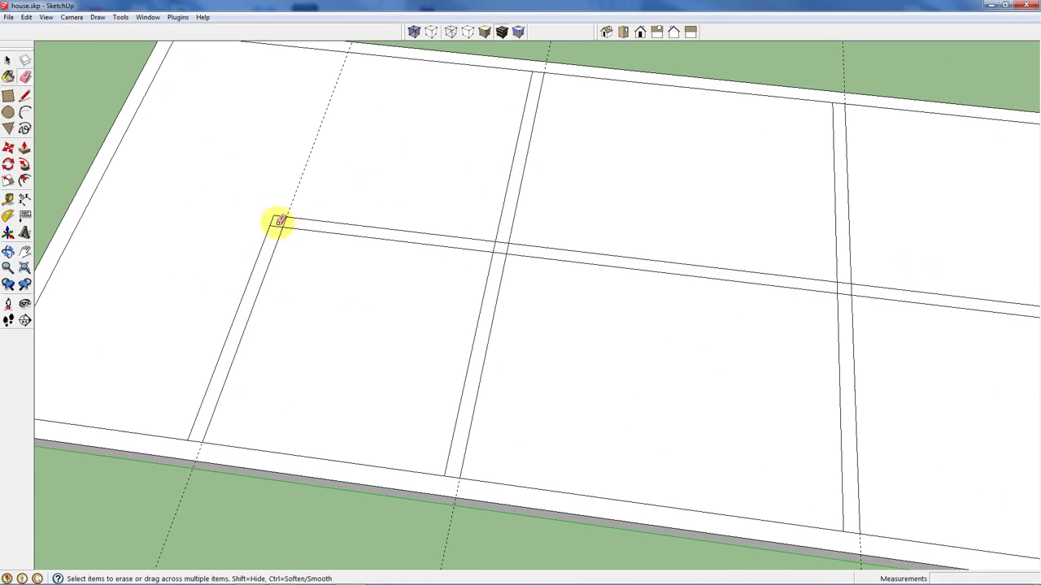
click(286, 218)
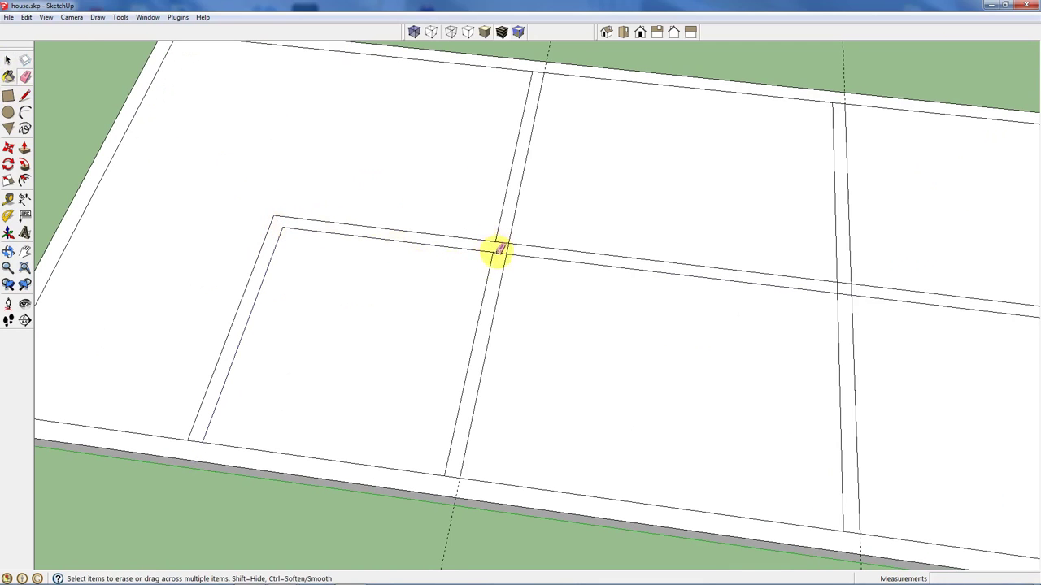
- Erase the dividing lines at the second cross wall's junction and where the second and third cross walls meet the green-axis exterior wall
mouse_move(508, 247)
mouse_down()
mouse_move(471, 360)
mouse_move(459, 475)
mouse_up()
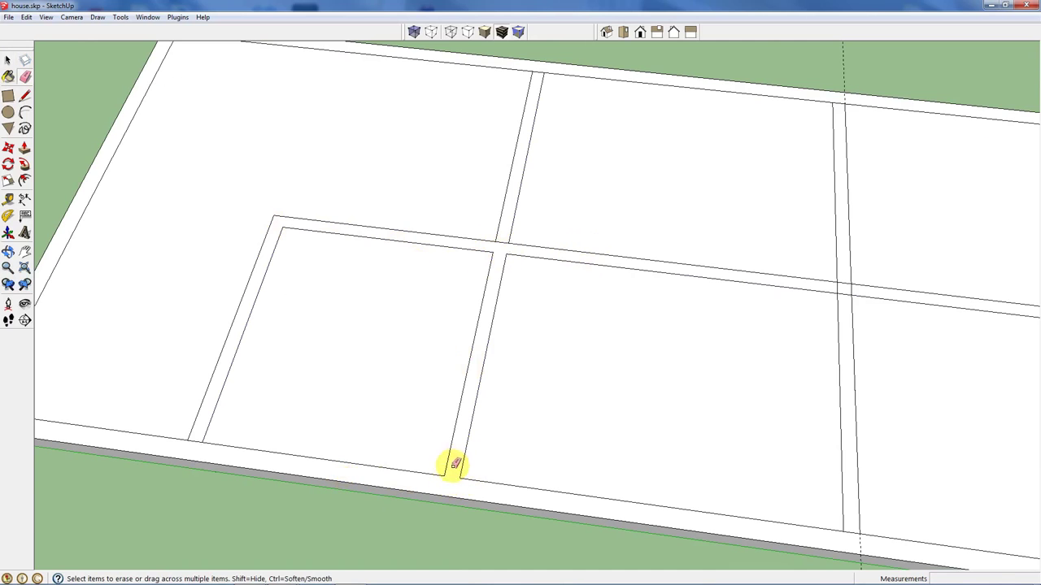
click(453, 470)
click(195, 442)
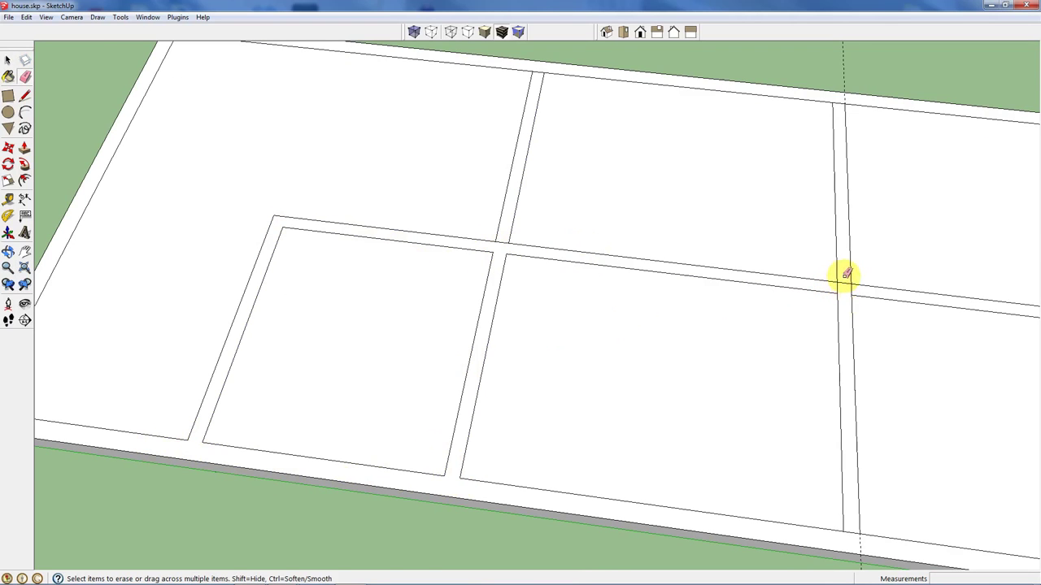
- Erase the guide and the half of the first cross wall farther from the green axis, undoing the accidental removal of the lengthwise wall's edge
click(835, 251)
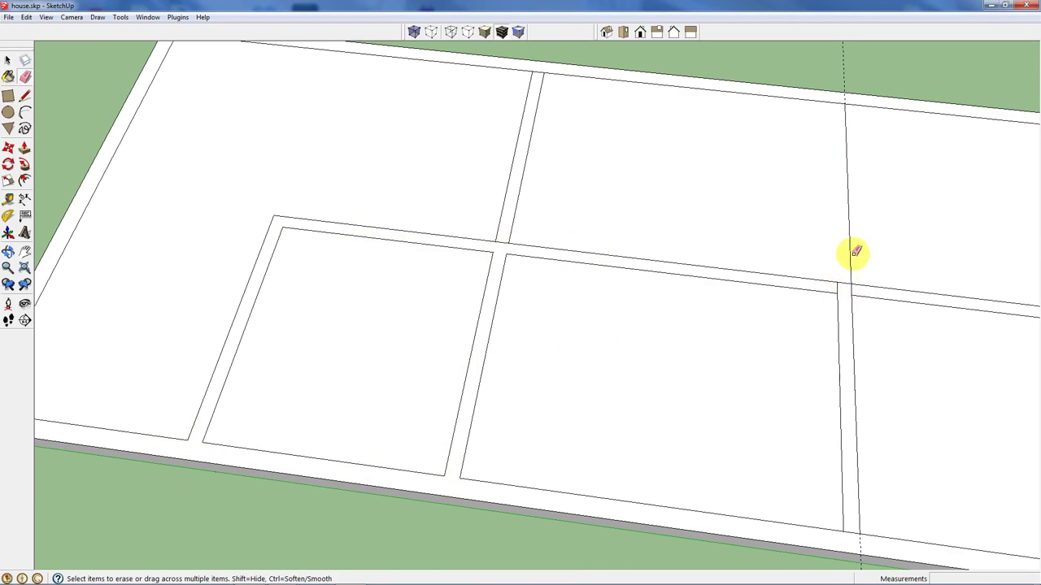
mouse_move(865, 282)
mouse_down()
mouse_move(850, 290)
mouse_move(888, 285)
mouse_up()
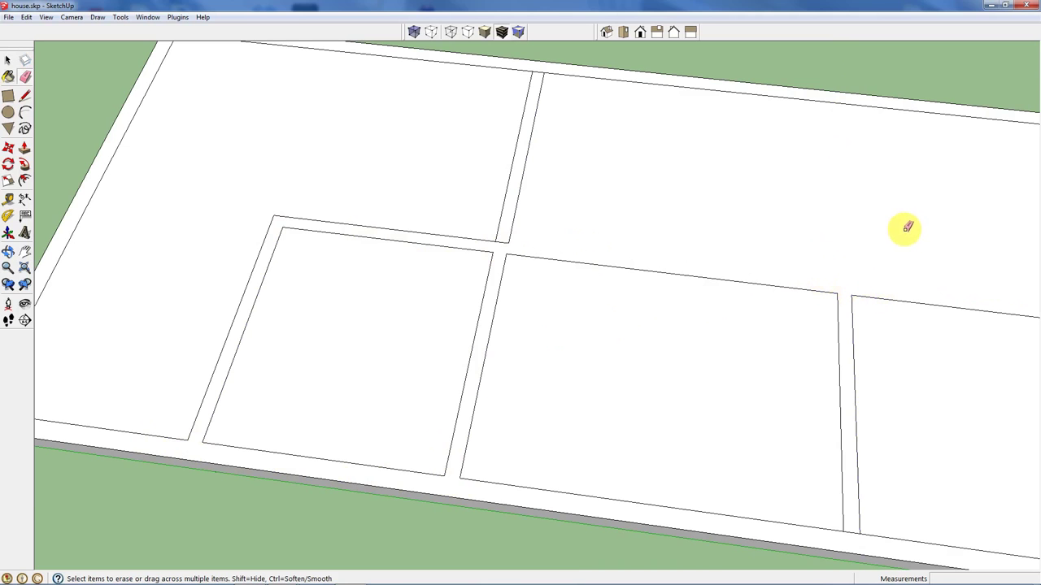
key(ctrl+z)
scroll(302, 263, down, 5)
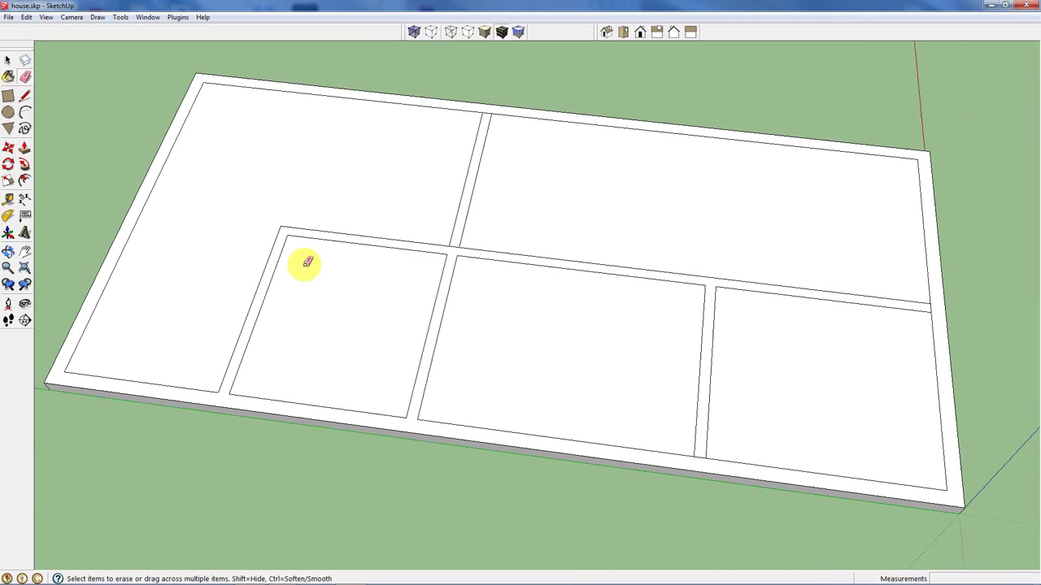
- Erase the remaining dividing lines where the lengthwise wall meets the second cross wall and end wall, and where the first cross wall meets the green-axis wall
scroll(371, 258, up, 5)
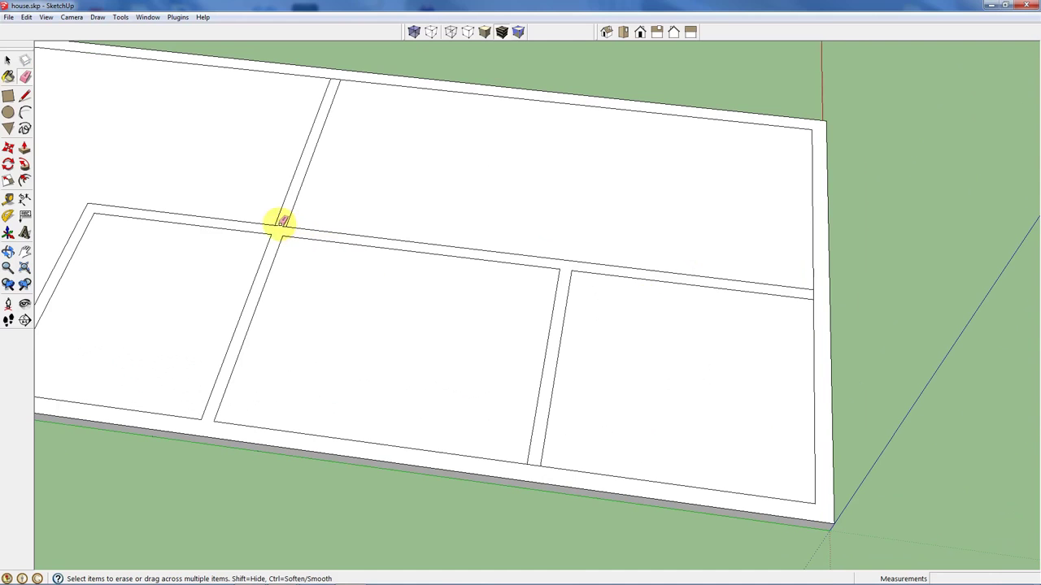
scroll(516, 320, down, 2)
scroll(748, 325, up, 3)
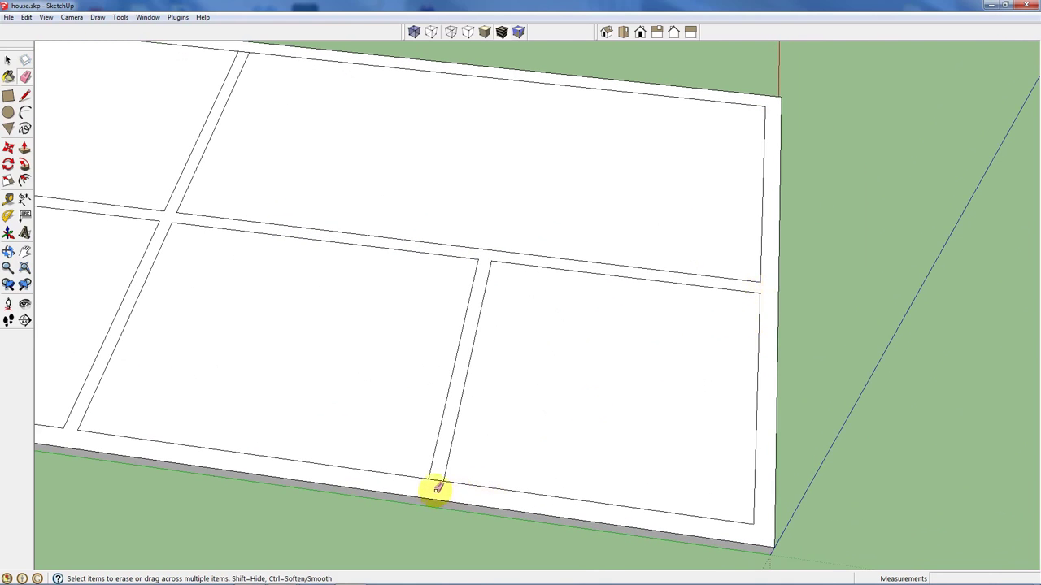
scroll(438, 473, down, 3)
scroll(409, 311, down, 1)
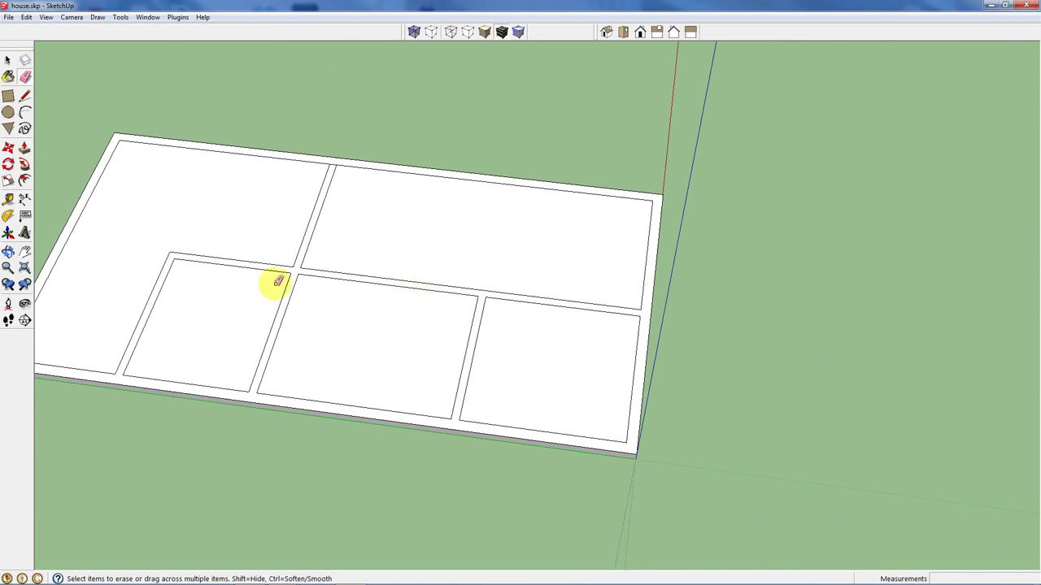
- Push/Pull the joined wall layout up 8' to form all exterior and interior walls
click(25, 146)
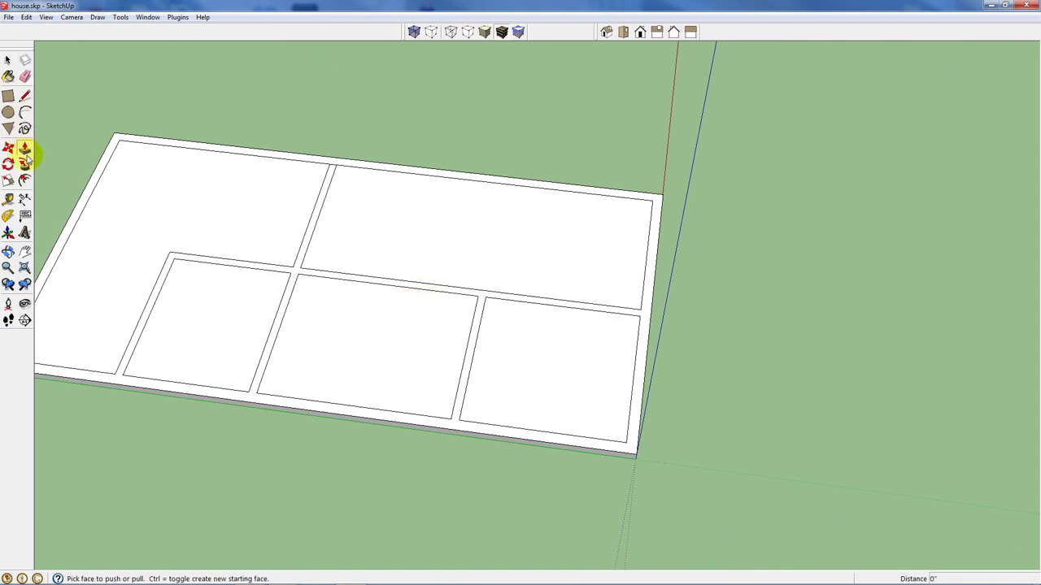
click(127, 347)
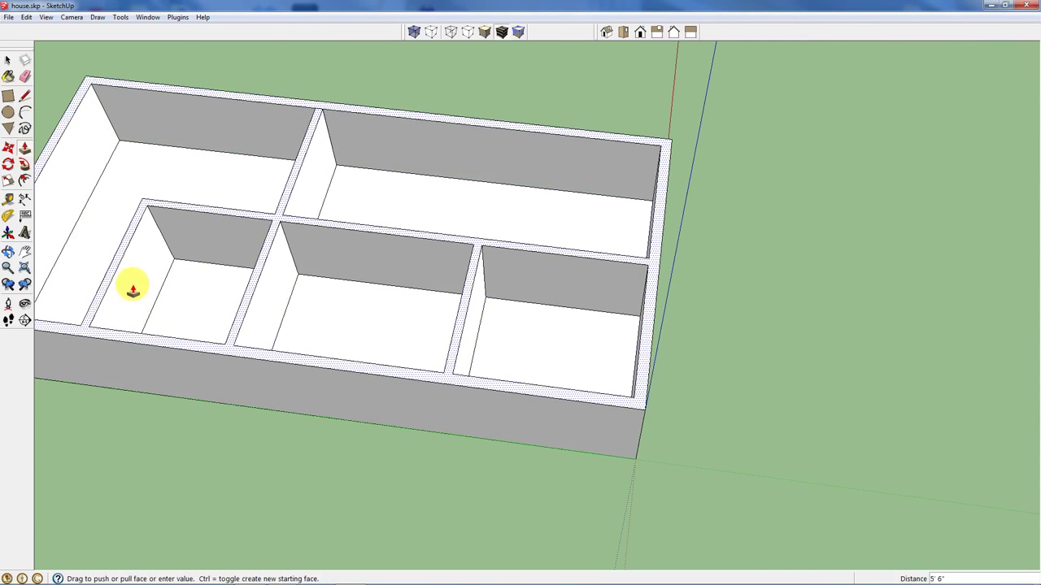
click(536, 300)
mouse_move(537, 300)
middle_down()
mouse_move(139, 241)
mouse_move(514, 327)
mouse_move(428, 349)
mouse_move(230, 317)
mouse_move(490, 269)
middle_up()
scroll(271, 226, up, 5)
middle_drag(271, 226, 276, 158)
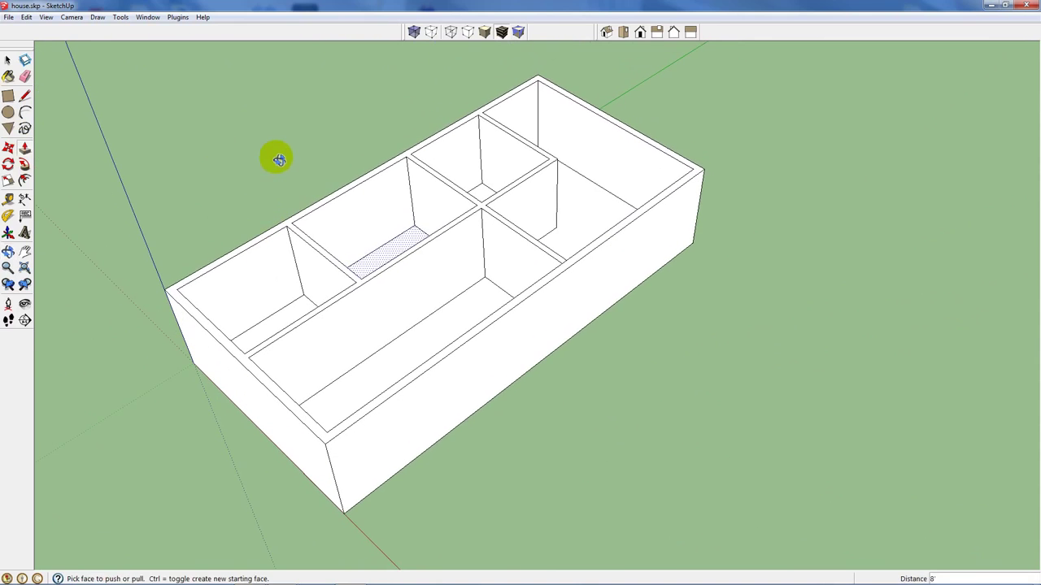
click(8, 61)
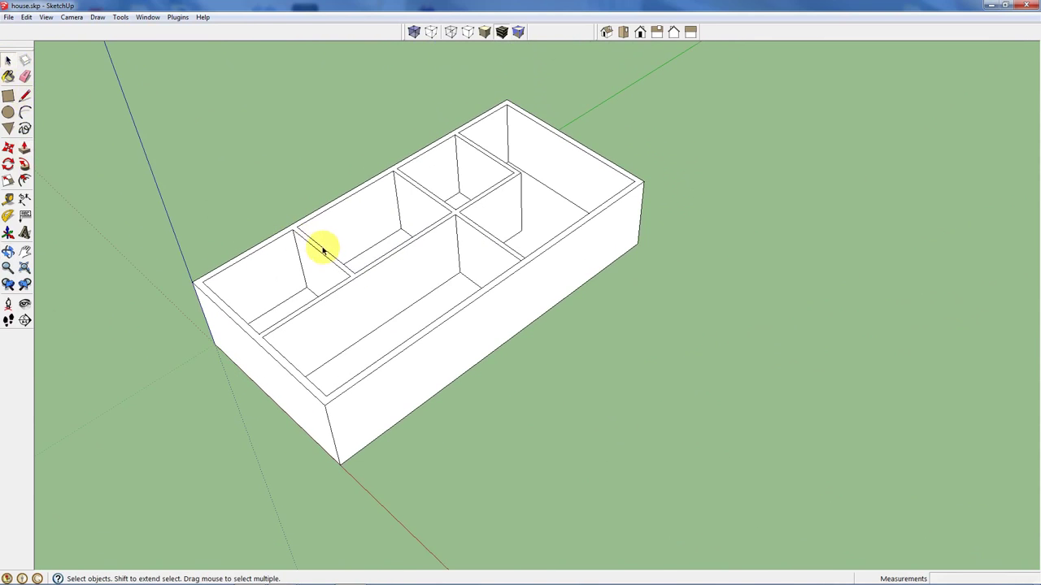
scroll(477, 139, up, 5)
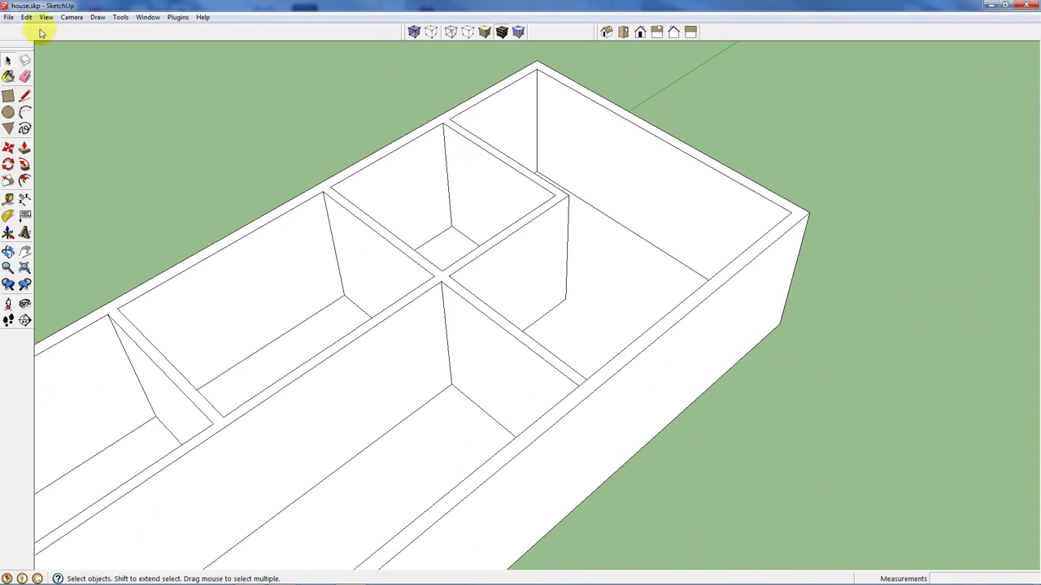
- Search the 3D Warehouse for bathroom and load the Bathroom set with tub directly into the model
click(8, 18)
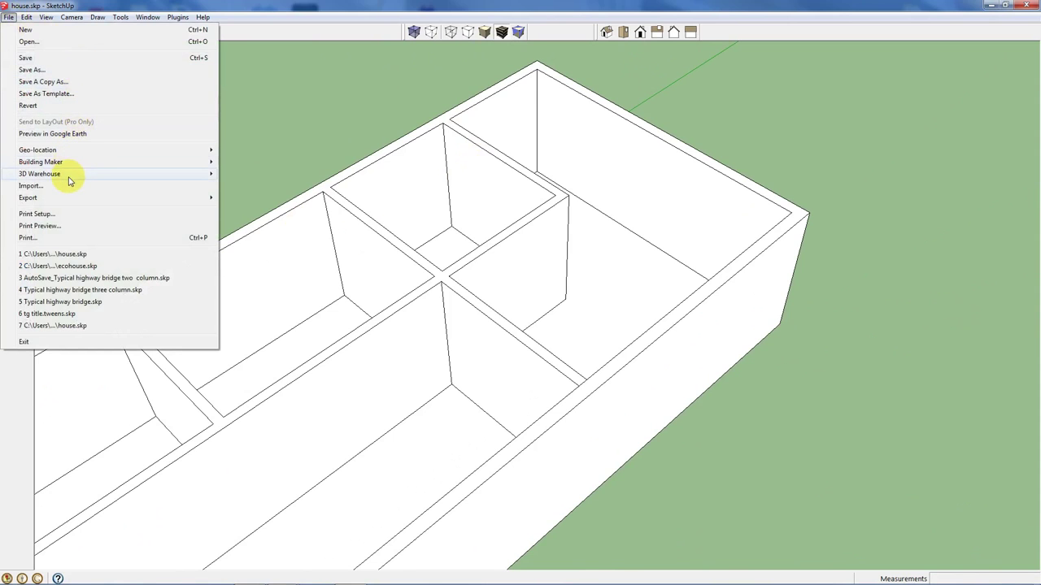
mouse_move(70, 178)
click(258, 174)
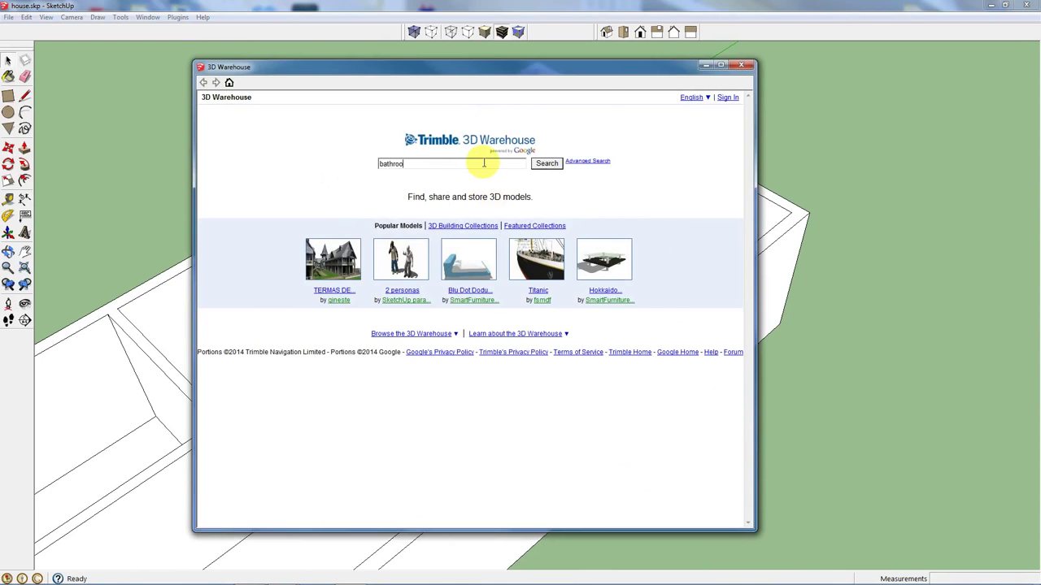
key(Return)
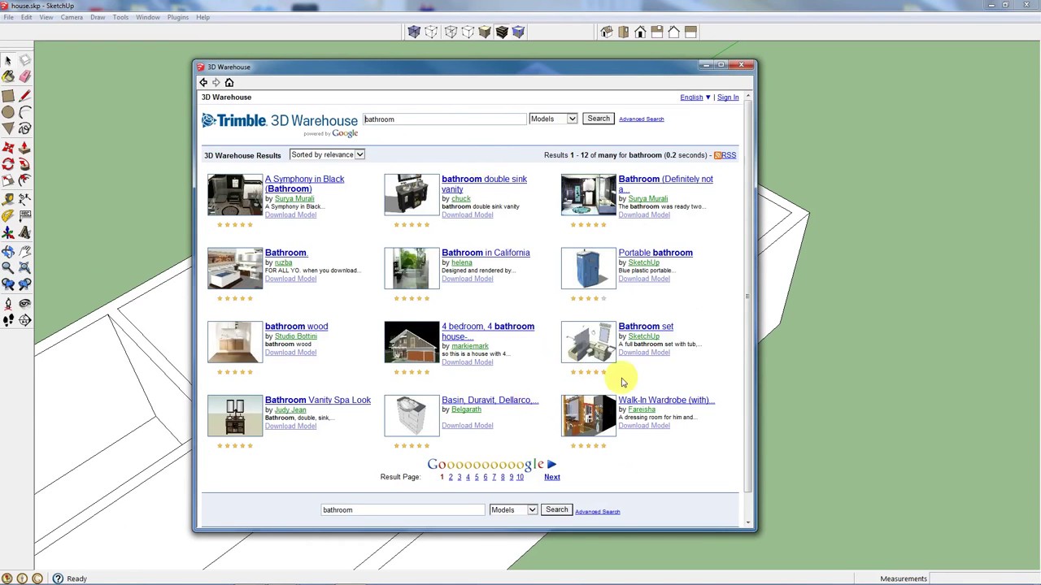
click(633, 355)
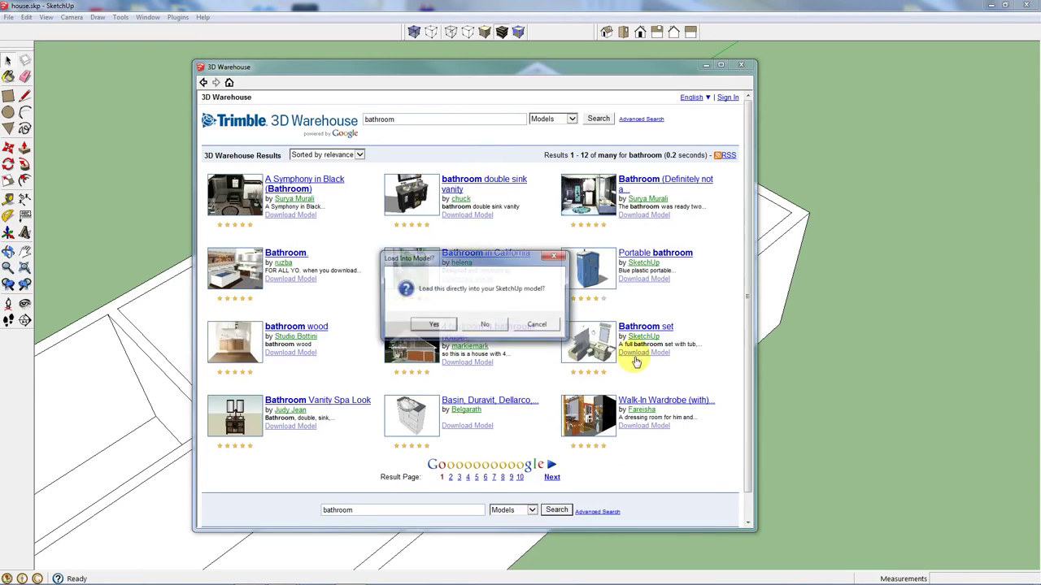
click(439, 329)
- Place the bathroom set in the small enclosed room, with the tub along the second cross wall and the toilet against the exterior wall
middle_drag(507, 235, 452, 237)
scroll(460, 177, up, 3)
scroll(447, 183, up, 4)
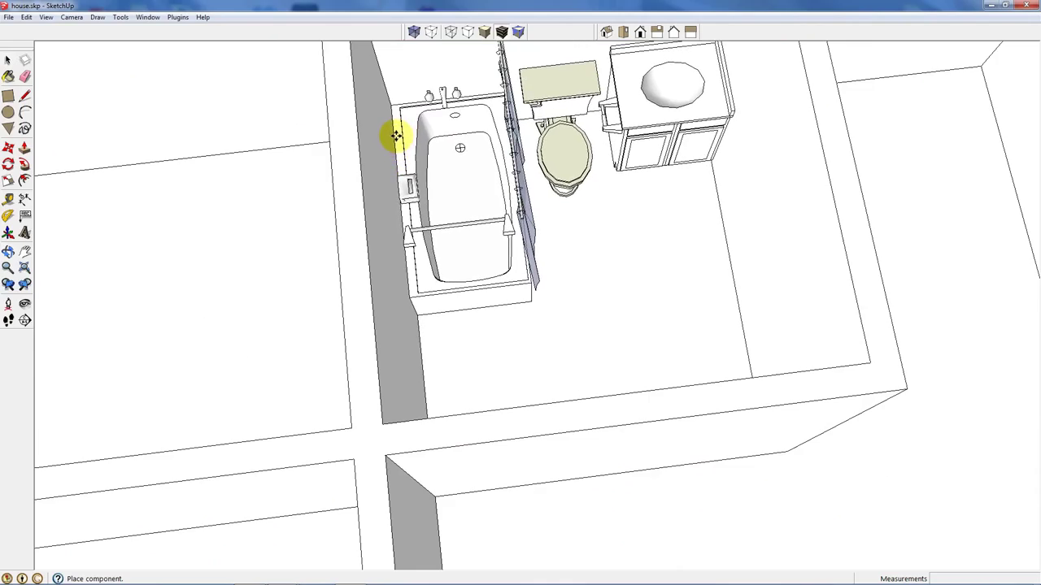
click(395, 136)
middle_drag(483, 225, 919, 269)
scroll(797, 167, up, 3)
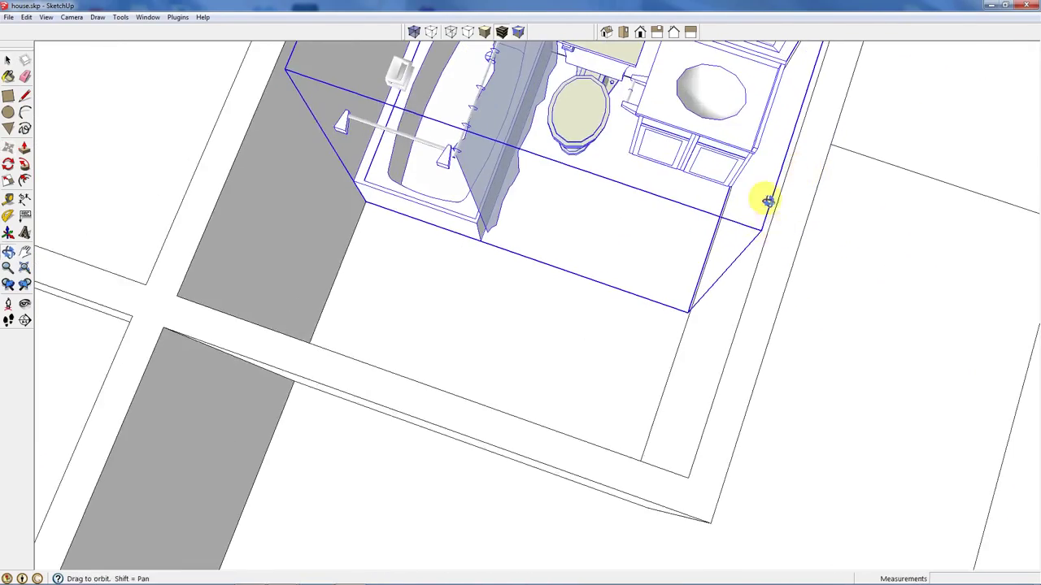
middle_drag(767, 200, 807, 85)
scroll(607, 287, down, 5)
middle_drag(683, 305, 94, 158)
click(8, 61)
click(479, 227)
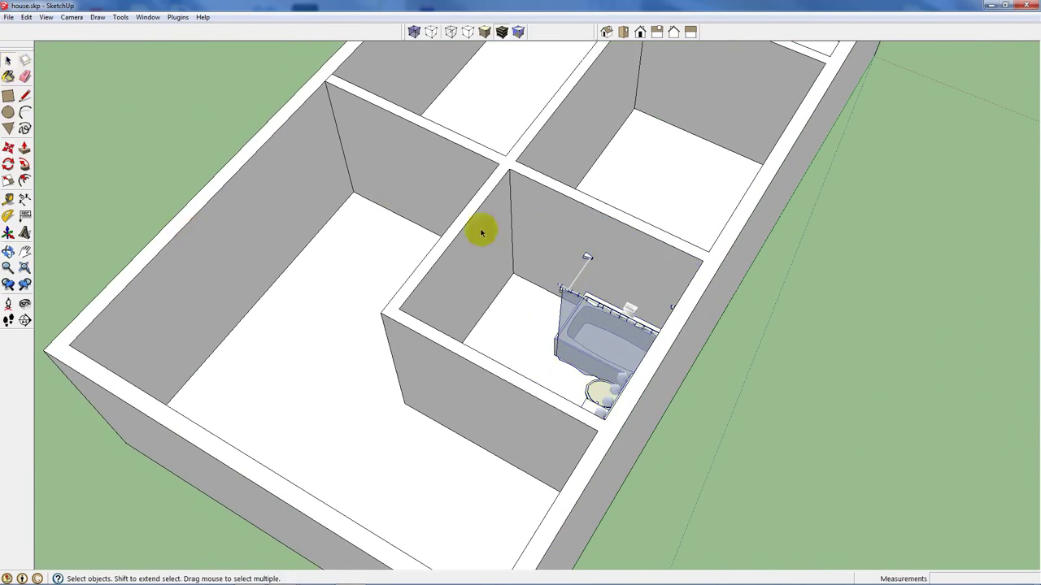
scroll(550, 320, up, 3)
middle_drag(550, 321, 585, 324)
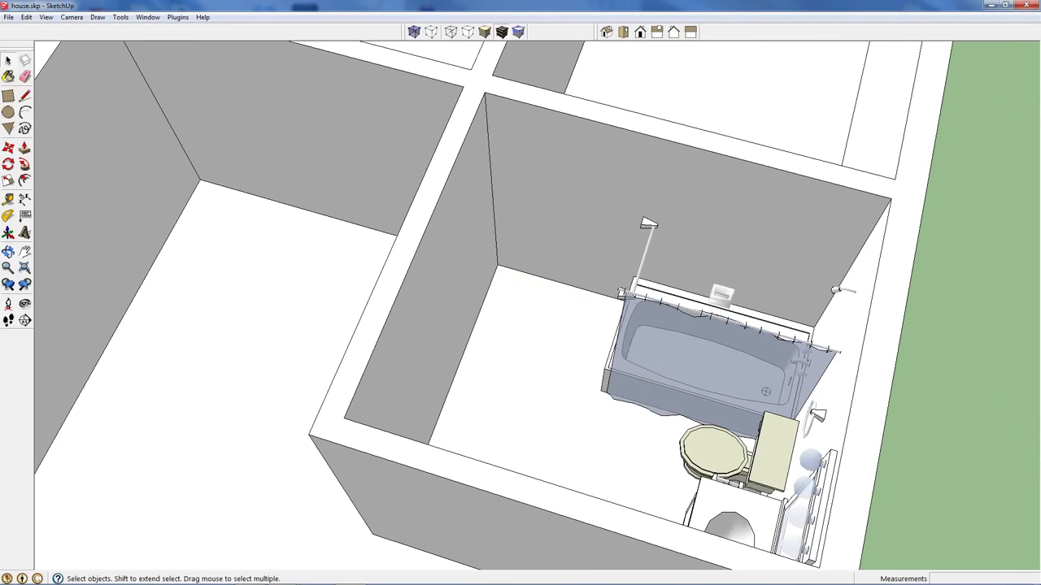
- Draw a 4' by 3' 4" rectangle on the bathroom floor from the inner corner to the tub's end, and pull it up 8'
click(8, 96)
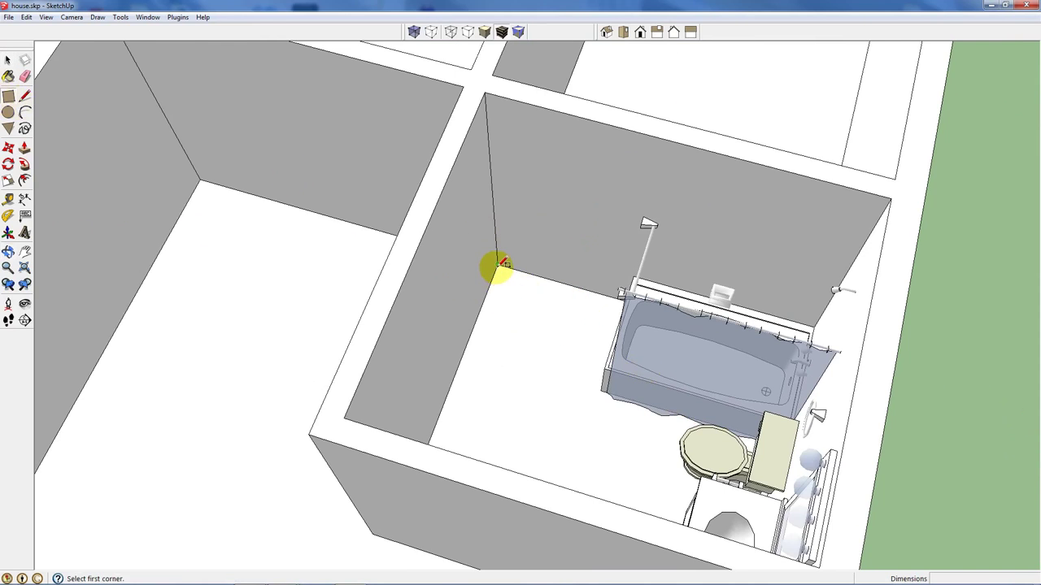
click(499, 265)
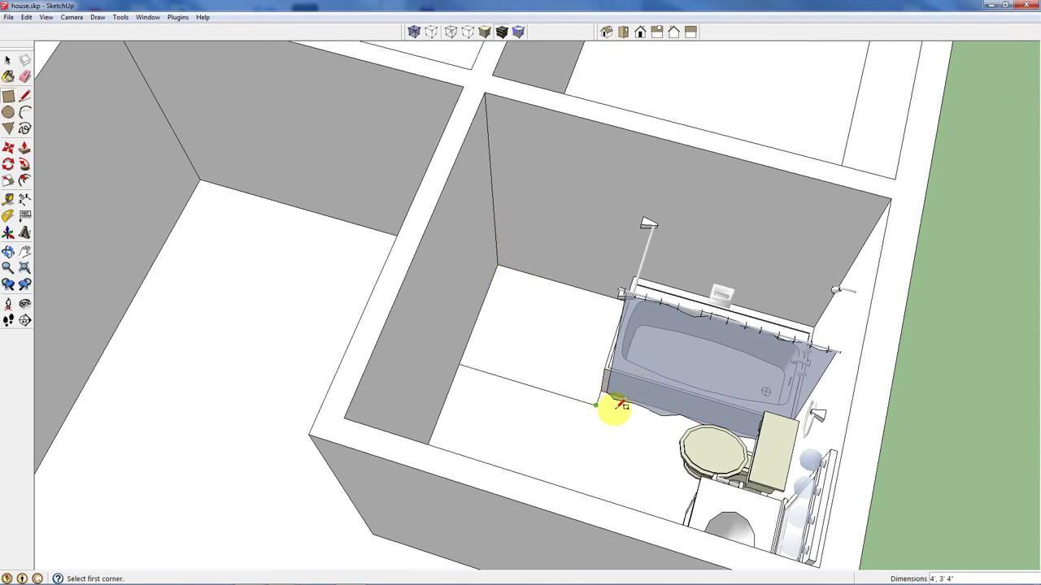
click(24, 146)
drag(521, 341, 422, 235)
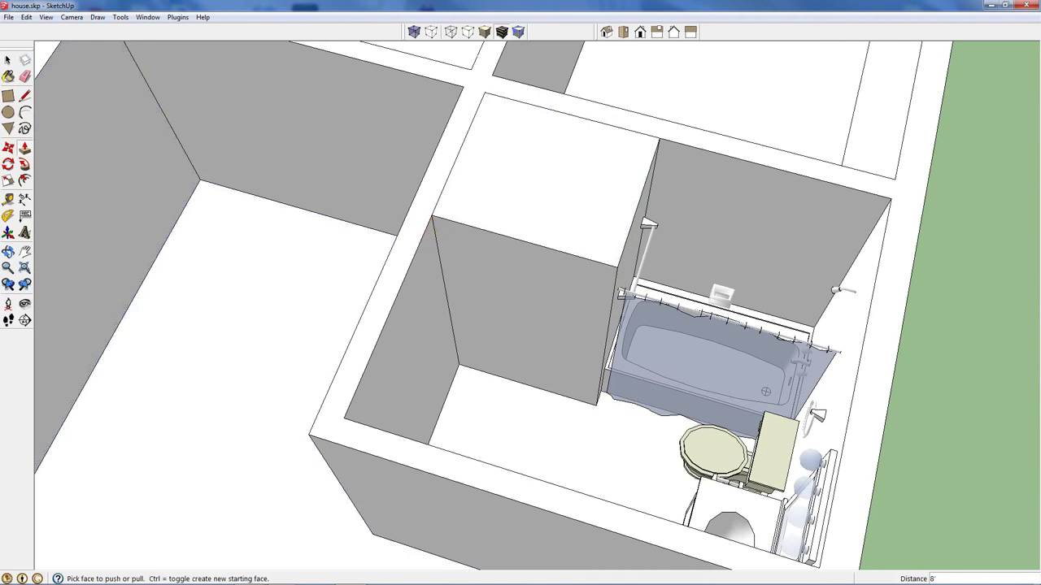
click(10, 56)
middle_drag(406, 212, 645, 288)
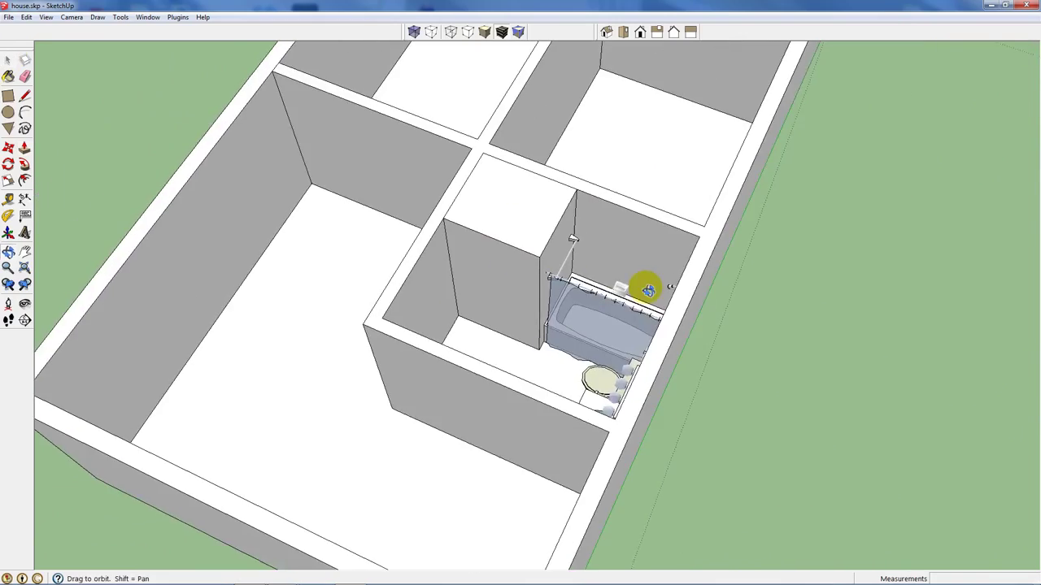
scroll(513, 236, up, 3)
scroll(513, 250, up, 2)
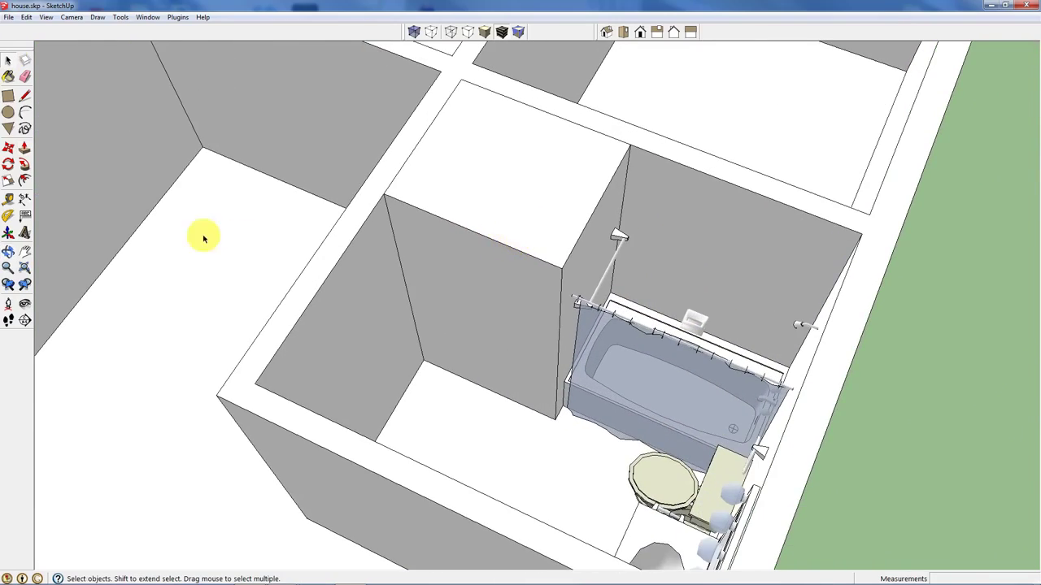
- Search the 3D Warehouse for kitchen and load the first KITCHEN W7 model on the fourth results page directly into the model
scroll(679, 205, down, 8)
scroll(365, 214, down, 3)
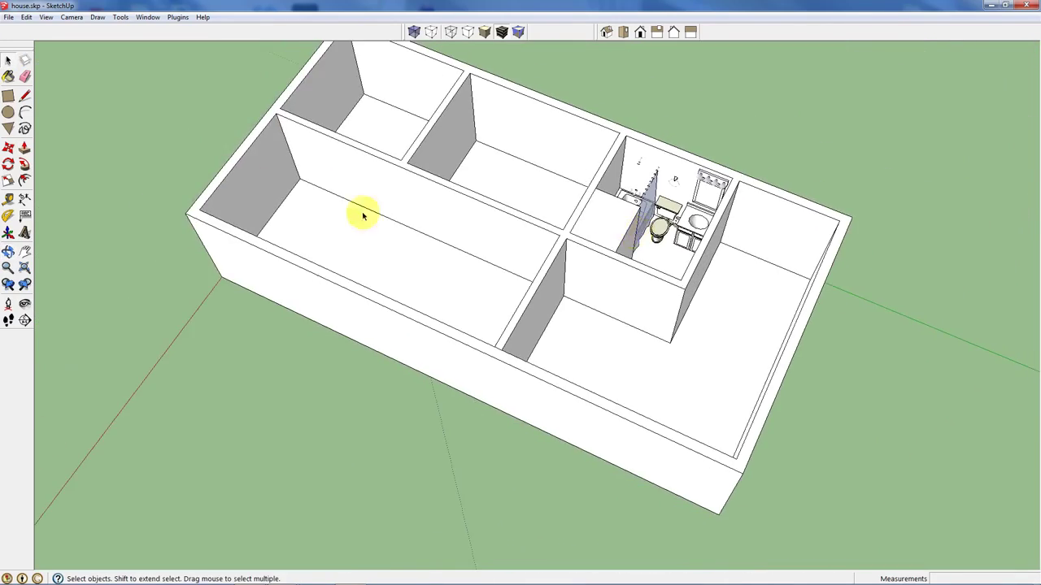
middle_drag(365, 214, 586, 154)
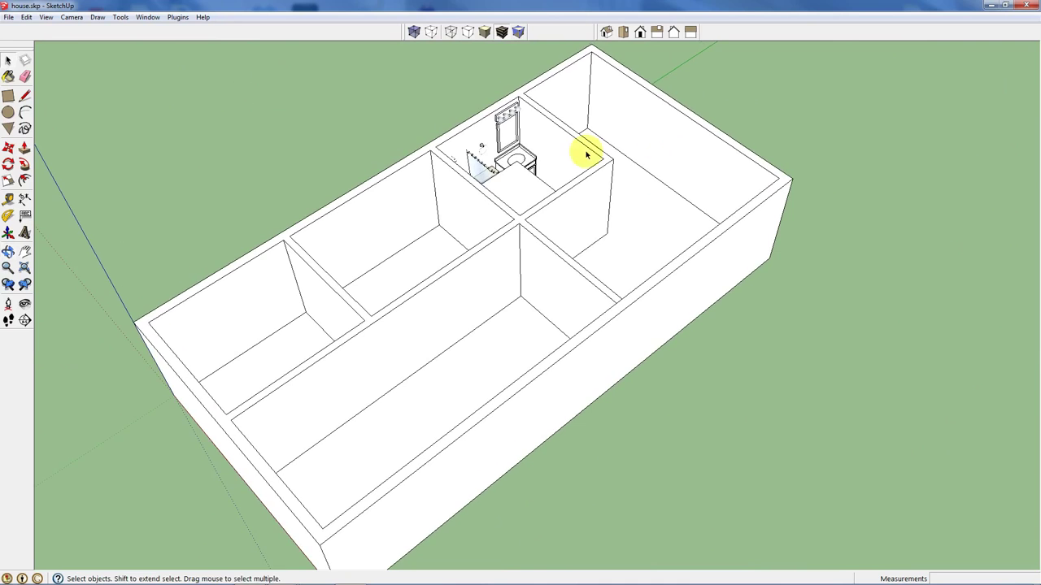
click(9, 17)
mouse_move(56, 174)
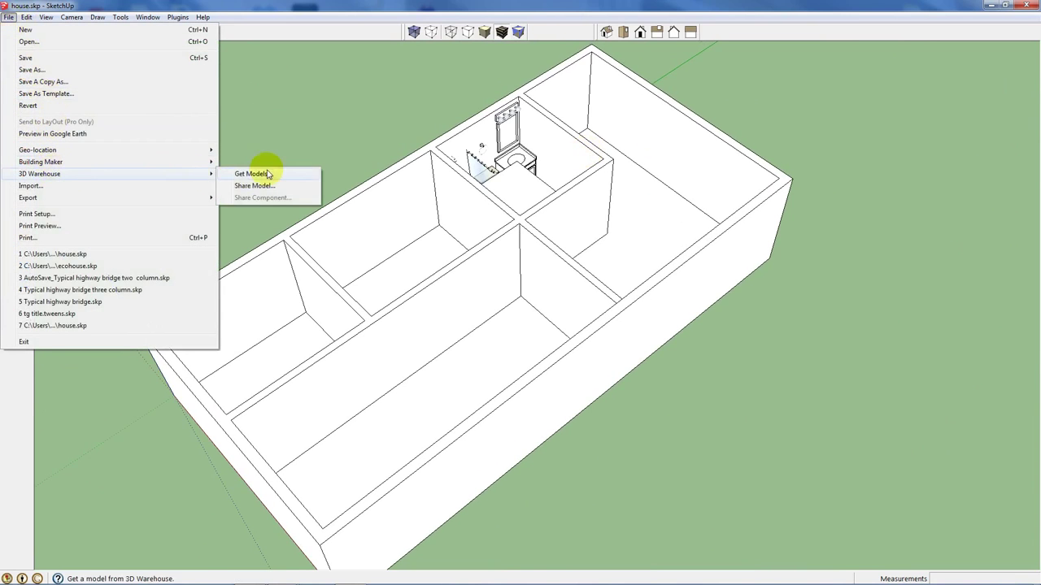
click(268, 173)
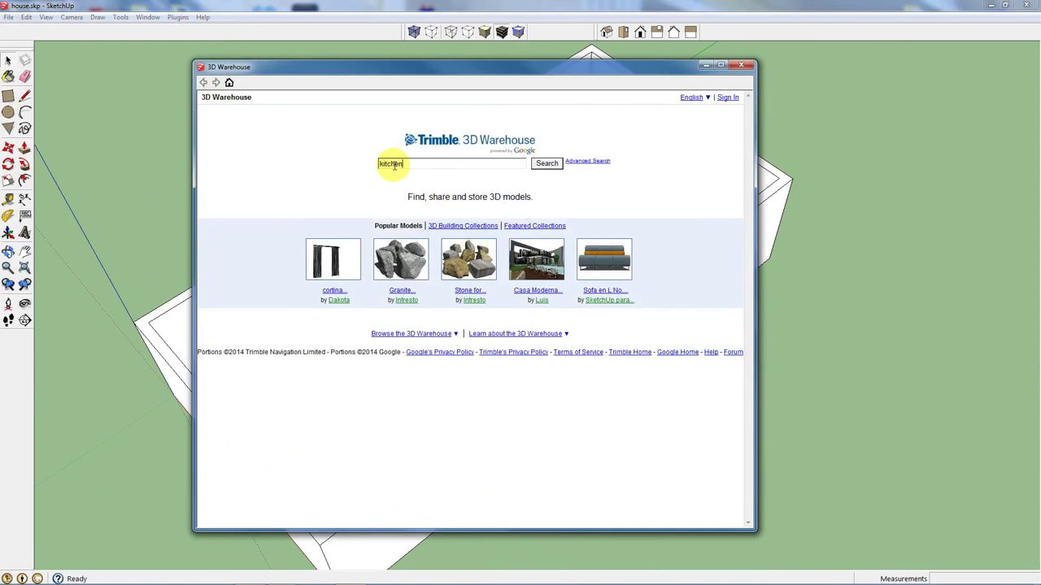
text(kitchen)
key(Return)
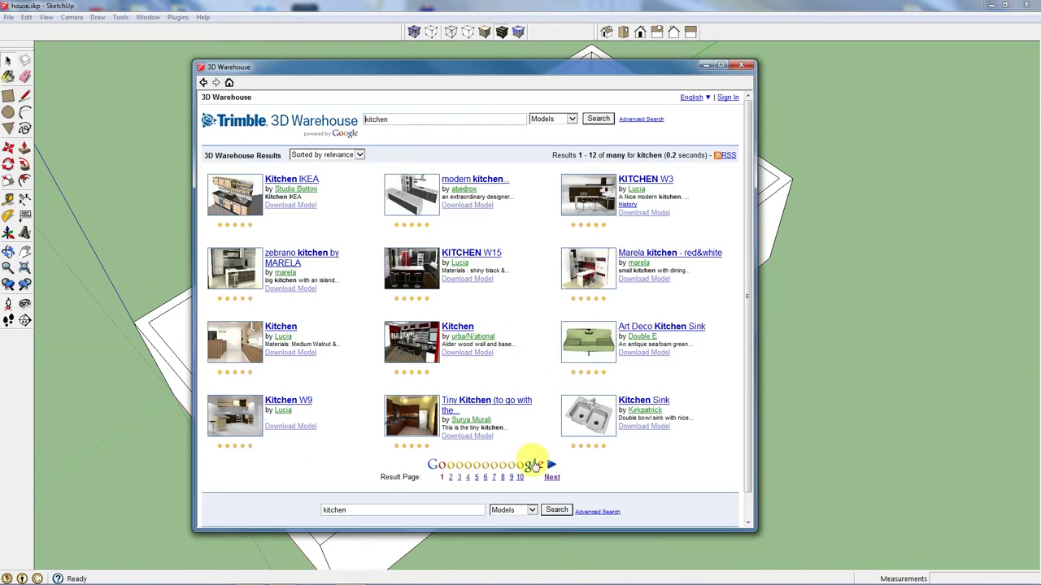
click(552, 479)
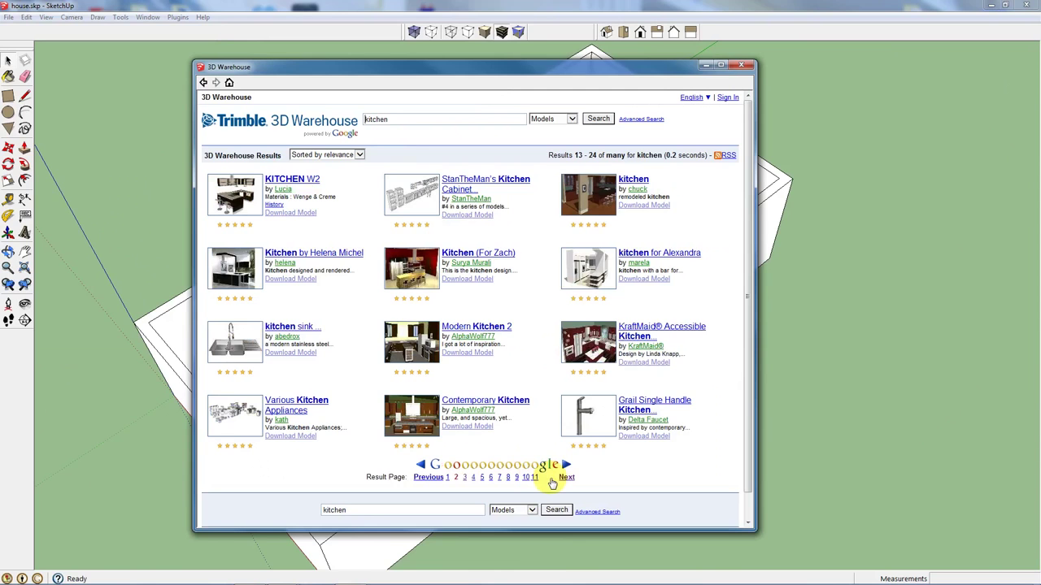
click(567, 478)
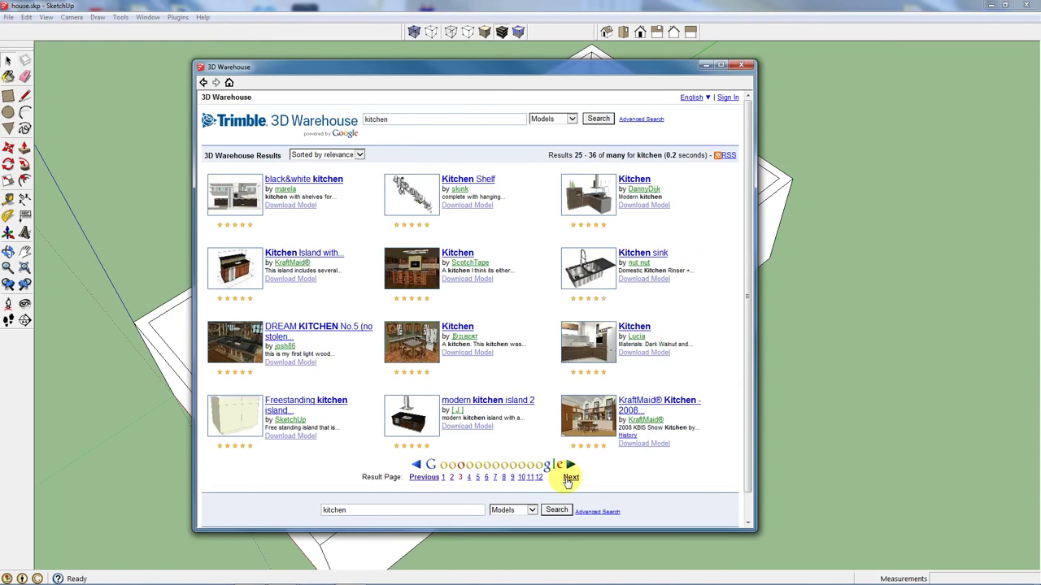
click(572, 478)
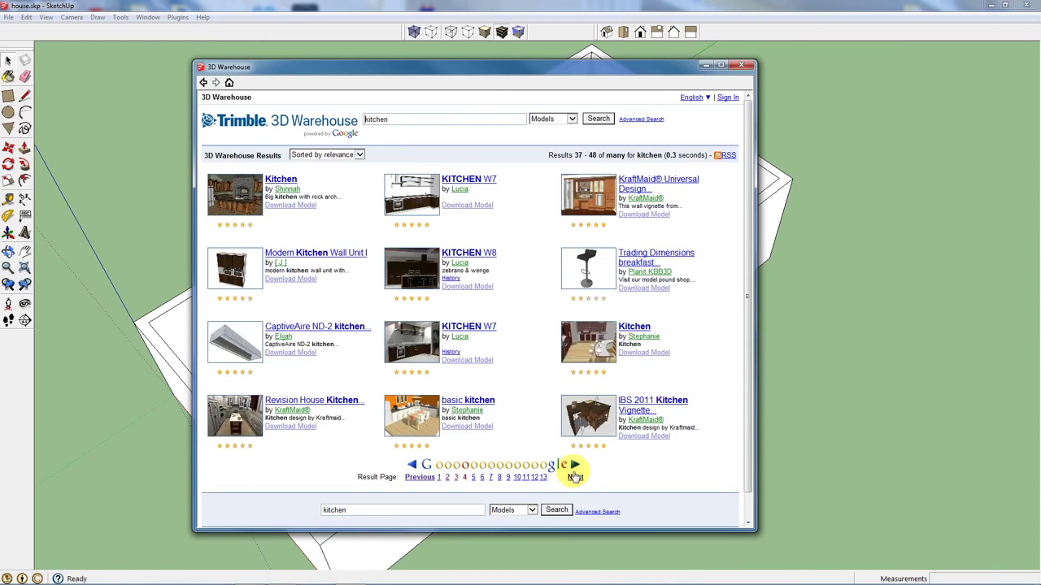
click(460, 205)
click(433, 326)
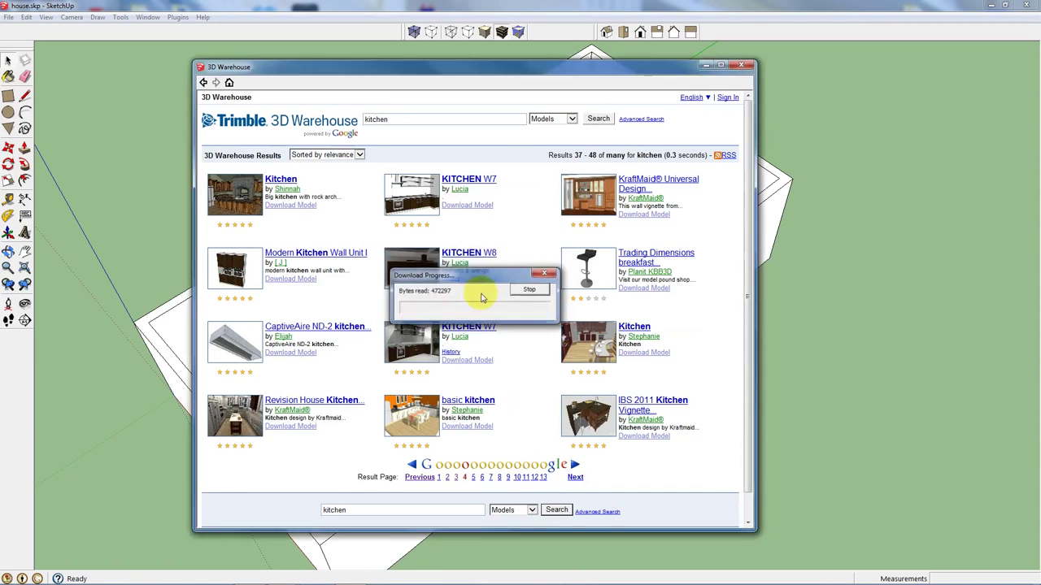
- Place the kitchen model outside the house, beside the long exterior wall away from the green axis
click(734, 396)
scroll(558, 244, down, 5)
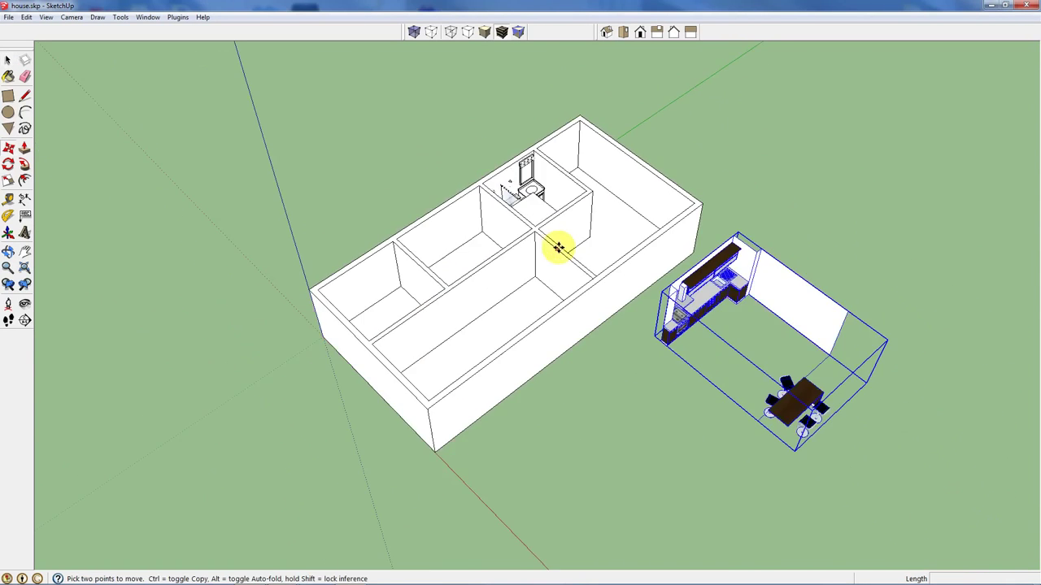
middle_drag(558, 244, 692, 225)
scroll(698, 214, up, 5)
scroll(698, 214, up, 3)
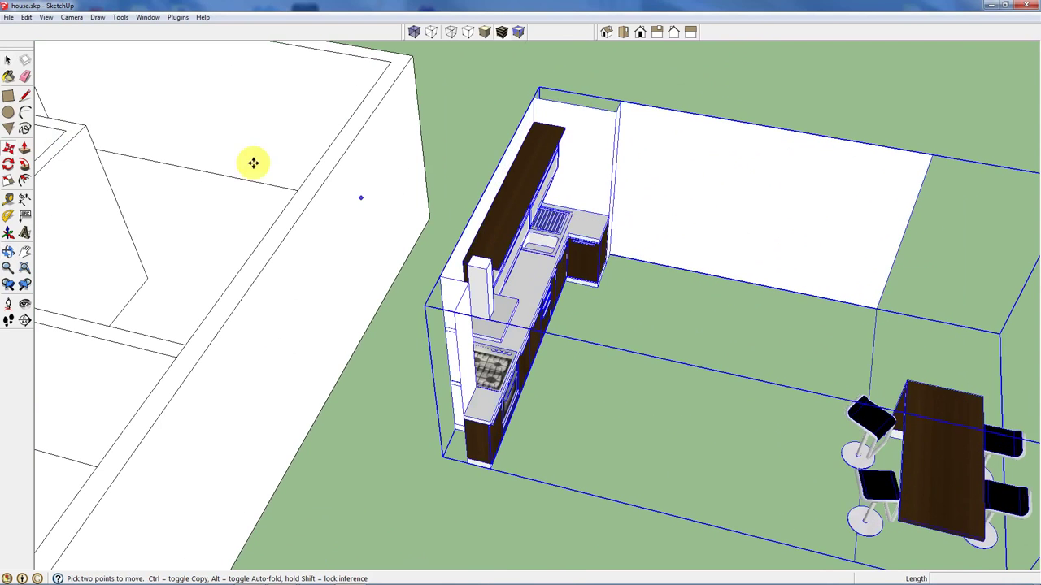
- Inside the kitchen component, delete the large blank wall panel beside the counter along with its leftover edges, and finish editing
click(9, 62)
double_click(697, 197)
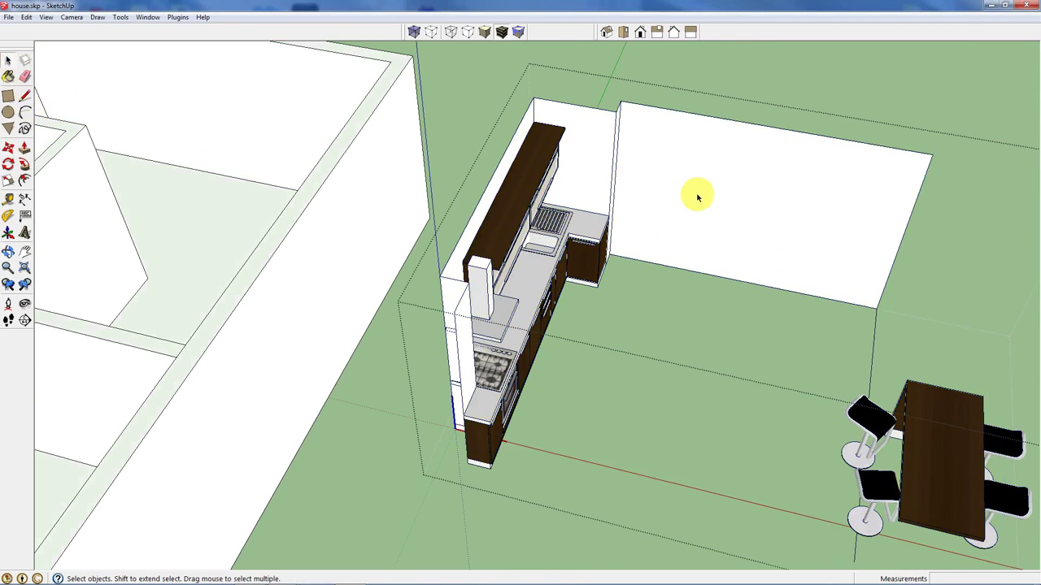
click(697, 196)
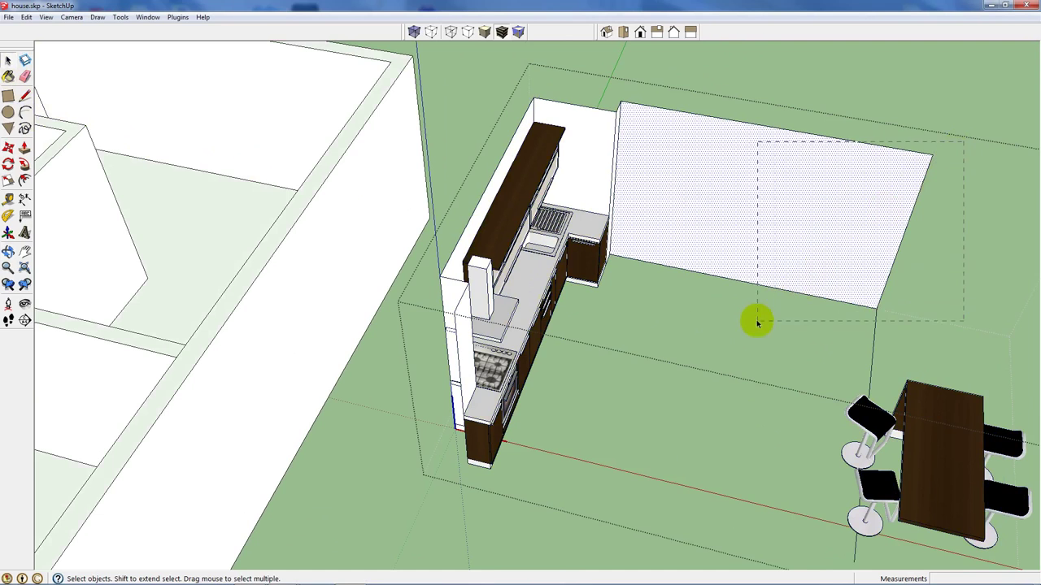
drag(756, 323, 754, 325)
key(Delete)
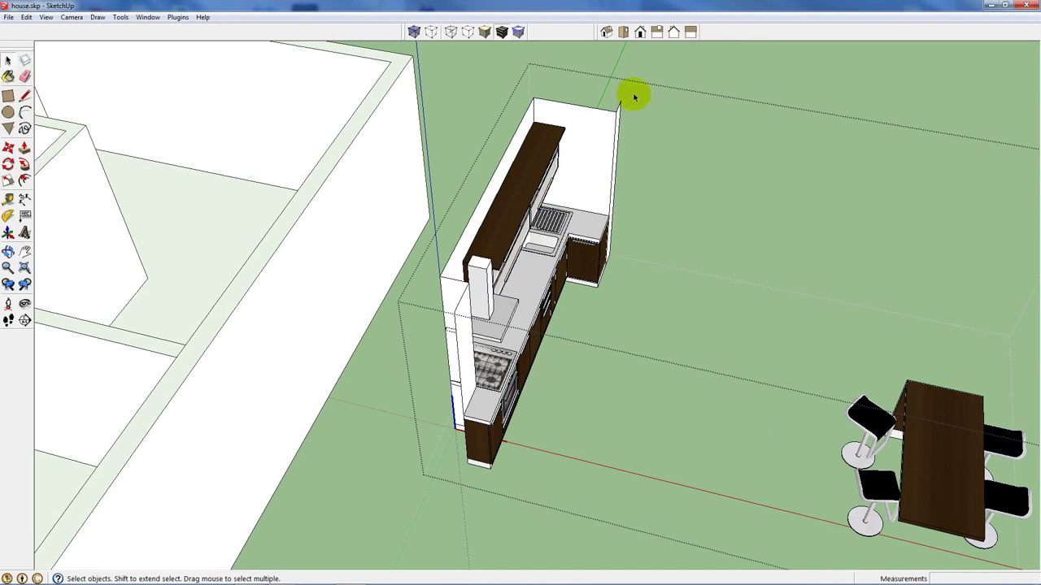
click(619, 114)
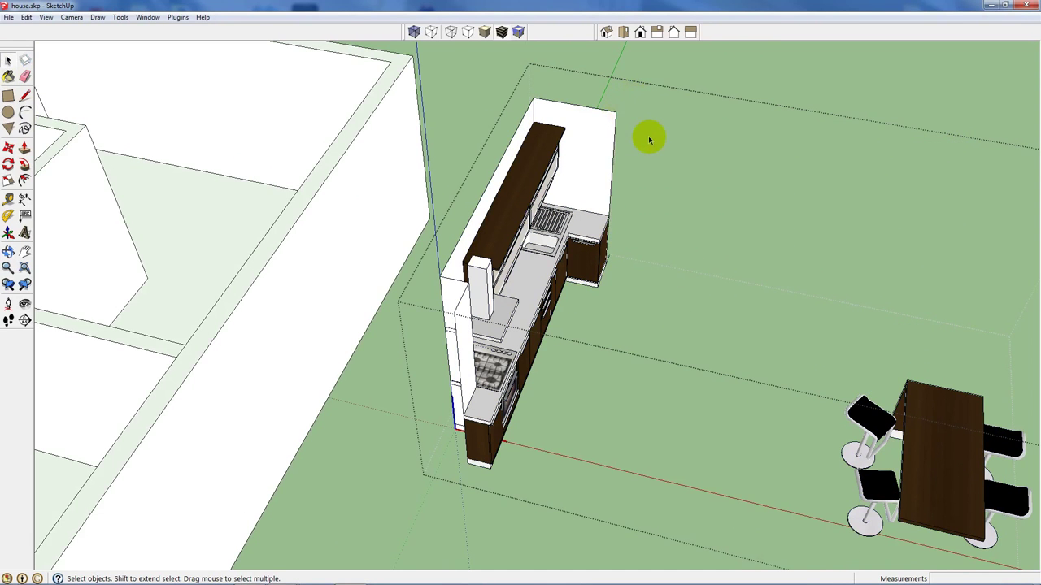
middle_drag(649, 139, 153, 179)
scroll(604, 418, up, 5)
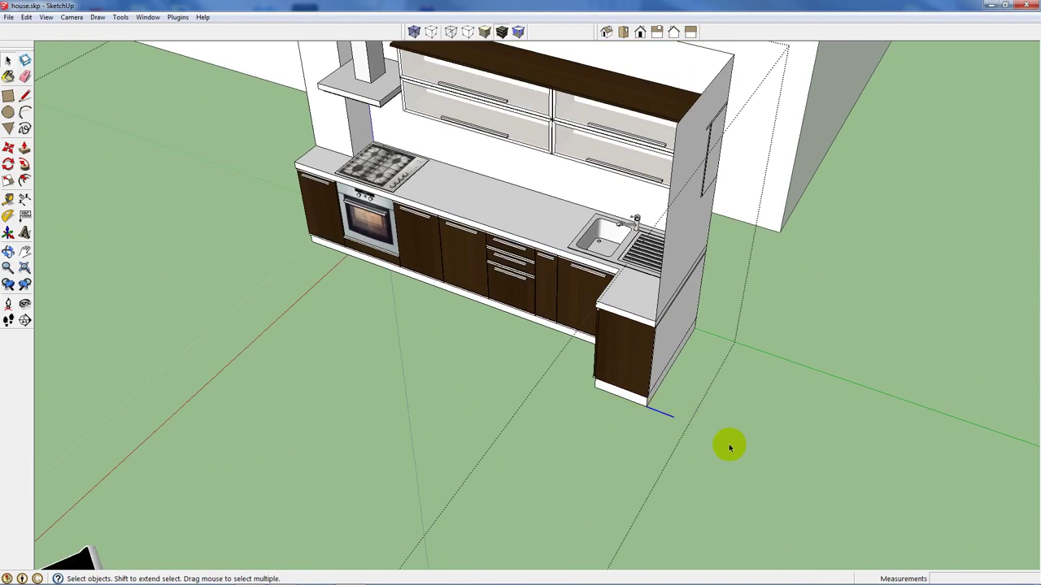
scroll(729, 447, down, 6)
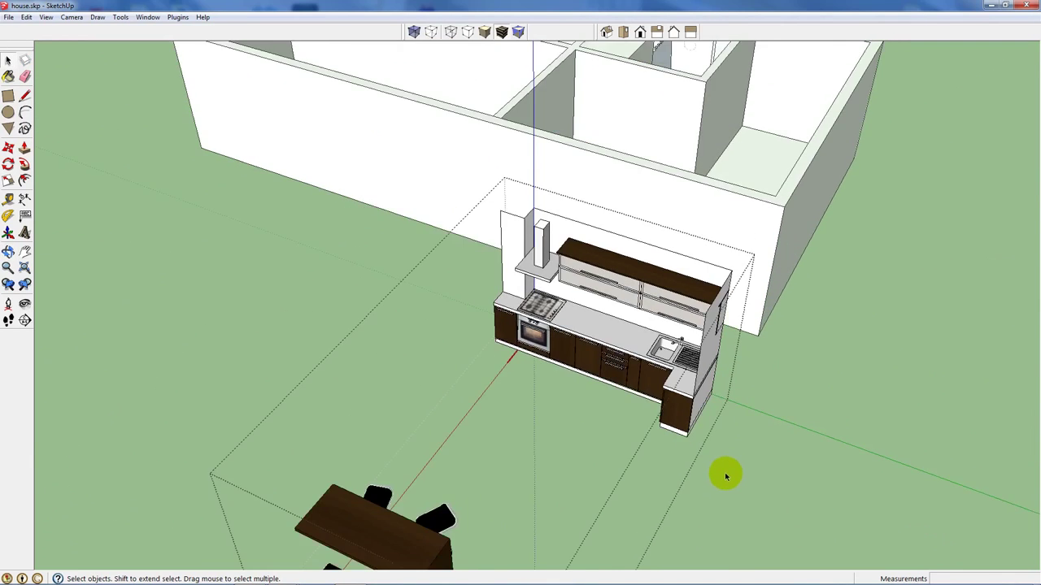
middle_drag(727, 471, 556, 480)
click(143, 168)
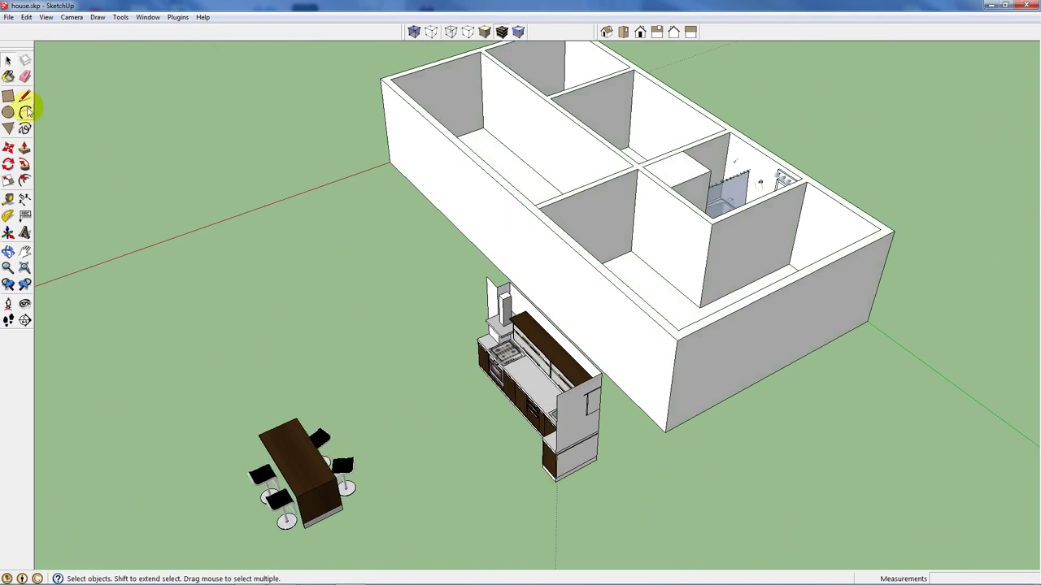
- Rotate the whole kitchen model 90 degrees on the ground plane so the counter run lies parallel to the house's short end wall
click(8, 163)
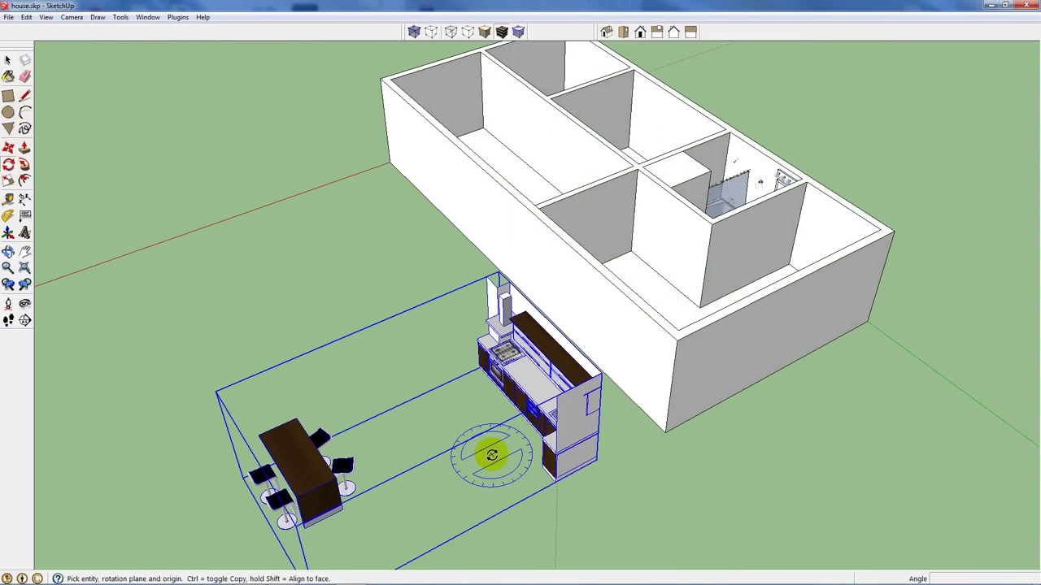
drag(490, 453, 428, 475)
click(407, 497)
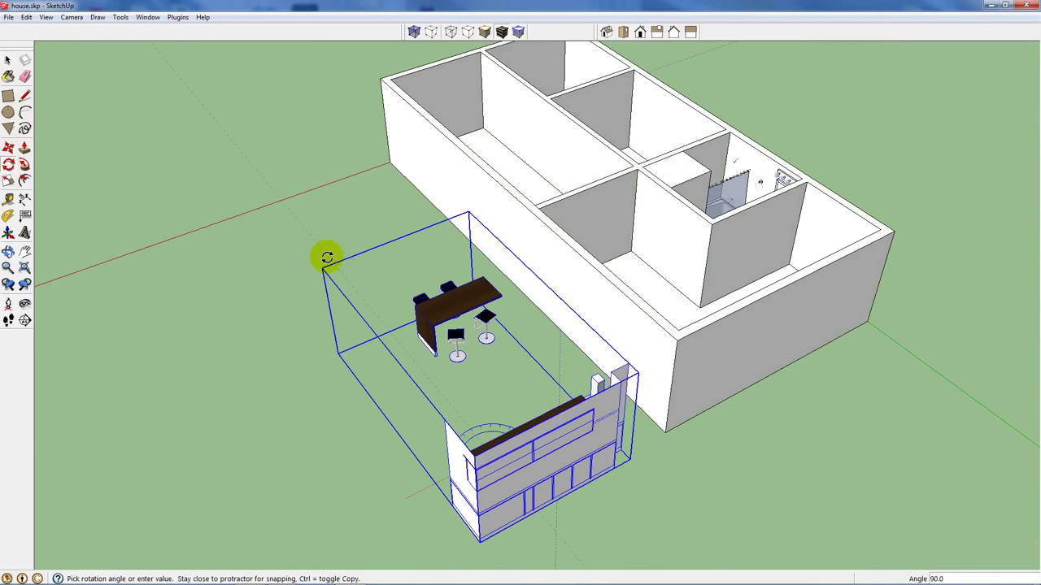
click(327, 257)
- Move the kitchen model by its upper back corner into the inner corner of the house's far end room
middle_drag(279, 301, 1000, 268)
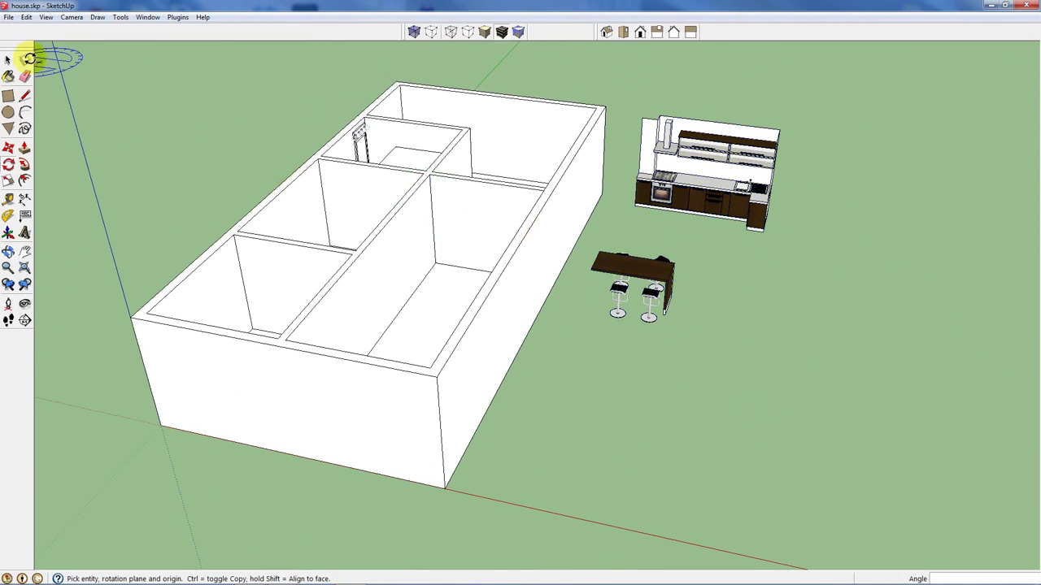
click(8, 147)
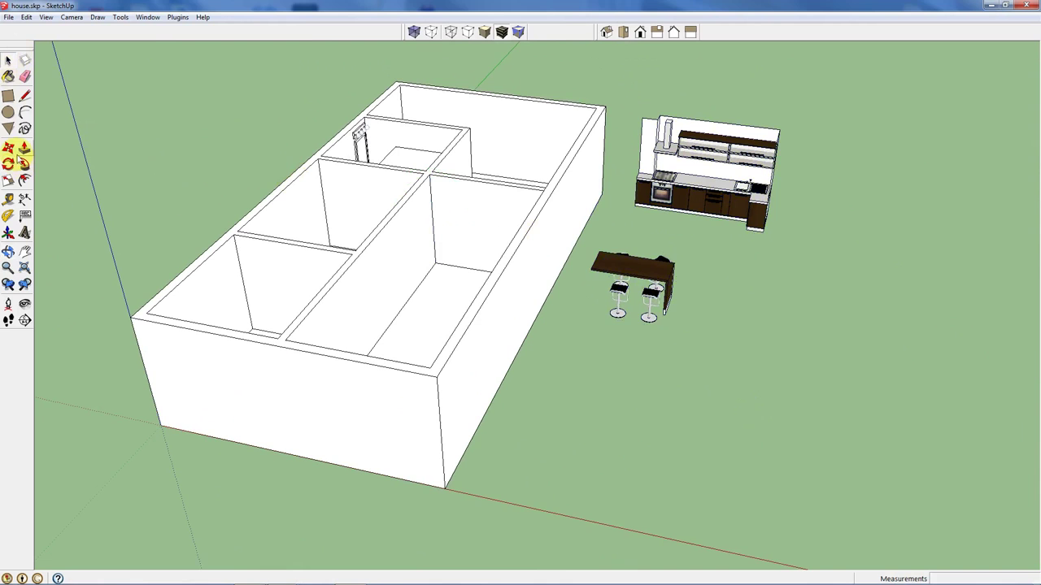
click(778, 130)
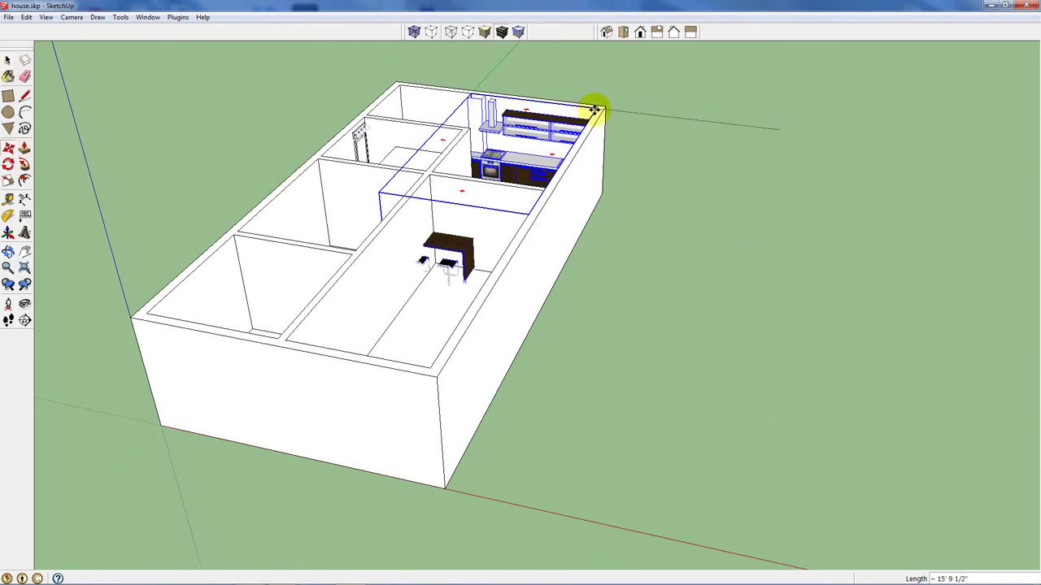
click(594, 110)
- Inside the kitchen component, move the dining table and its stools from the living room to the free end of the kitchen beside the bathroom
scroll(601, 187, up, 5)
middle_drag(601, 188, 650, 325)
scroll(615, 429, down, 2)
scroll(616, 429, down, 1)
scroll(545, 209, up, 4)
scroll(541, 192, down, 2)
scroll(1037, 255, up, 2)
scroll(1016, 257, down, 2)
scroll(642, 322, down, 1)
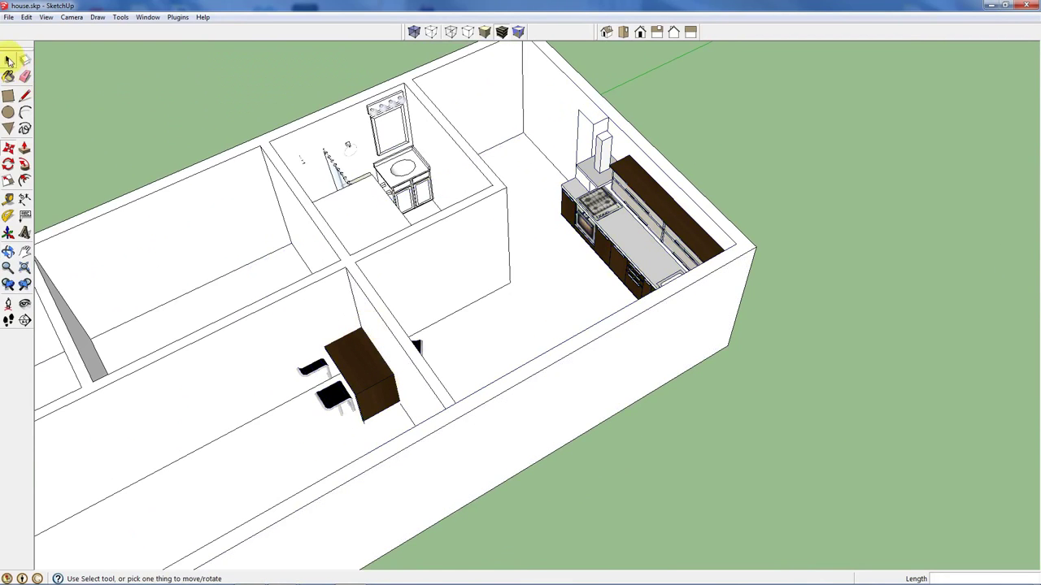
click(8, 60)
click(391, 346)
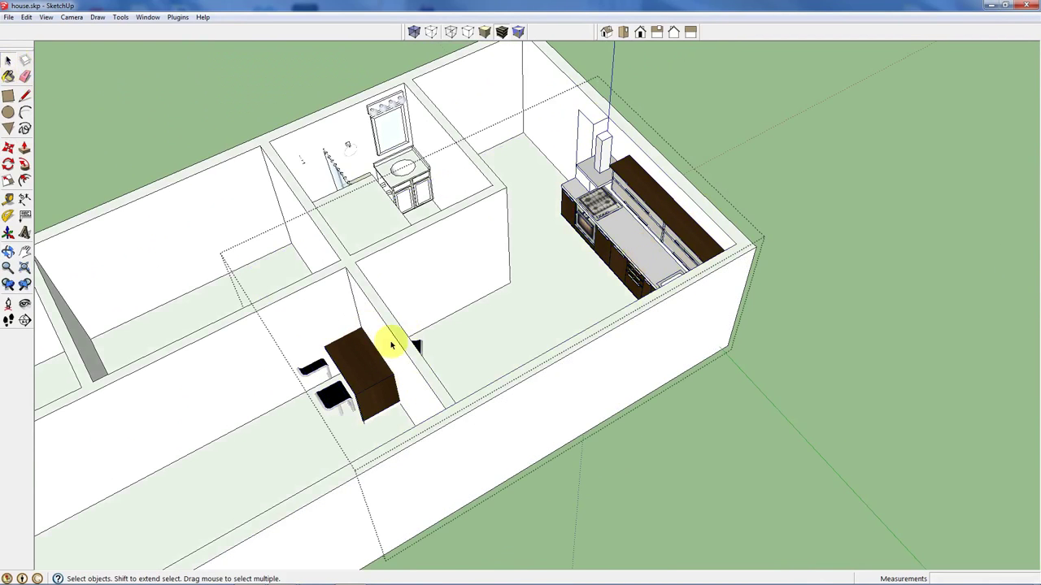
click(8, 147)
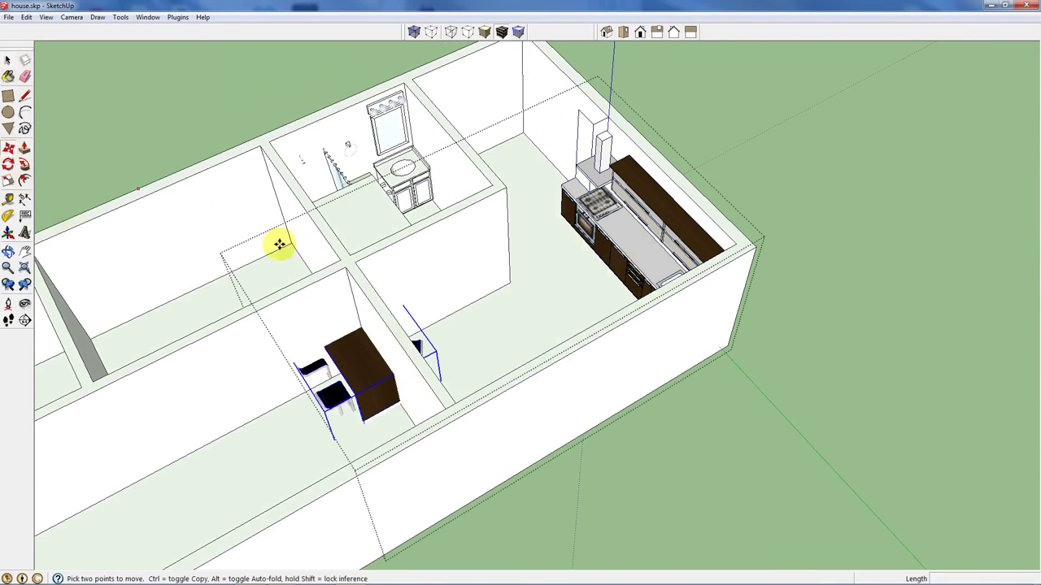
click(347, 358)
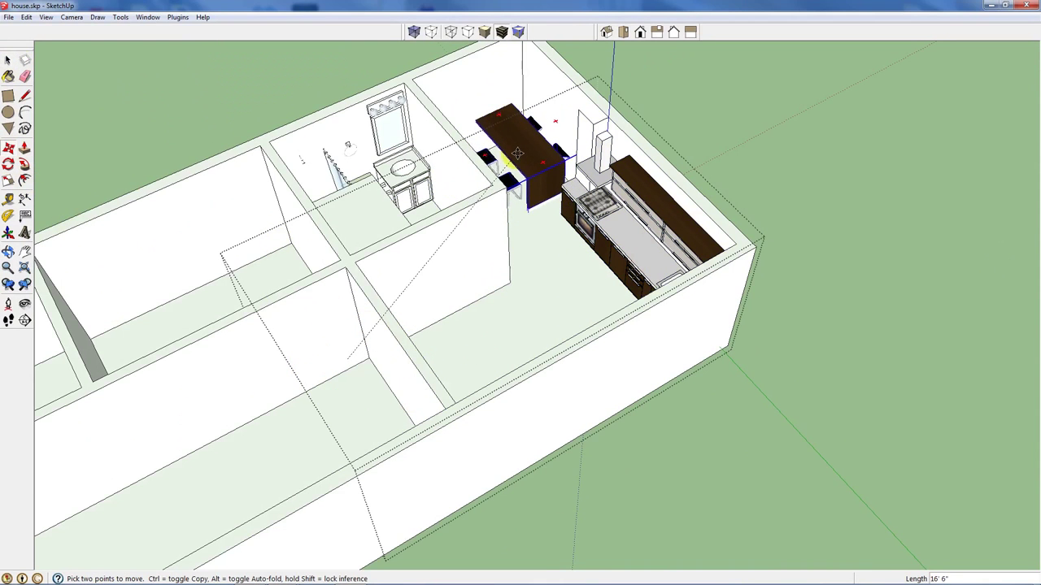
click(517, 167)
- Shift the dining table set toward the bathroom wall so its stools clear the exterior end wall
middle_drag(517, 166, 260, 338)
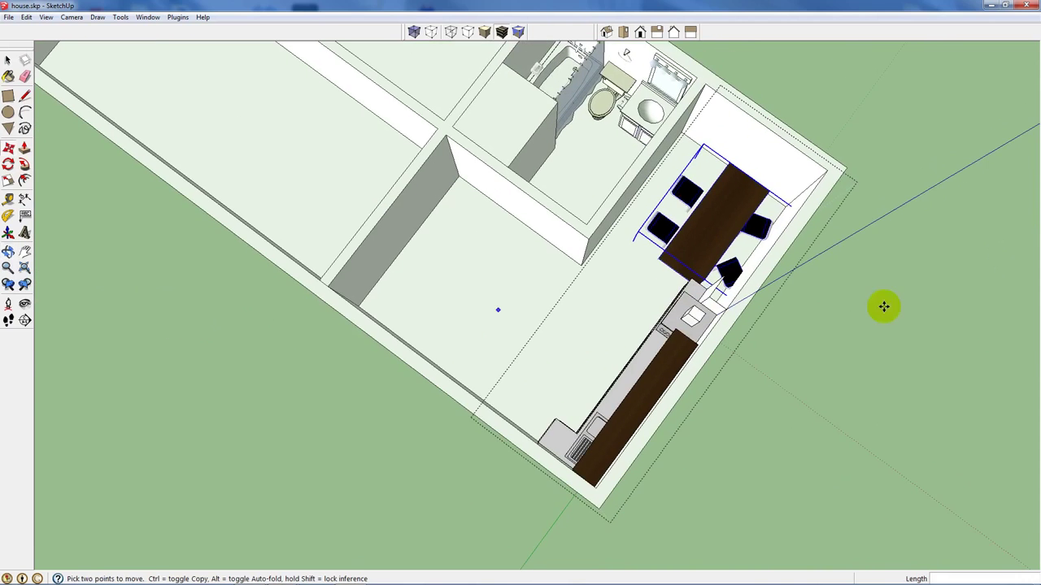
scroll(685, 268, up, 3)
middle_drag(684, 269, 765, 195)
scroll(764, 195, up, 6)
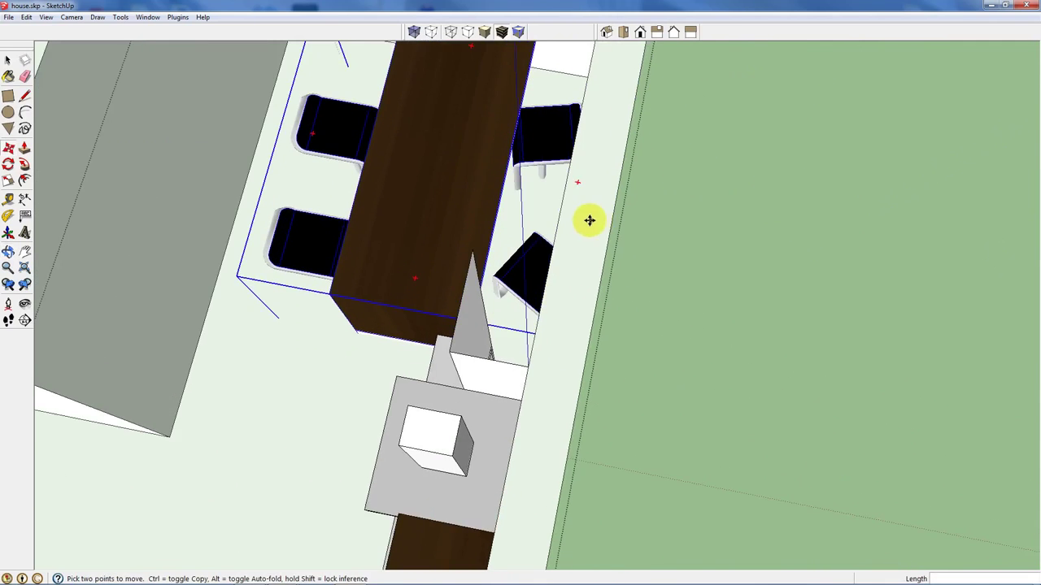
middle_drag(588, 219, 595, 322)
scroll(593, 322, down, 5)
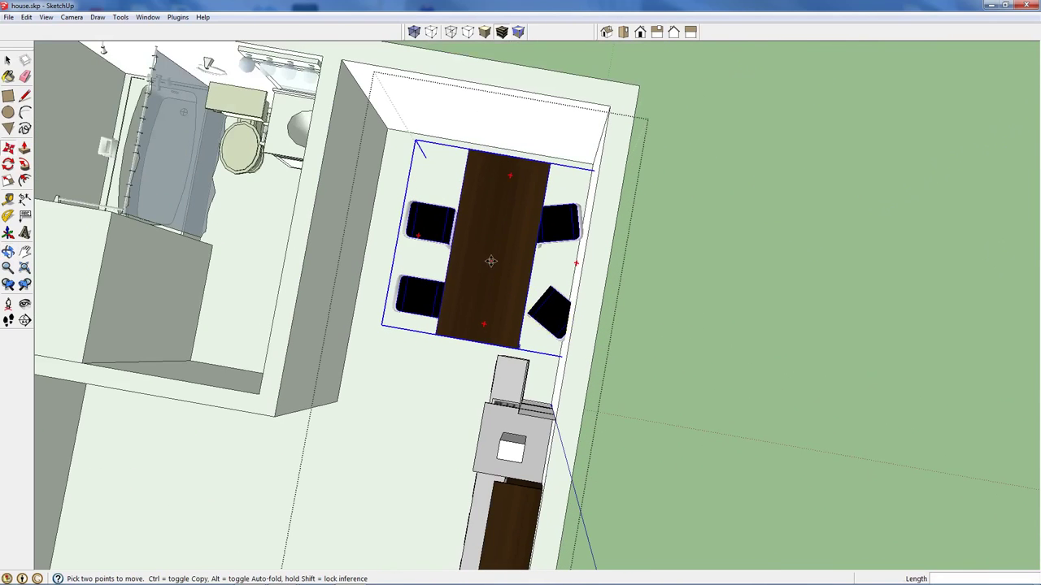
click(490, 260)
click(471, 259)
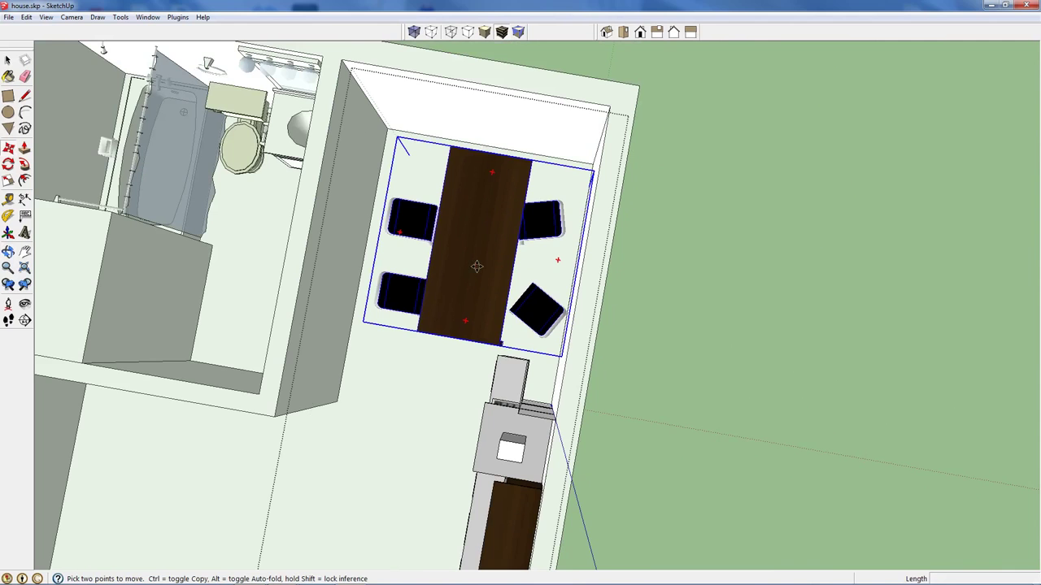
- Move the dining table set along the green axis away from the cooker, and finish editing the kitchen component
click(476, 266)
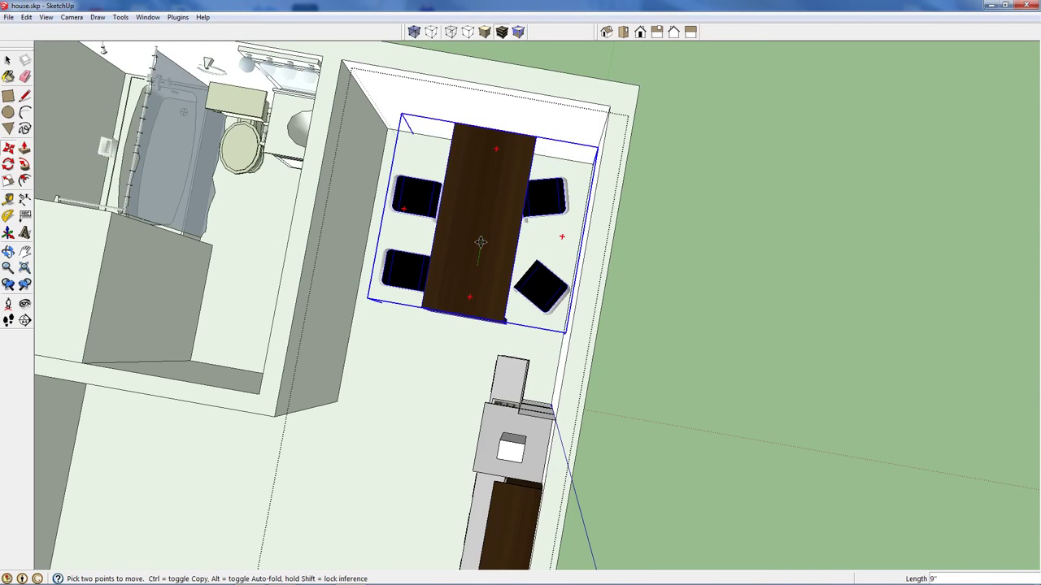
middle_drag(480, 241, 551, 257)
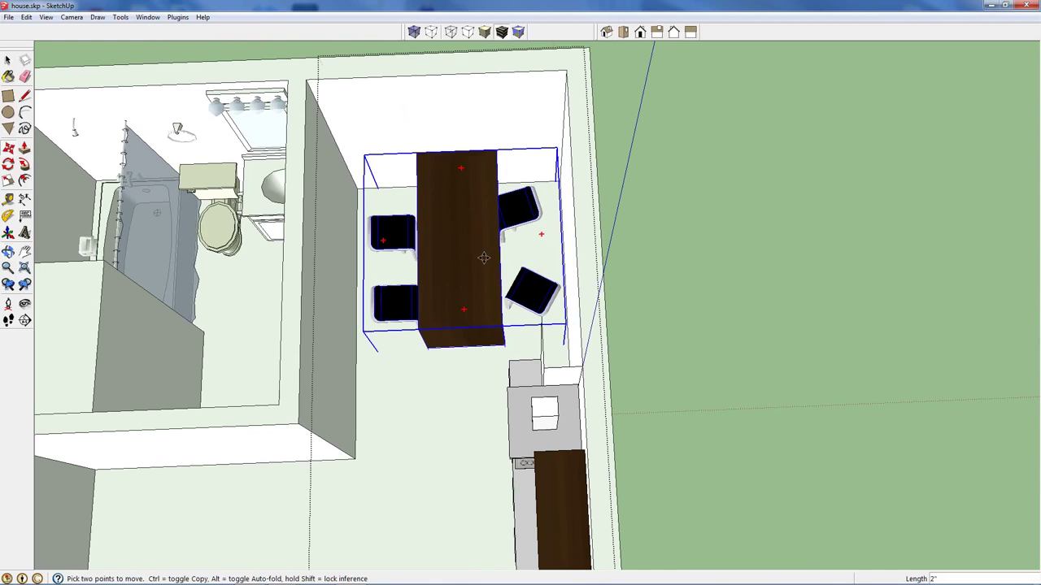
scroll(510, 300, down, 3)
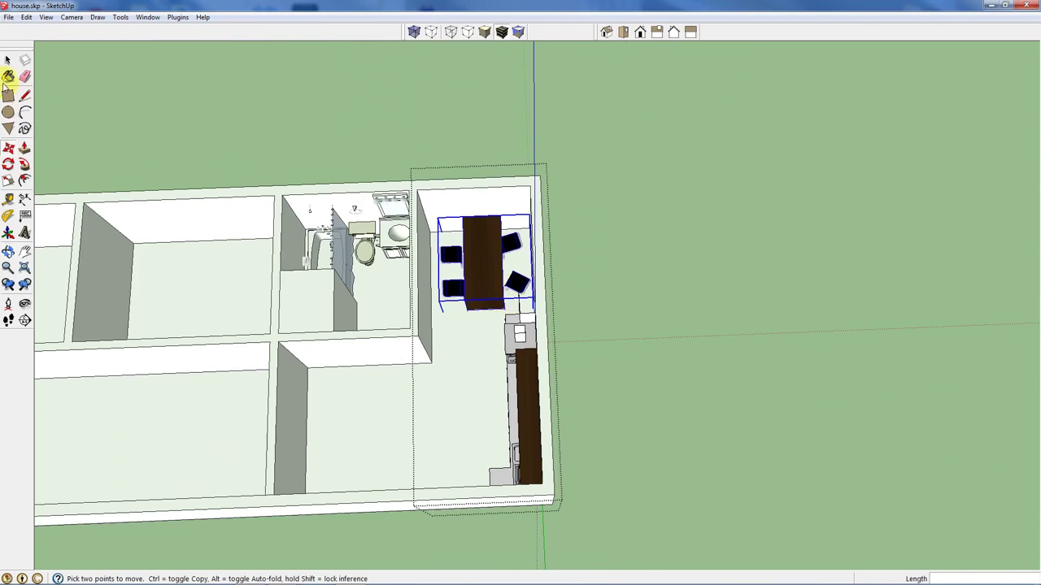
click(8, 69)
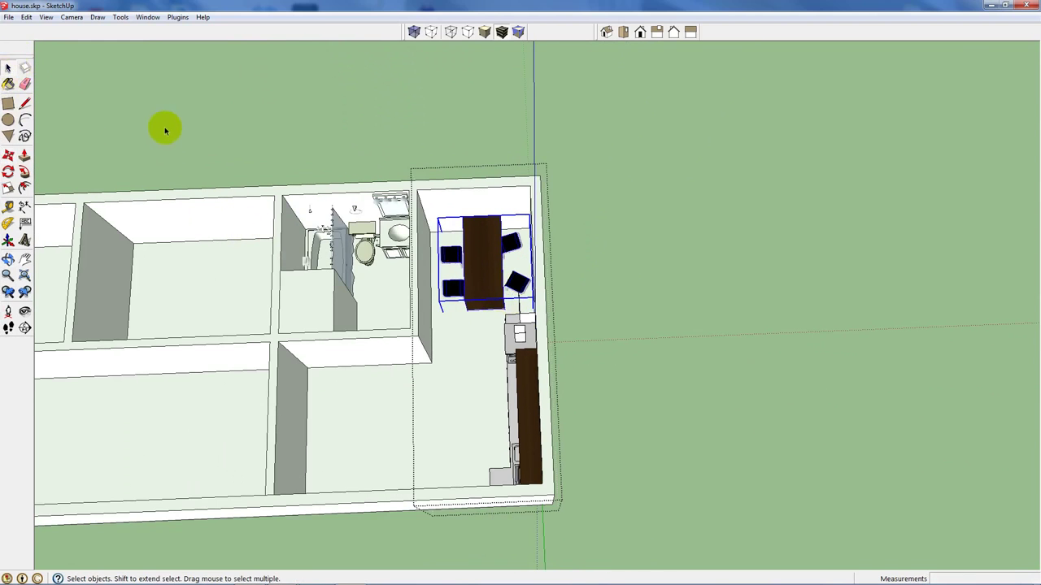
click(163, 128)
- Draw a rectangle 6' 8" wide and 5' high on the living room's wall facing the kitchen, standing on the floor edge
middle_drag(181, 193, 397, 112)
scroll(437, 298, down, 3)
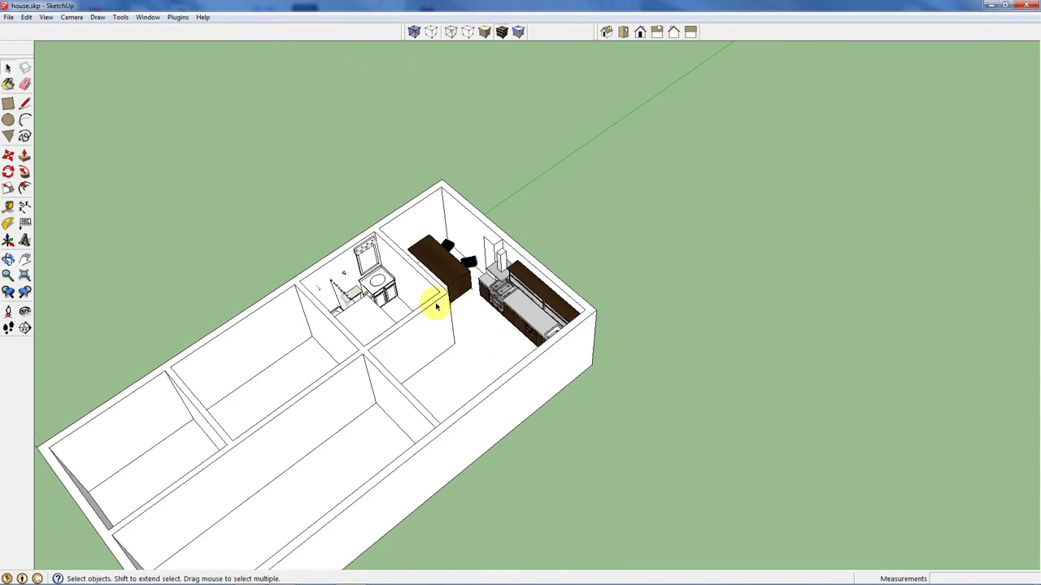
middle_drag(437, 298, 704, 204)
scroll(474, 209, down, 2)
scroll(534, 330, up, 3)
scroll(454, 353, up, 4)
scroll(455, 353, up, 3)
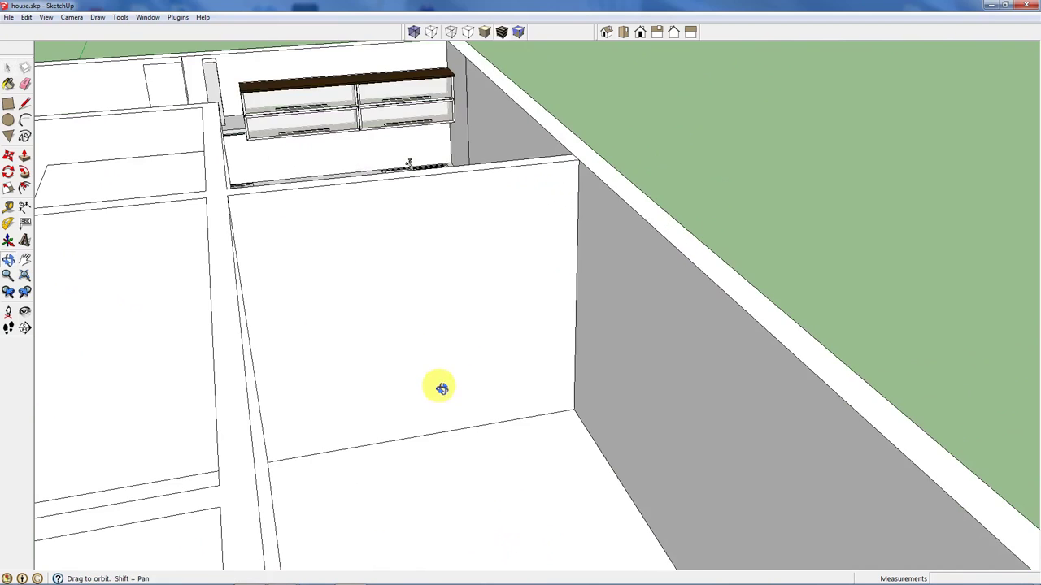
middle_drag(436, 386, 386, 314)
click(11, 105)
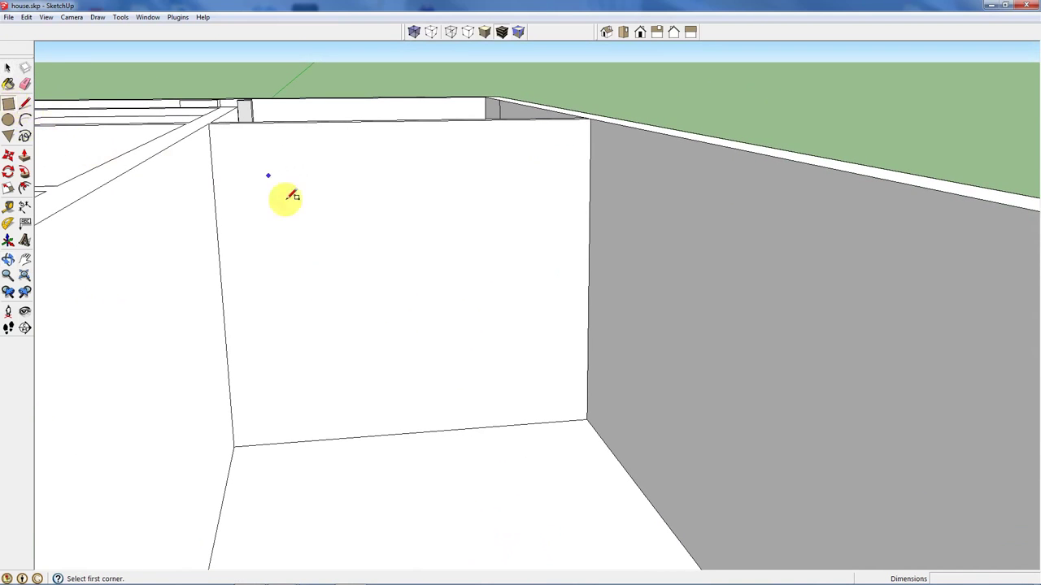
click(280, 443)
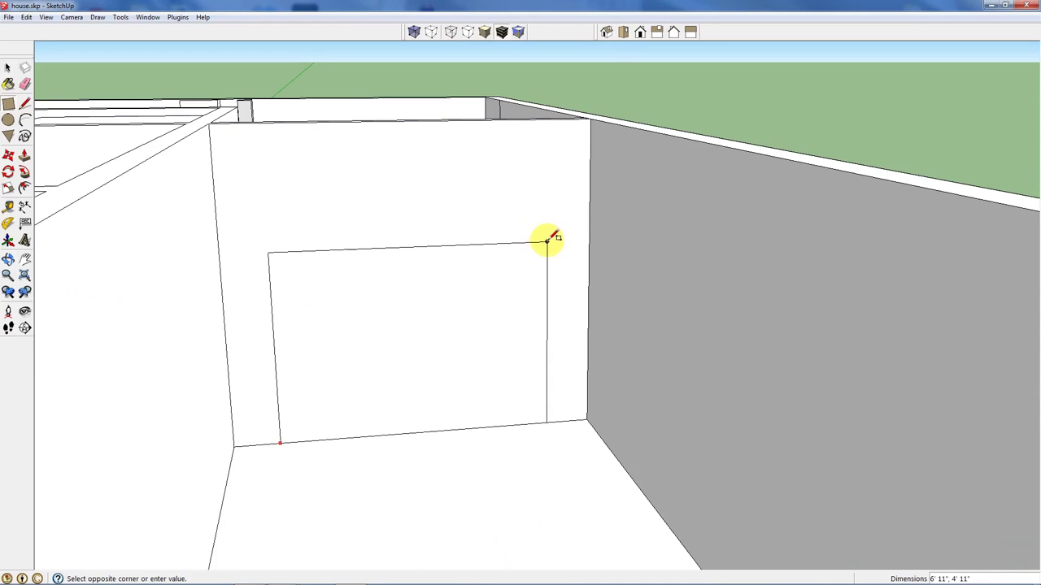
click(536, 239)
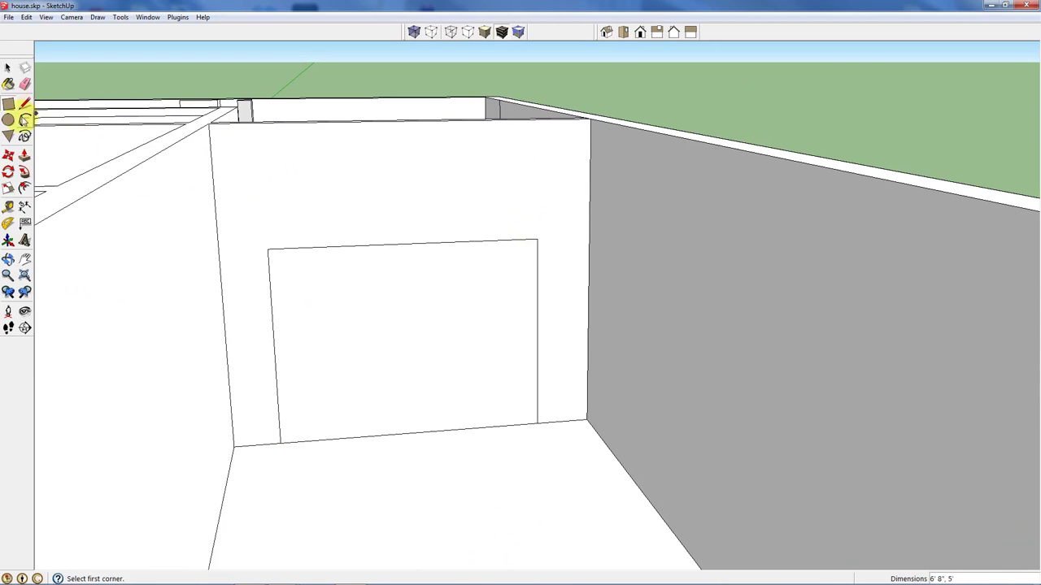
- Draw an arc with a 2' 2" bulge between the rectangle's upper corners and erase the straight line beneath it
click(268, 249)
click(537, 239)
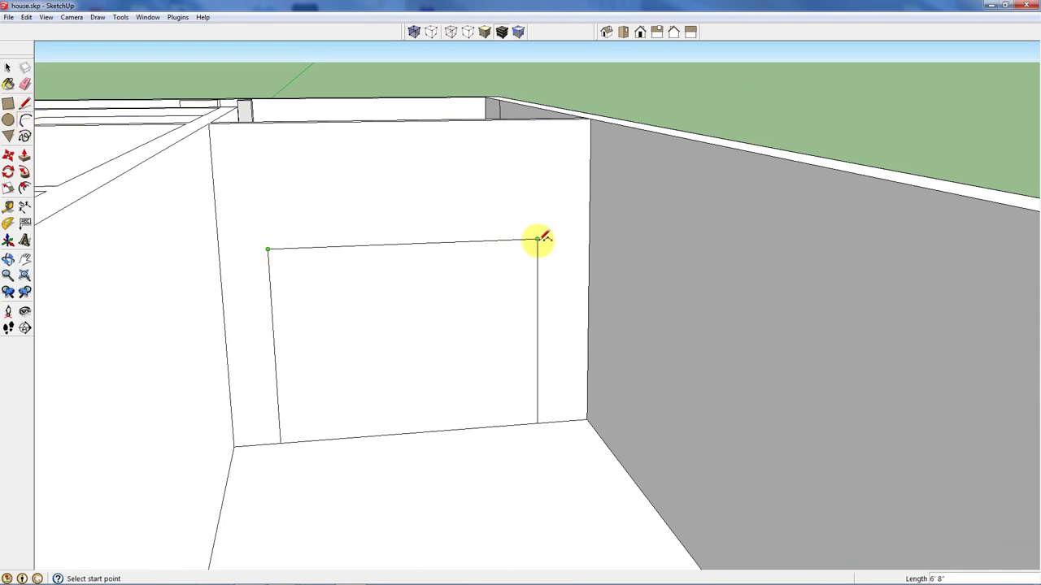
click(537, 239)
click(269, 249)
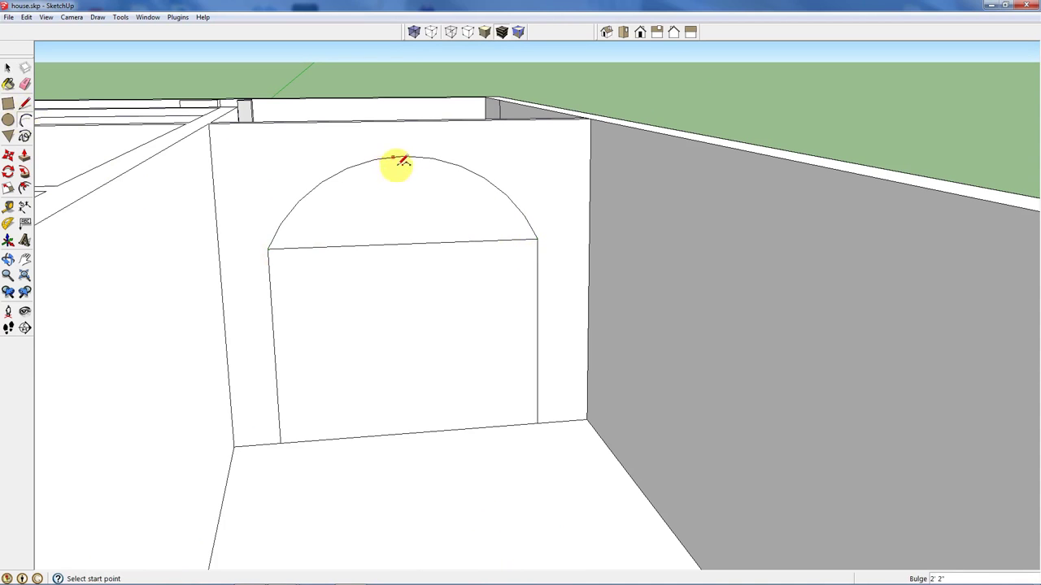
click(25, 85)
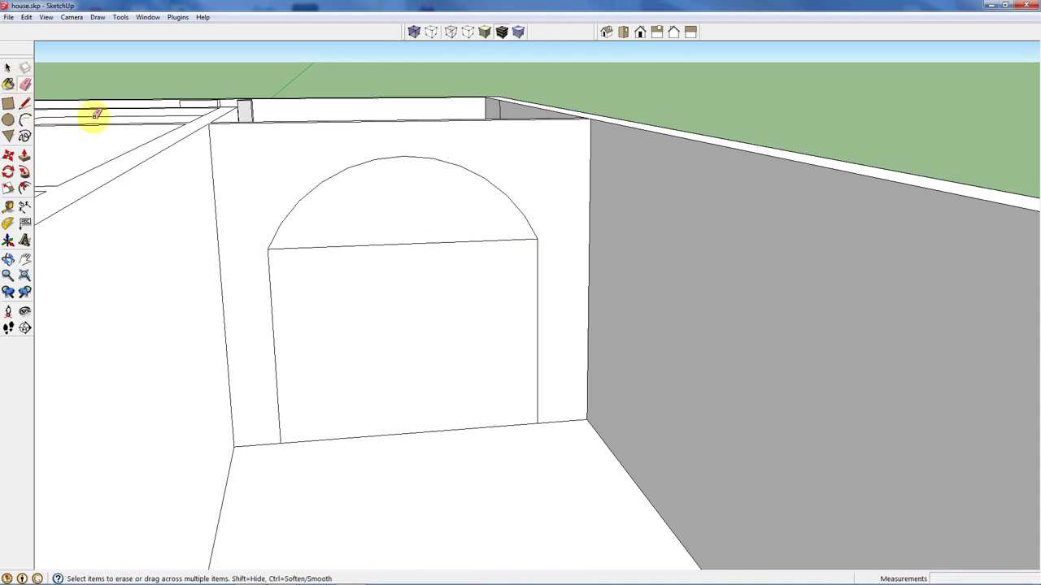
click(311, 253)
- Push the arched face 6" through the wall to cut an opening between the living room and kitchen
click(24, 154)
middle_drag(447, 224, 361, 230)
click(381, 203)
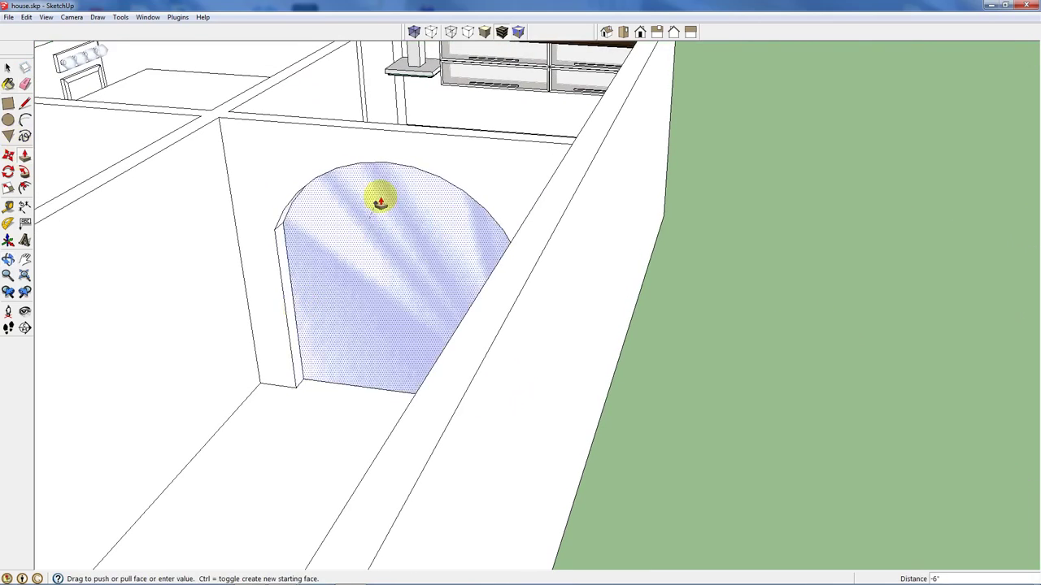
click(426, 129)
scroll(439, 207, down, 3)
middle_drag(442, 209, 515, 332)
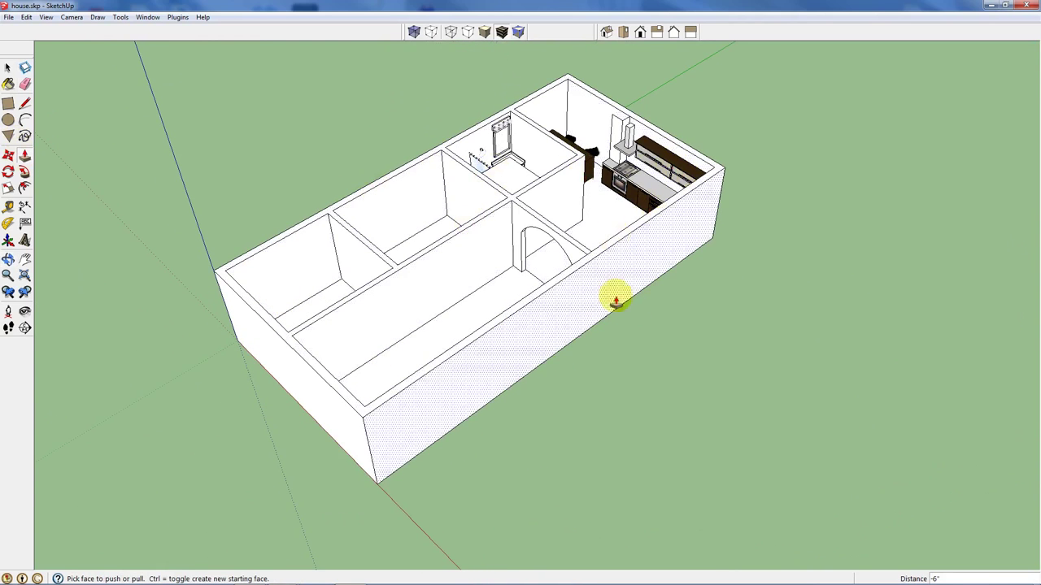
click(8, 70)
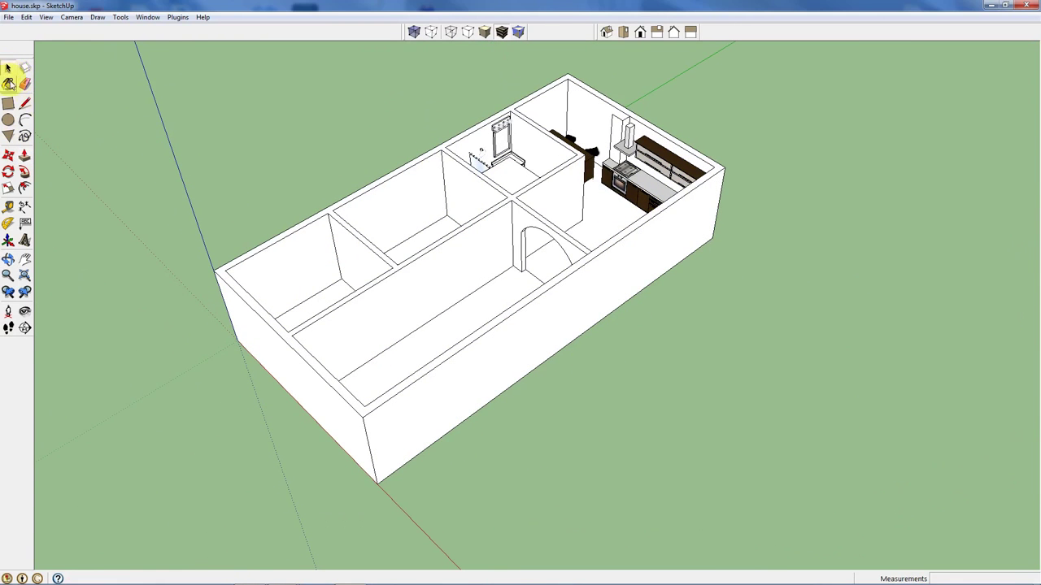
- Open the materials browser, move it clear of the house, and show the Wood collection
click(8, 84)
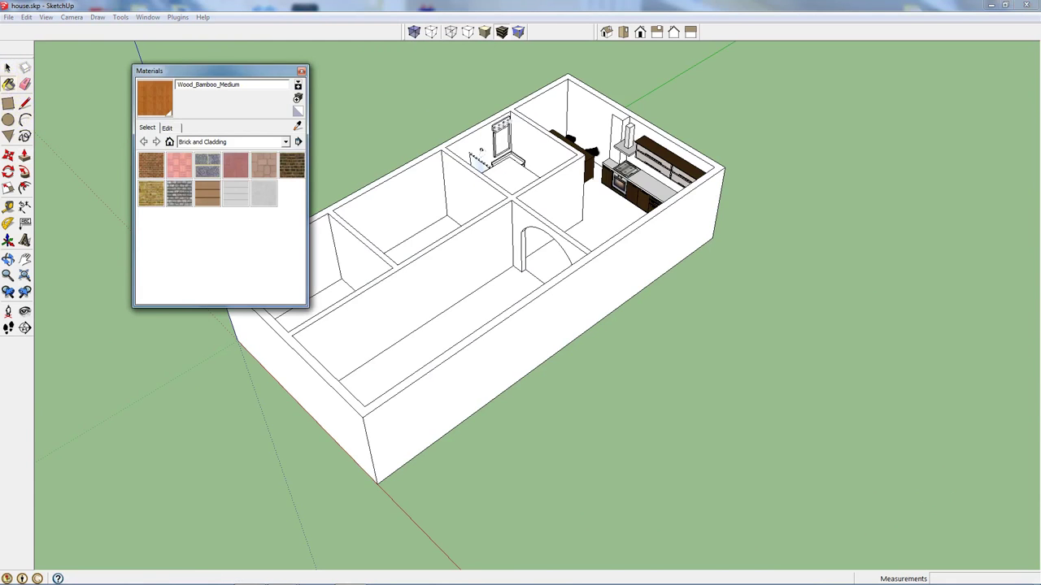
drag(214, 76, 132, 70)
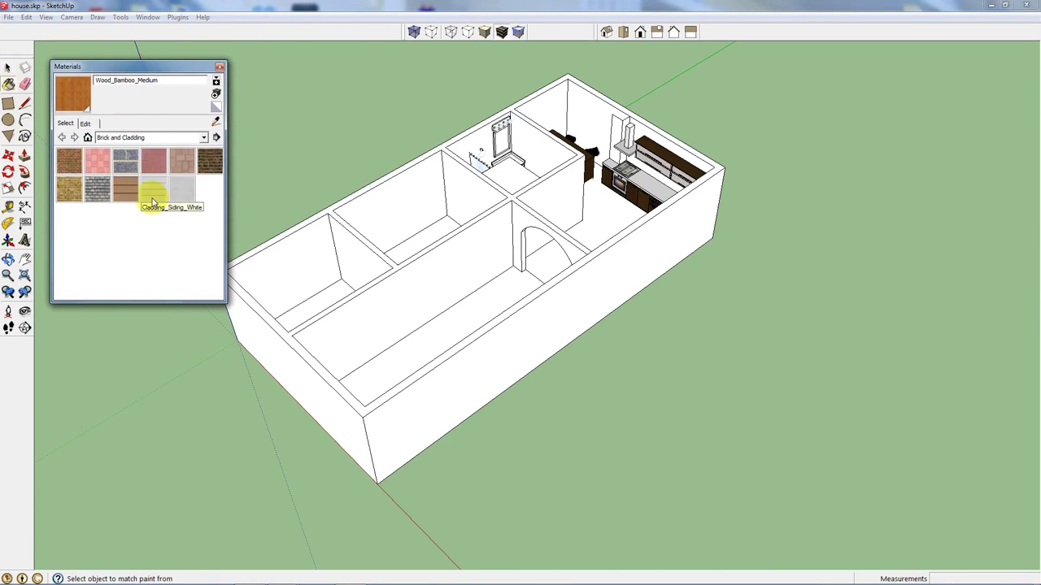
click(200, 139)
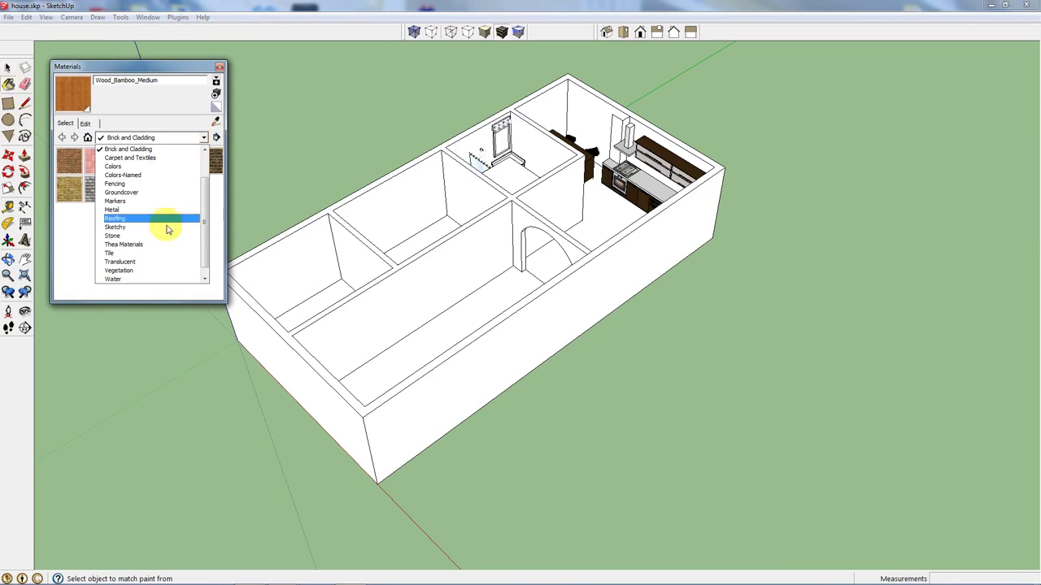
scroll(165, 278, down, 1)
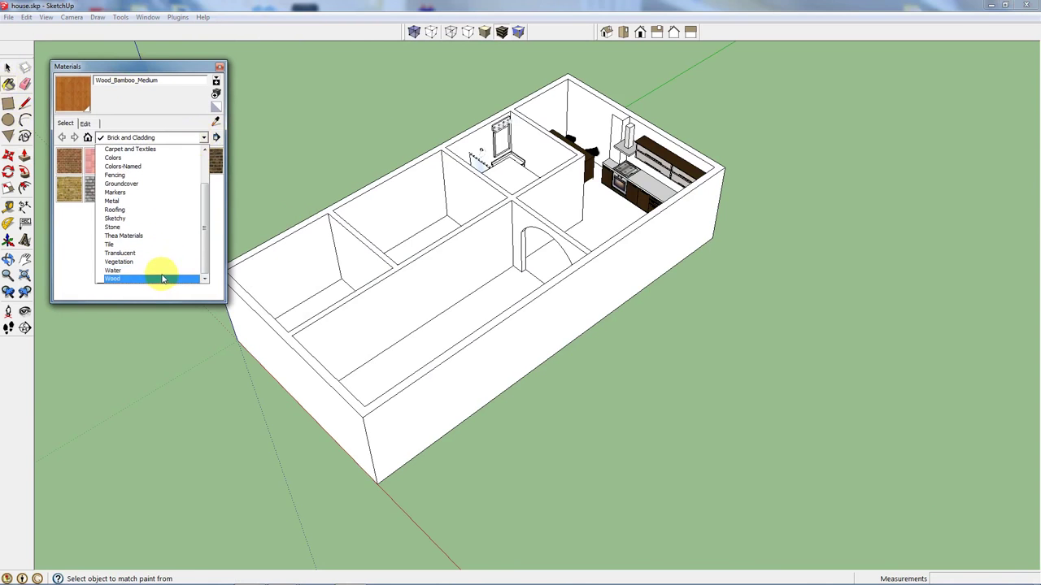
click(164, 279)
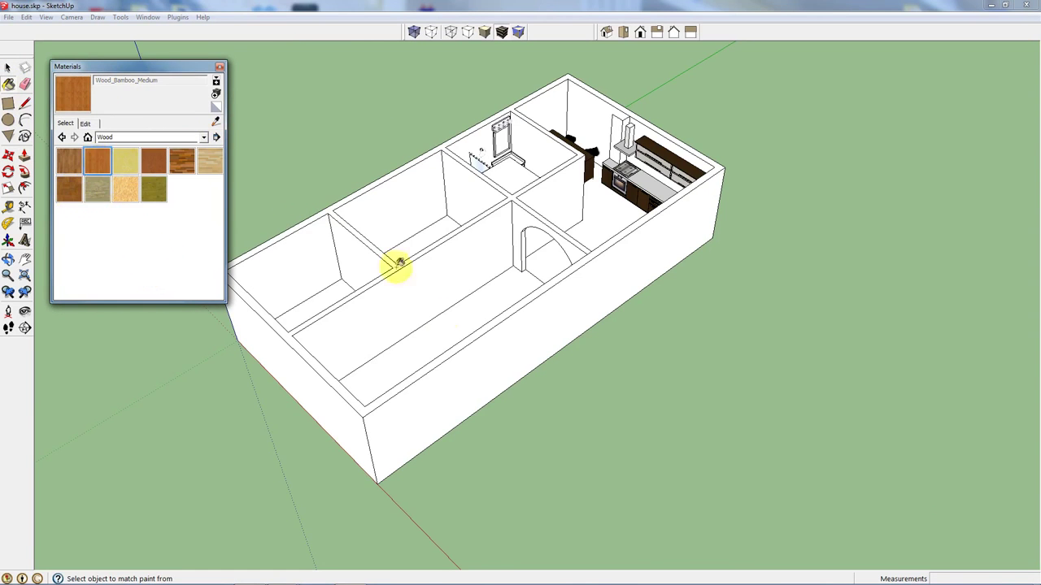
- Try the Wood_Bamboo_Medium material on the living room floor alone, and undo the paint
click(448, 316)
middle_drag(448, 316, 572, 335)
scroll(553, 301, up, 5)
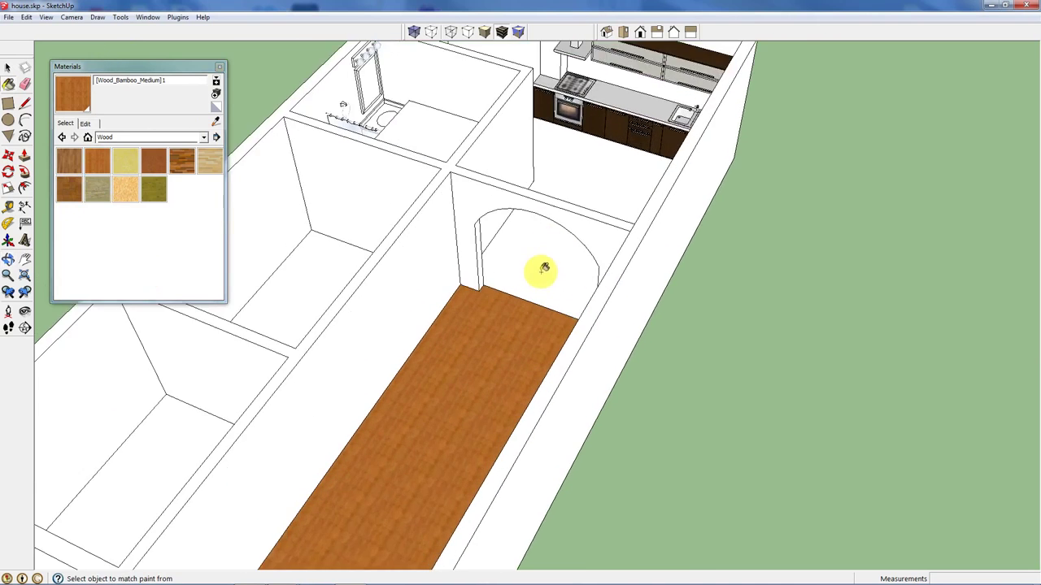
key(ctrl+z)
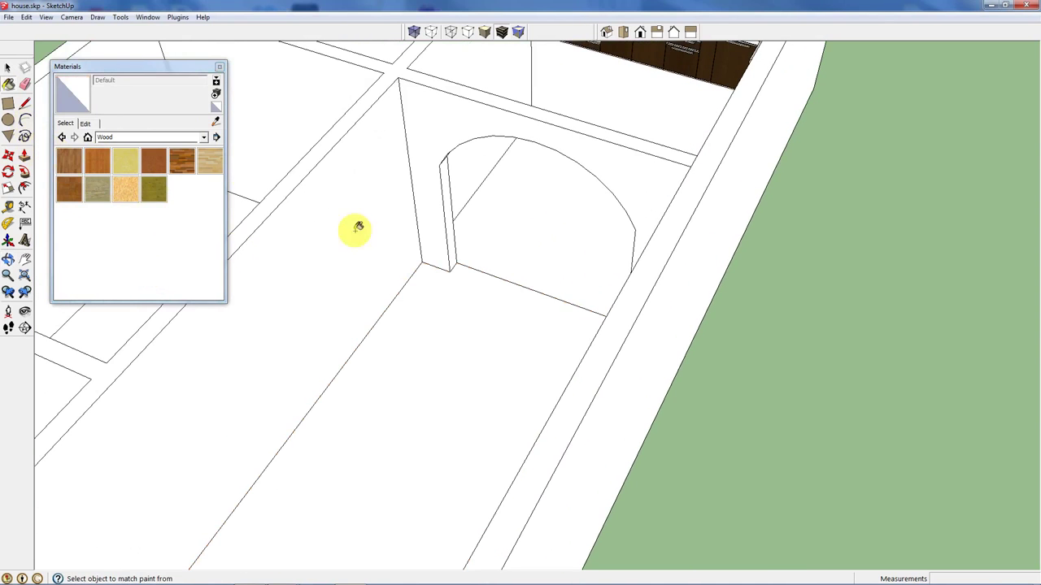
- Delete the floor edge beneath the arch and paint the joined living room and kitchen floor with Wood_Bamboo_Medium
click(7, 69)
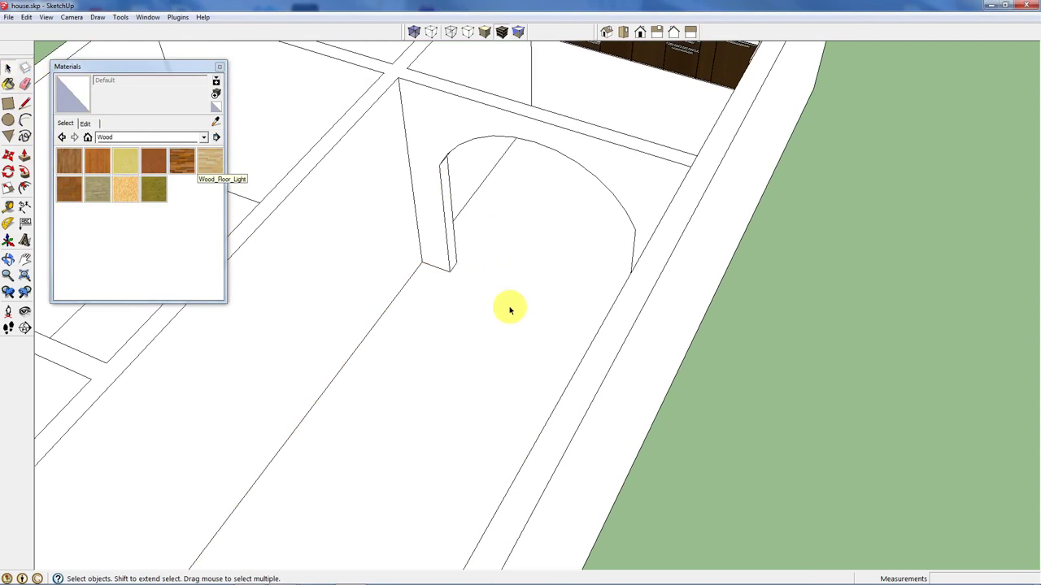
click(70, 161)
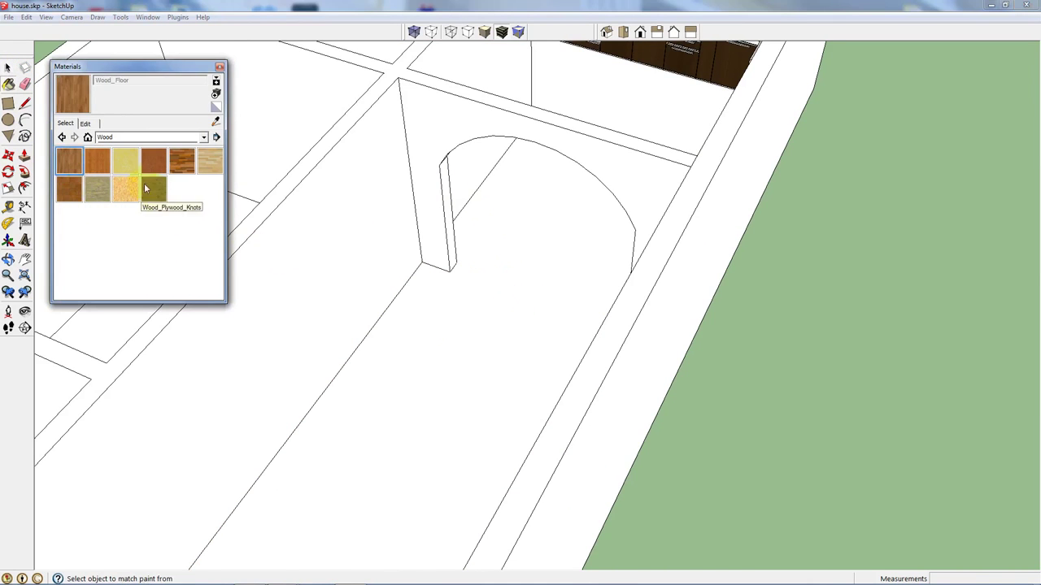
click(414, 259)
mouse_move(447, 304)
middle_down()
mouse_move(529, 297)
mouse_move(539, 252)
mouse_move(669, 190)
mouse_move(799, 229)
mouse_move(271, 298)
mouse_move(548, 233)
middle_up()
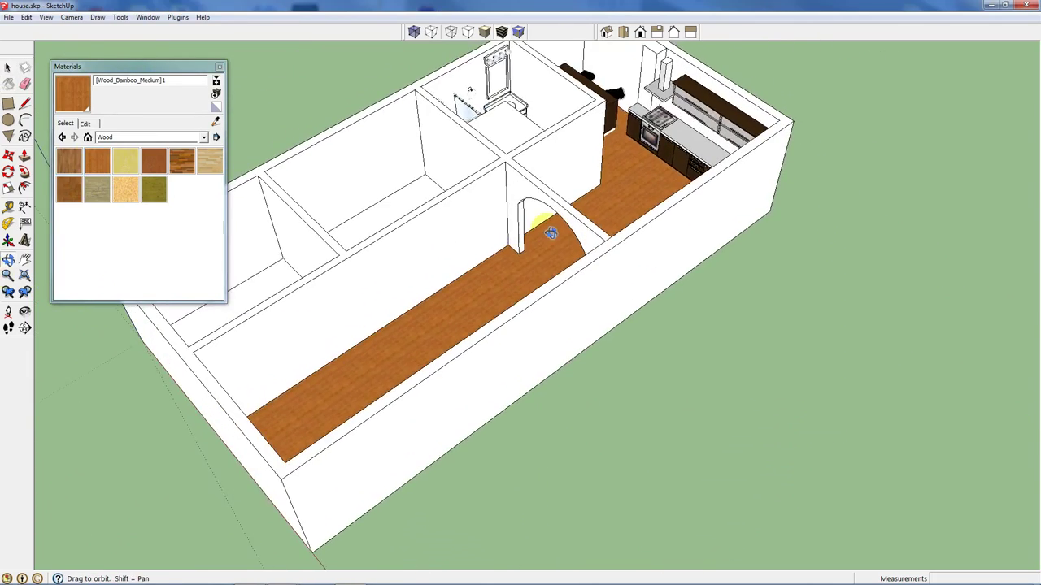
scroll(662, 348, down, 3)
scroll(508, 253, up, 3)
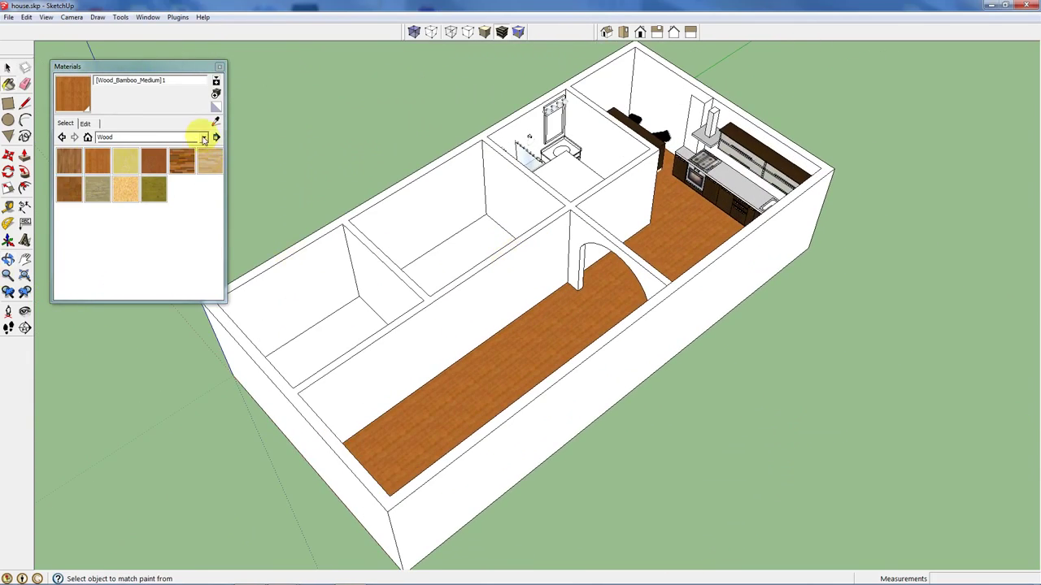
- Paint the floor of the room next to the bathroom with Textile_Leaves_Green from the Carpet and Textiles collection
click(203, 138)
scroll(187, 197, up, 5)
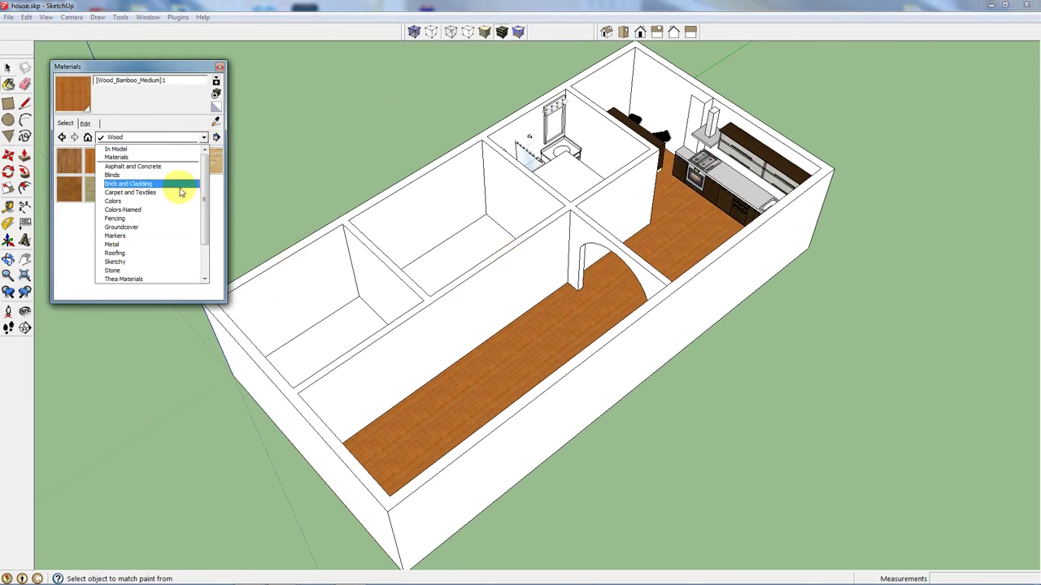
click(180, 193)
click(125, 190)
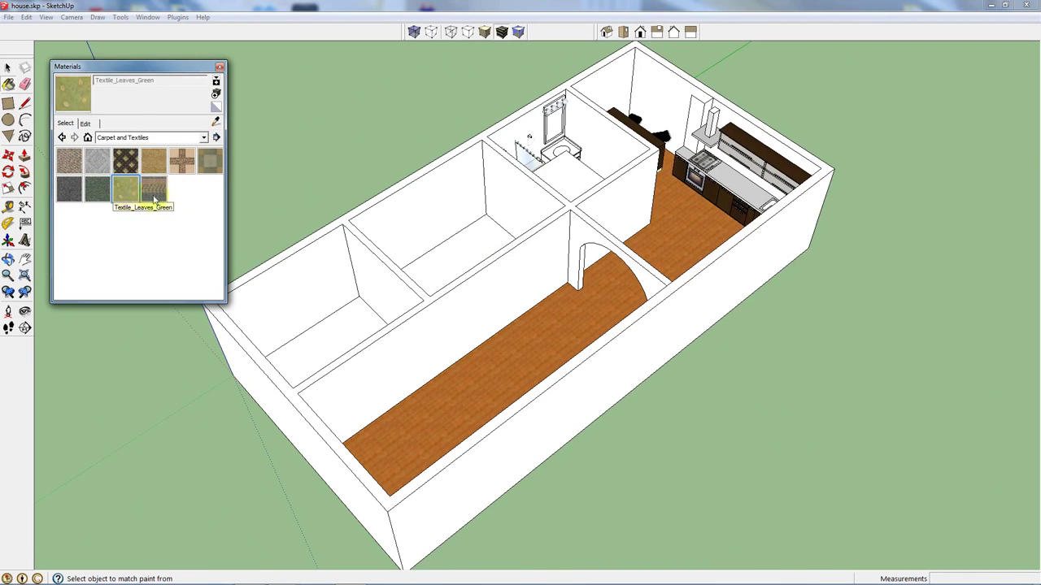
click(450, 249)
- Paint the floor of the small end room with Carpet_Pattern_Squares_Multi
click(210, 162)
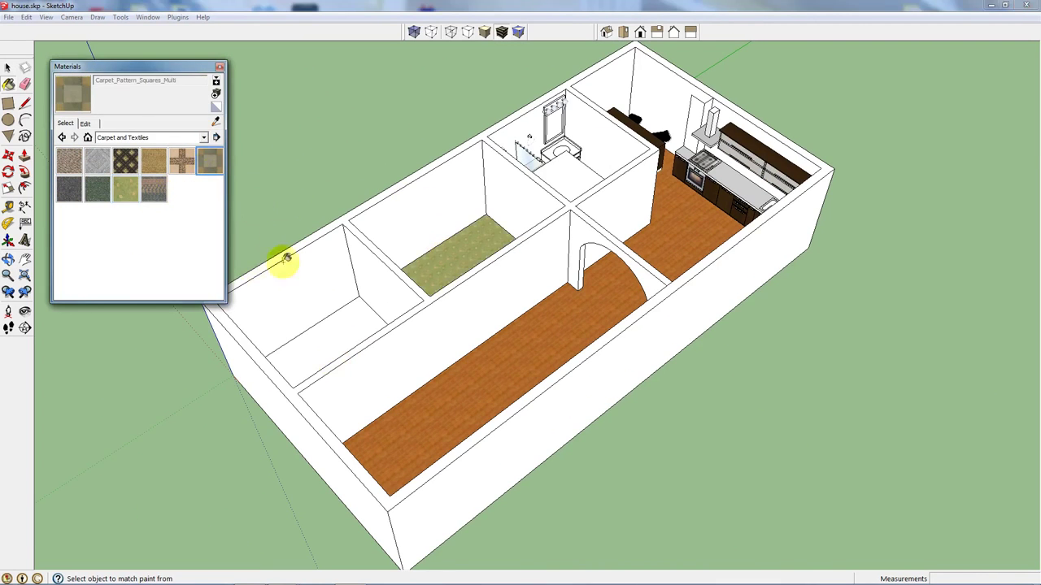
click(317, 335)
mouse_move(372, 355)
middle_down()
mouse_move(688, 269)
mouse_move(341, 399)
mouse_move(309, 358)
middle_up()
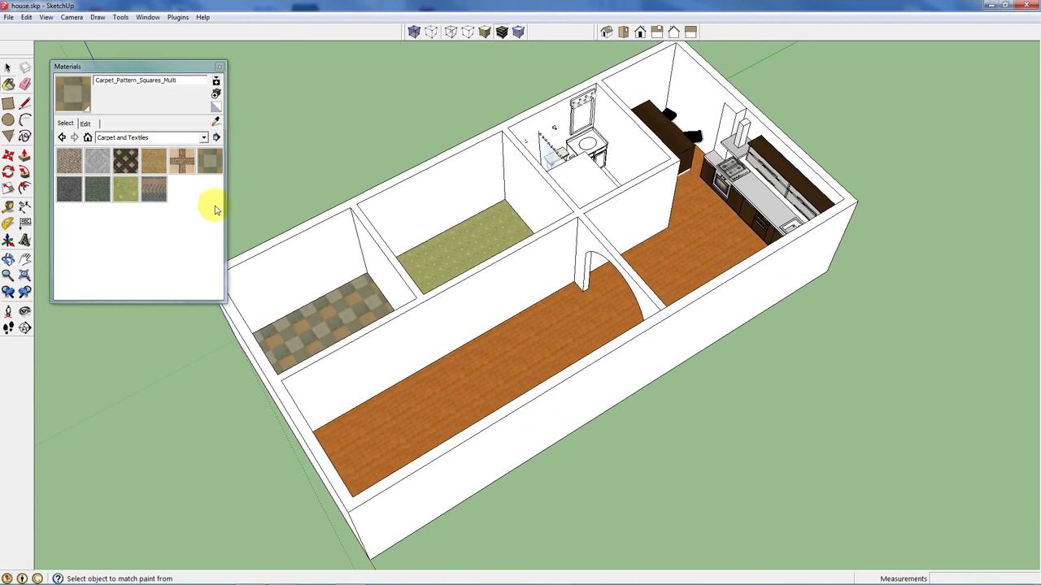
- Paint the walls of the small end room red with Color_A01 from the Colors collection
click(203, 137)
click(184, 164)
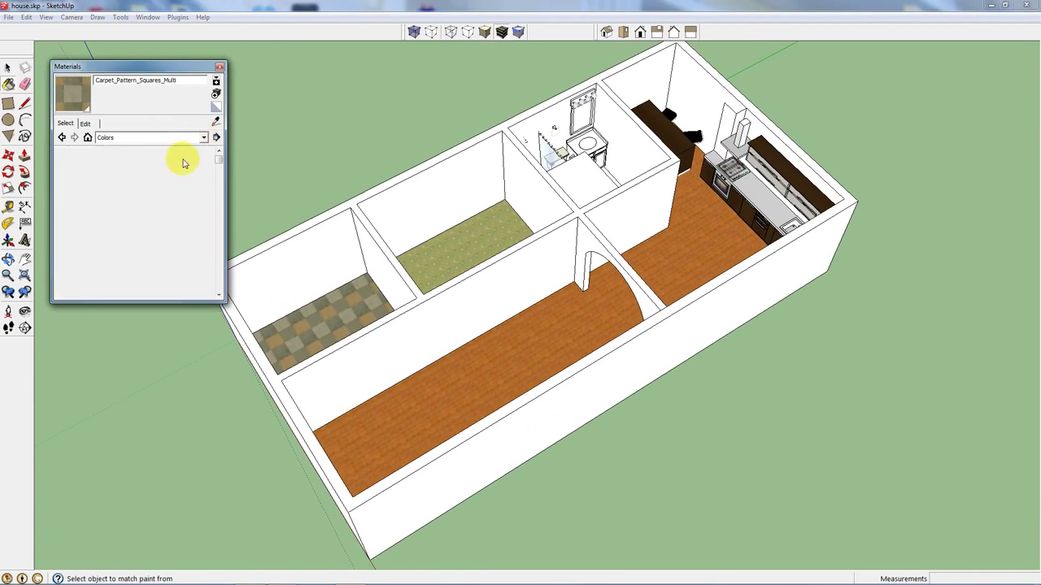
click(71, 221)
click(313, 269)
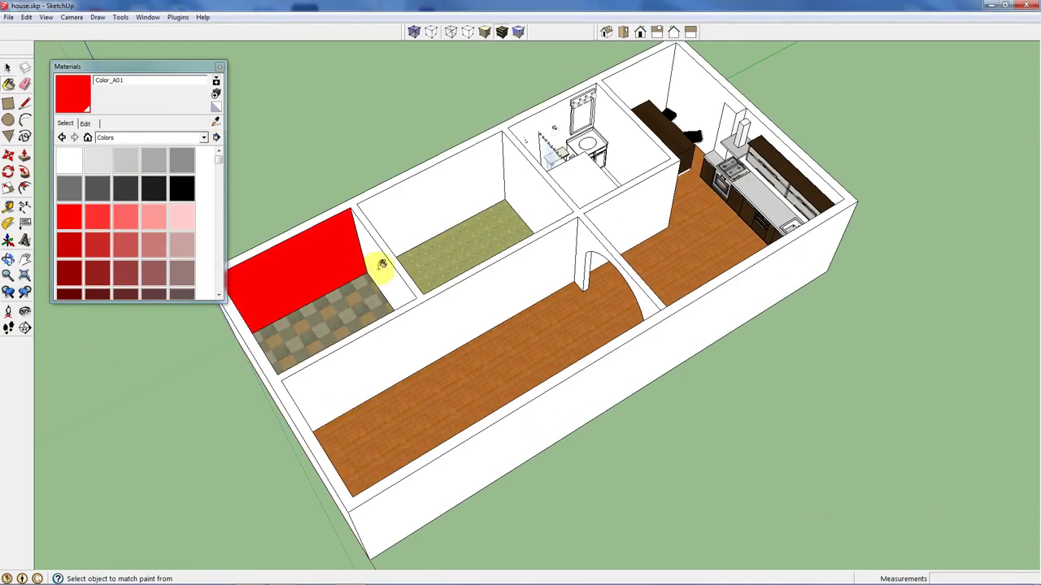
click(372, 260)
middle_drag(371, 261, 885, 157)
click(623, 366)
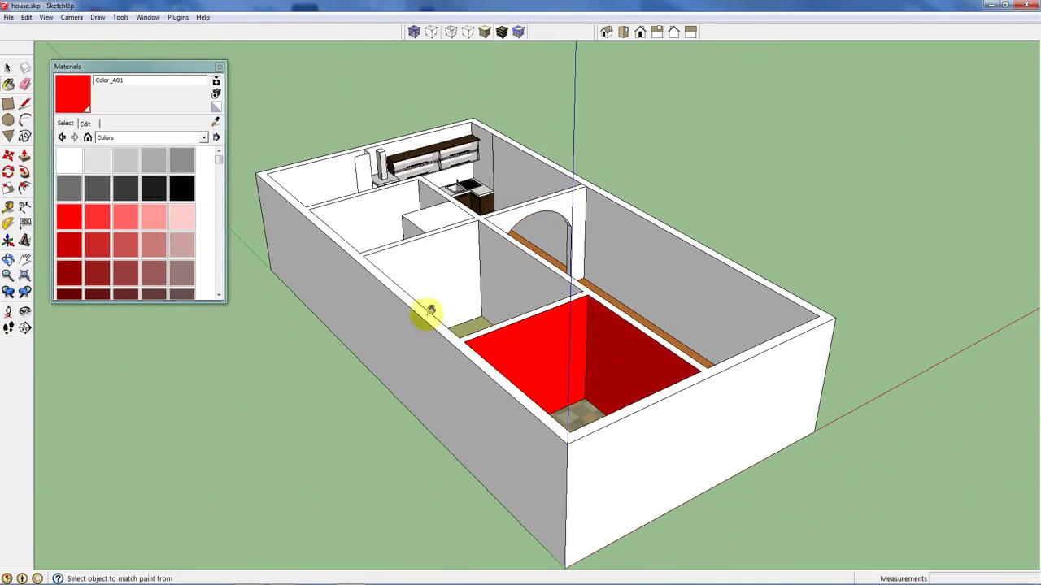
- Paint the kitchen's outer walls yellow with Color_E02
mouse_move(425, 314)
middle_down()
mouse_move(1022, 298)
mouse_move(729, 218)
mouse_move(853, 204)
mouse_move(95, 344)
mouse_move(432, 434)
mouse_move(246, 437)
middle_up()
scroll(441, 376, down, 3)
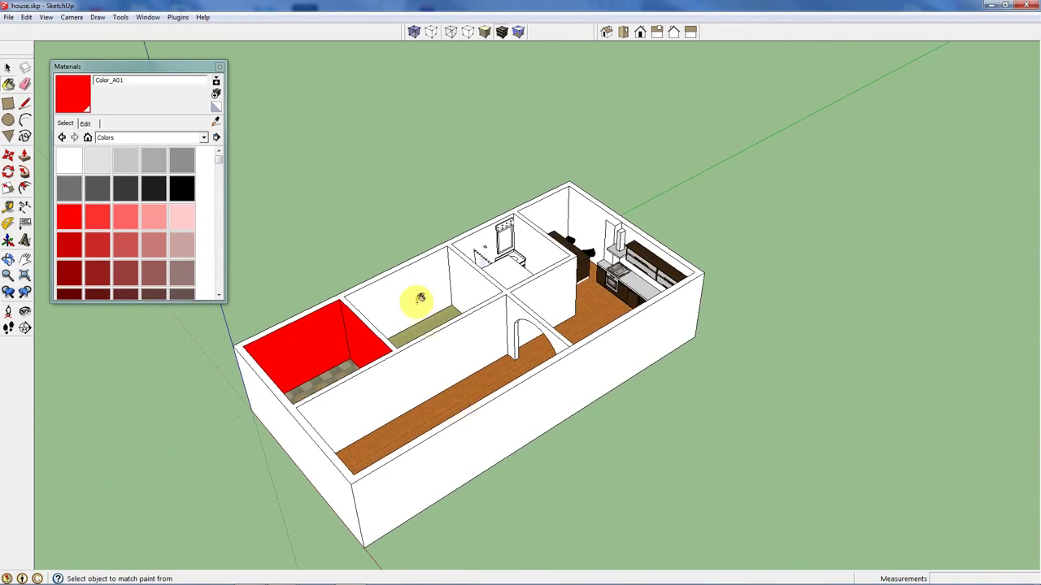
scroll(399, 311, up, 2)
mouse_move(399, 311)
middle_down()
mouse_move(423, 370)
mouse_move(342, 317)
middle_up()
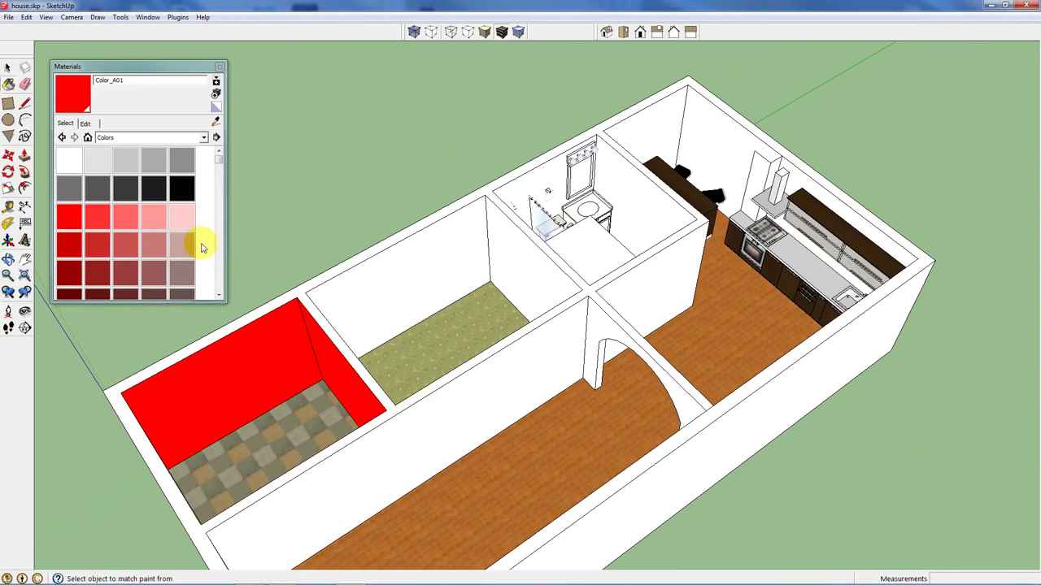
scroll(217, 259, down, 3)
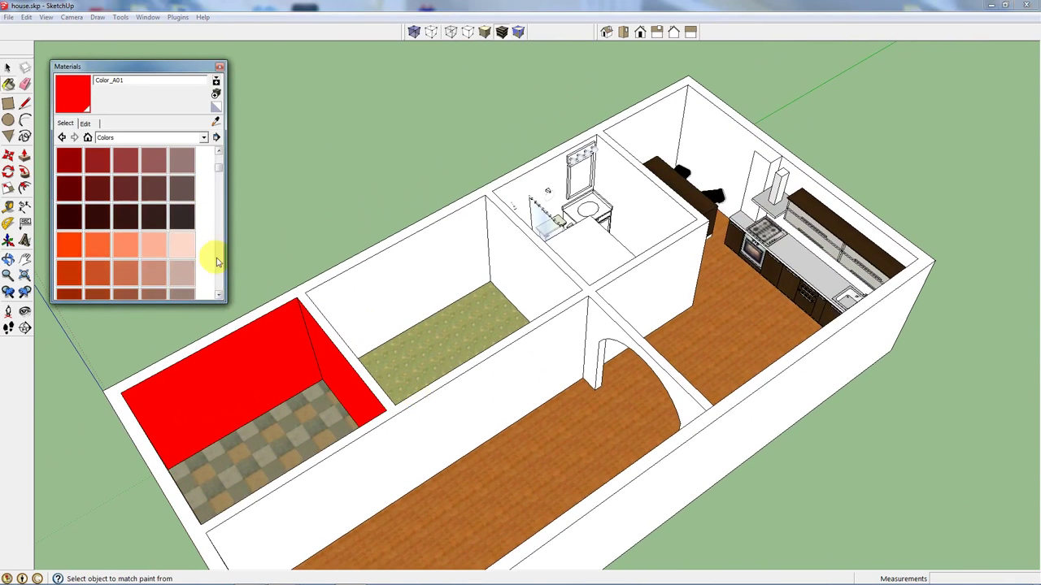
scroll(218, 262, down, 6)
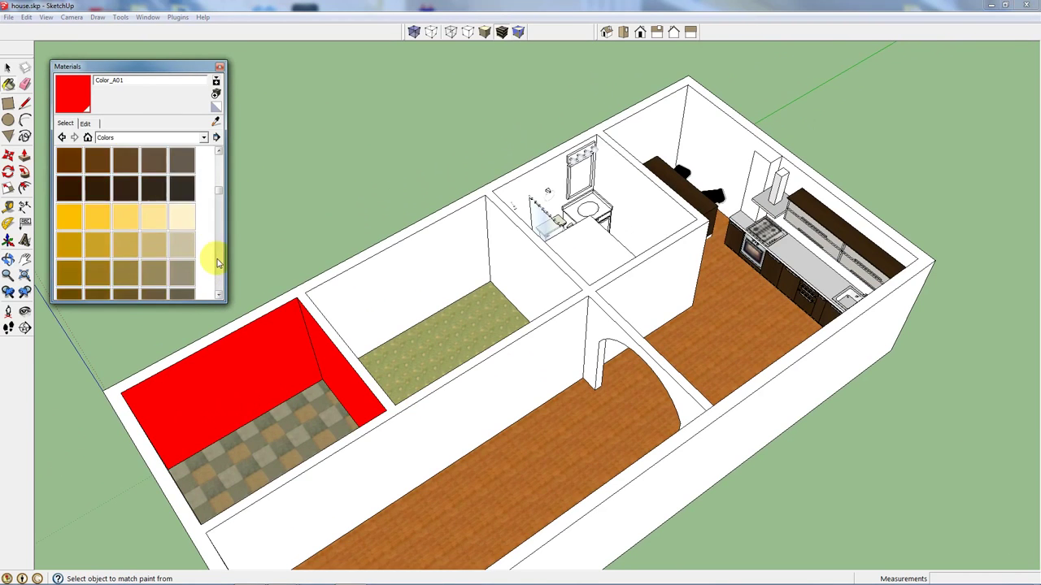
scroll(218, 262, down, 3)
click(106, 274)
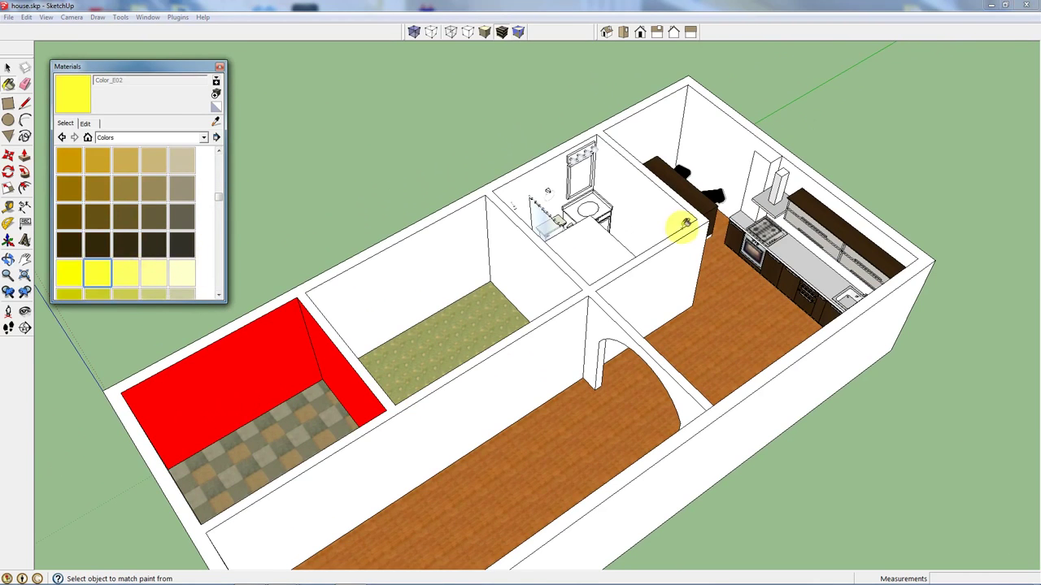
click(658, 144)
click(718, 160)
mouse_move(735, 196)
middle_down()
mouse_move(408, 167)
mouse_move(797, 165)
middle_up()
click(463, 149)
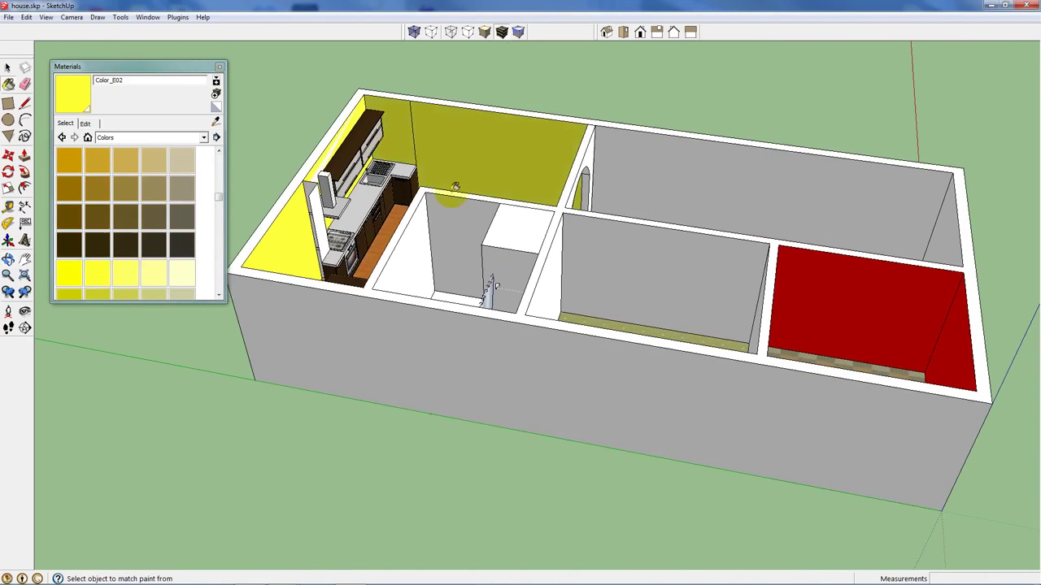
- Edit the kitchen component, paint the upright panel beside the cooker hood with Color_E02, and finish editing the component
middle_drag(455, 187, 569, 244)
scroll(569, 243, up, 6)
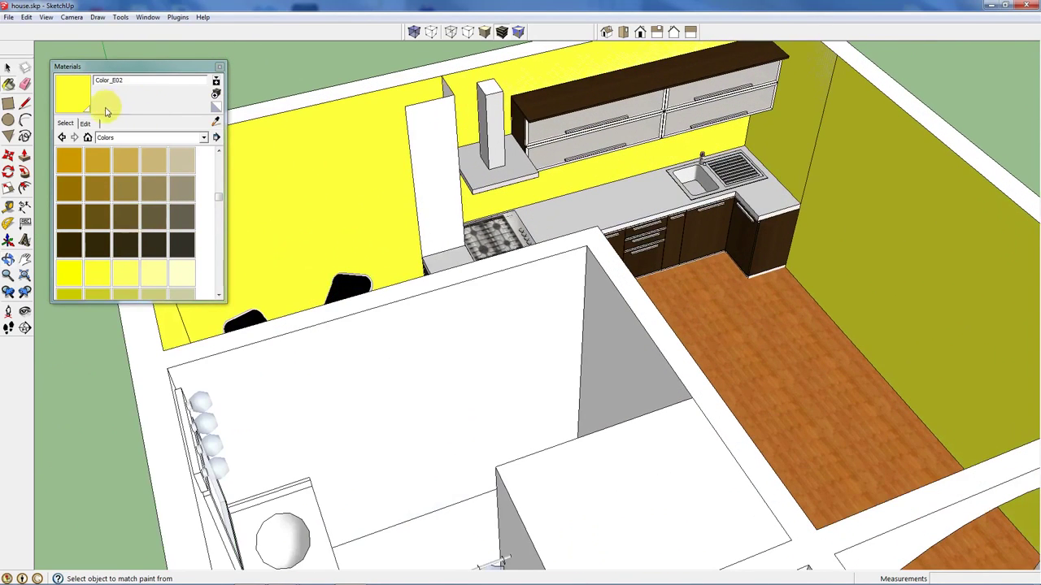
double_click(427, 166)
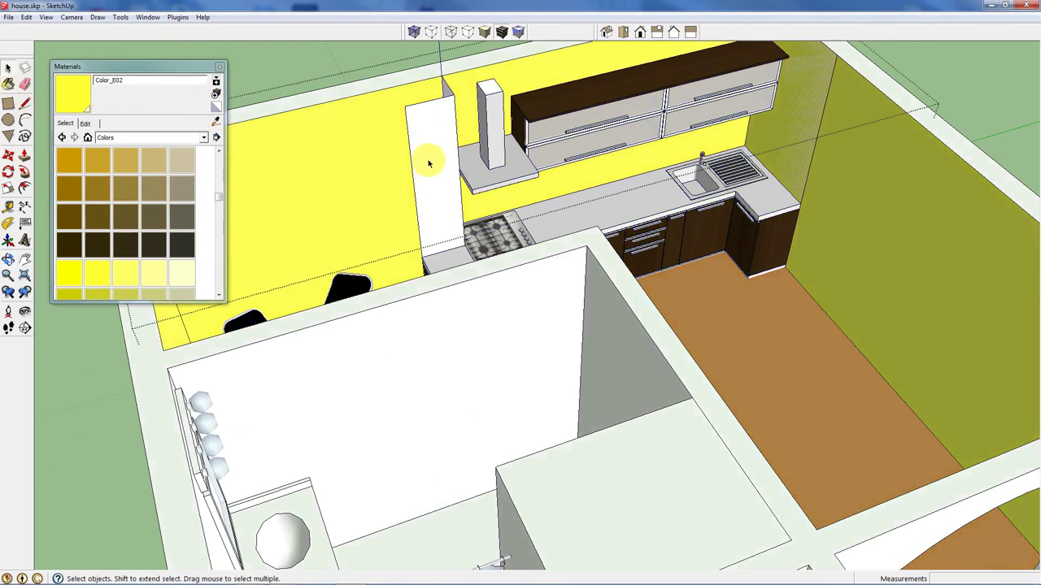
click(423, 132)
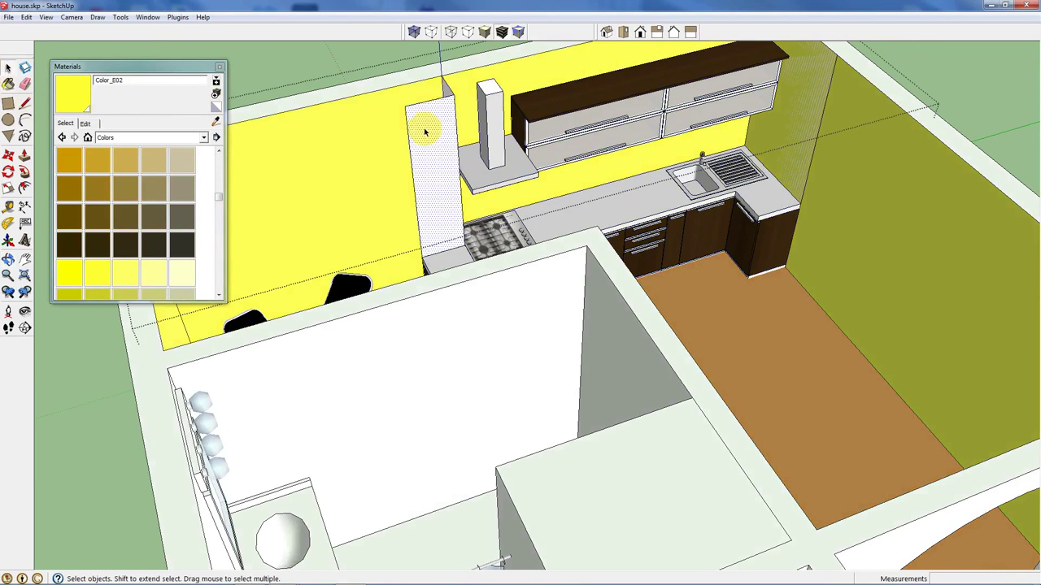
click(106, 277)
click(455, 184)
middle_drag(469, 96, 263, 162)
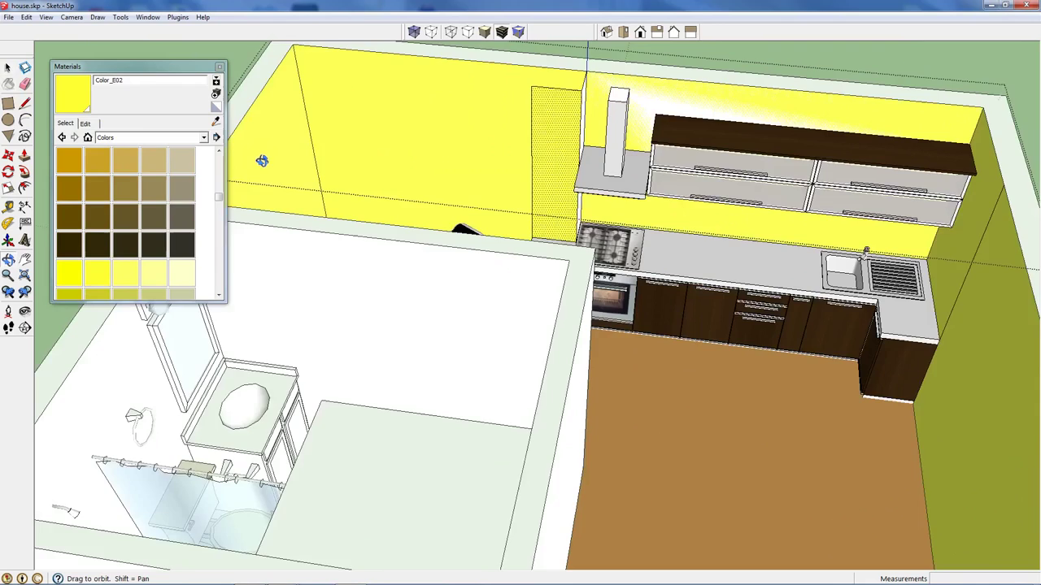
scroll(636, 116, up, 4)
mouse_move(622, 114)
middle_down()
mouse_move(620, 225)
mouse_move(499, 225)
mouse_move(678, 297)
mouse_move(657, 304)
mouse_move(402, 227)
mouse_move(476, 176)
middle_up()
scroll(480, 180, down, 6)
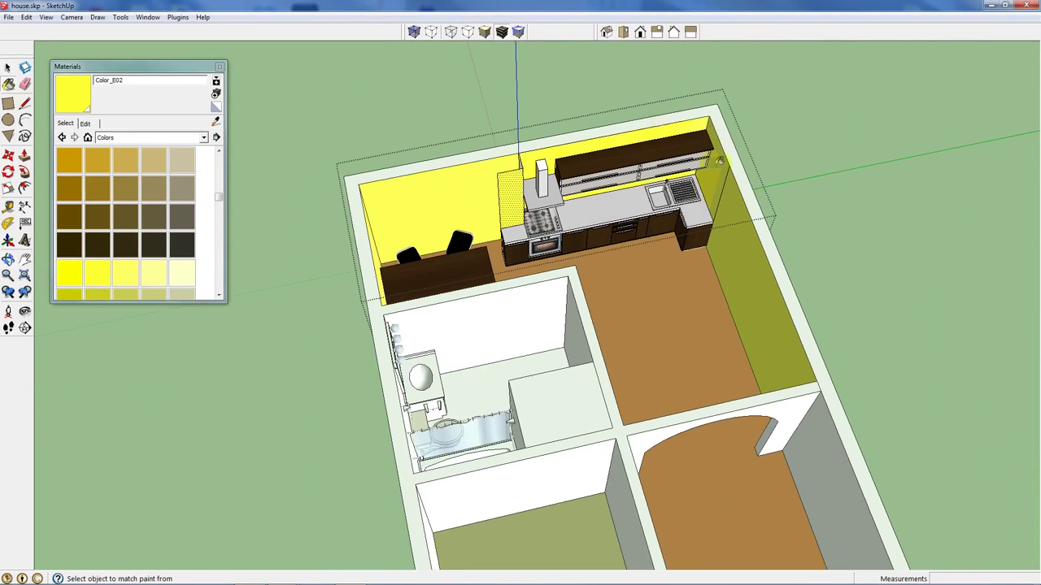
middle_drag(720, 161, 341, 161)
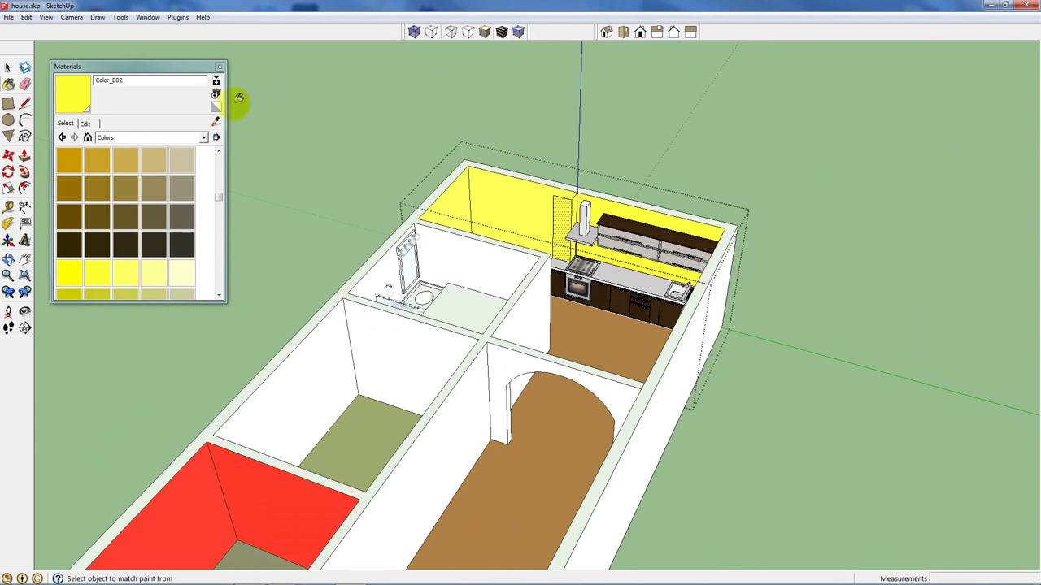
click(8, 69)
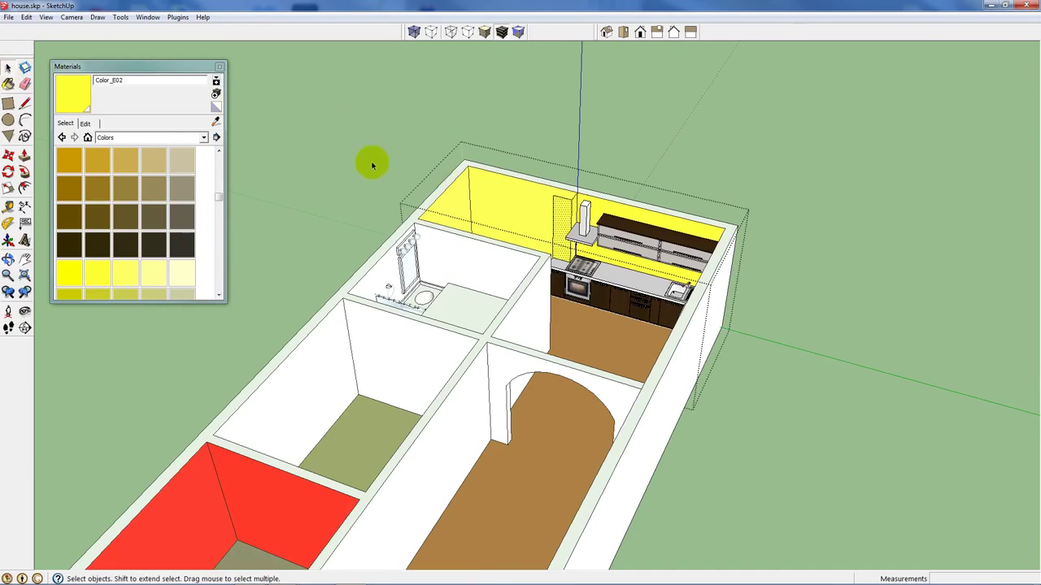
- Paint the bathroom floor with Tile_Navy from the Tile collection
middle_drag(374, 162, 154, 383)
scroll(483, 128, up, 3)
scroll(430, 163, up, 3)
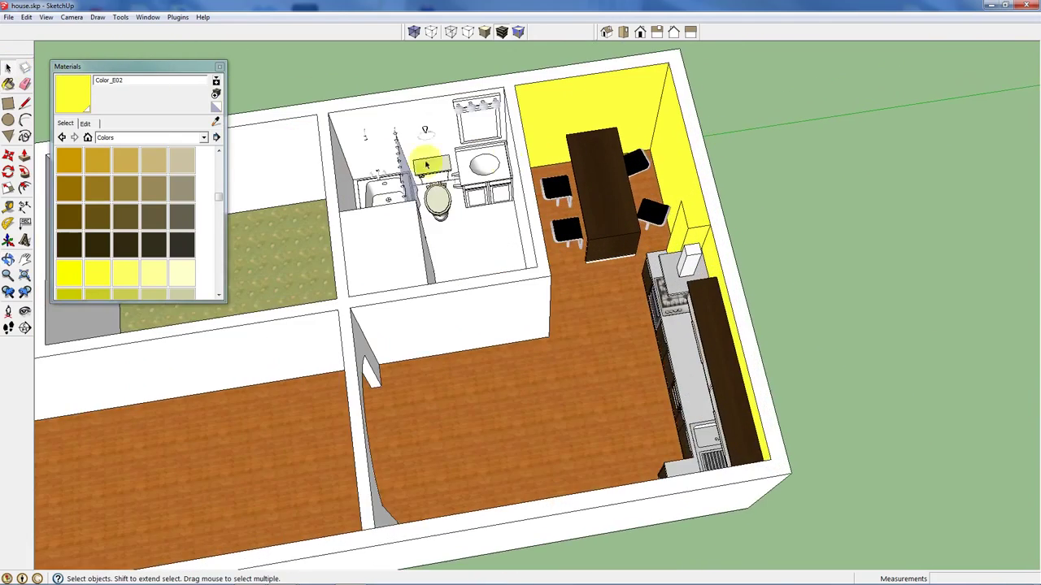
scroll(333, 168, up, 2)
scroll(528, 207, up, 2)
middle_drag(528, 208, 429, 181)
scroll(462, 365, down, 3)
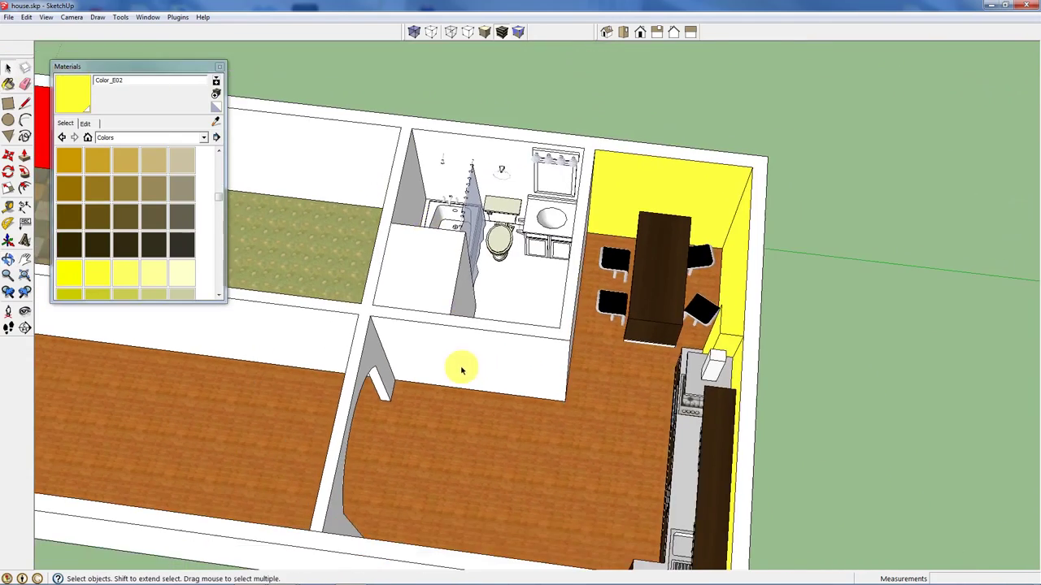
scroll(471, 209, up, 5)
click(203, 138)
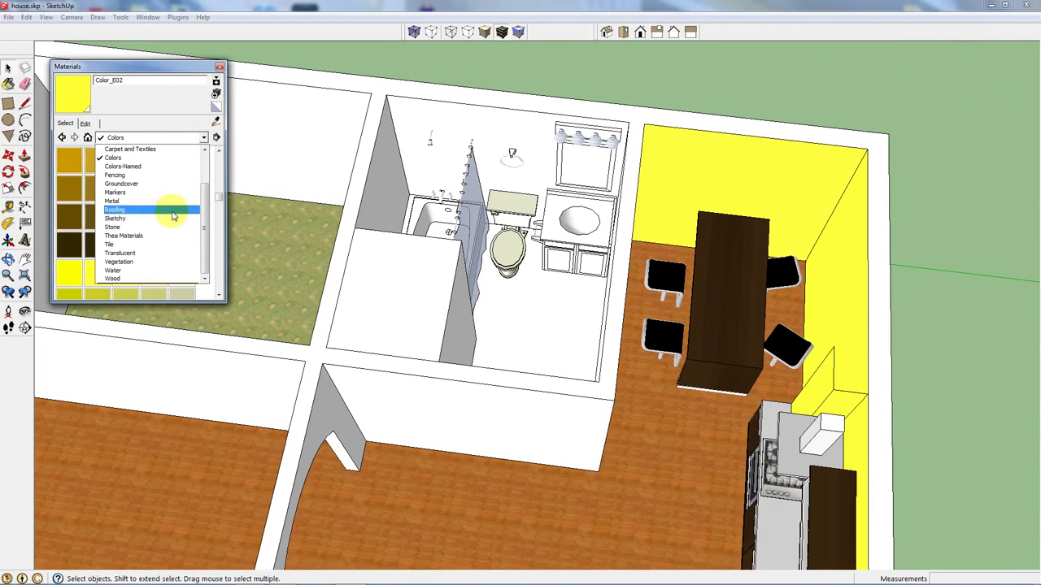
click(166, 244)
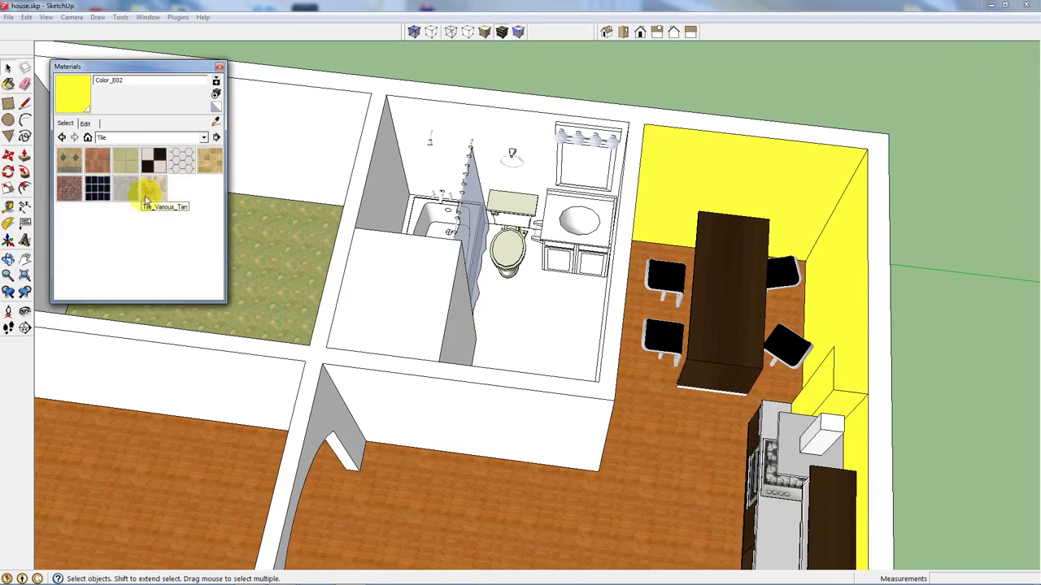
click(97, 189)
click(532, 329)
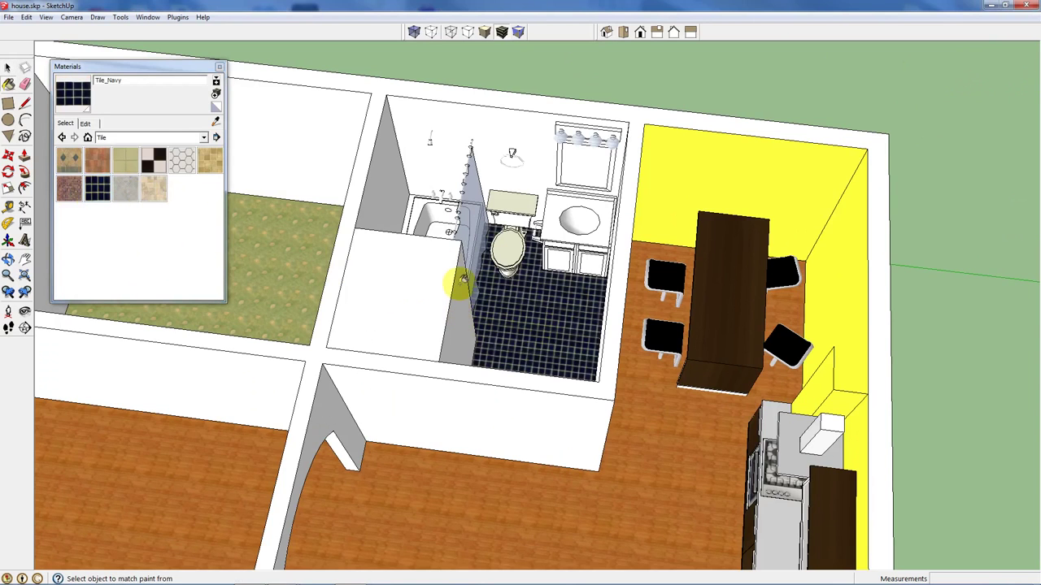
- Edit the Tile_Navy material, changing its color to a bright blue with the Color Wheel
click(84, 123)
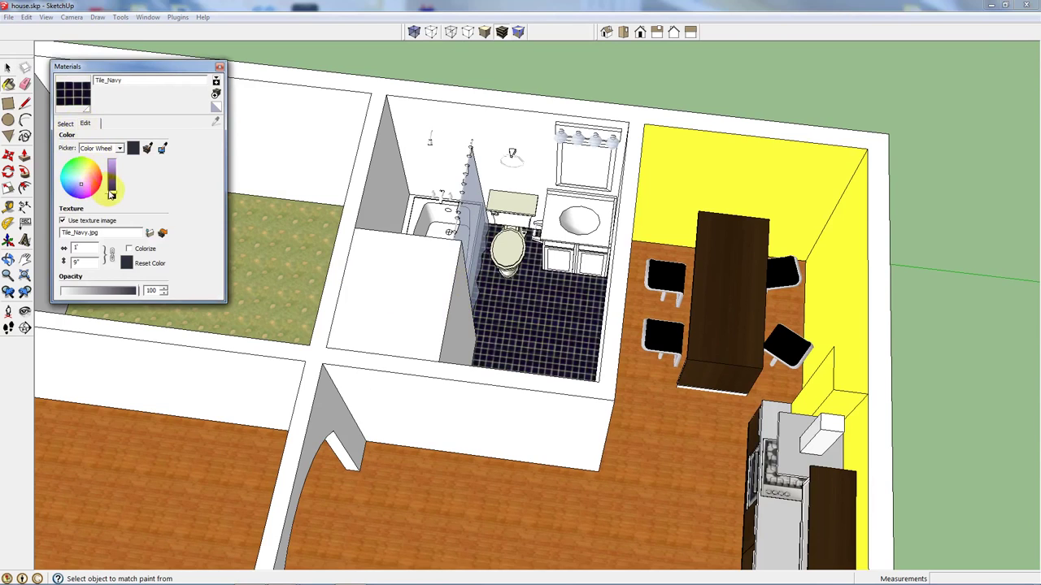
drag(112, 193, 111, 180)
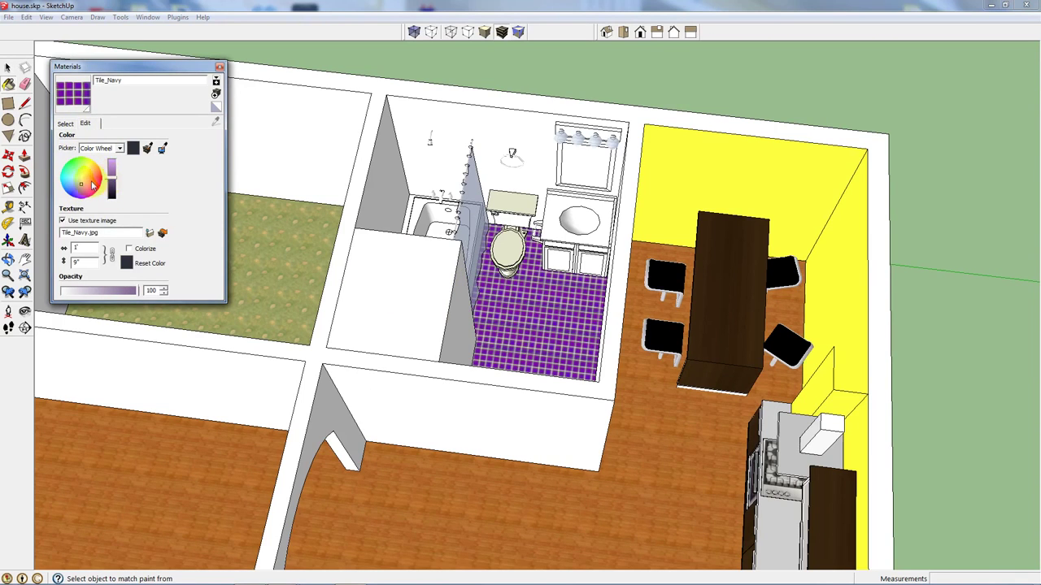
click(91, 169)
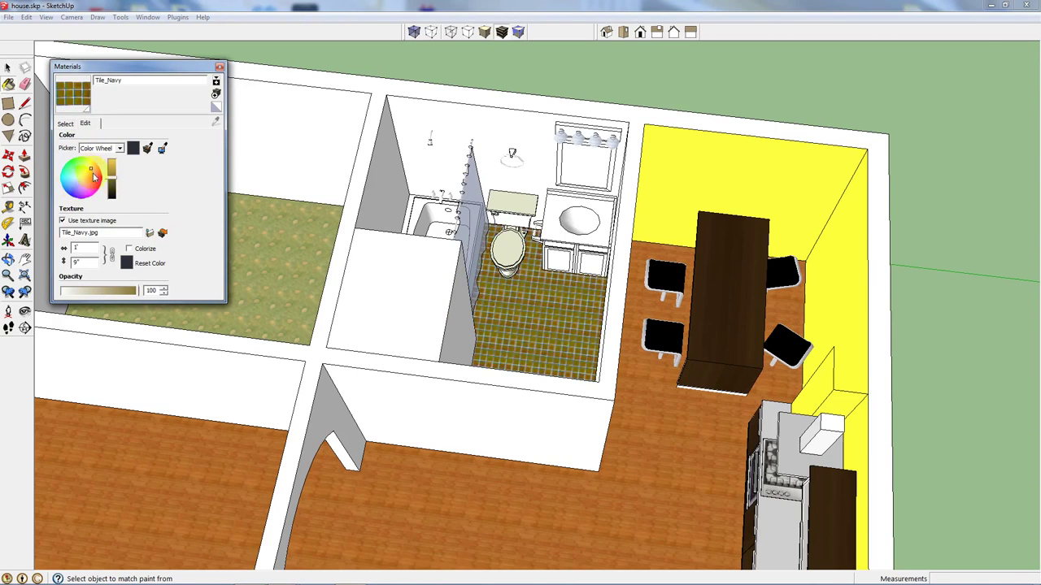
drag(112, 183, 111, 178)
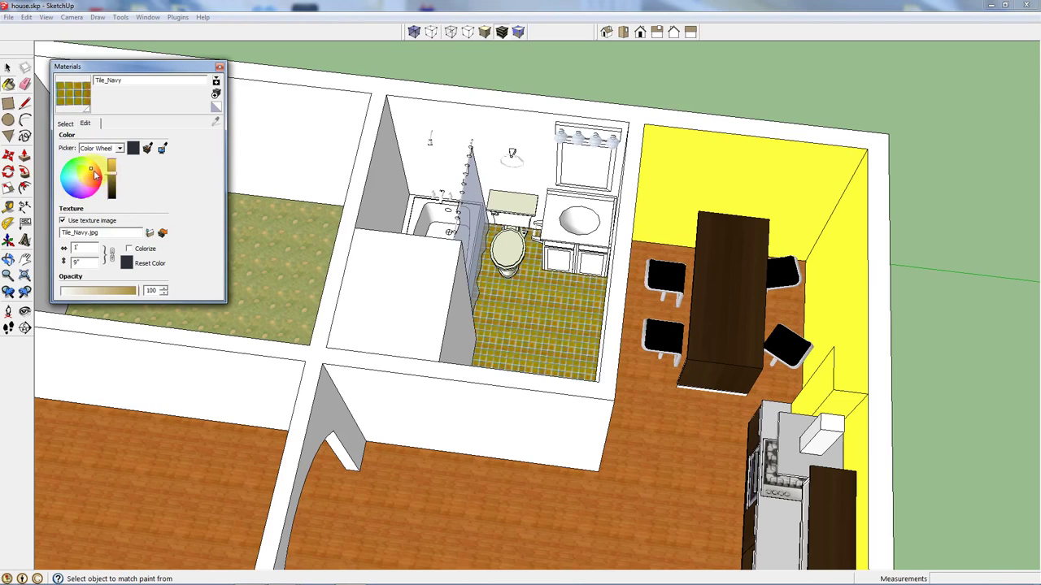
click(75, 187)
click(75, 183)
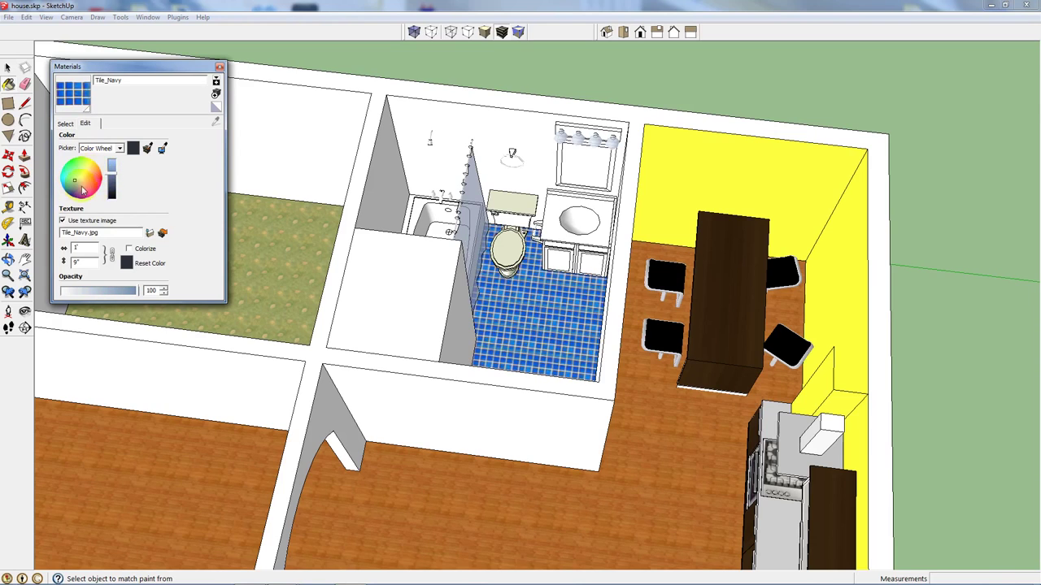
click(65, 123)
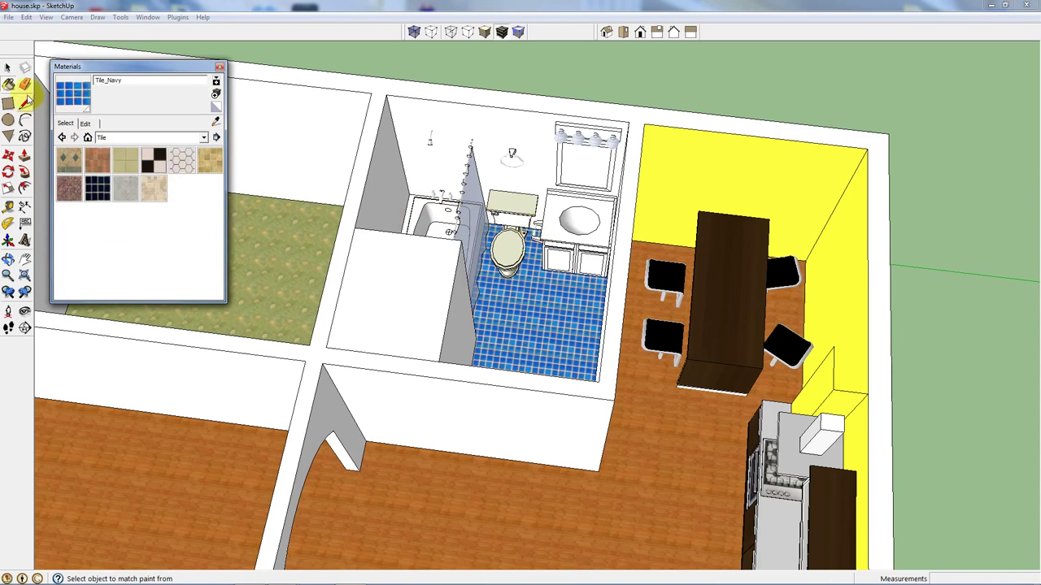
- Draw a vertical line up the bathroom's back wall, from the floor edge beside the bathtub to the wall's top edge
click(25, 102)
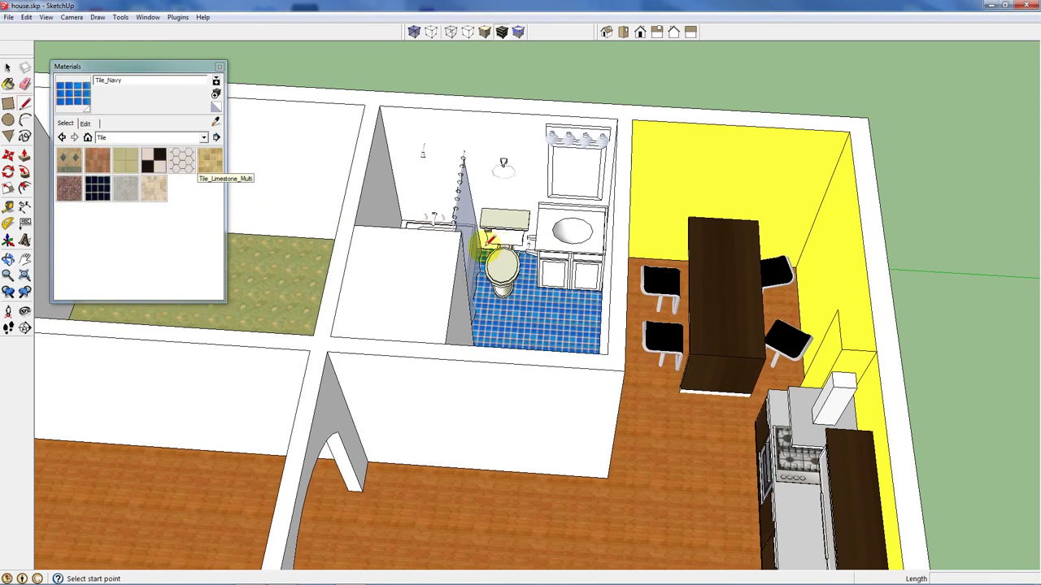
scroll(485, 241, up, 4)
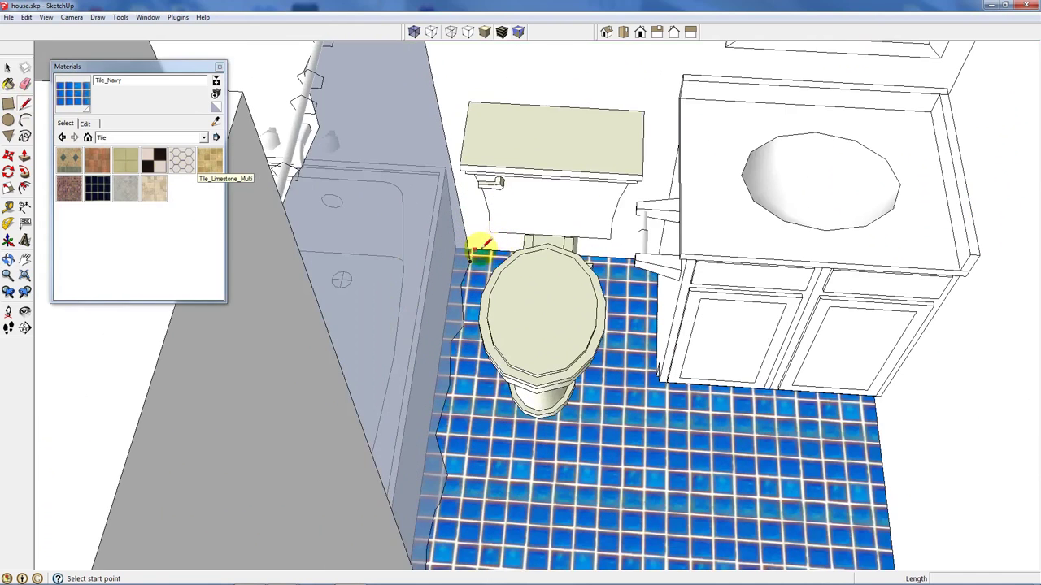
click(469, 253)
scroll(511, 204, down, 5)
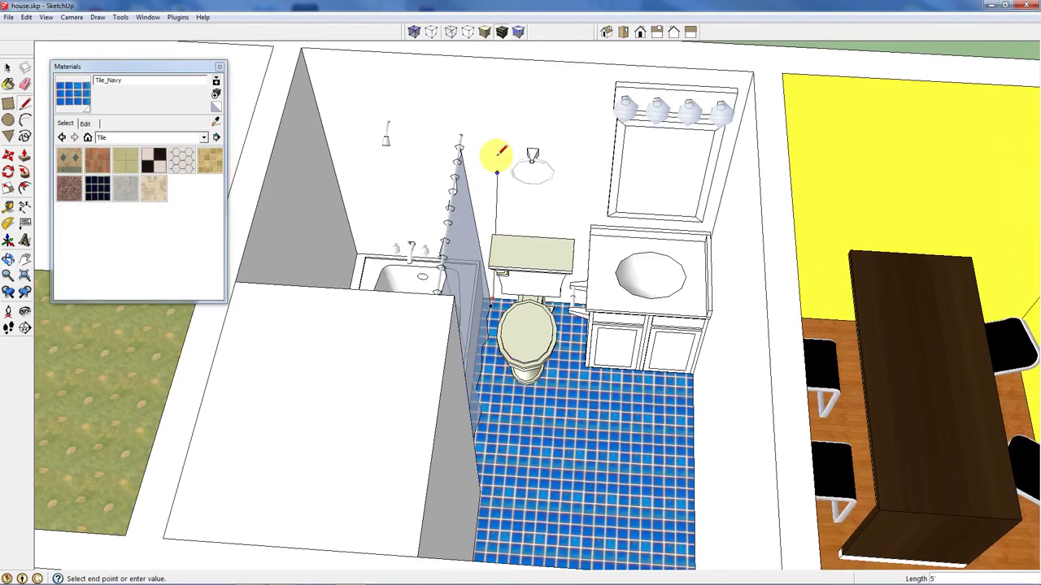
click(479, 55)
- Paint the wall surfaces around the bathtub with the recolored Tile_Navy material
click(8, 85)
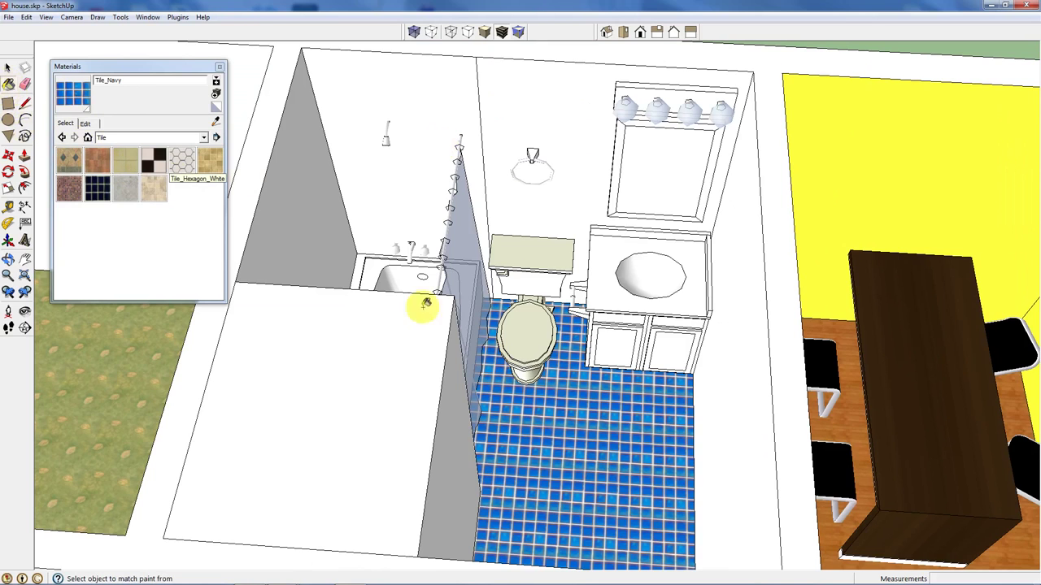
click(388, 197)
middle_drag(767, 390, 418, 344)
click(520, 114)
mouse_move(520, 114)
middle_down()
mouse_move(460, 330)
mouse_move(495, 132)
middle_up()
click(585, 138)
mouse_move(587, 143)
middle_down()
mouse_move(558, 279)
mouse_move(367, 241)
mouse_move(681, 358)
mouse_move(477, 330)
mouse_move(726, 325)
mouse_move(715, 322)
middle_up()
alt+click(569, 297)
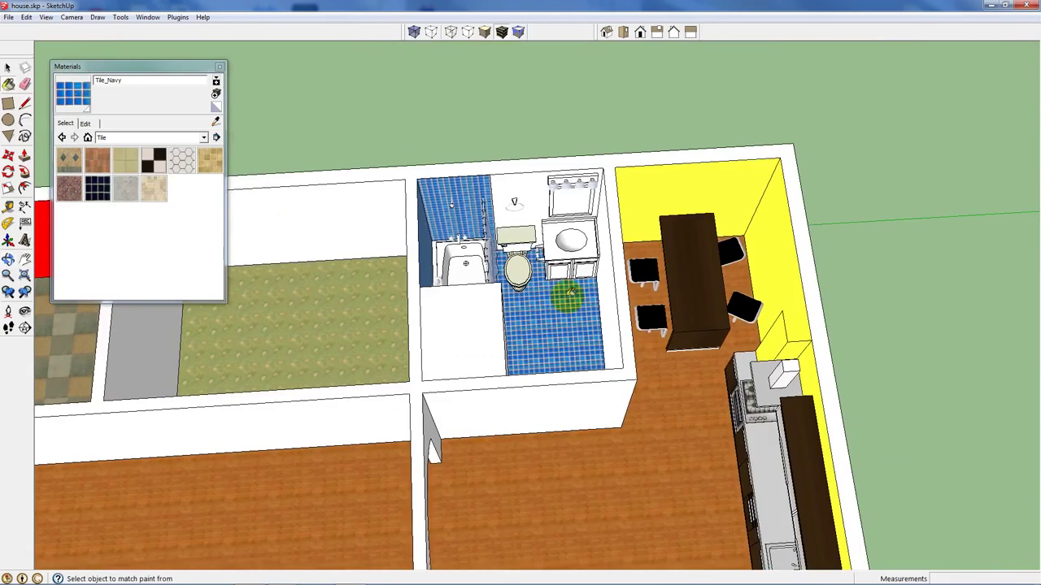
- Paint the walls of the middle room green with Color_G12 from the Colors collection
scroll(574, 299, down, 5)
middle_drag(575, 298, 341, 294)
scroll(326, 298, up, 2)
scroll(326, 298, up, 3)
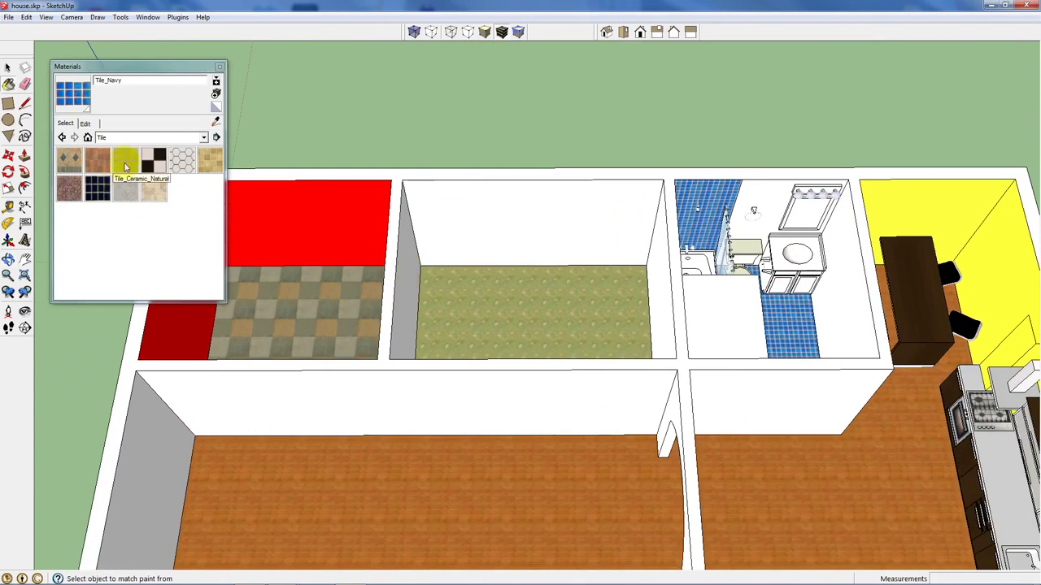
click(204, 136)
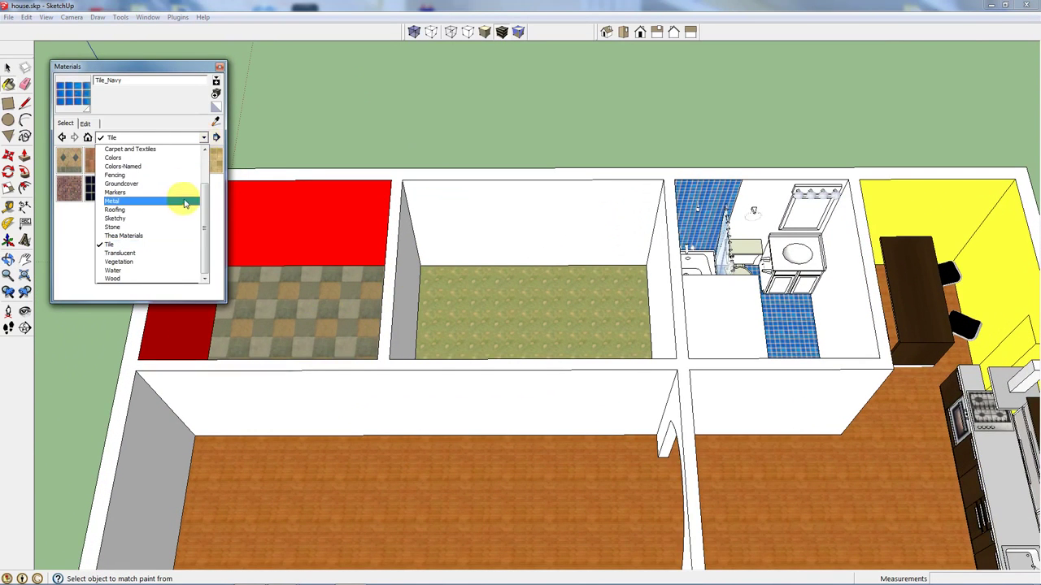
click(189, 157)
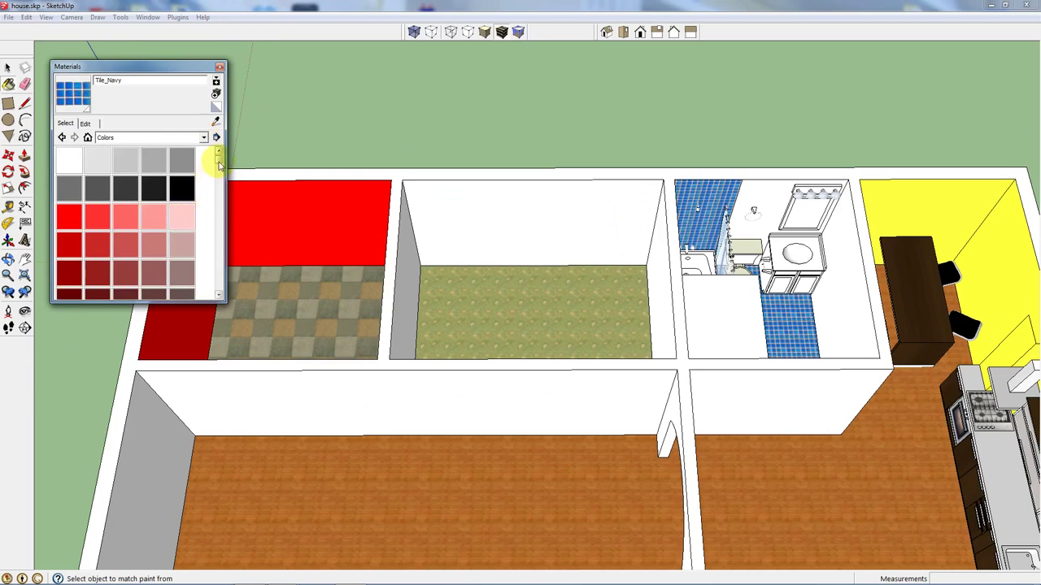
drag(217, 159, 217, 220)
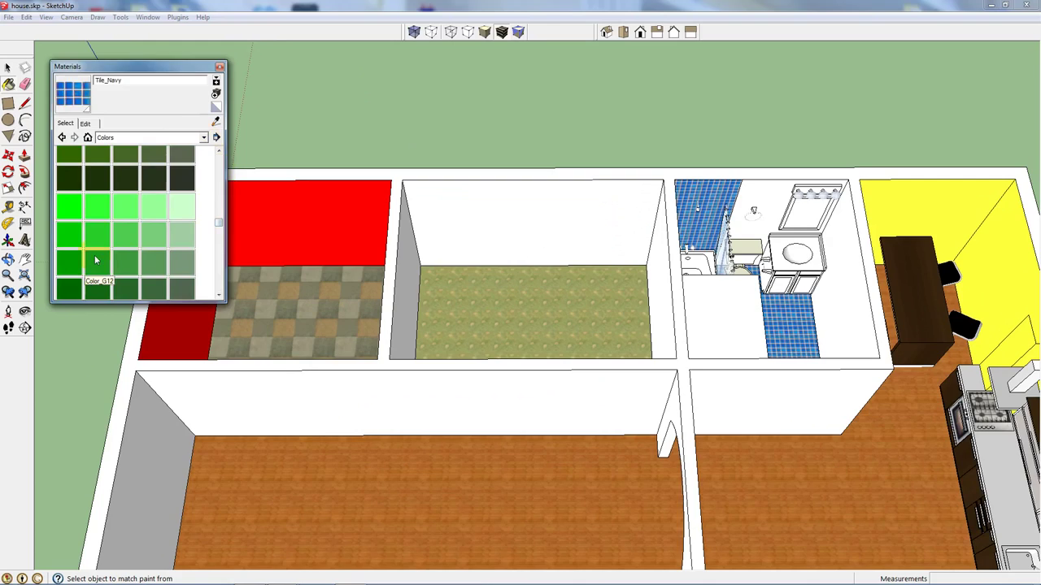
click(96, 260)
click(458, 225)
click(409, 279)
click(664, 267)
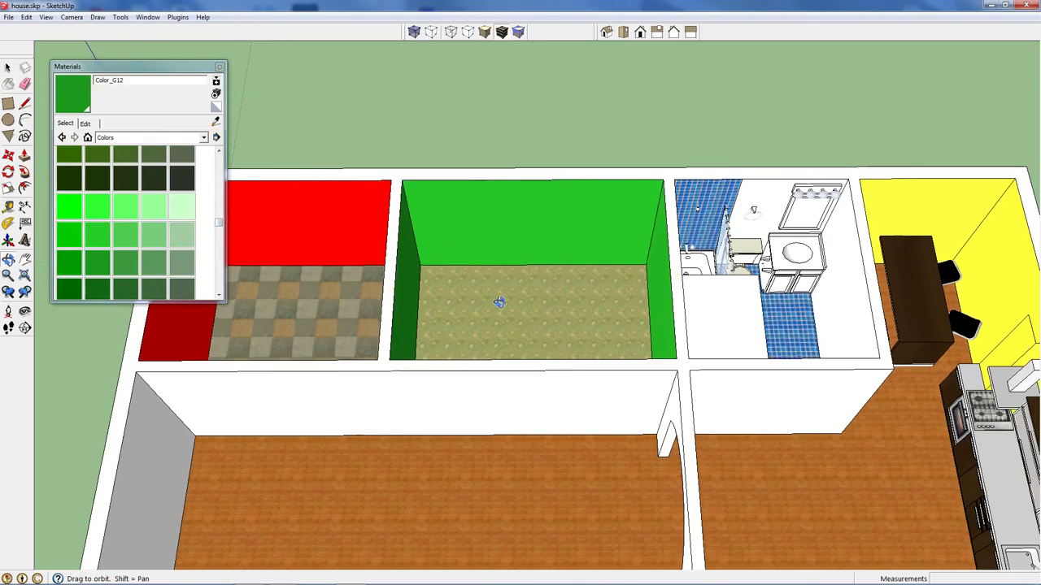
mouse_move(499, 302)
middle_down()
mouse_move(1025, 249)
mouse_move(697, 344)
middle_up()
click(653, 283)
- Paint the long room's walls, including the one with the arched opening, purple with Color_J07
mouse_move(653, 283)
middle_down()
mouse_move(337, 252)
mouse_move(300, 226)
middle_up()
drag(214, 217, 216, 257)
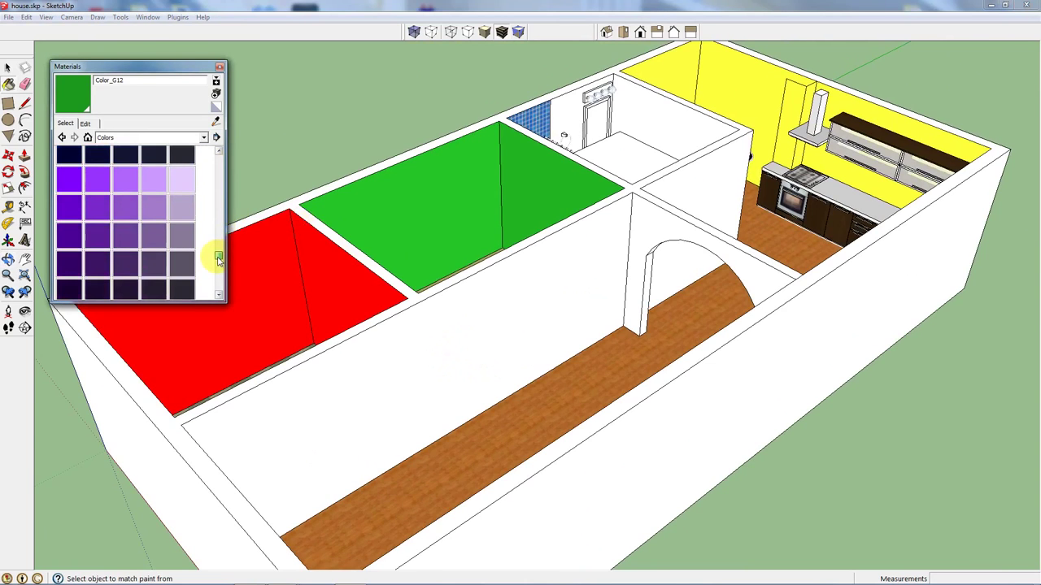
click(97, 207)
click(458, 319)
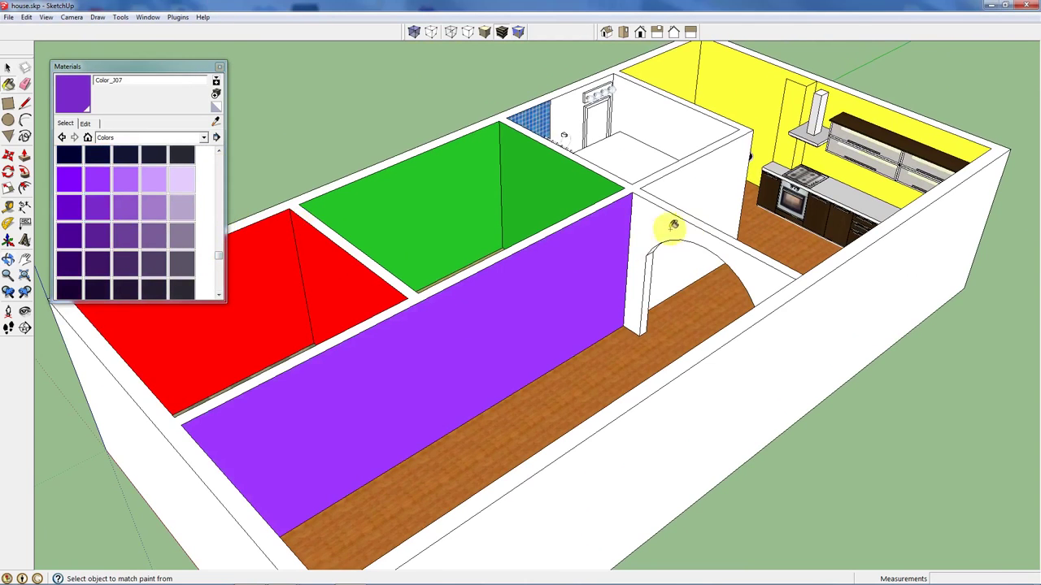
click(660, 229)
mouse_move(634, 271)
middle_down()
mouse_move(913, 304)
mouse_move(796, 269)
middle_up()
click(796, 269)
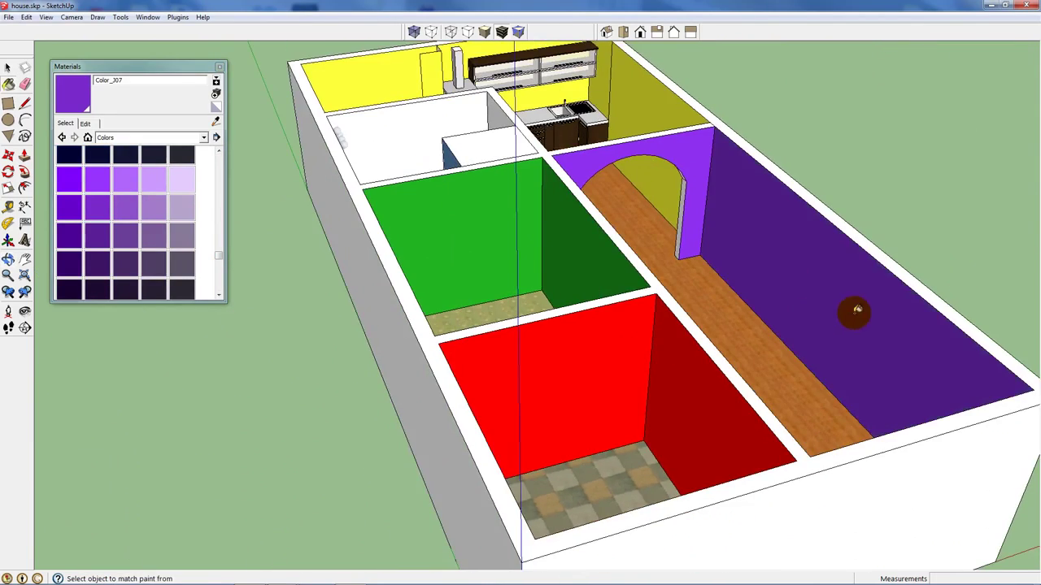
- Examine the painted rooms and outer walls of the house from several sides
mouse_move(829, 306)
middle_down()
mouse_move(228, 353)
mouse_move(51, 309)
middle_up()
scroll(587, 365, down, 5)
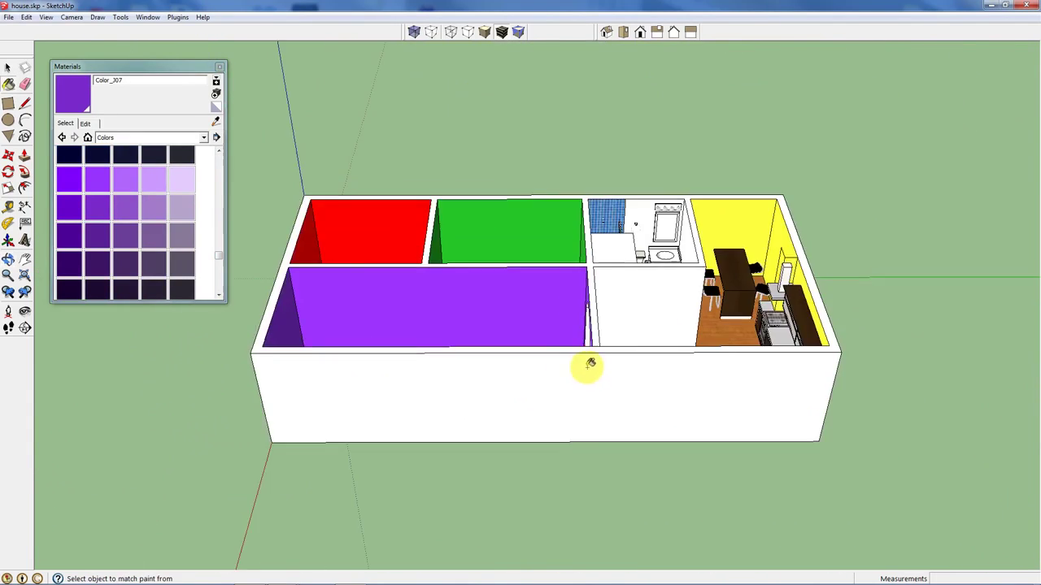
middle_drag(587, 365, 645, 365)
scroll(591, 352, up, 3)
scroll(748, 330, down, 4)
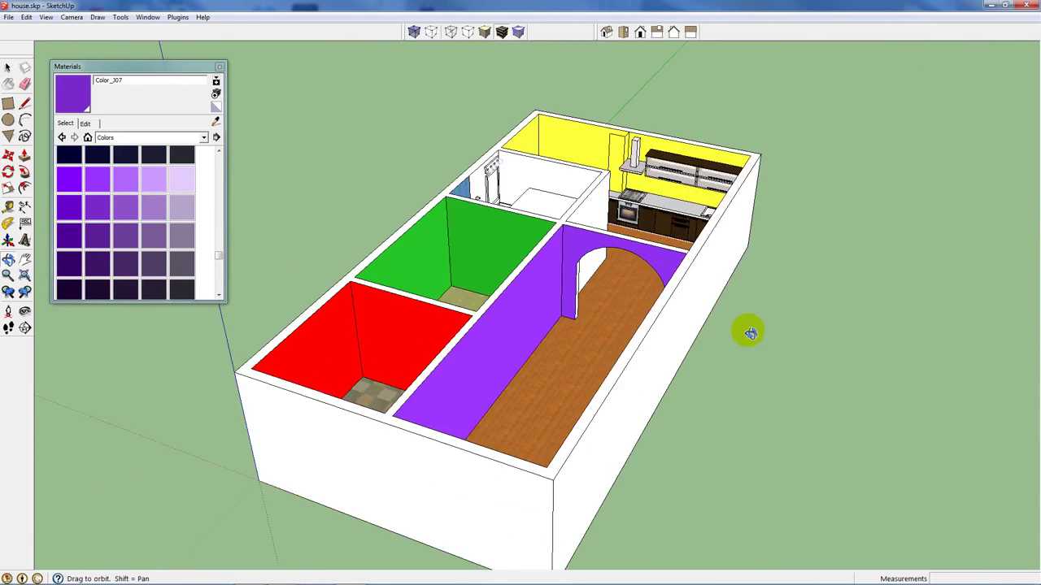
middle_drag(748, 331, 748, 327)
scroll(569, 338, up, 4)
scroll(572, 334, down, 1)
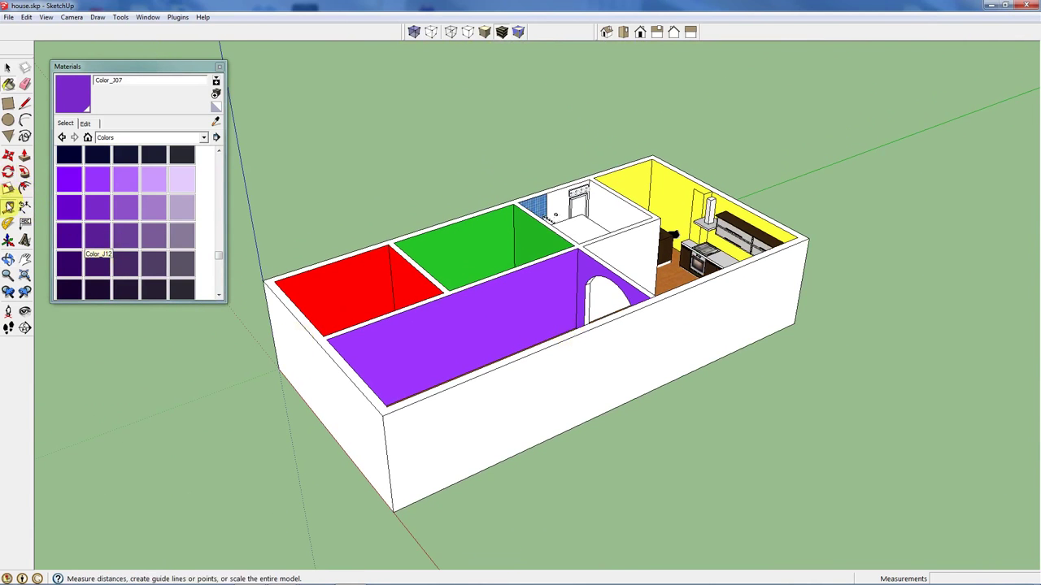
- Place a Tape Measure guide line parallel to the bottom edge of the long outer wall, just above it
click(8, 207)
click(435, 485)
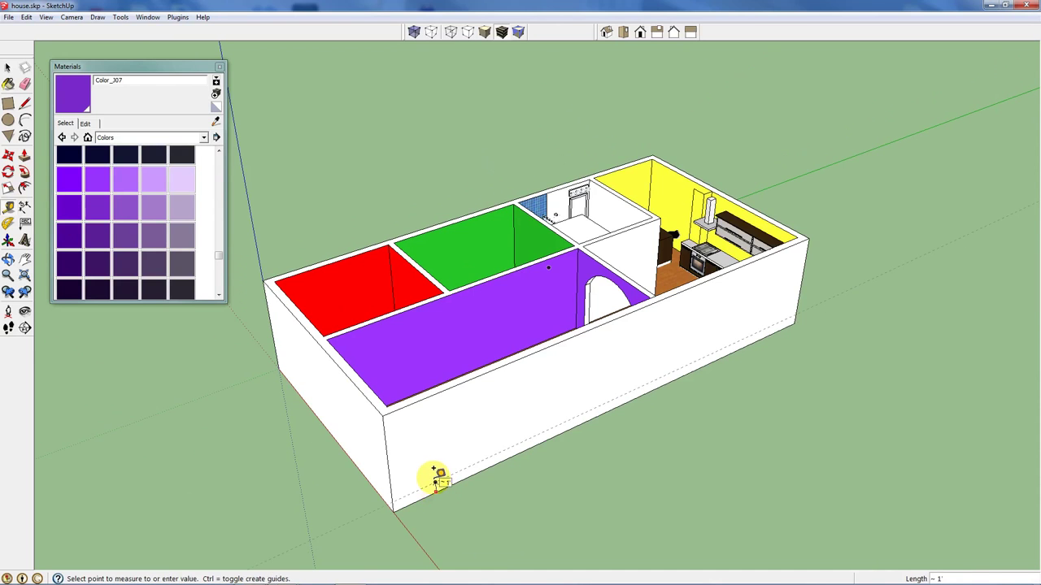
scroll(421, 523, up, 2)
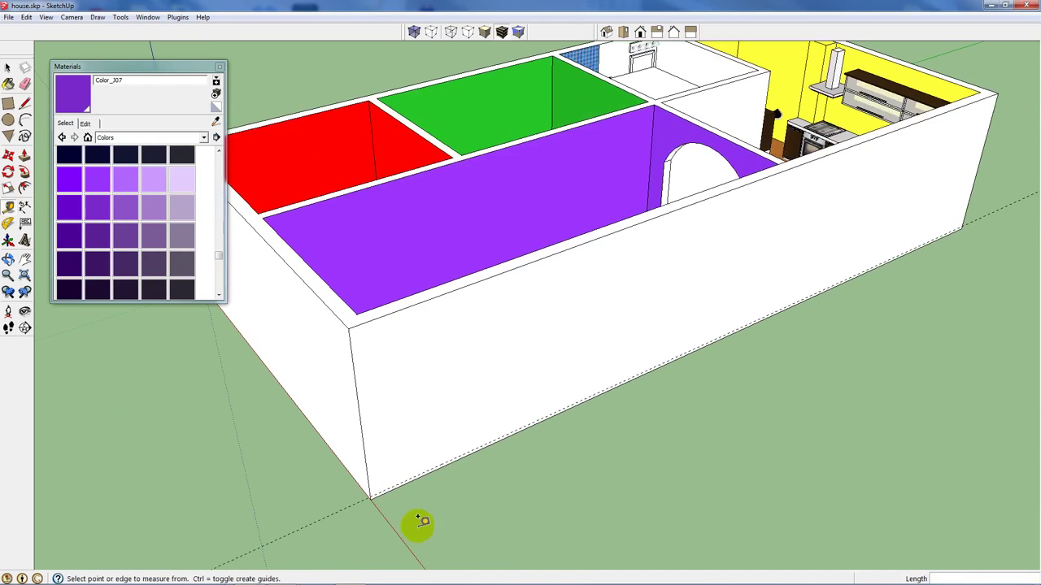
click(8, 104)
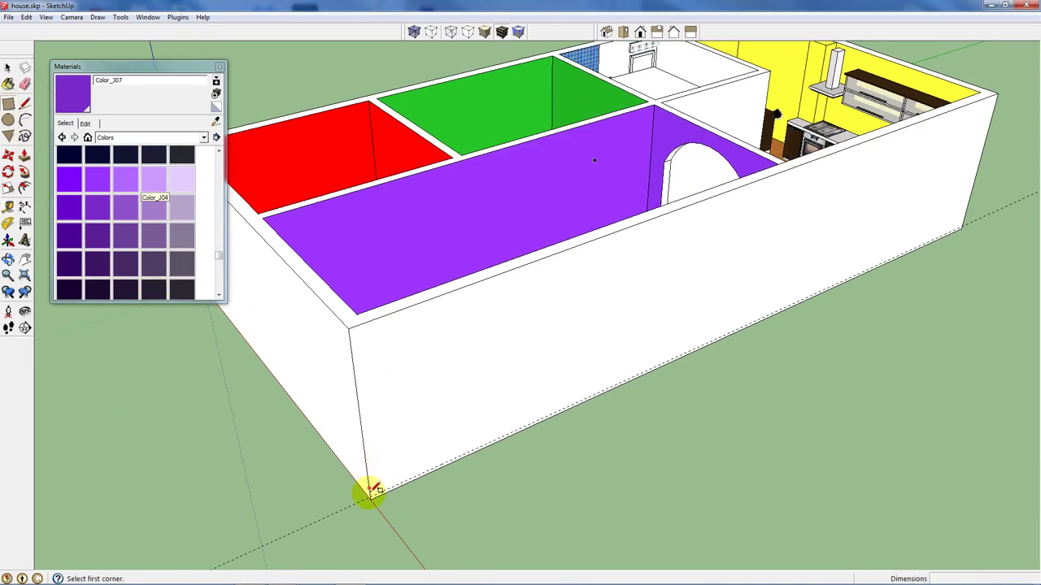
scroll(382, 512, up, 3)
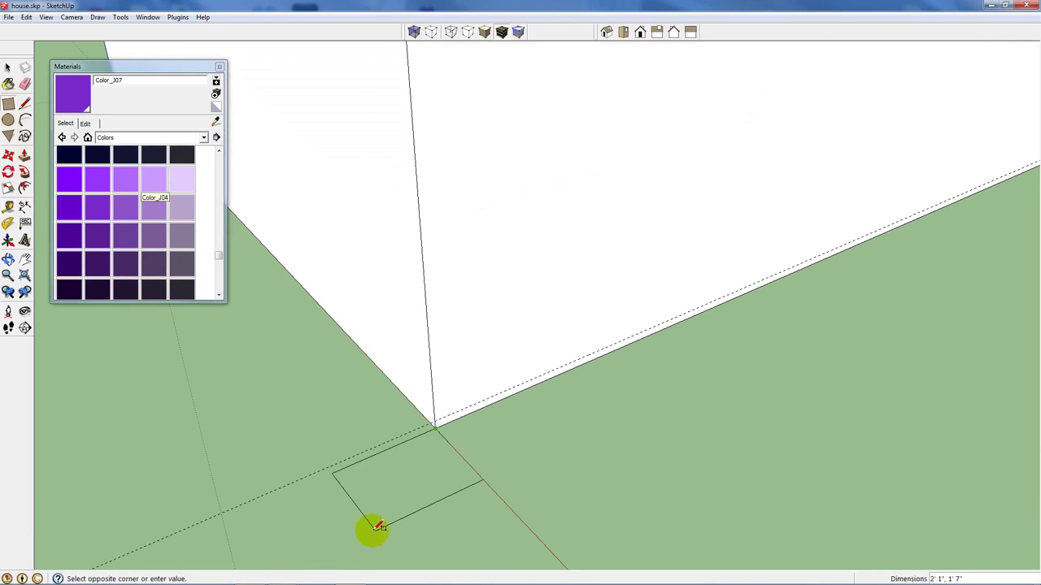
key(Escape)
scroll(329, 546, down, 10)
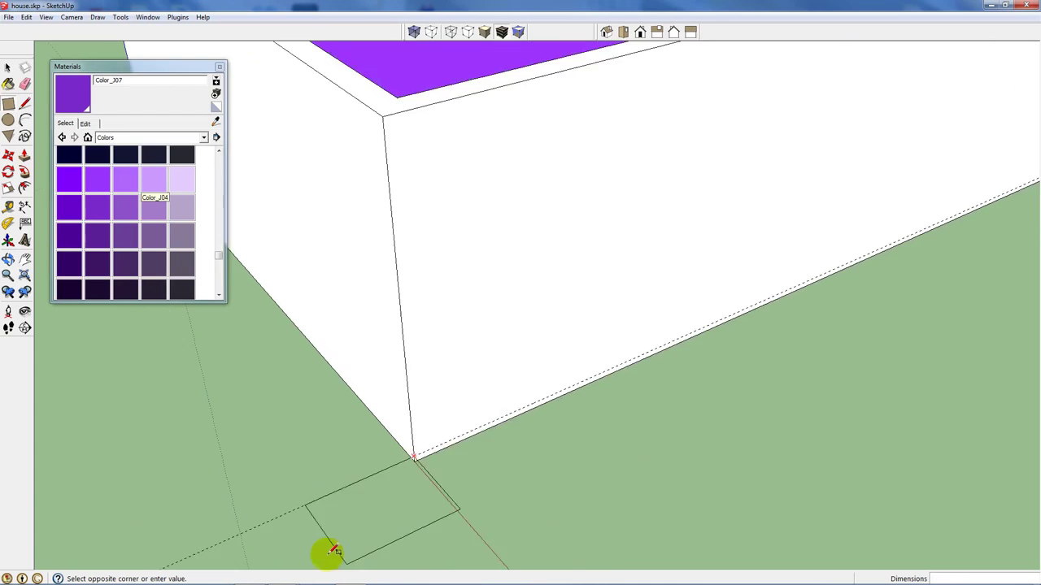
middle_drag(854, 285, 58, 329)
click(414, 430)
scroll(646, 518, up, 5)
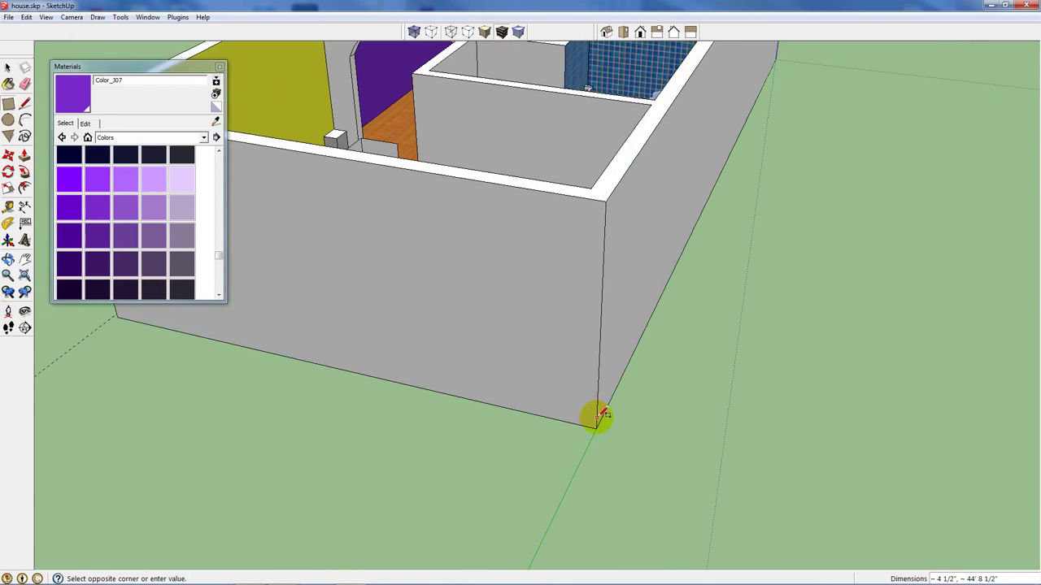
scroll(599, 420, up, 3)
shift+middle_drag(597, 431, 577, 264)
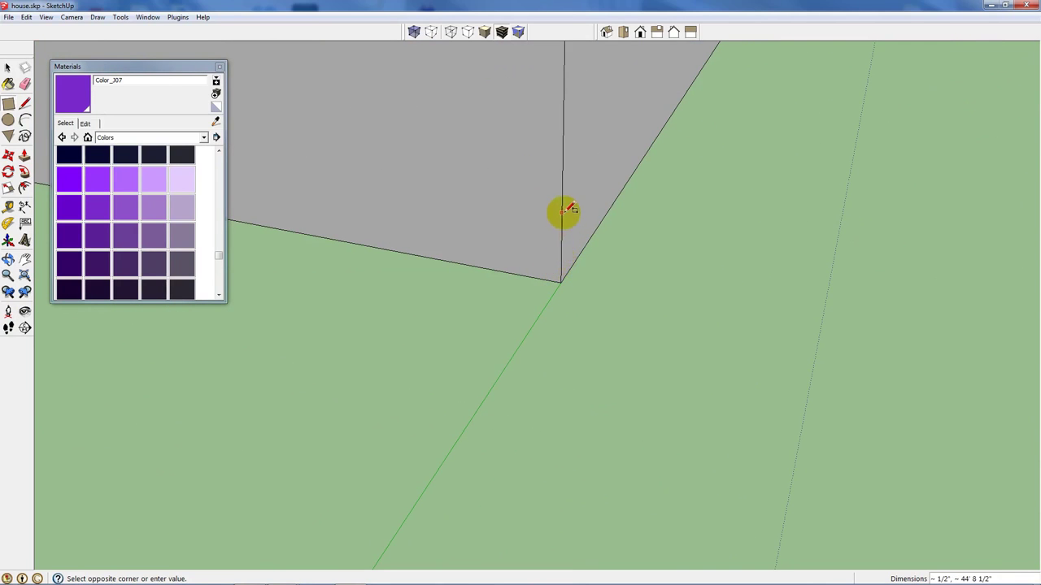
click(7, 69)
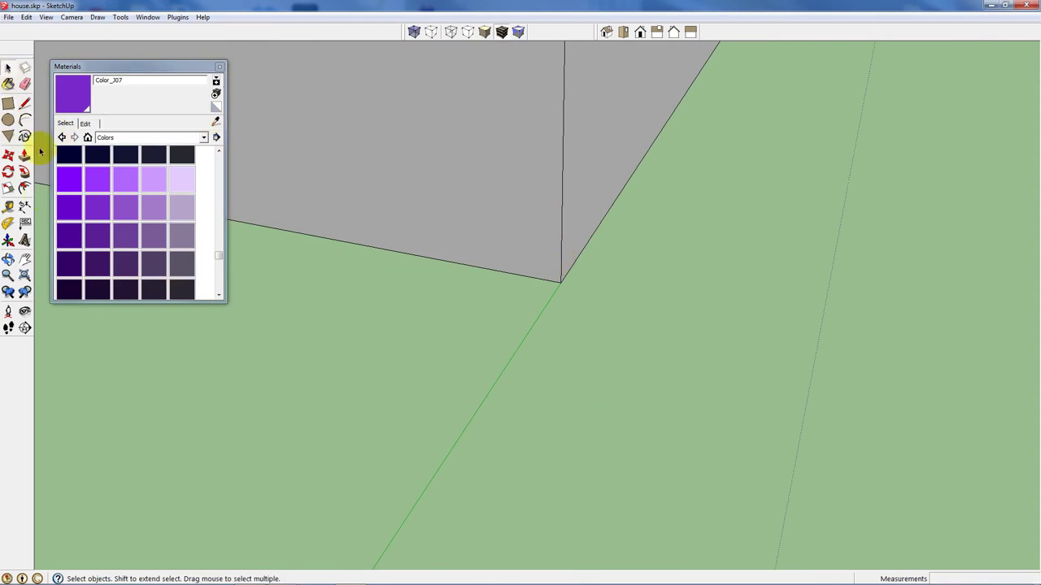
- Place a guide 2" above the long outer wall's bottom edge and draw a rectangle at that height between diagonally opposite house corners
click(11, 208)
click(584, 245)
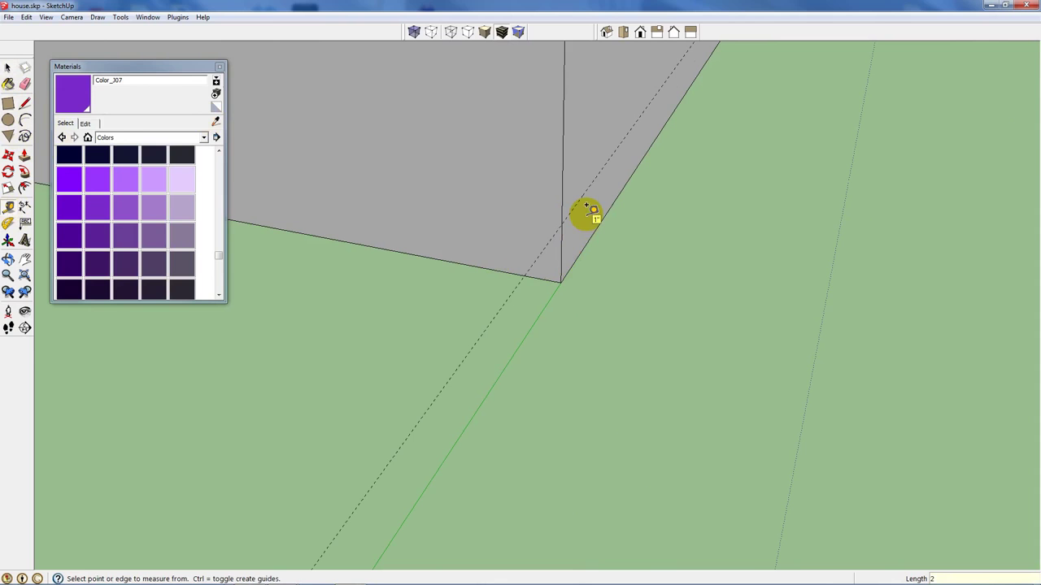
click(8, 104)
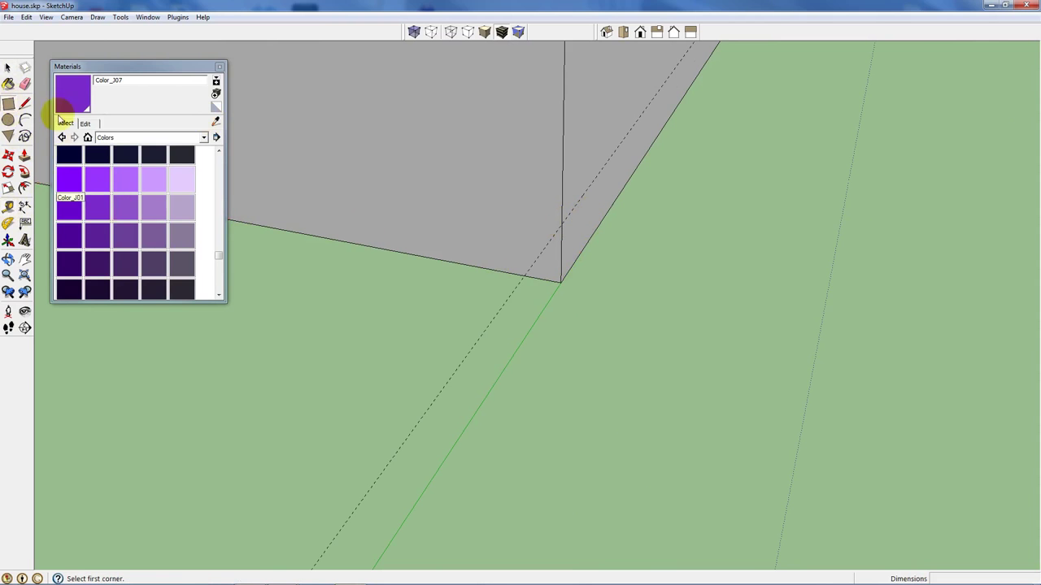
click(561, 223)
scroll(727, 349, down, 8)
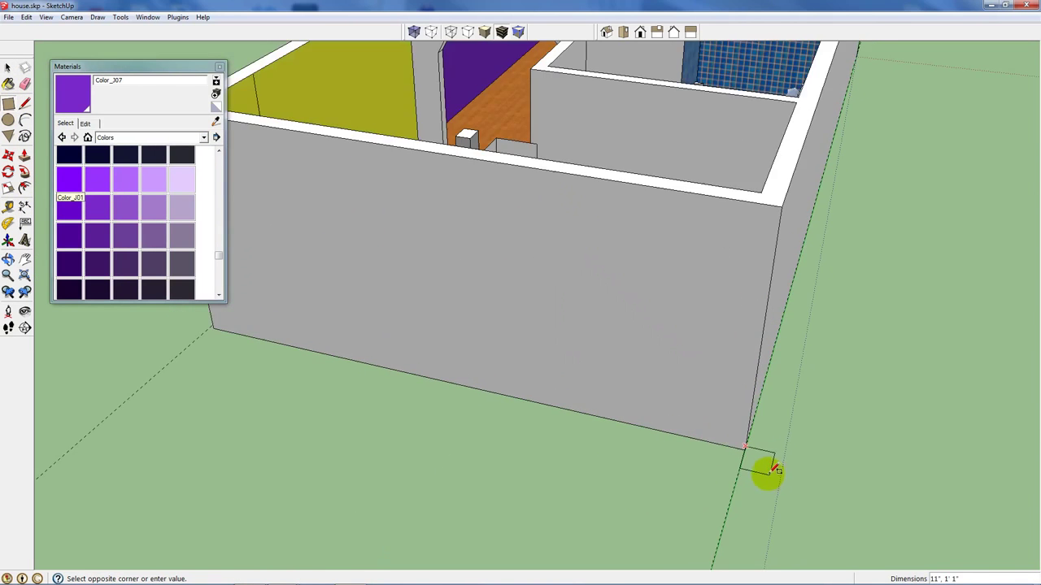
middle_drag(722, 472, 391, 417)
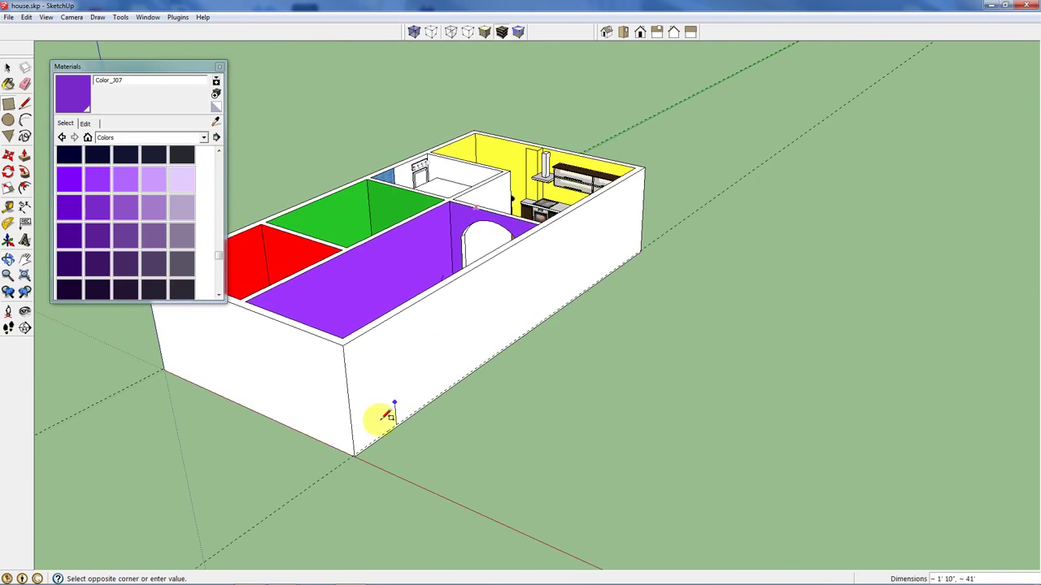
scroll(366, 455, up, 10)
middle_drag(329, 492, 383, 361)
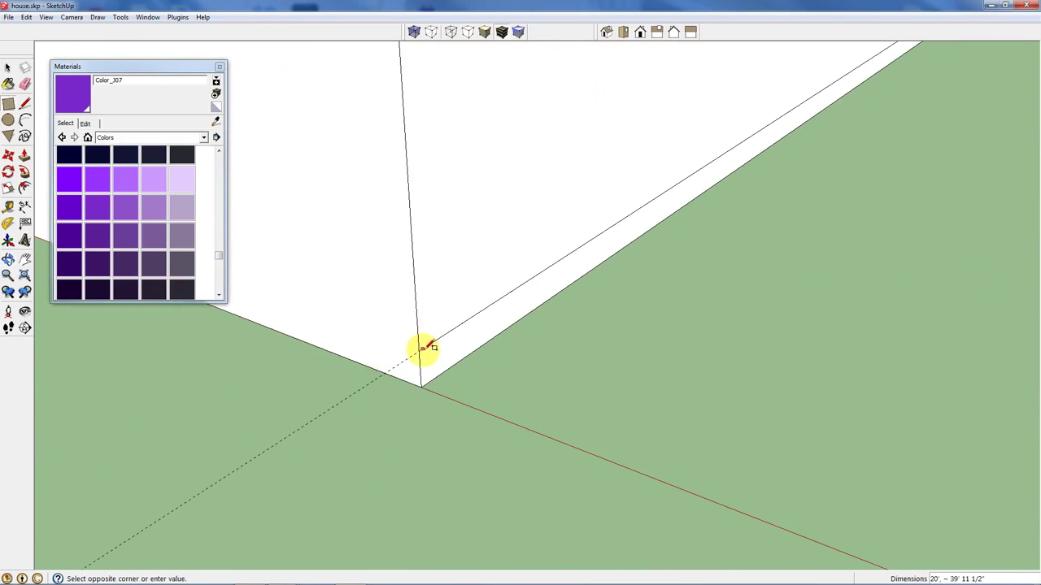
click(420, 350)
scroll(458, 488, down, 8)
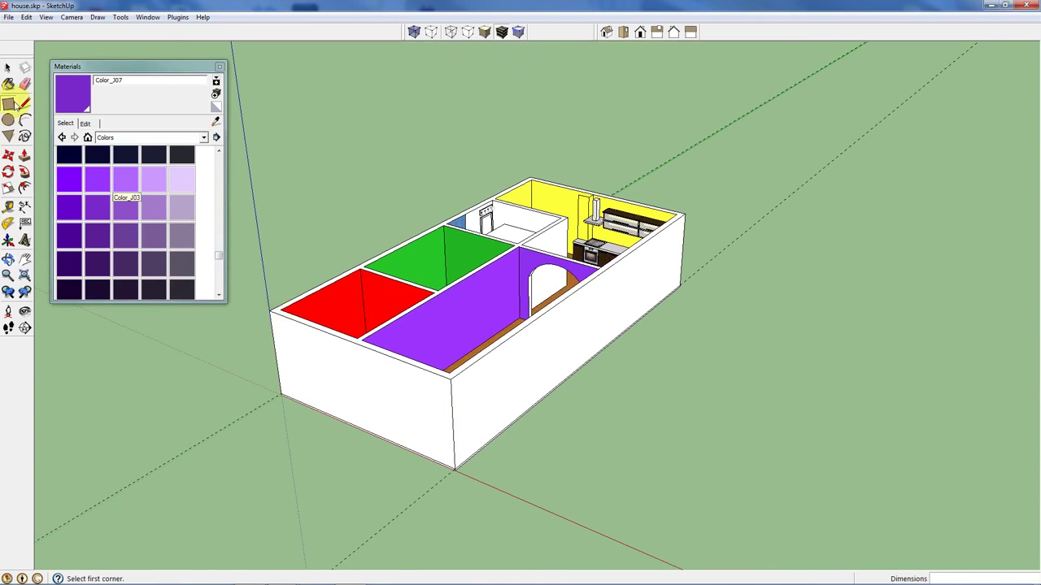
- Paint all outer walls above the base strip with Cladding_Siding_Tan from the Brick and Cladding collection
click(203, 137)
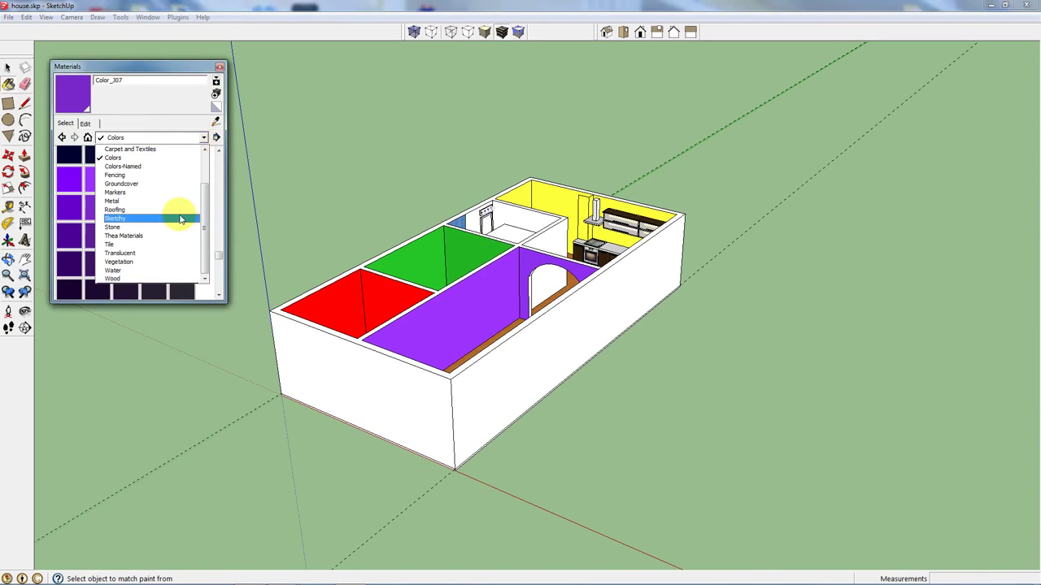
scroll(184, 187, up, 2)
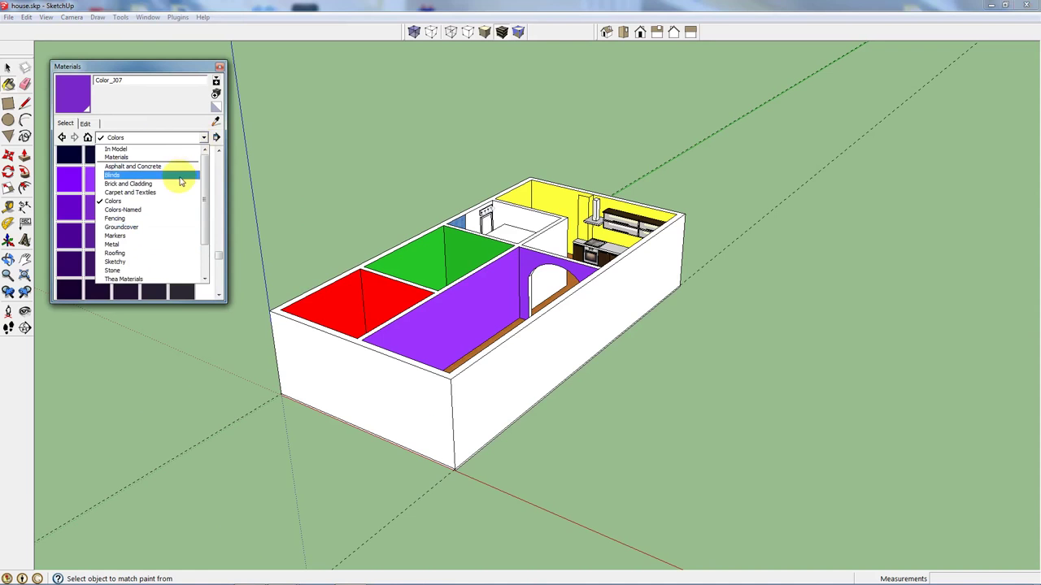
click(180, 185)
click(126, 189)
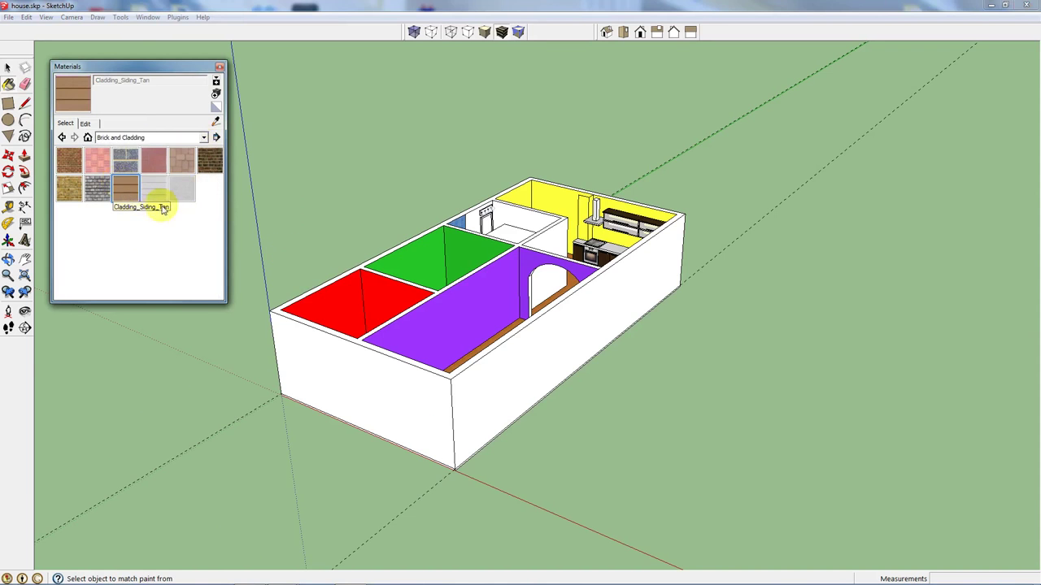
click(514, 379)
click(426, 385)
middle_drag(249, 395, 523, 320)
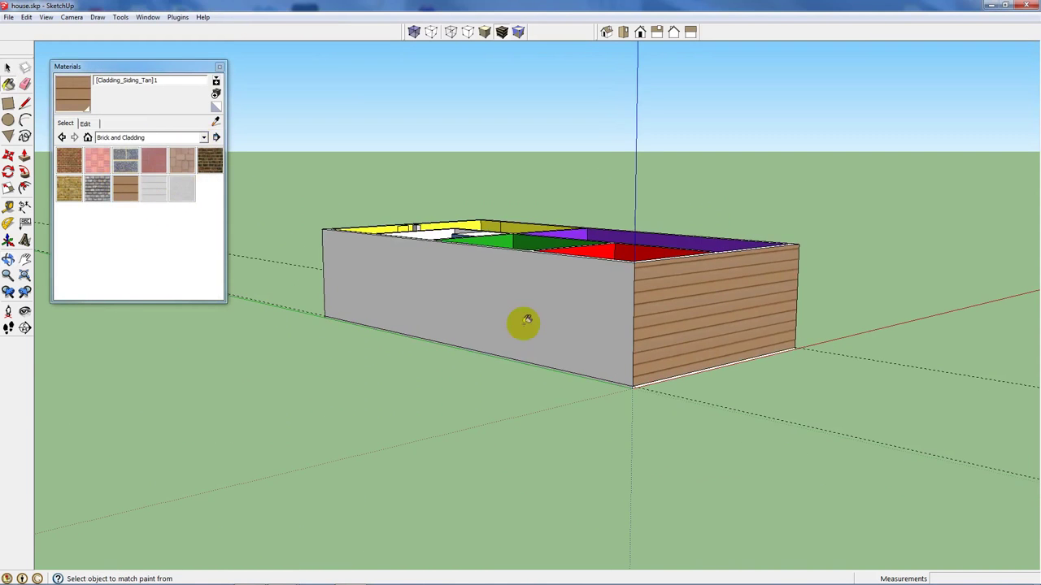
click(382, 313)
mouse_move(382, 313)
middle_down()
mouse_move(790, 295)
mouse_move(6, 348)
mouse_move(274, 360)
middle_up()
click(360, 290)
- Examine the clad outer walls, the white base strip and the painted rooms from several angles
scroll(396, 404, up, 5)
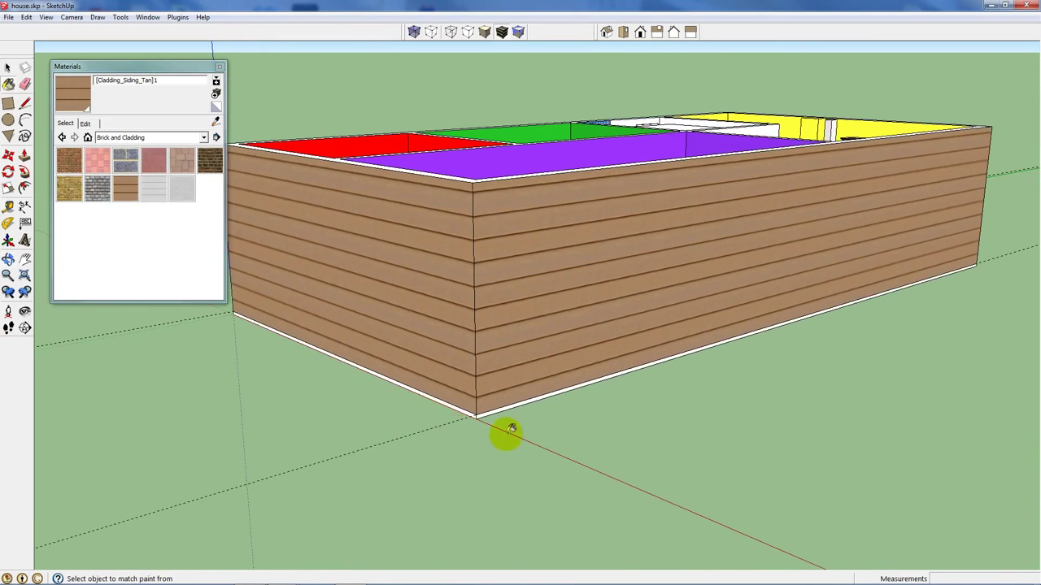
scroll(491, 381, down, 3)
mouse_move(488, 379)
middle_down()
mouse_move(506, 420)
mouse_move(492, 379)
mouse_move(494, 319)
mouse_move(492, 367)
middle_up()
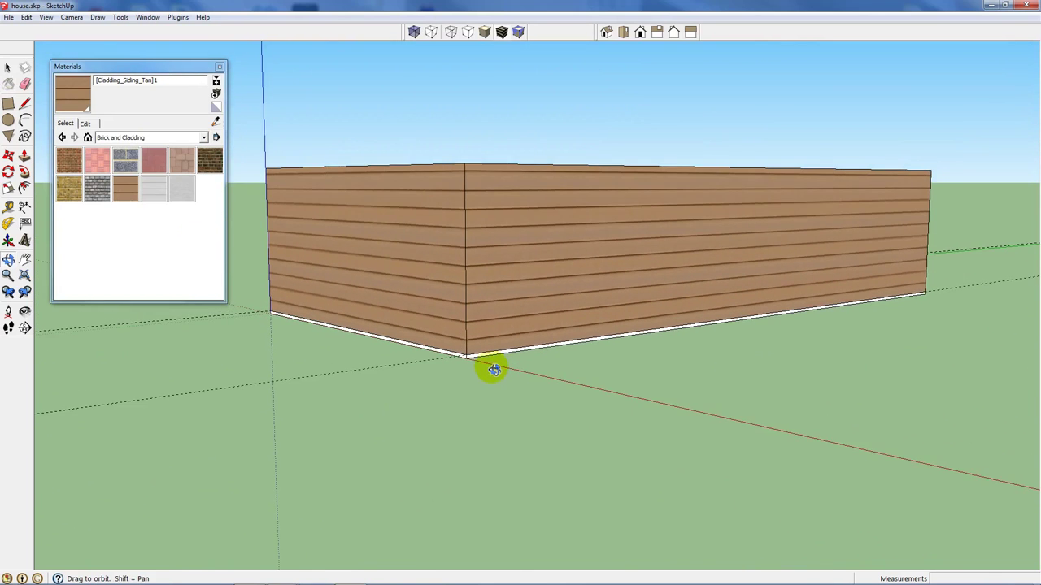
scroll(455, 239, up, 4)
scroll(478, 408, down, 3)
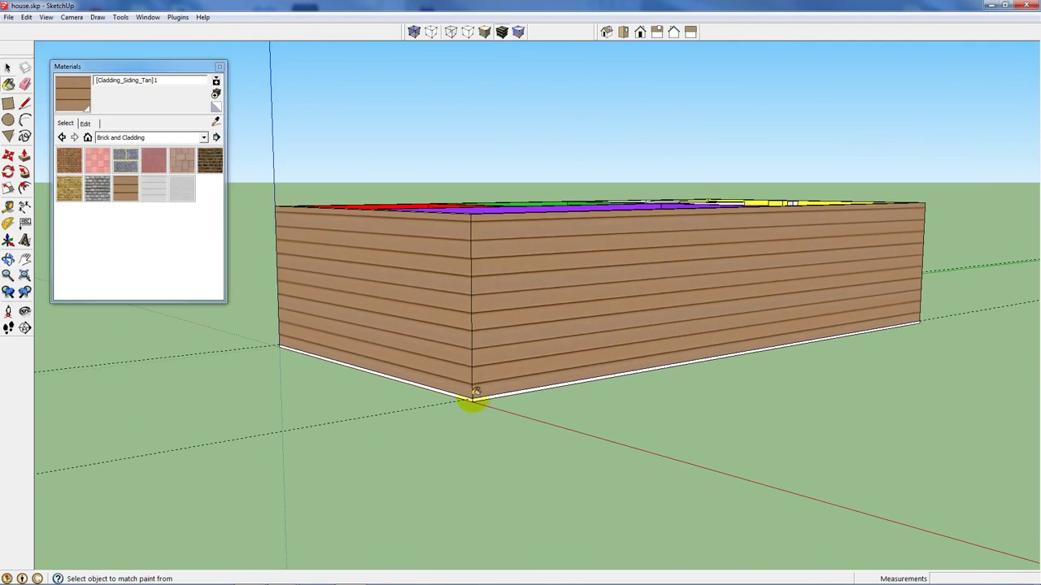
mouse_move(472, 402)
middle_down()
mouse_move(477, 425)
mouse_move(473, 340)
mouse_move(480, 390)
middle_up()
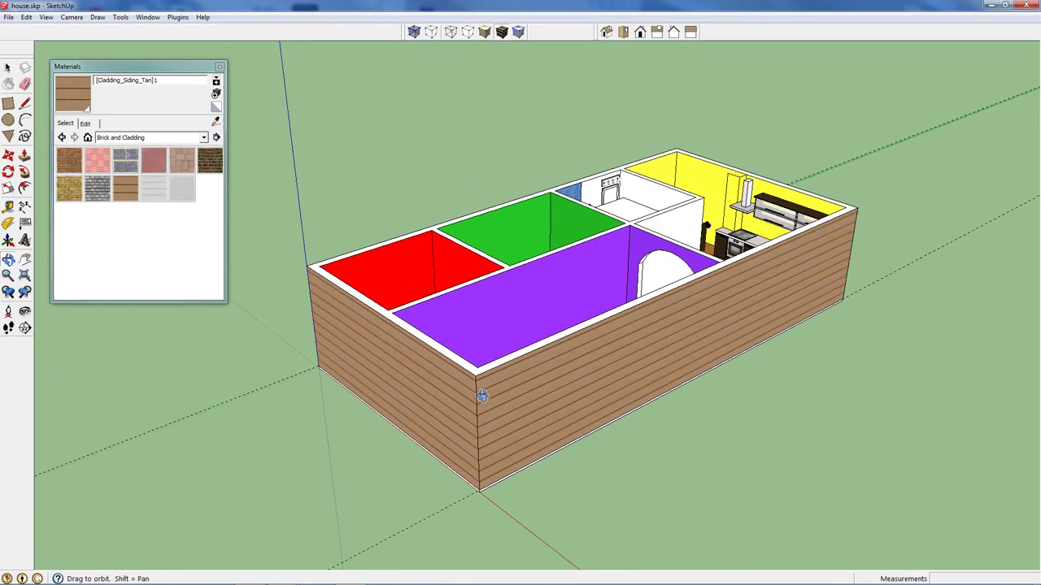
scroll(525, 272, down, 2)
middle_drag(525, 271, 586, 251)
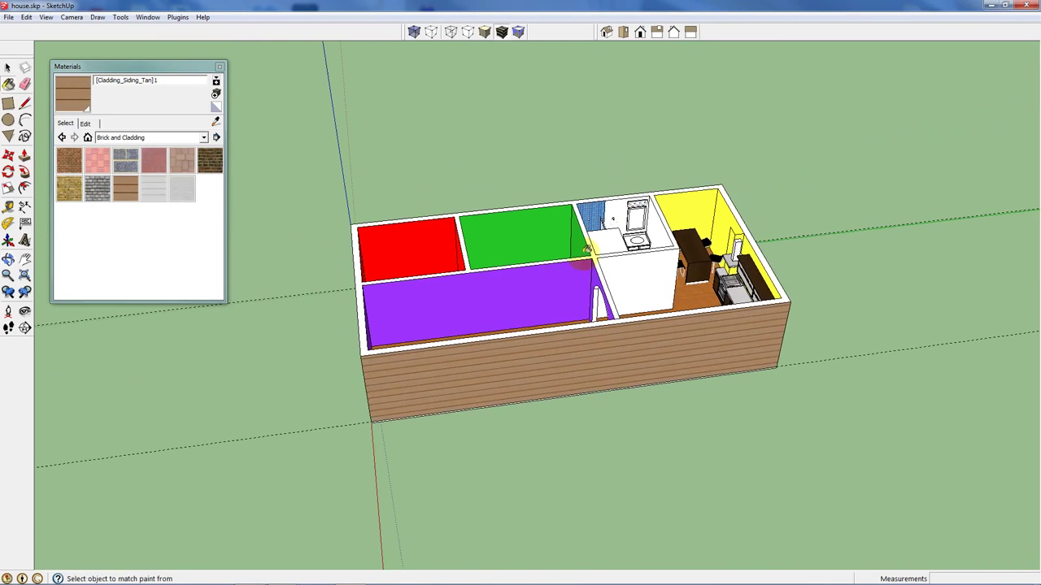
- Sample the yellow Color_E02 from the kitchen wall and paint the unpainted partition walls facing the kitchen with it
click(698, 206)
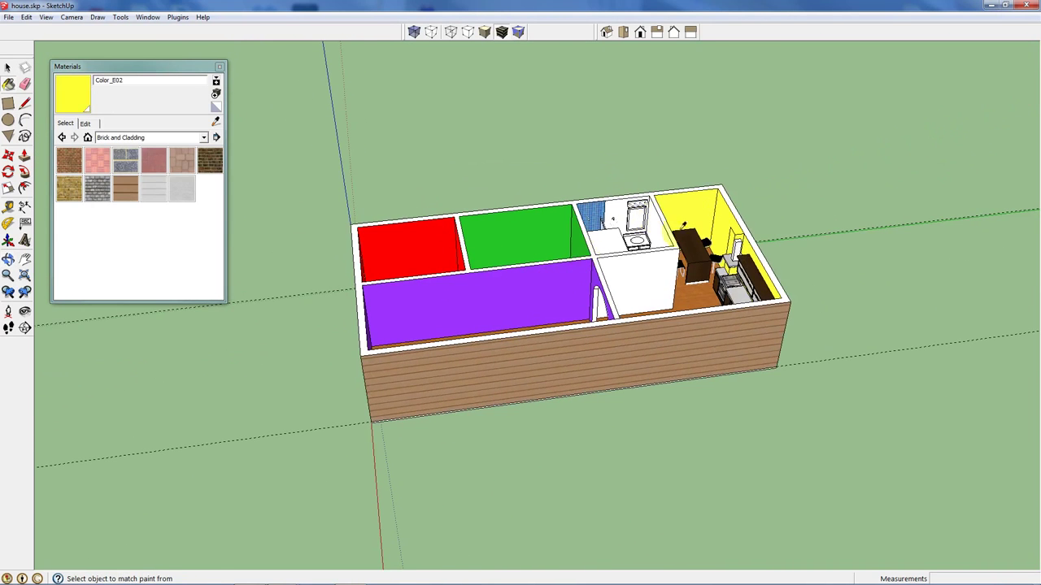
click(638, 277)
middle_drag(639, 276, 244, 239)
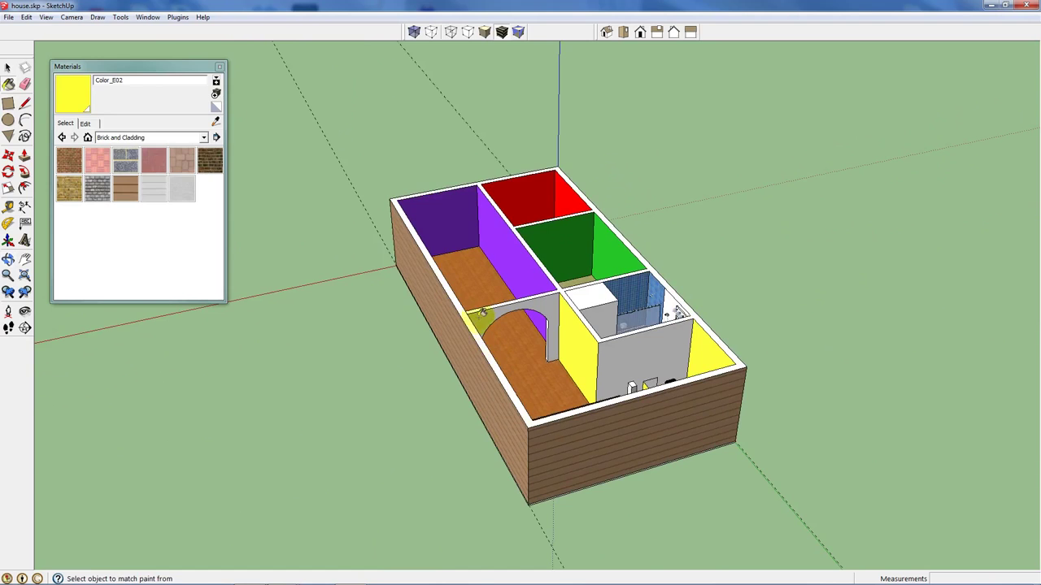
click(672, 344)
mouse_move(562, 359)
middle_down()
mouse_move(464, 455)
mouse_move(227, 509)
mouse_move(911, 428)
mouse_move(564, 418)
mouse_move(843, 349)
mouse_move(783, 351)
middle_up()
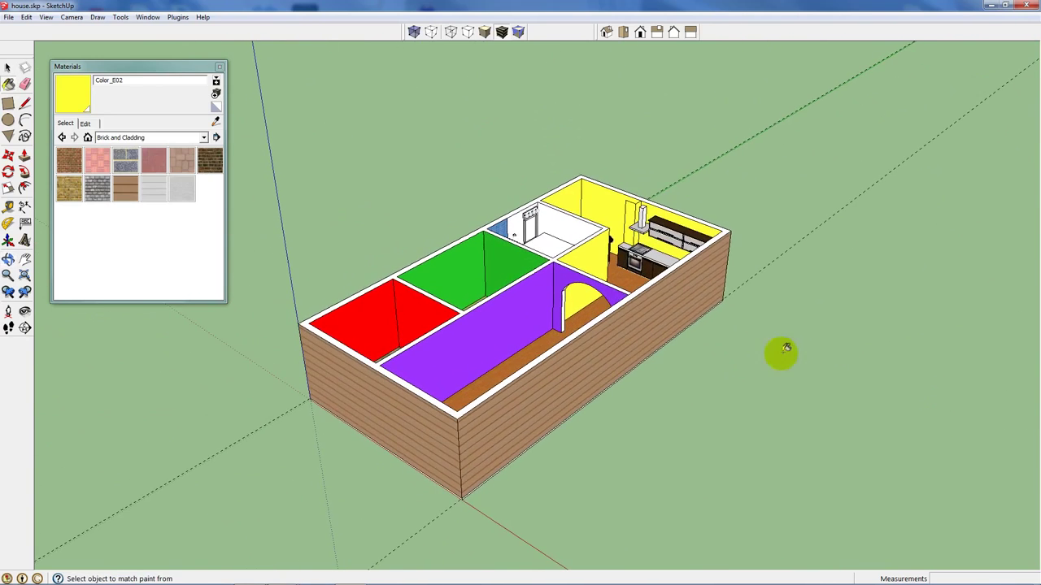
scroll(405, 354, up, 3)
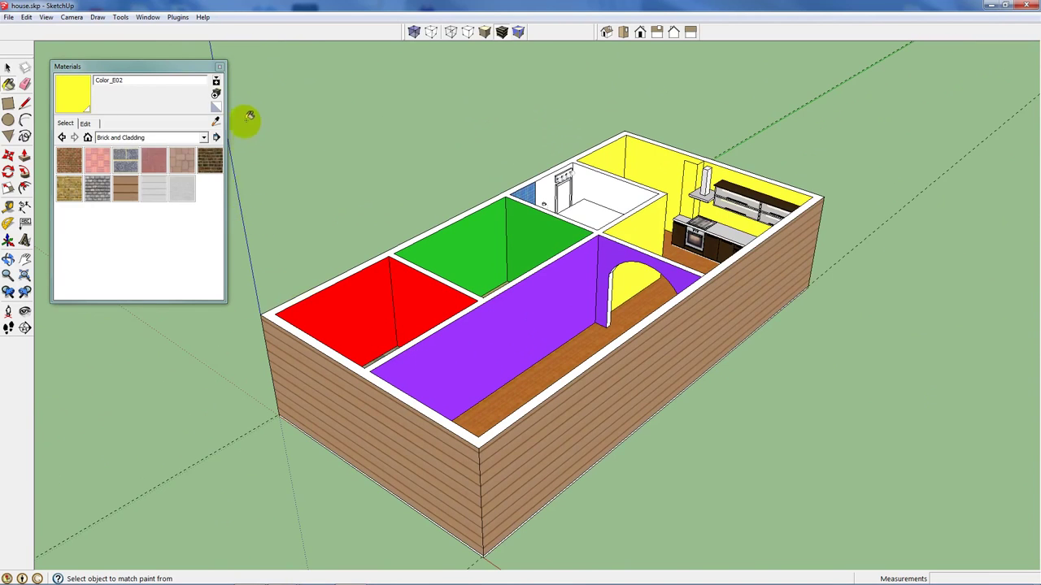
- Insert the dorr 8 component on the purple room's long outer wall, standing on the base strip near the corner
click(176, 66)
click(218, 68)
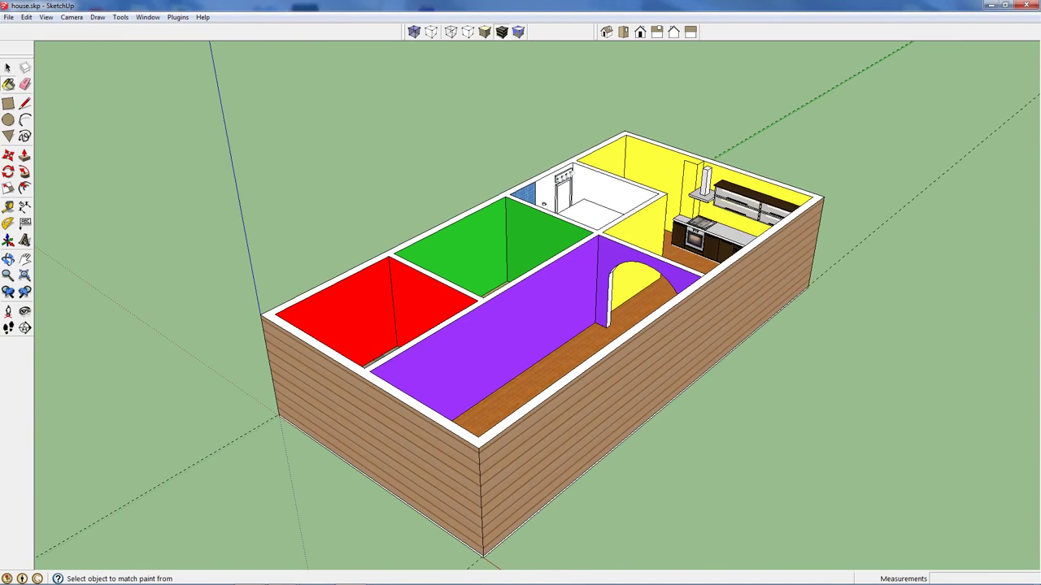
drag(274, 121, 220, 68)
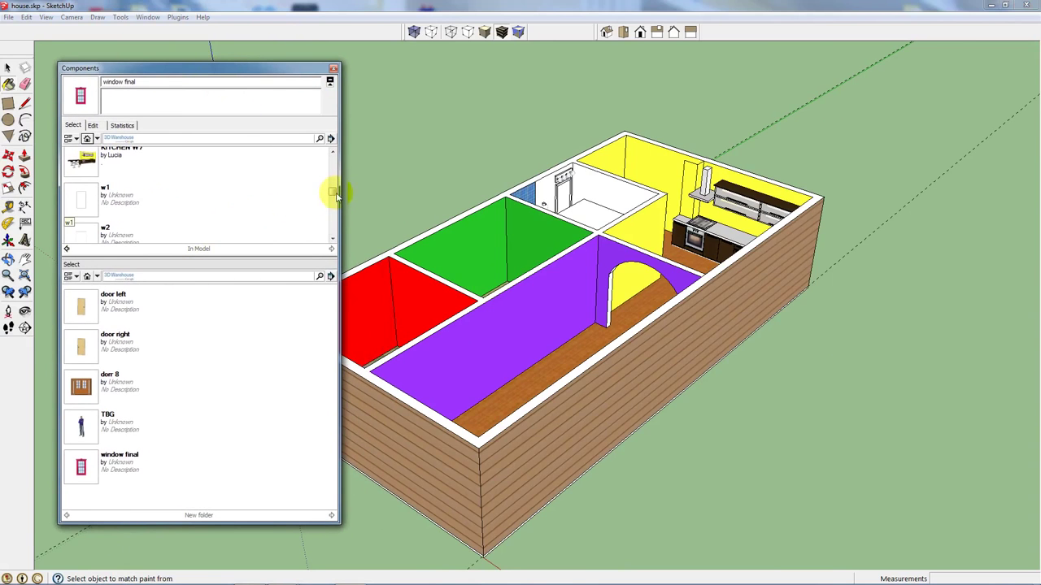
drag(336, 195, 315, 165)
click(80, 182)
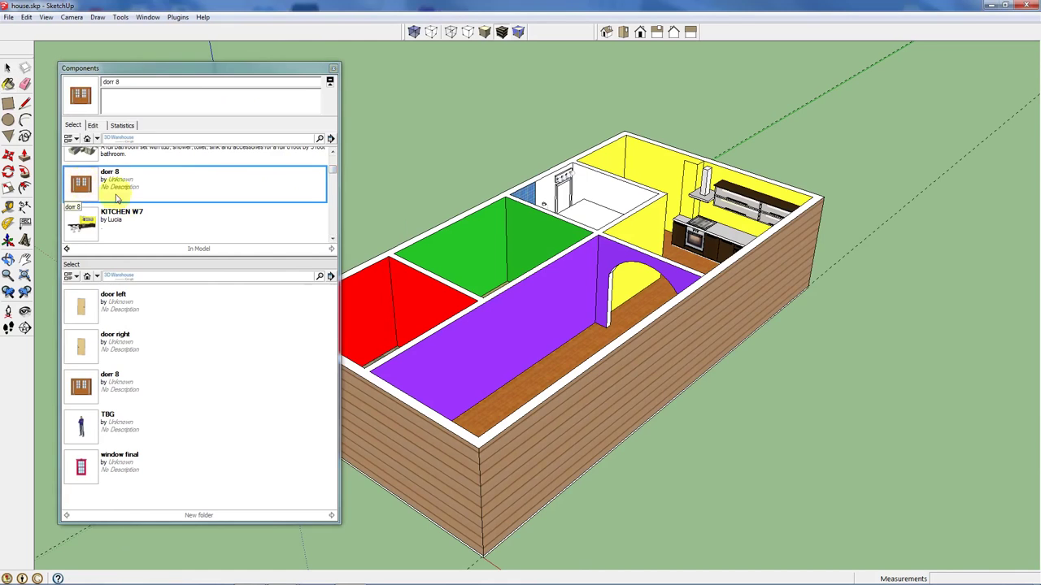
middle_drag(572, 491, 471, 396)
scroll(471, 396, up, 2)
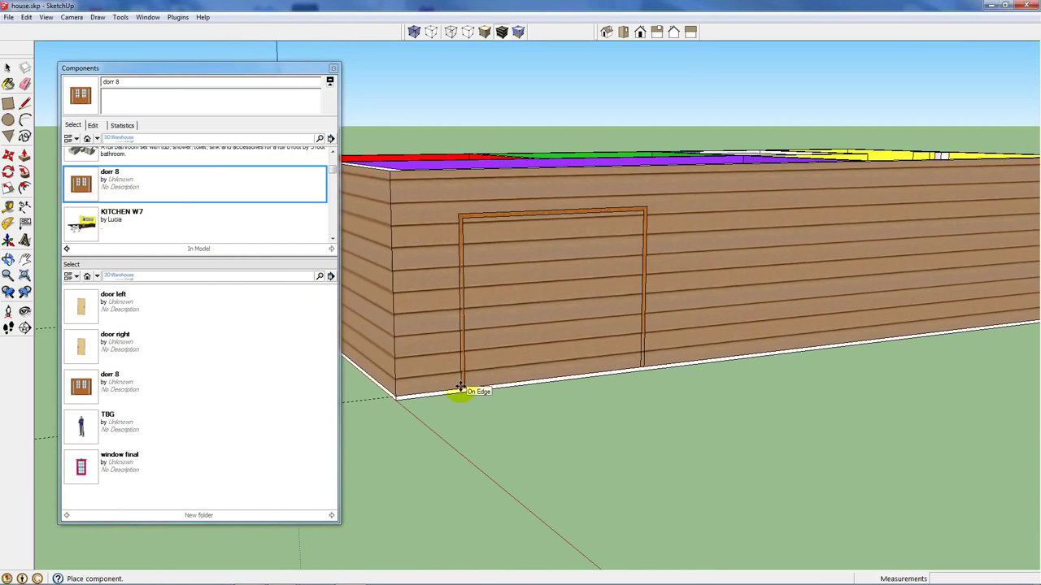
click(530, 378)
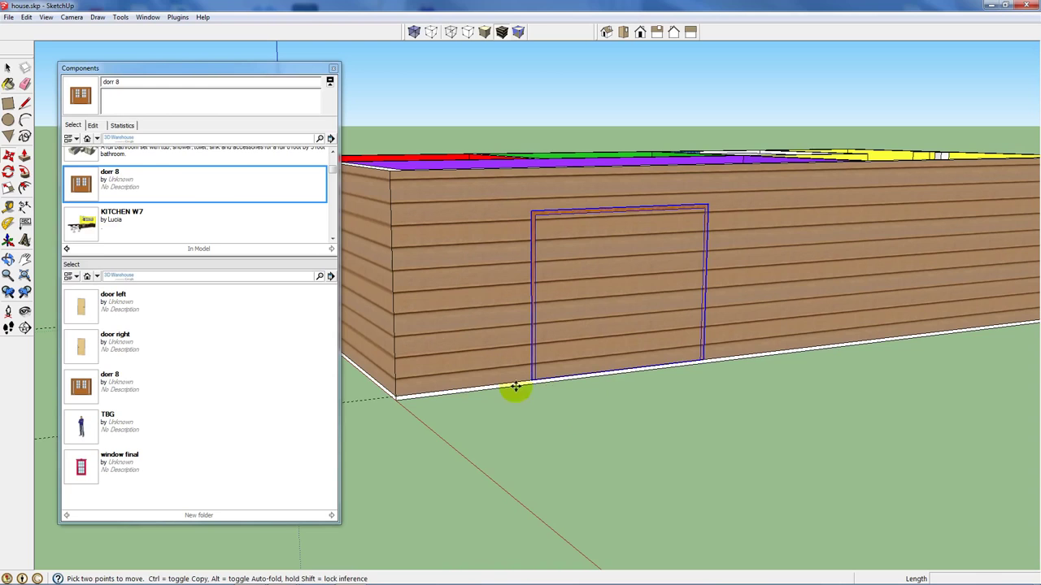
- Explode the placed double door and check it from inside the purple room and from outside
click(6, 67)
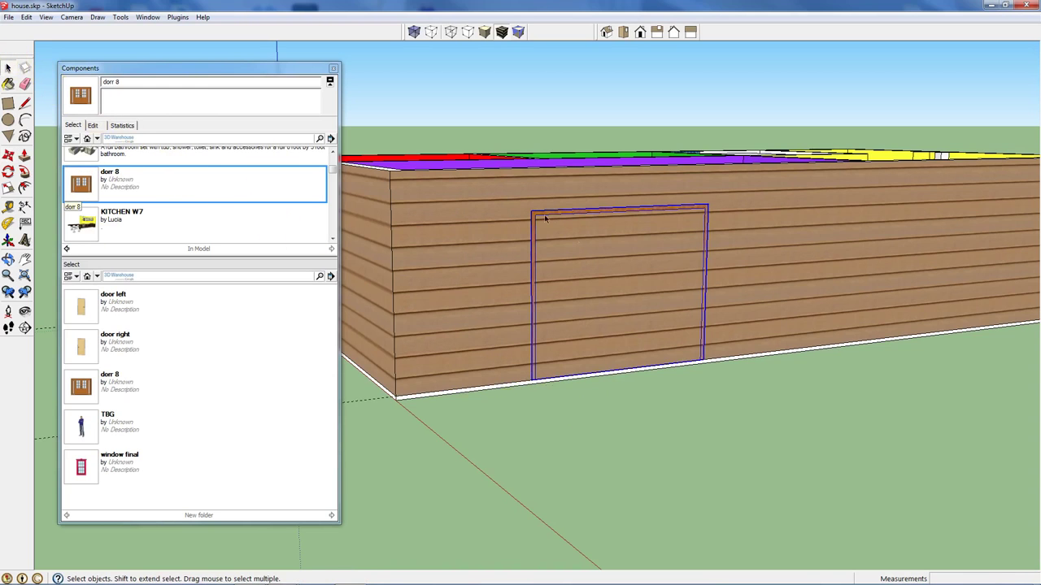
right_click(545, 217)
click(591, 296)
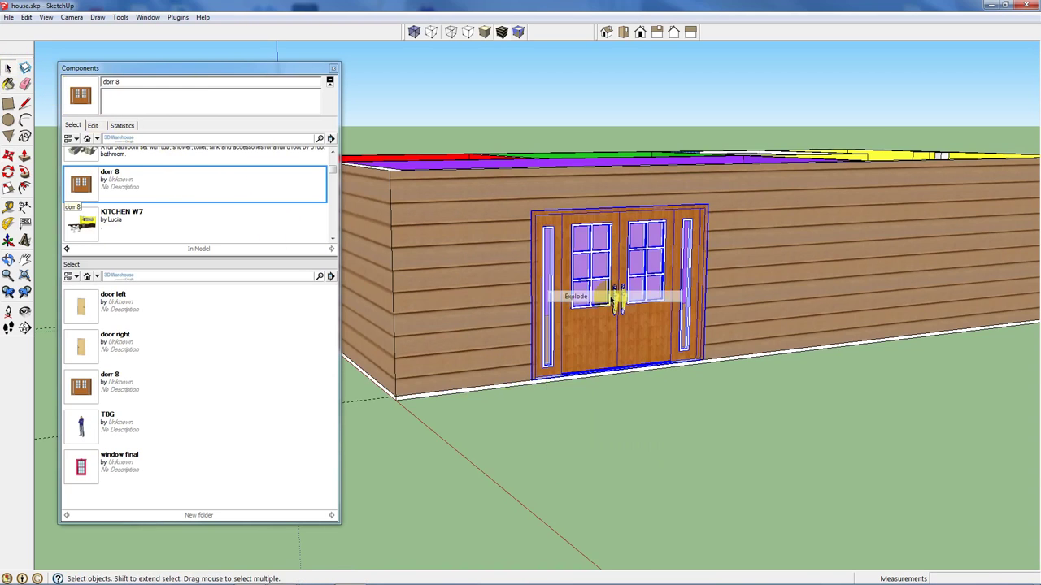
middle_drag(612, 300, 399, 342)
scroll(492, 211, up, 6)
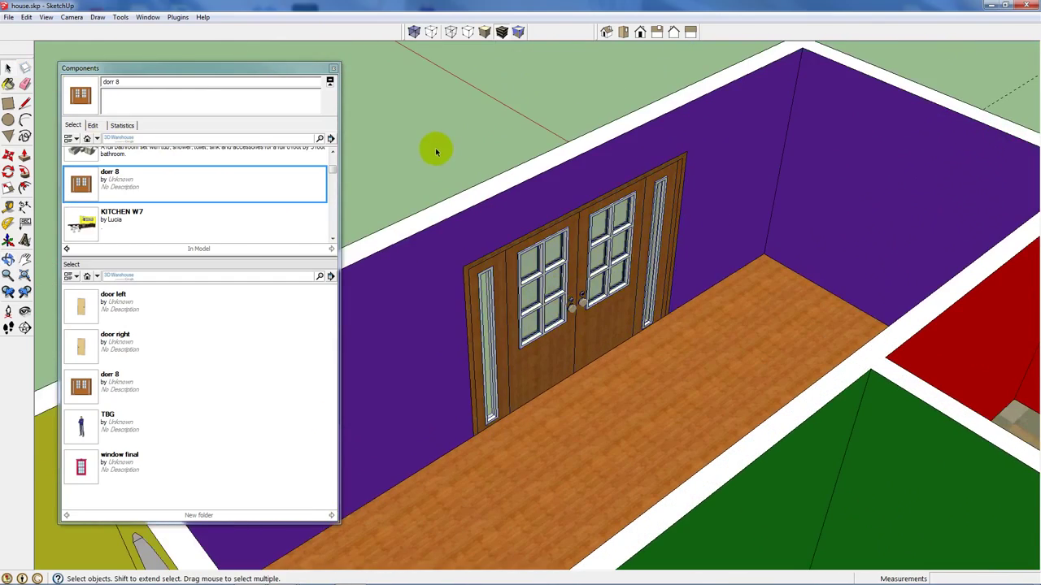
middle_drag(486, 297, 780, 274)
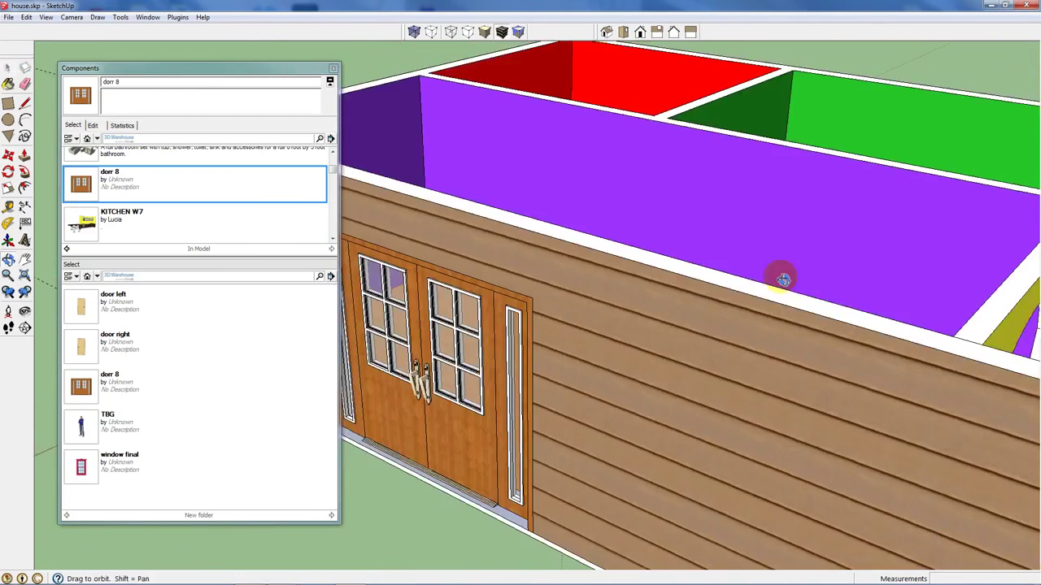
scroll(599, 319, down, 4)
middle_drag(599, 322, 455, 276)
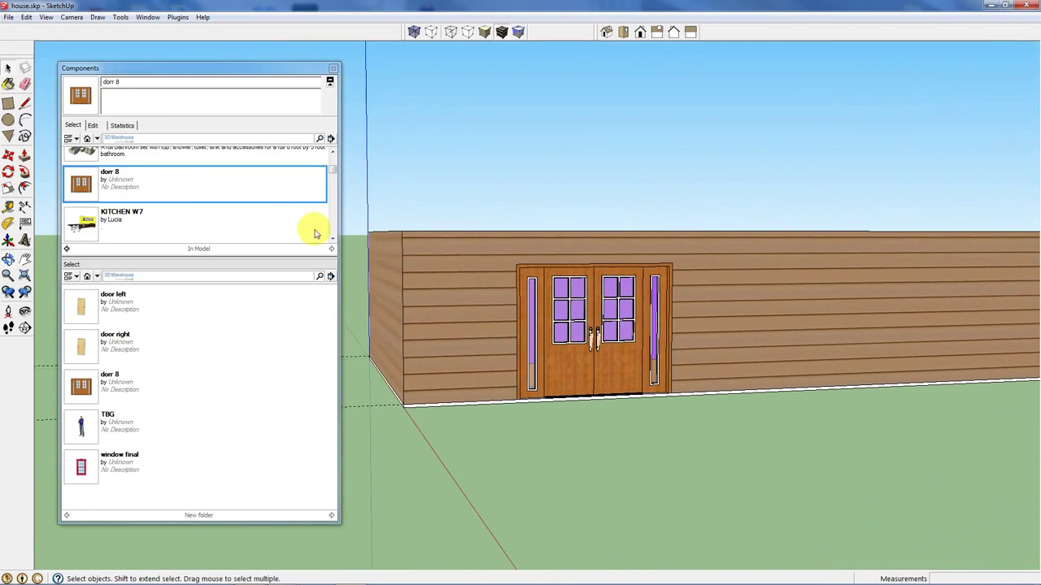
- Insert the window final component on the long outer wall, between the house corner and the double door
drag(337, 173, 333, 226)
click(81, 189)
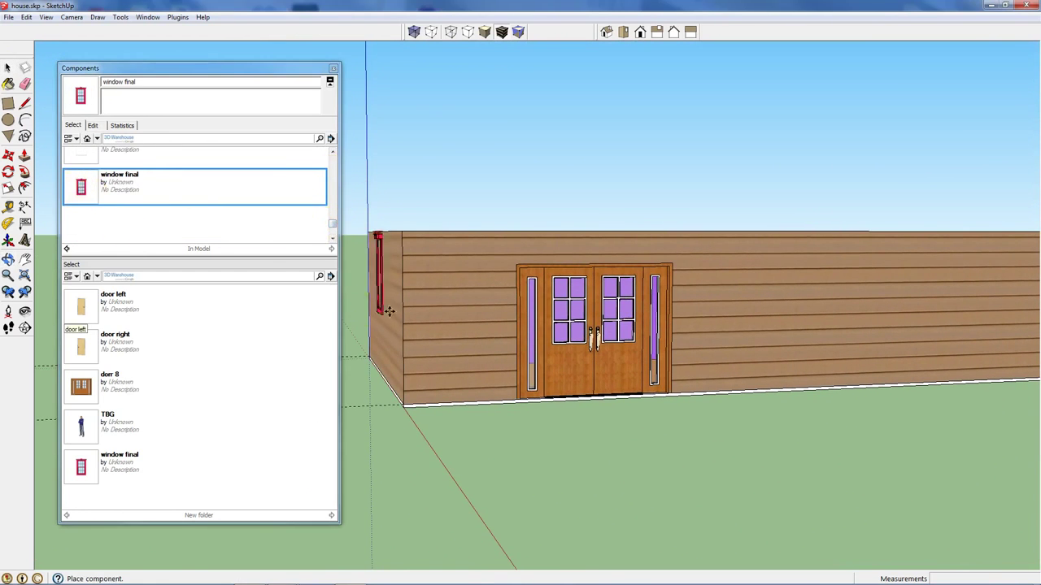
click(422, 365)
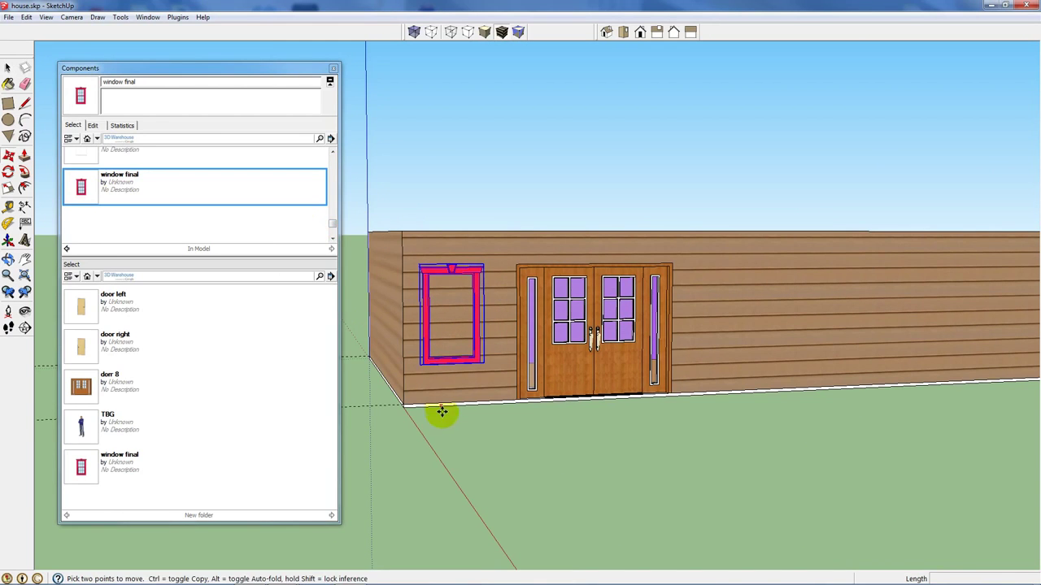
- Copy the window horizontally about 15' 1" along the wall to the other side of the double door
click(422, 365)
key(ctrl)
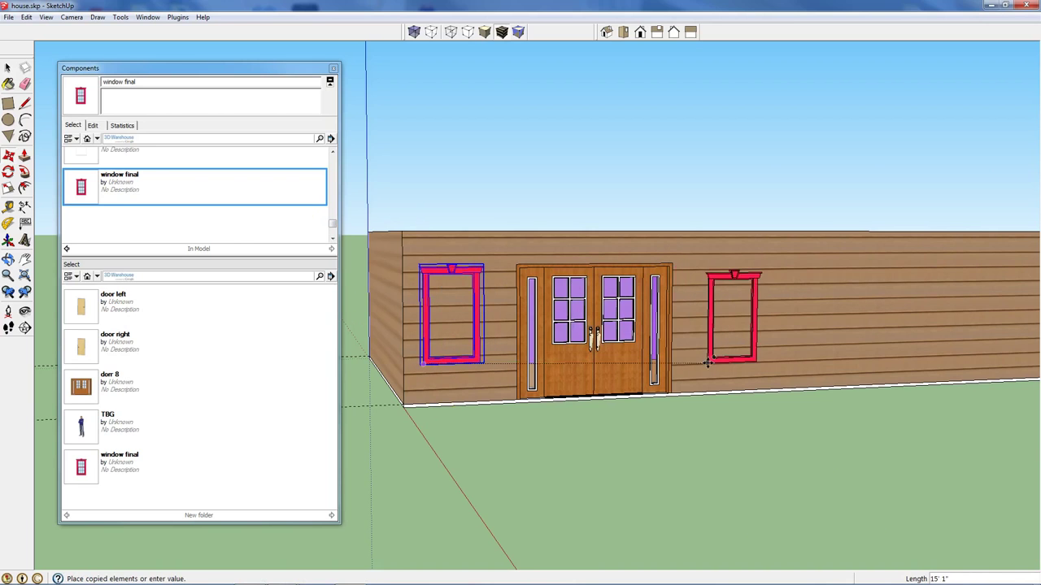
click(709, 358)
- Copy the second window a short distance along the wall, placing a third window beside it, farther from the door
scroll(483, 427, down, 3)
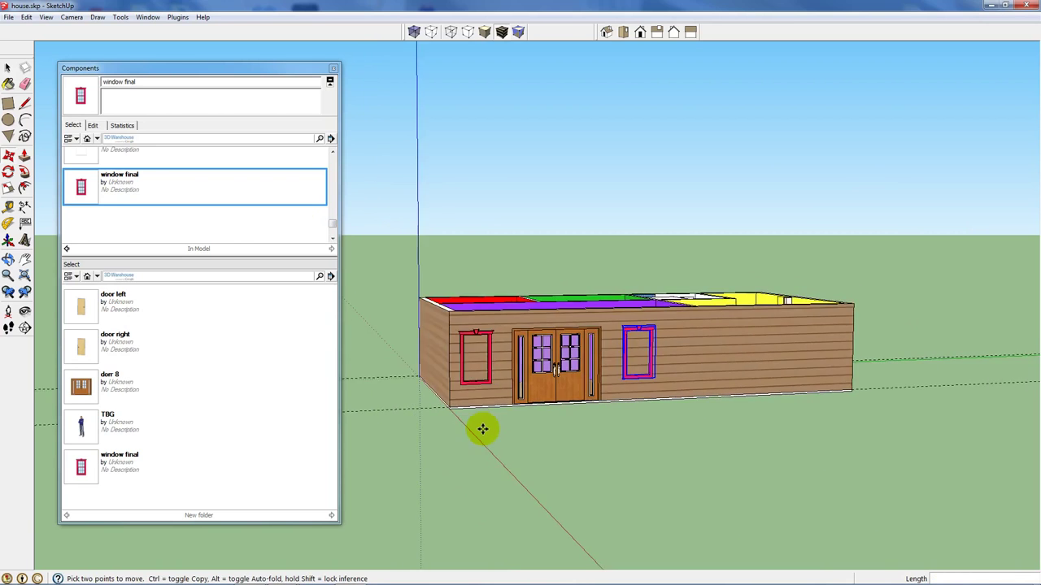
scroll(685, 411, down, 2)
scroll(535, 390, up, 5)
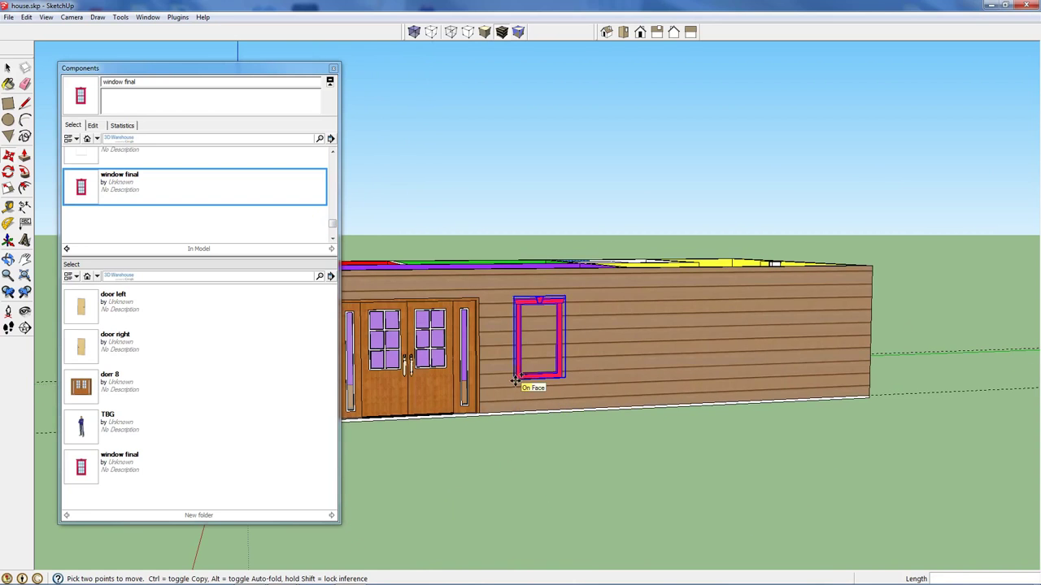
click(516, 381)
click(574, 381)
scroll(639, 448, down, 2)
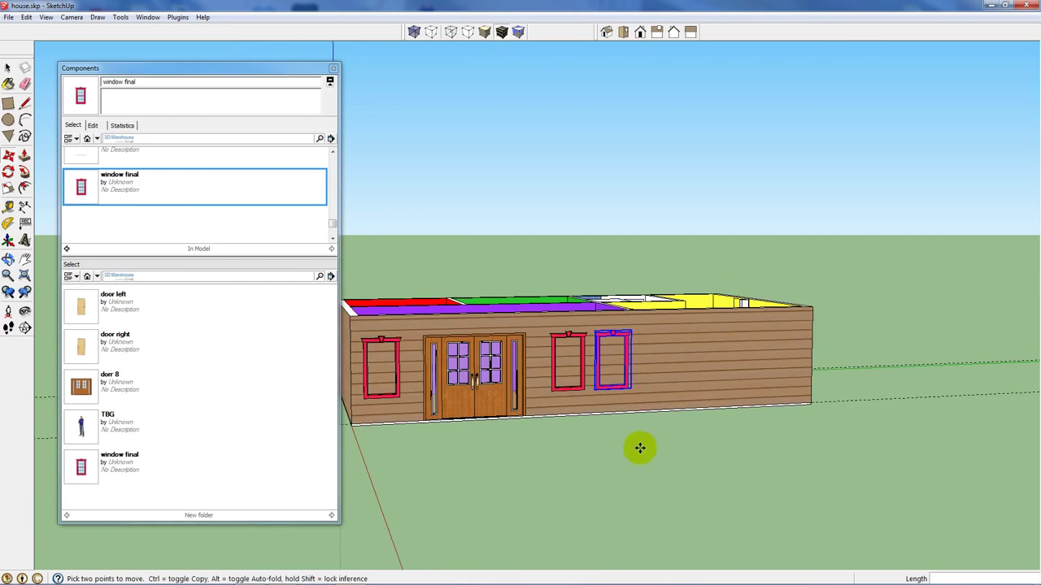
- Copy the third window about 6' 4" along the double-door wall, and place another copy beyond it toward the far corner
middle_drag(640, 448, 642, 518)
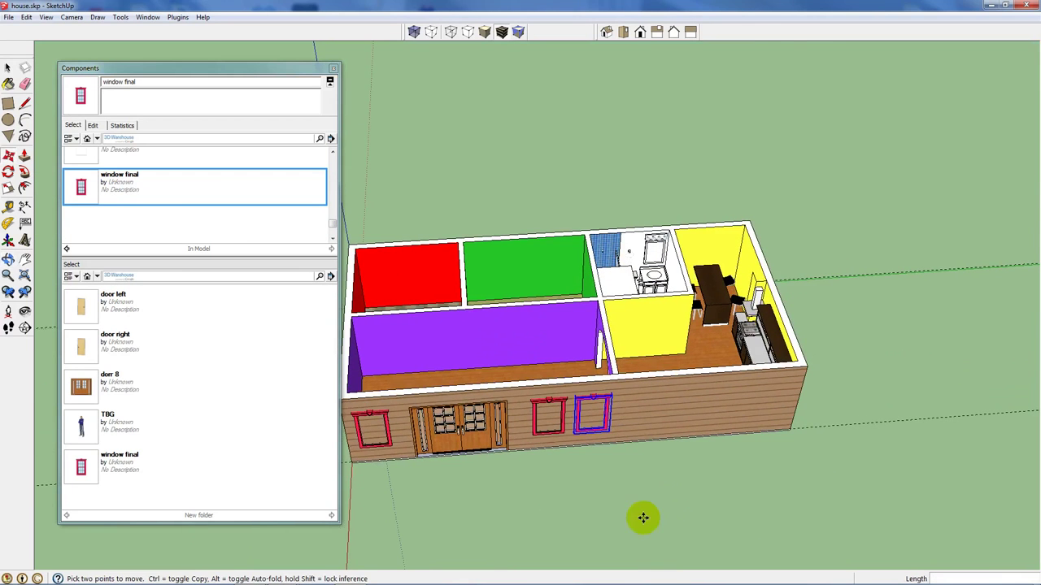
click(577, 434)
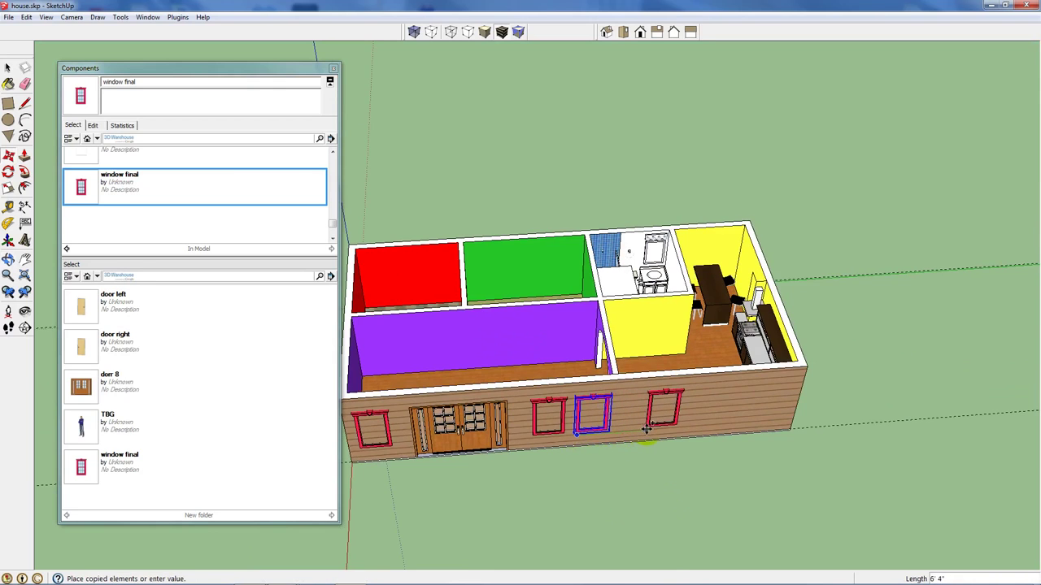
click(651, 437)
click(647, 430)
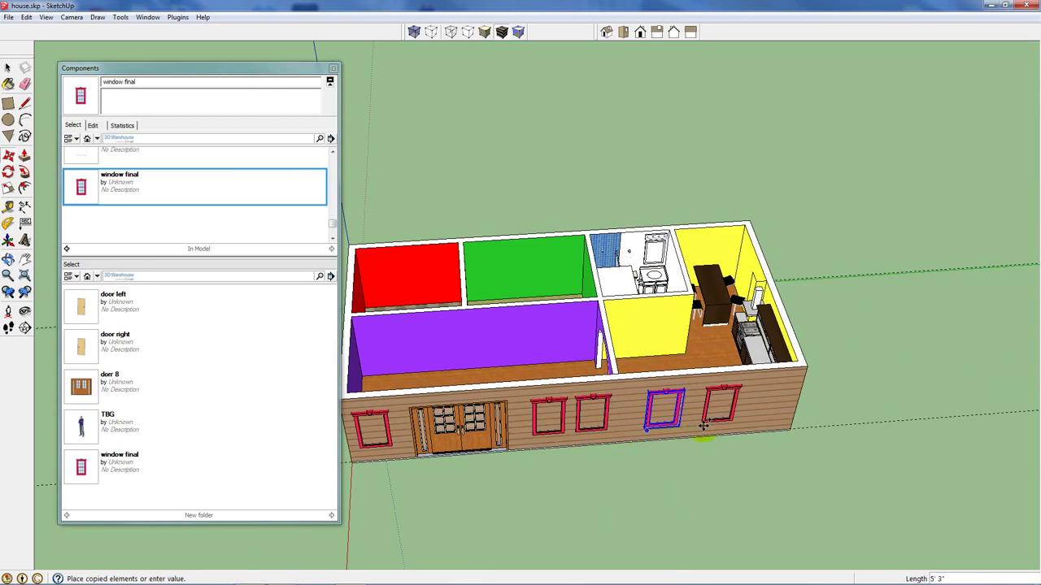
- Insert the window final component on the short outer wall beside the red room, near the corner
scroll(704, 424, down, 5)
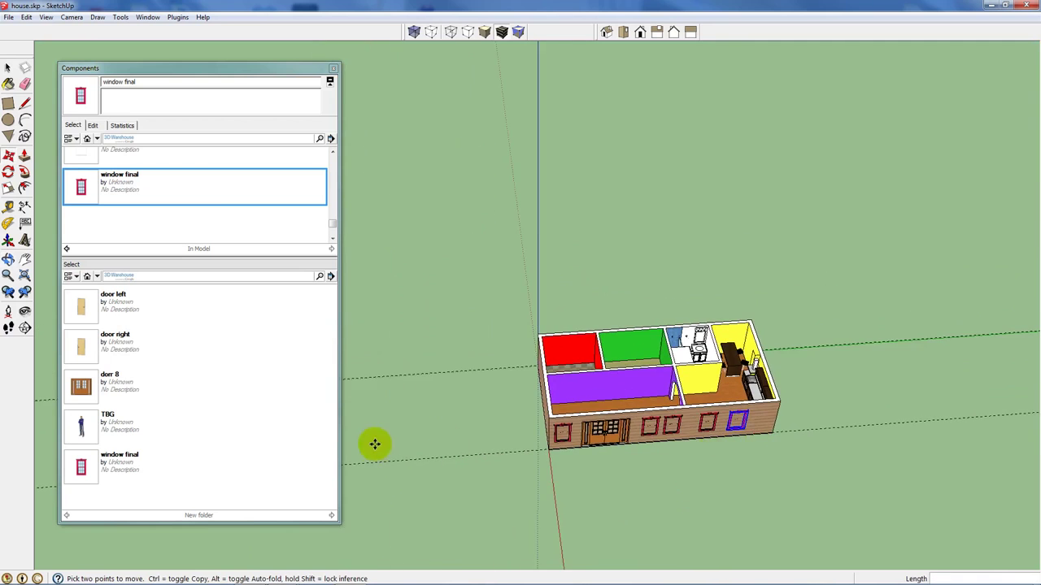
middle_drag(371, 442, 521, 341)
scroll(521, 325, up, 2)
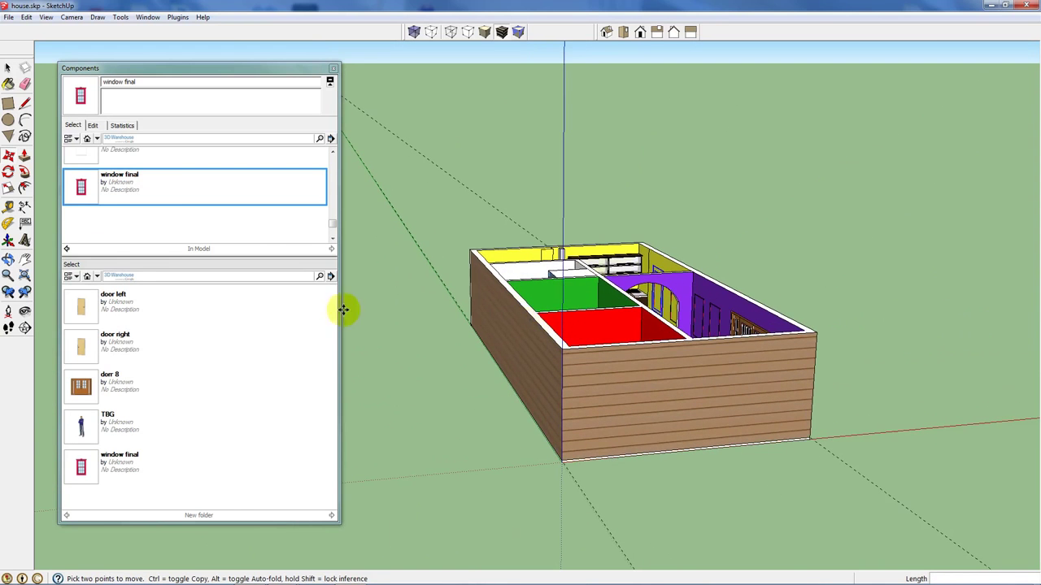
click(82, 192)
click(585, 428)
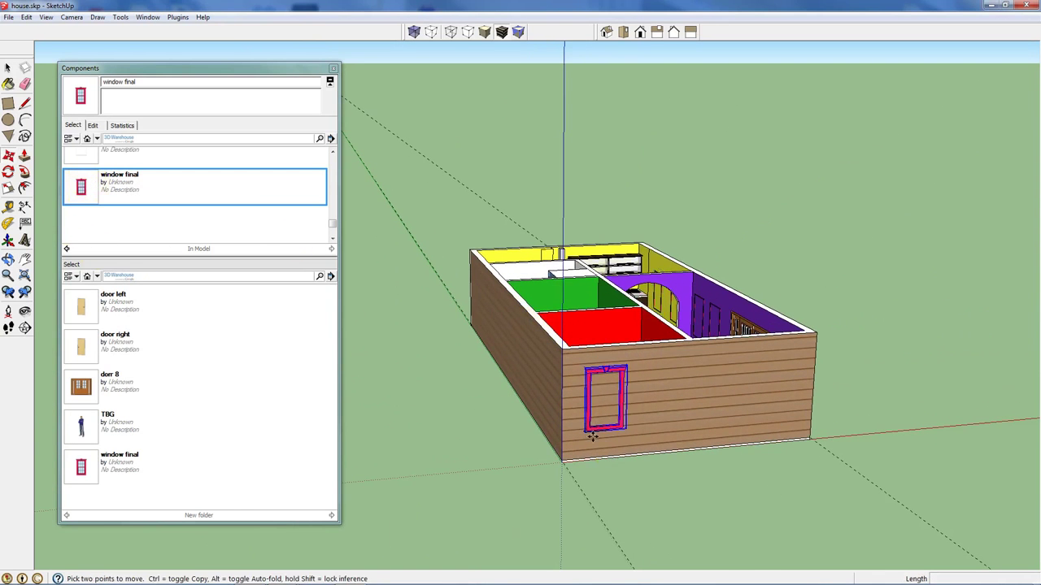
- Copy the new window about 3' 8" horizontally along the short outer wall
scroll(610, 439, up, 5)
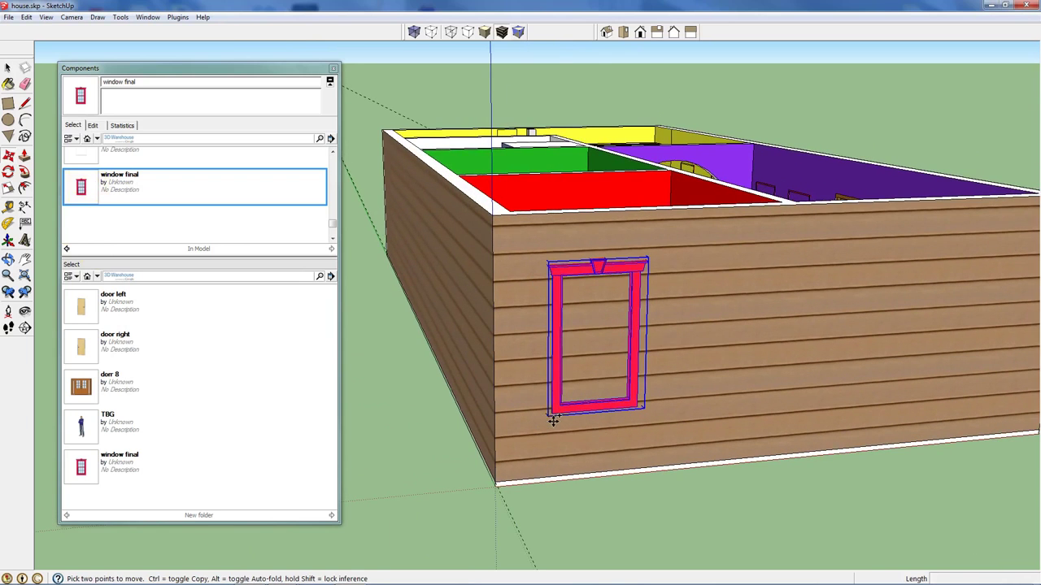
key(ctrl)
click(553, 420)
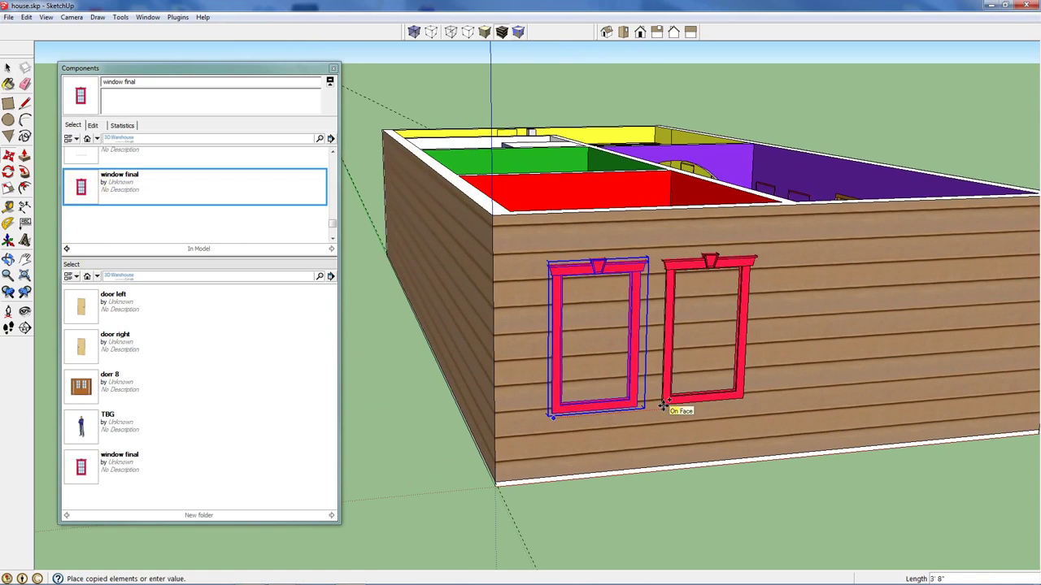
click(664, 404)
- Copy the second window about 5' 3" along the short wall, and place a fourth window beside it near the double-door wall corner
middle_drag(702, 425, 578, 397)
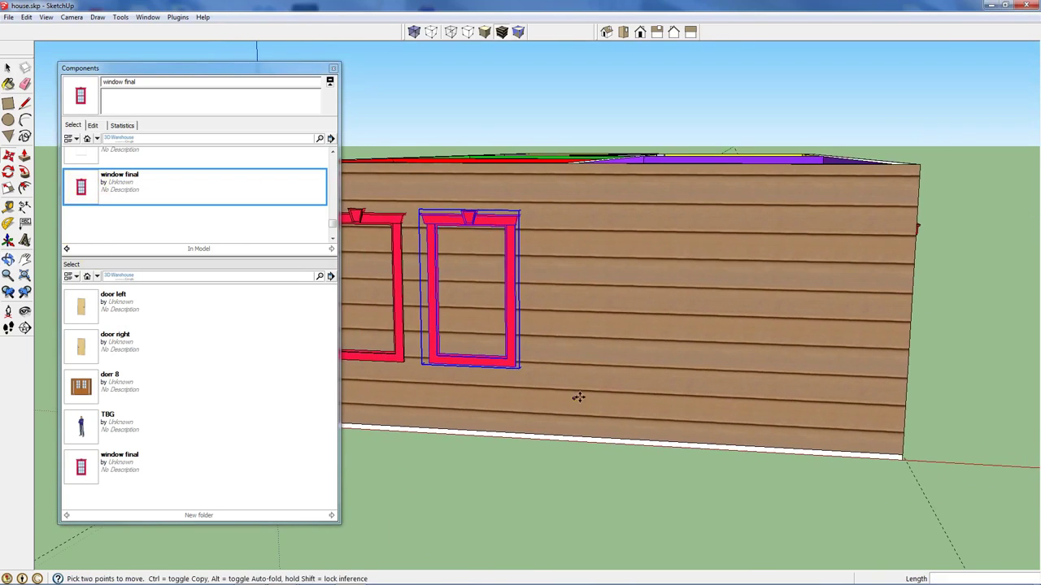
key(ctrl)
click(428, 367)
click(591, 370)
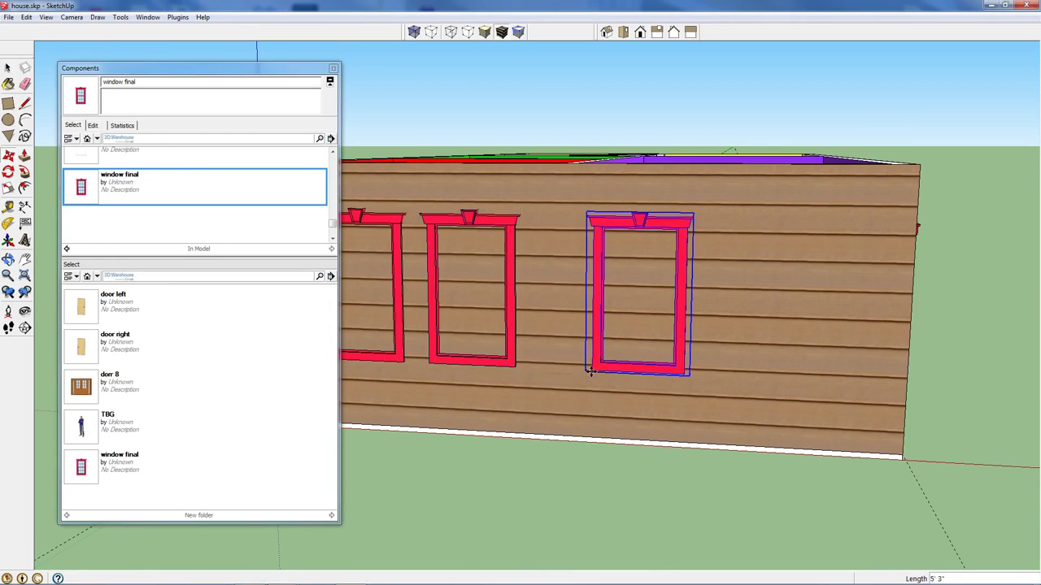
key(ctrl)
click(591, 370)
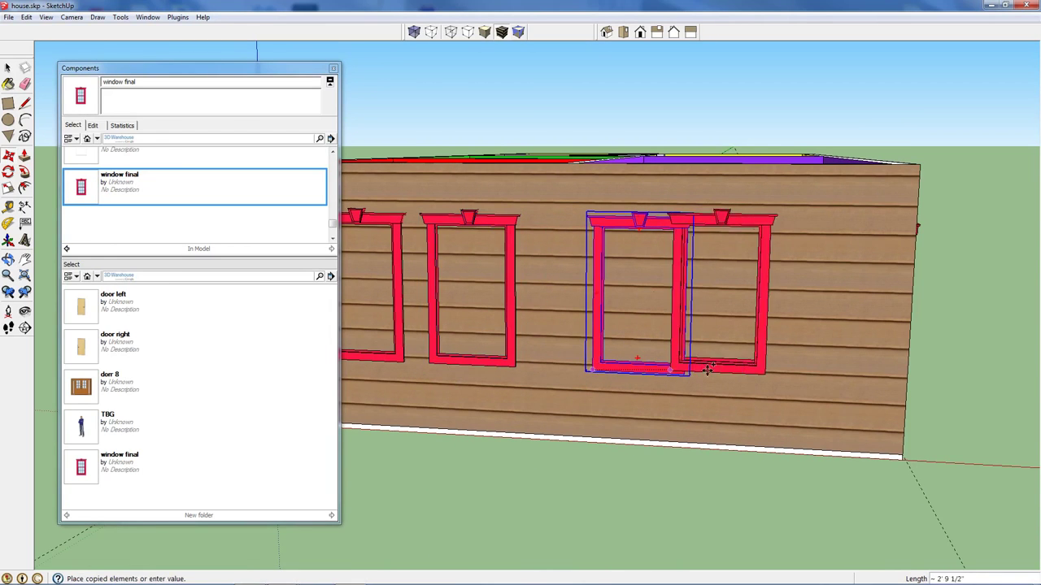
click(722, 377)
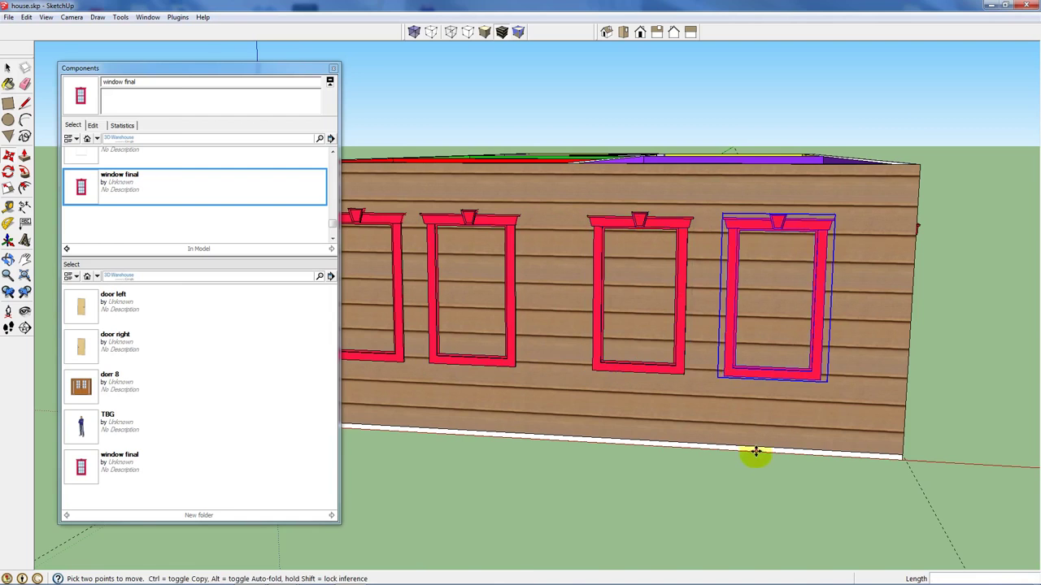
- Insert the window final component on the long outer wall opposite the double door, outside the green room
scroll(755, 453, down, 6)
mouse_move(418, 383)
middle_down()
mouse_move(759, 397)
mouse_move(729, 343)
mouse_move(651, 334)
middle_up()
scroll(581, 313, up, 5)
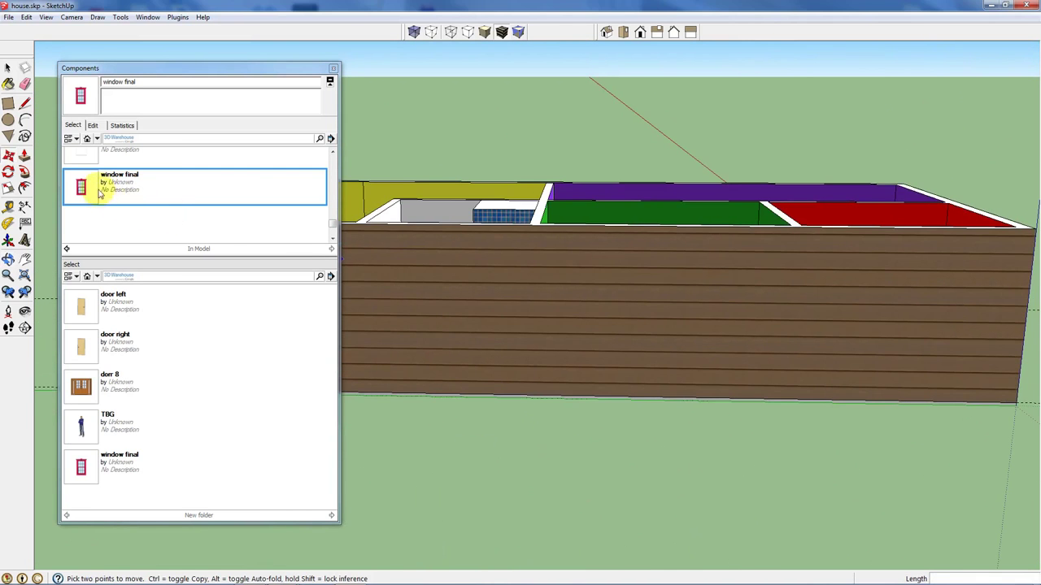
click(99, 192)
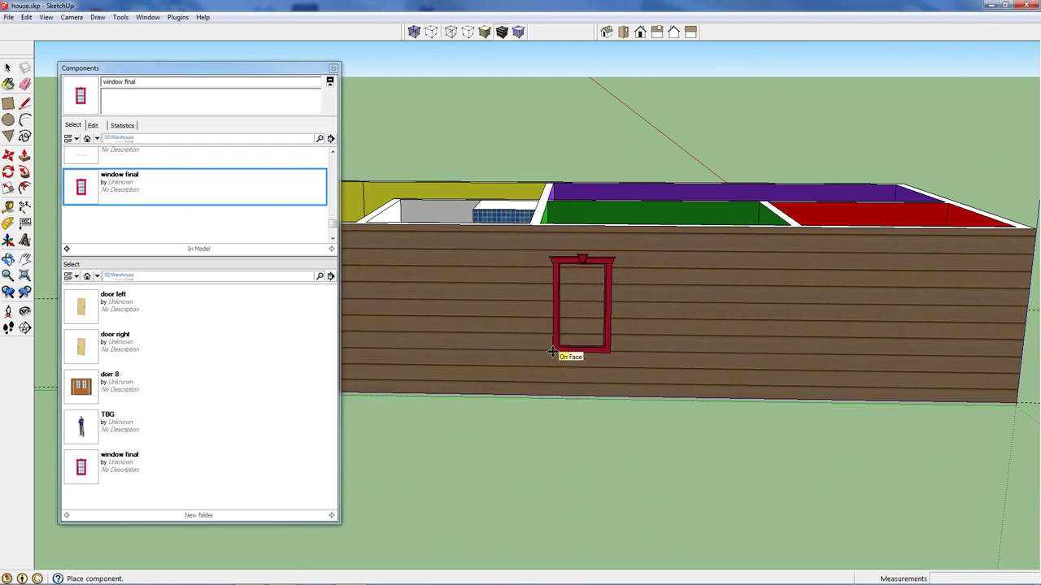
click(552, 352)
- Copy the window three times along this long wall toward the red room's corner, spacing the last two about 9' 1" and 5' 8"
click(552, 352)
key(ctrl)
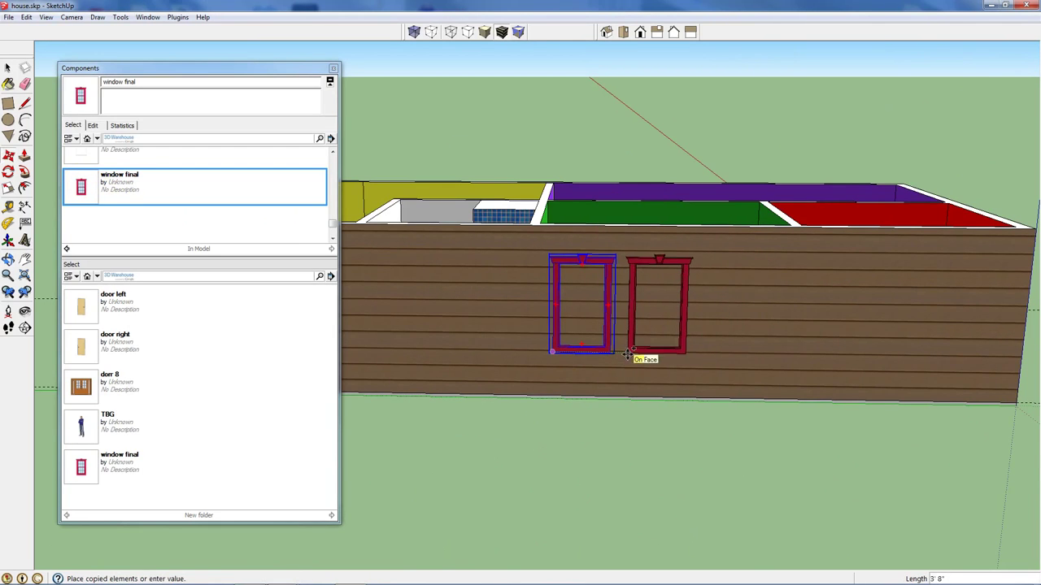
click(658, 374)
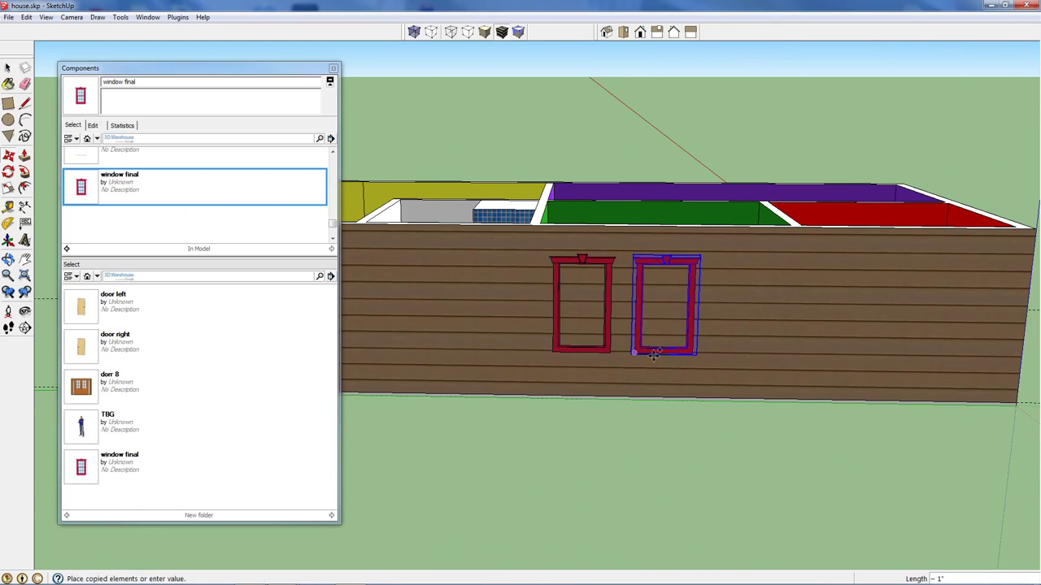
click(823, 356)
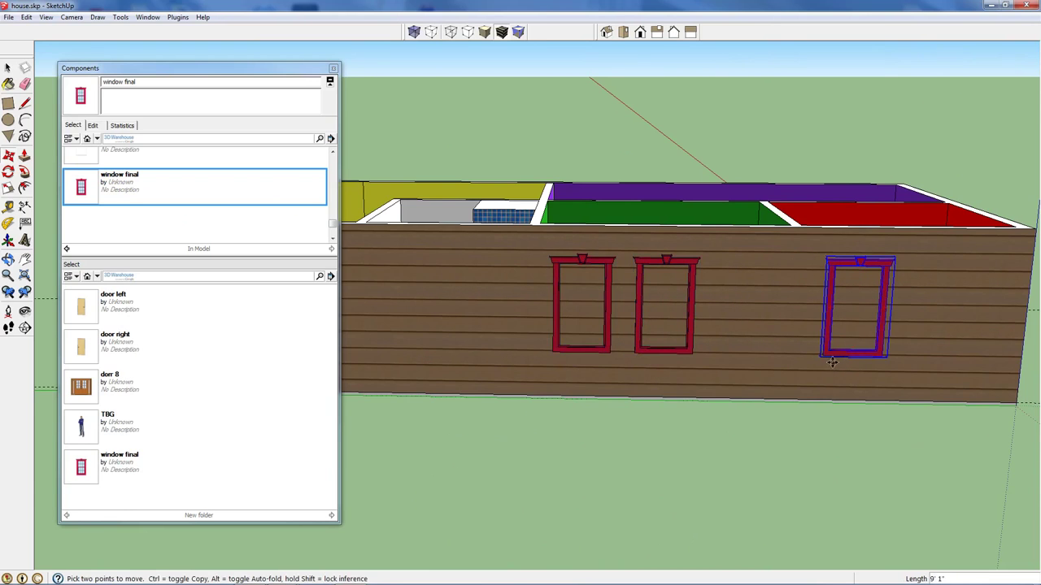
ctrl+click(825, 355)
click(938, 361)
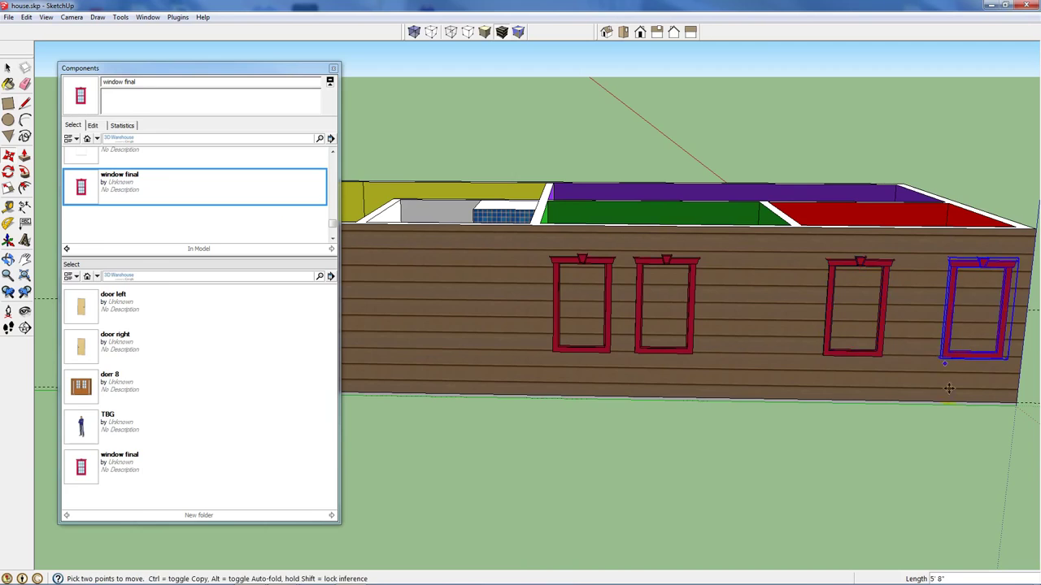
- Select all instances of the window final component in the model
middle_drag(938, 362, 530, 405)
scroll(532, 402, down, 2)
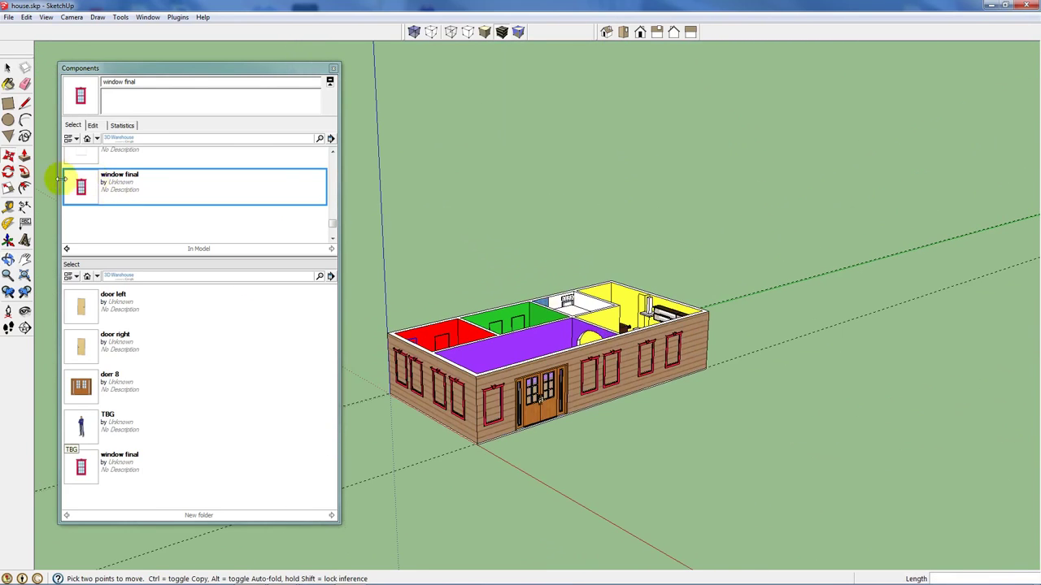
right_click(84, 189)
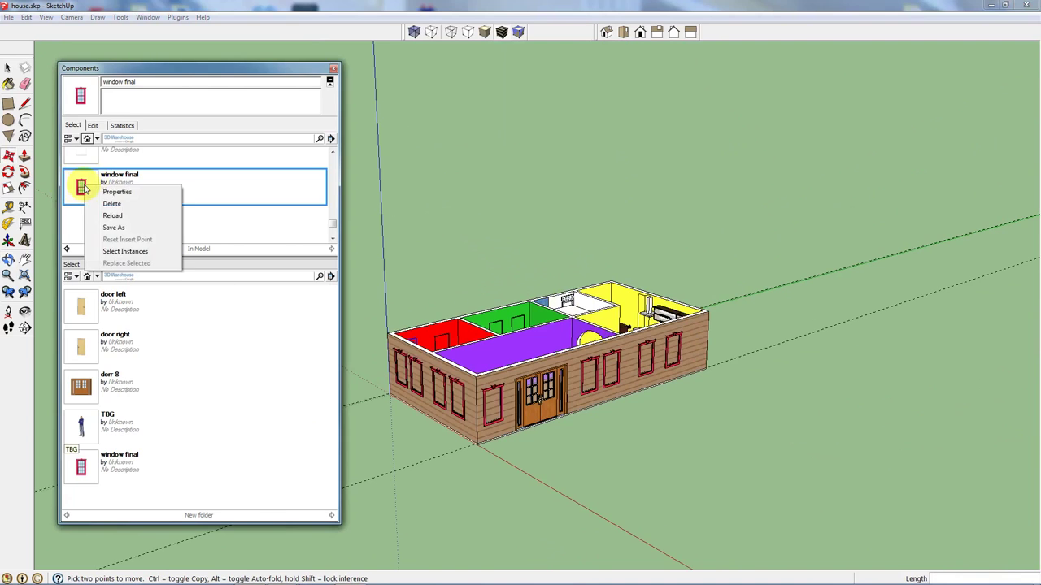
click(124, 252)
click(8, 69)
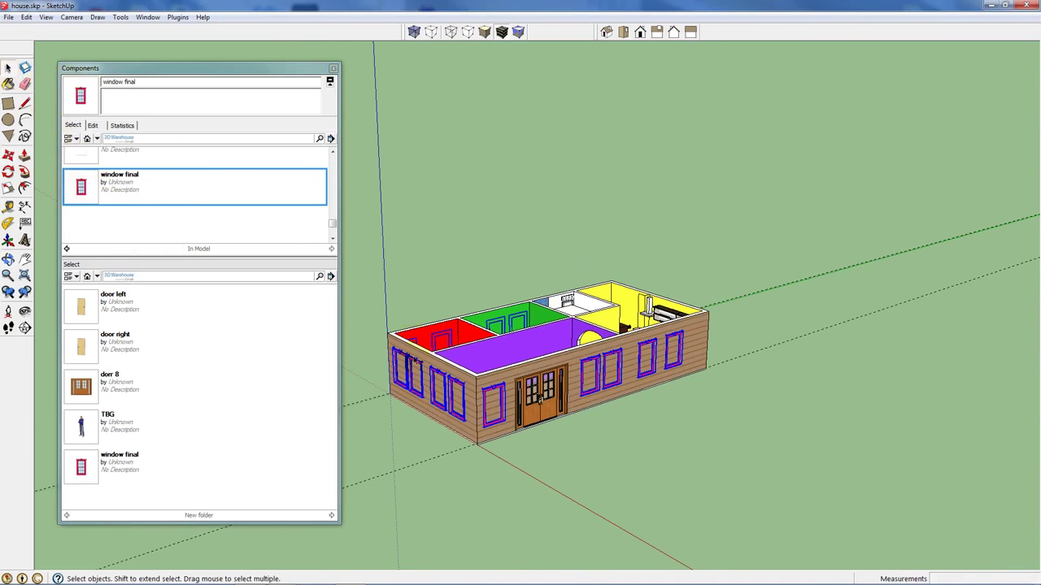
- Explode the selected window components in the walls of the house
scroll(482, 412, up, 4)
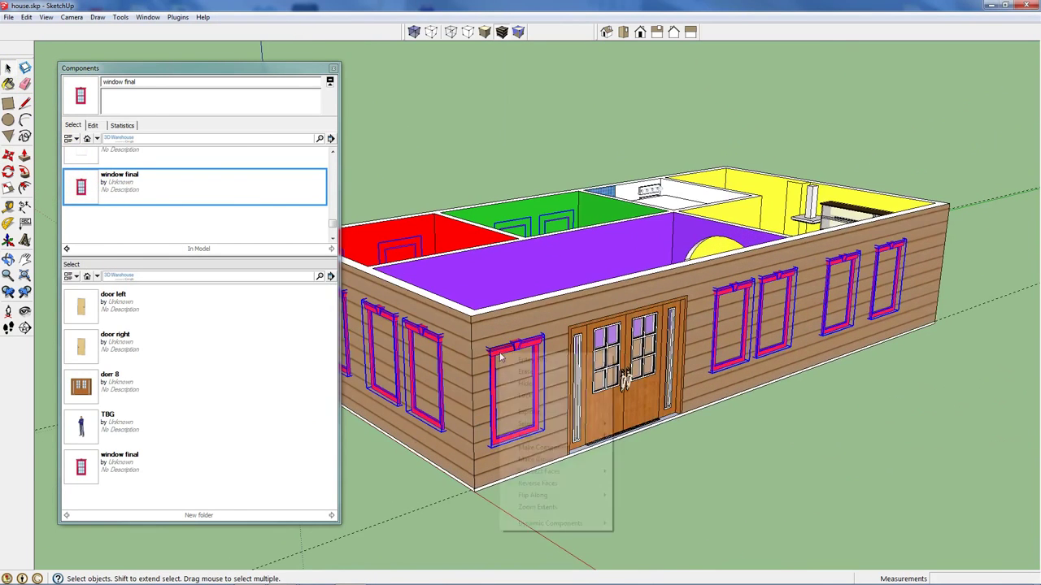
right_click(501, 358)
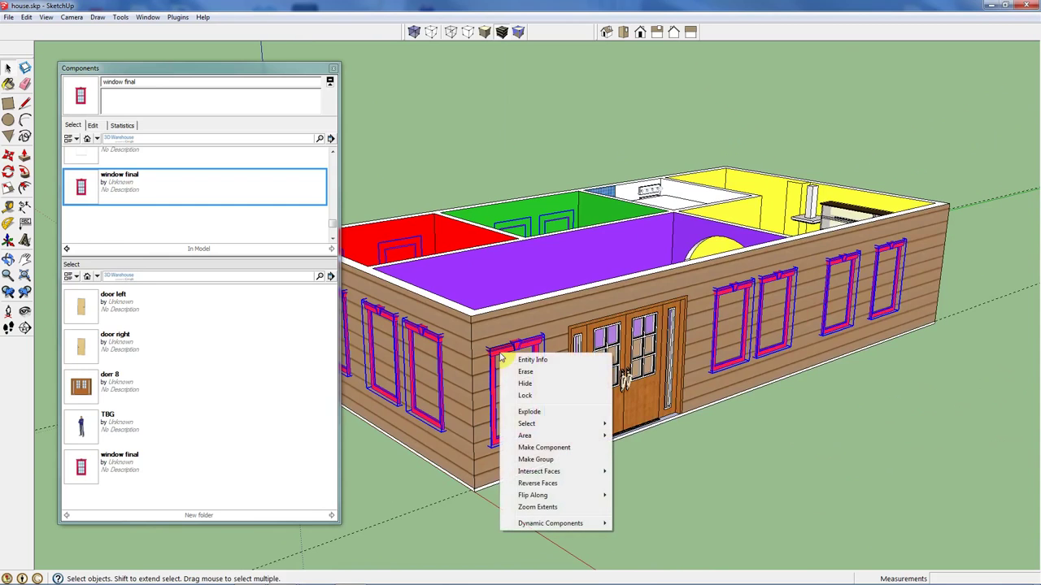
click(530, 412)
- Examine the windows around the outside walls of the house and the unpainted bathroom interior
middle_drag(769, 448, 623, 427)
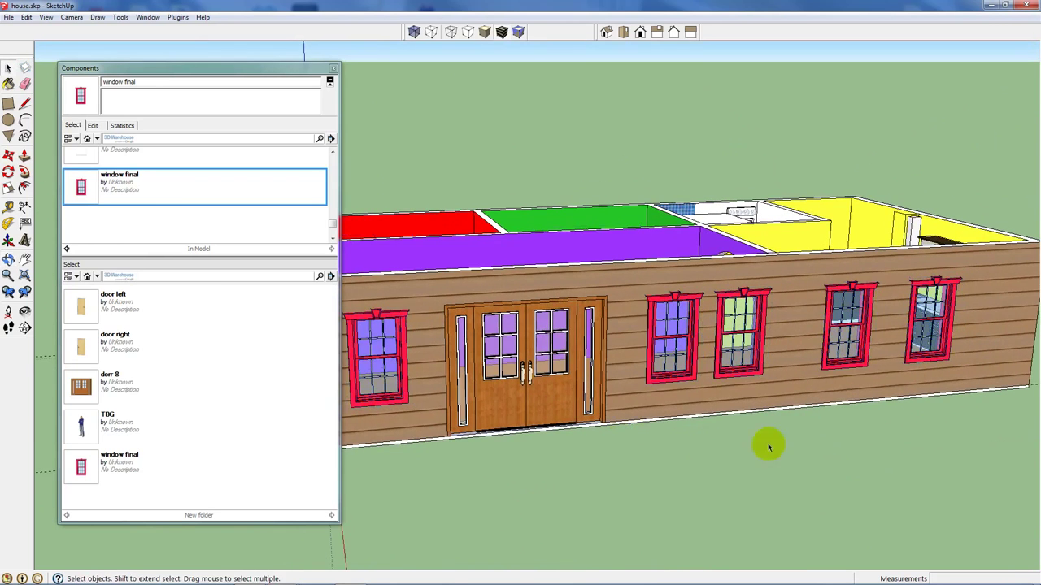
middle_drag(759, 444, 511, 395)
scroll(512, 395, up, 10)
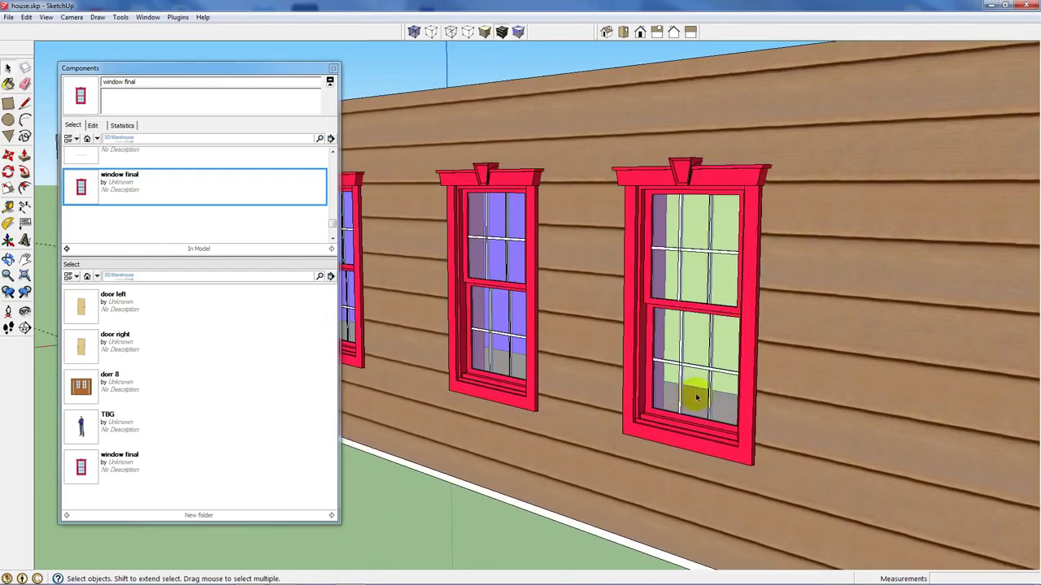
scroll(478, 398, down, 10)
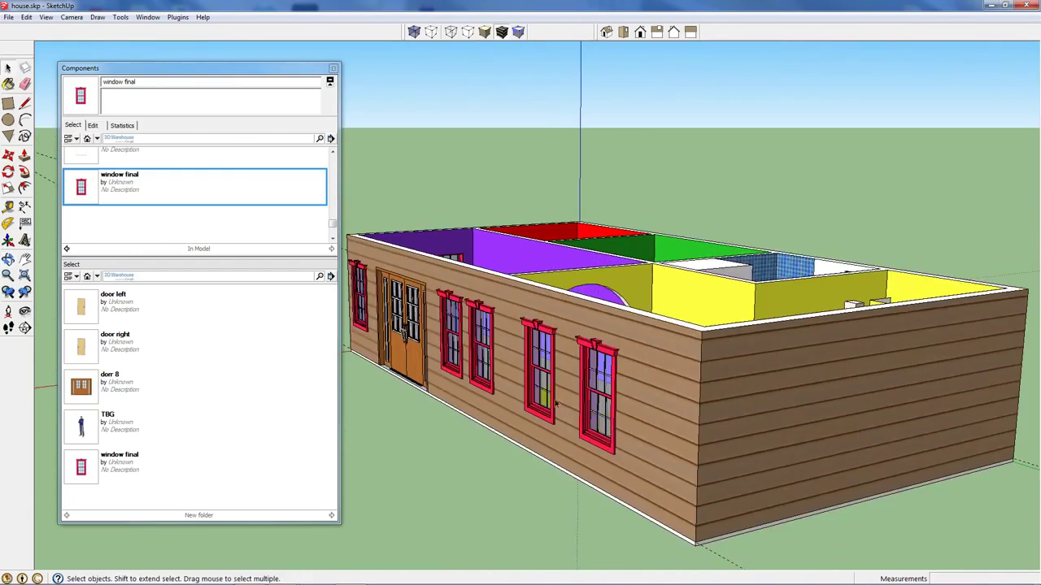
middle_drag(504, 423, 649, 404)
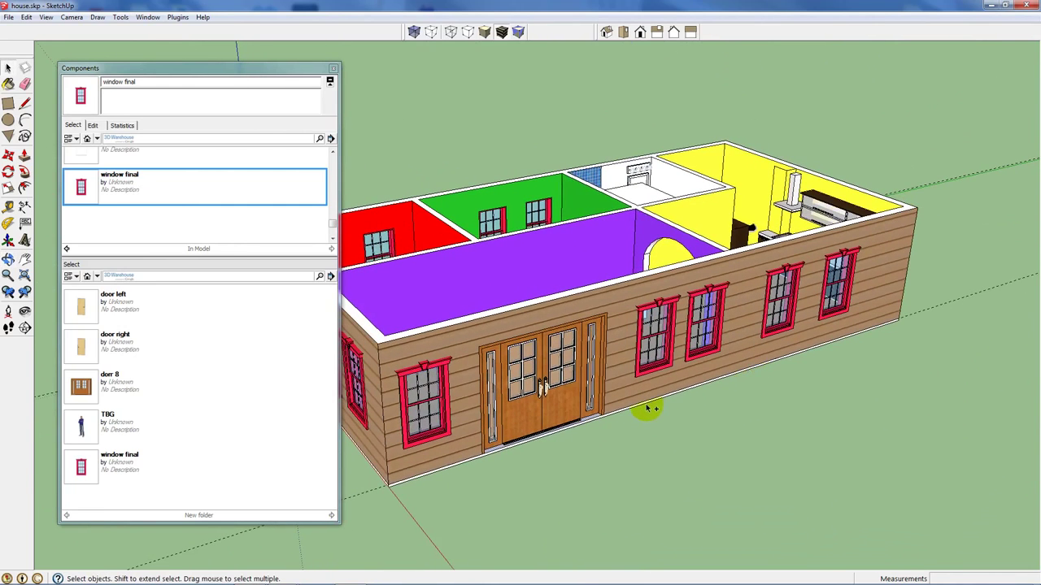
scroll(659, 402, down, 5)
middle_drag(657, 407, 611, 481)
scroll(534, 435, up, 4)
scroll(602, 196, up, 10)
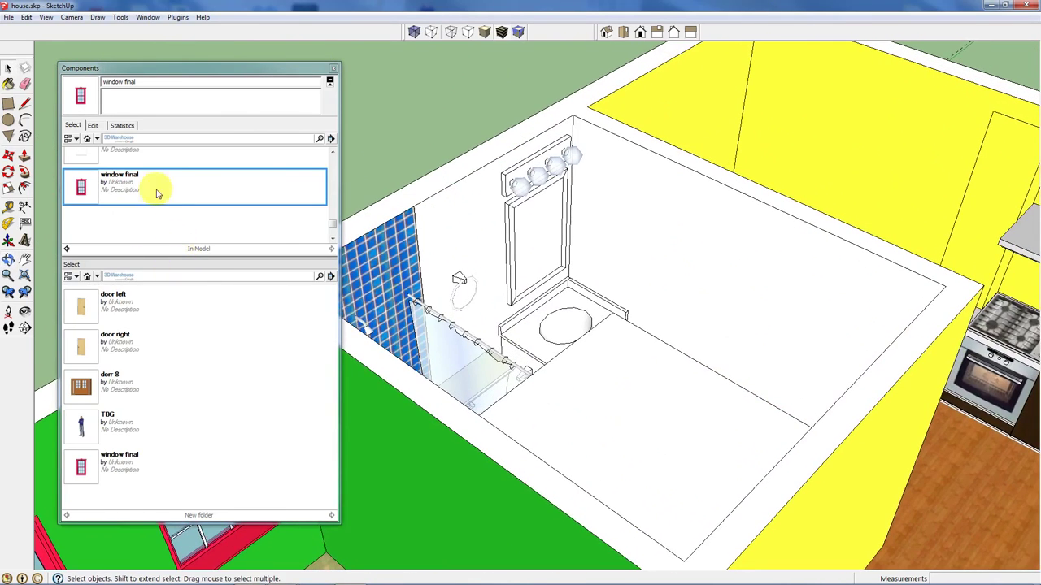
- Close the component browser and paint the white bathroom walls with Color_I02 from the Colors collection
click(333, 68)
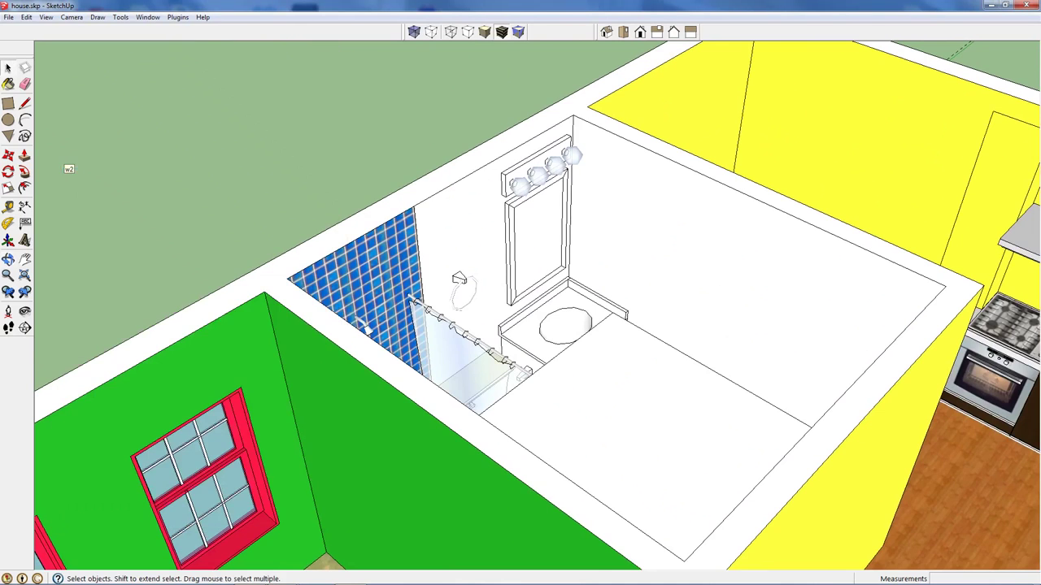
click(8, 84)
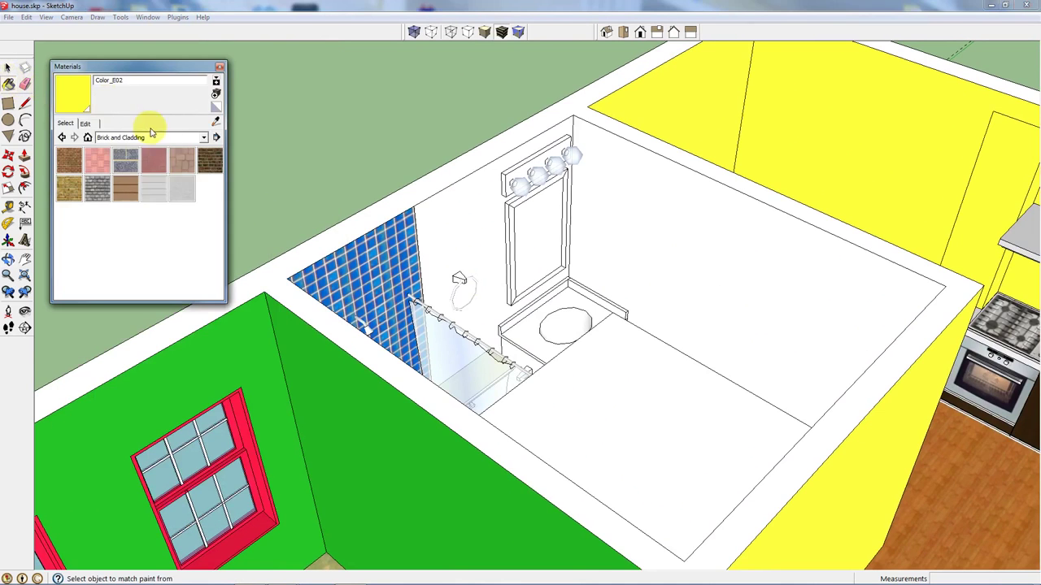
click(203, 137)
scroll(195, 195, up, 2)
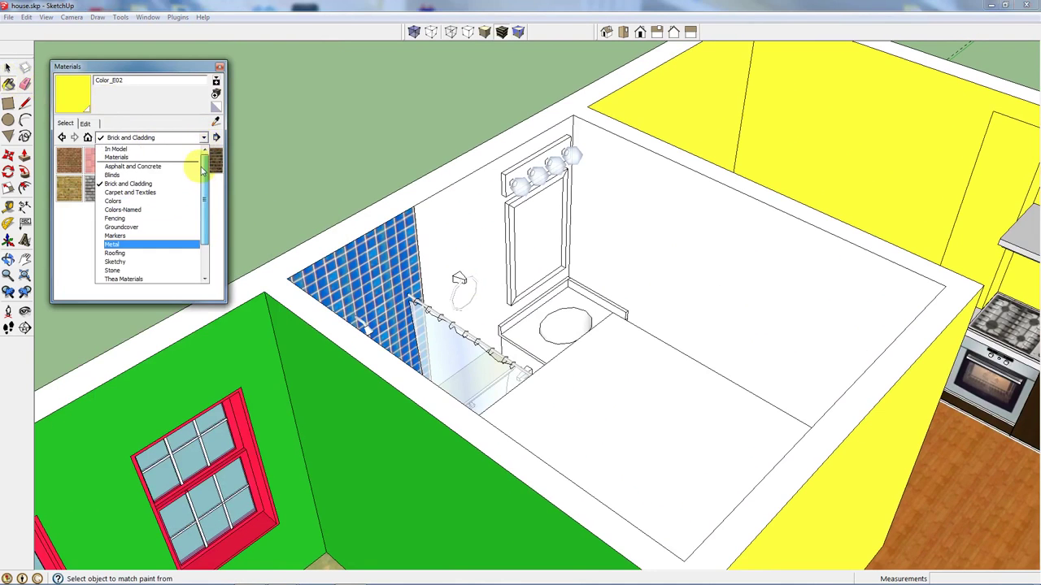
click(169, 200)
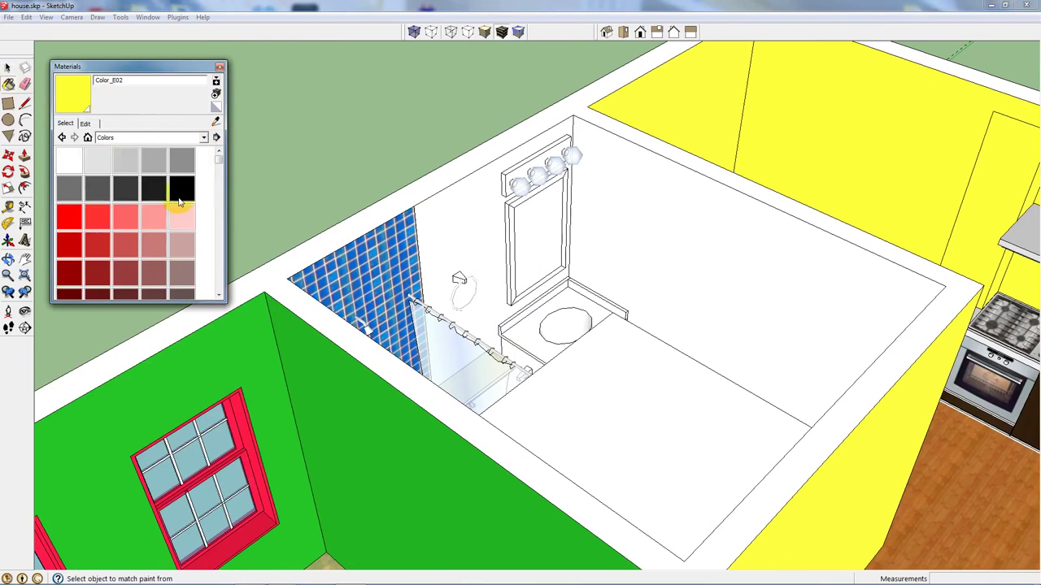
drag(220, 162, 213, 244)
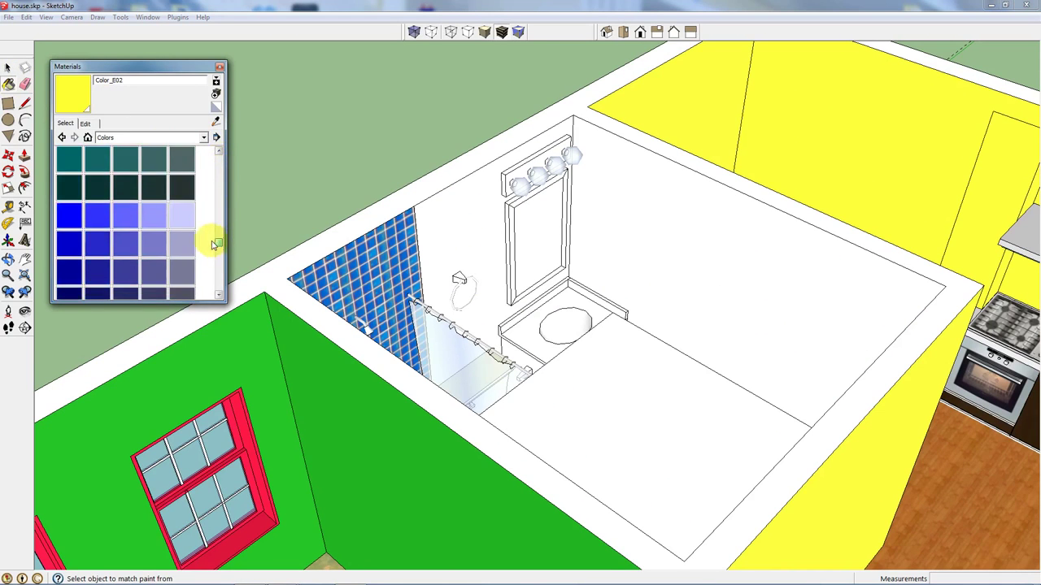
click(104, 216)
click(569, 228)
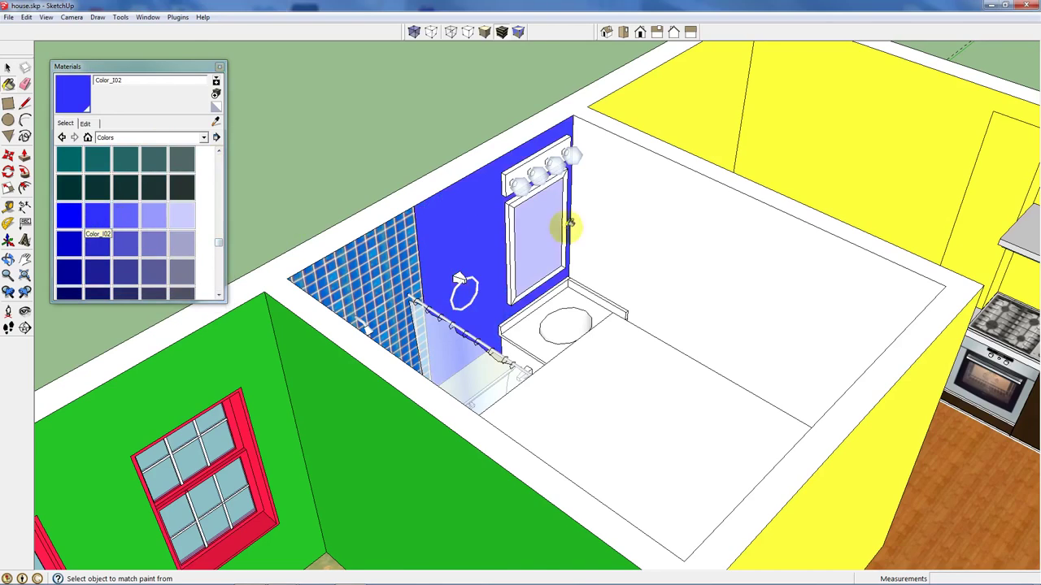
click(685, 234)
- Inspect the painted bathroom and the rest of the house from the rear, the front and above
scroll(600, 353, down, 3)
mouse_move(599, 353)
middle_down()
mouse_move(383, 298)
mouse_move(232, 318)
mouse_move(273, 158)
mouse_move(458, 262)
mouse_move(274, 128)
mouse_move(345, 171)
middle_up()
scroll(345, 170, up, 3)
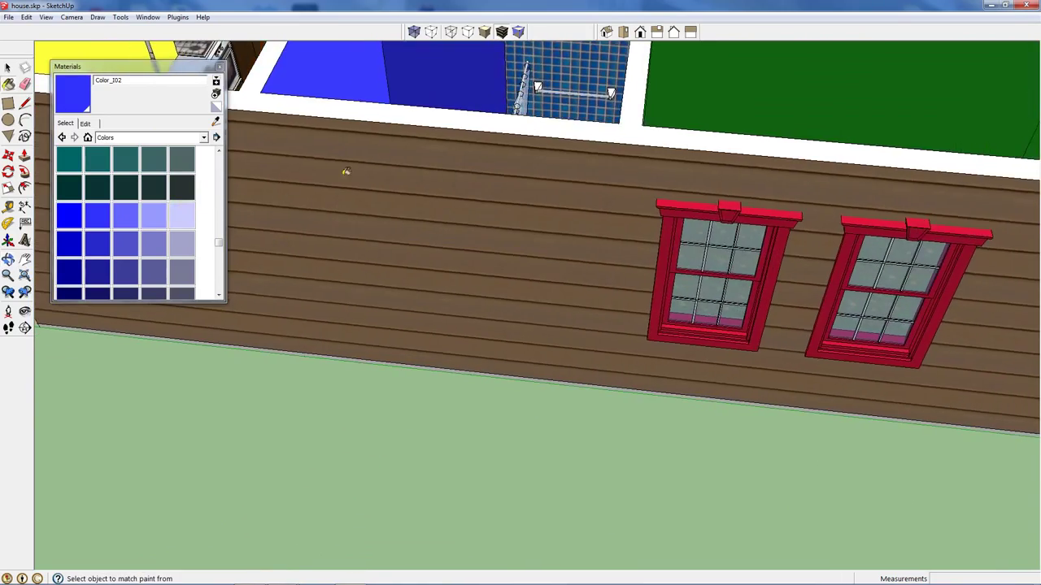
scroll(395, 383, down, 3)
middle_drag(395, 383, 888, 302)
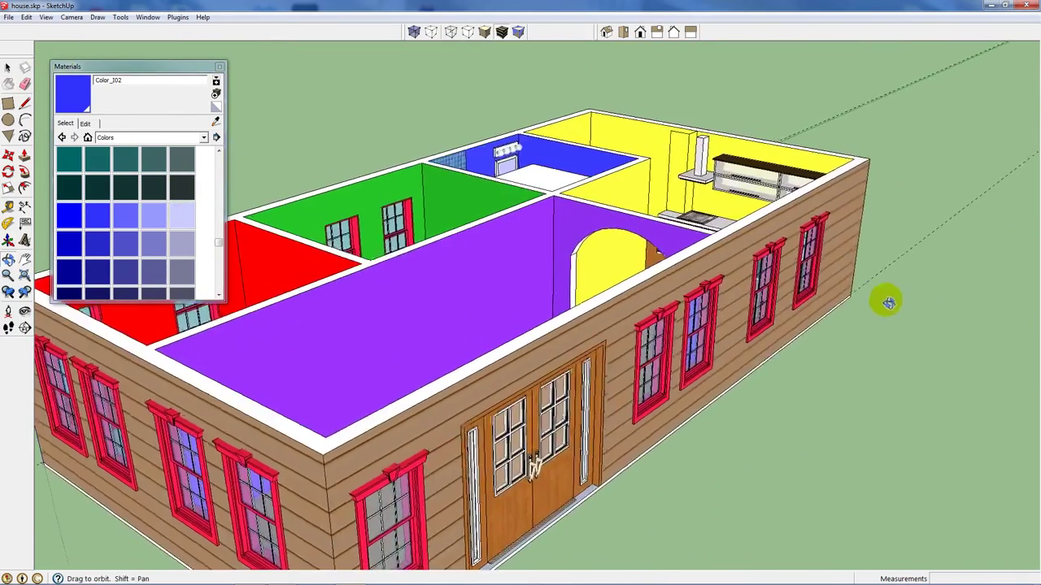
scroll(569, 391, down, 5)
middle_drag(488, 342, 484, 411)
scroll(483, 410, up, 2)
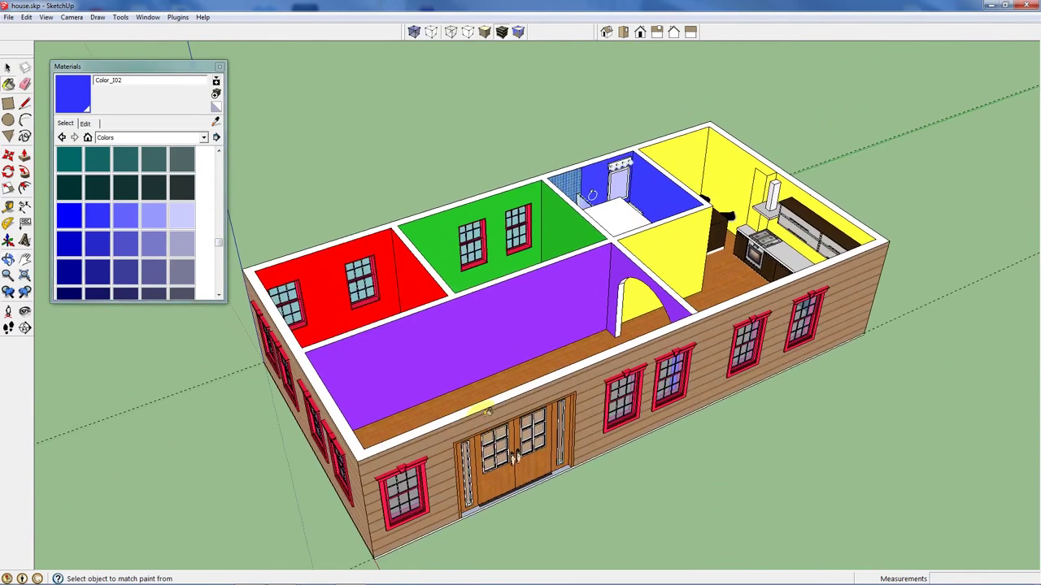
- Close the Materials browser and open the Components browser listing the in-model components
click(219, 65)
click(148, 18)
click(173, 70)
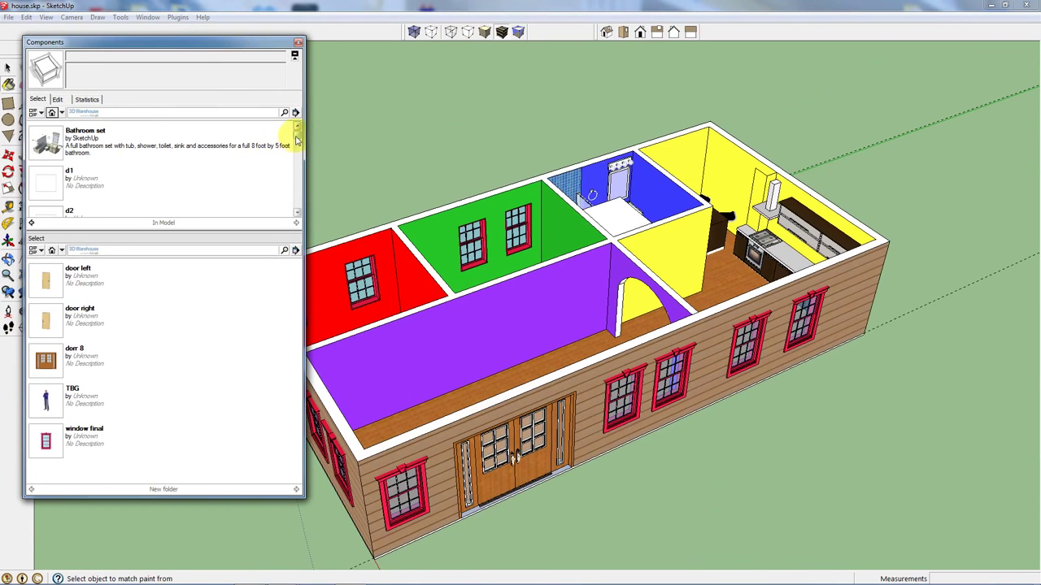
mouse_move(290, 152)
mouse_down()
mouse_move(296, 213)
mouse_move(295, 134)
mouse_up()
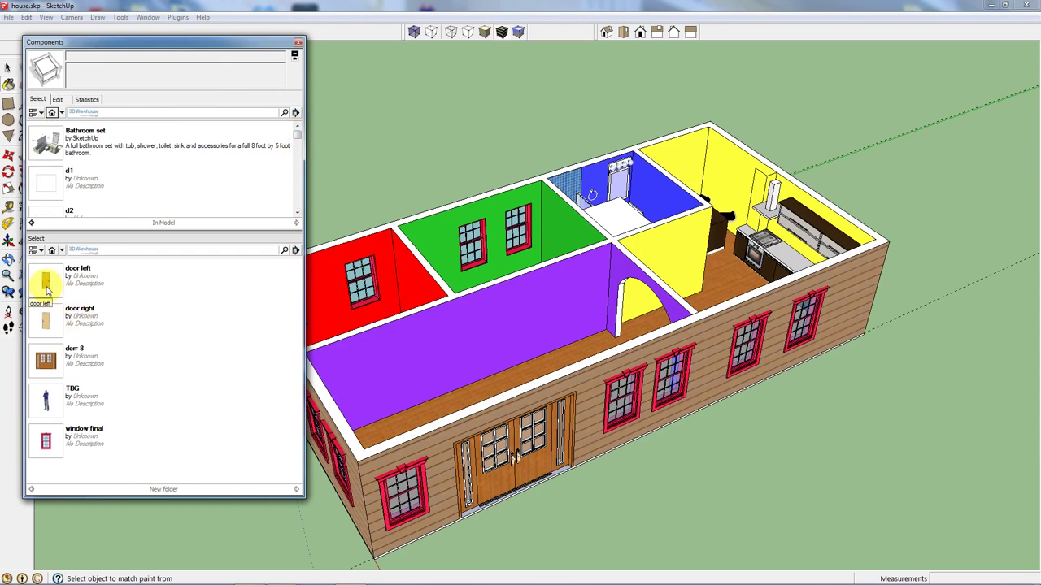
click(54, 325)
scroll(443, 298, up, 2)
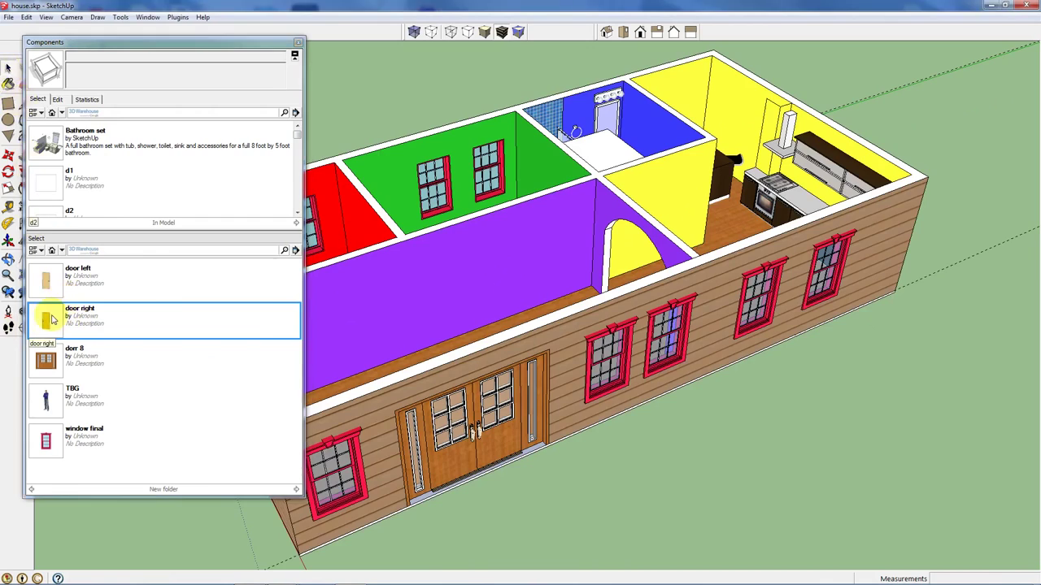
middle_drag(509, 270, 563, 278)
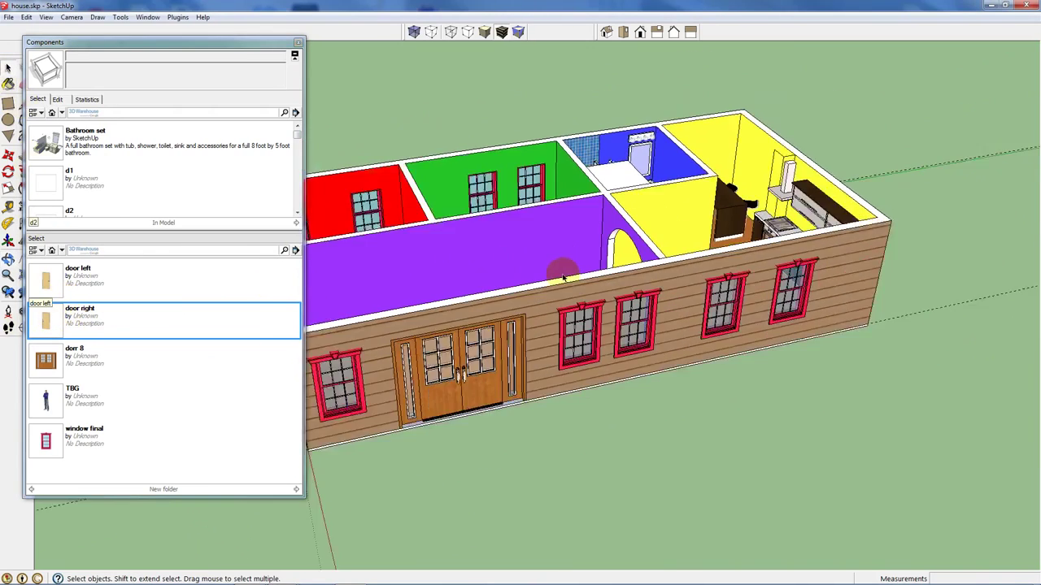
scroll(563, 278, down, 3)
scroll(563, 278, up, 5)
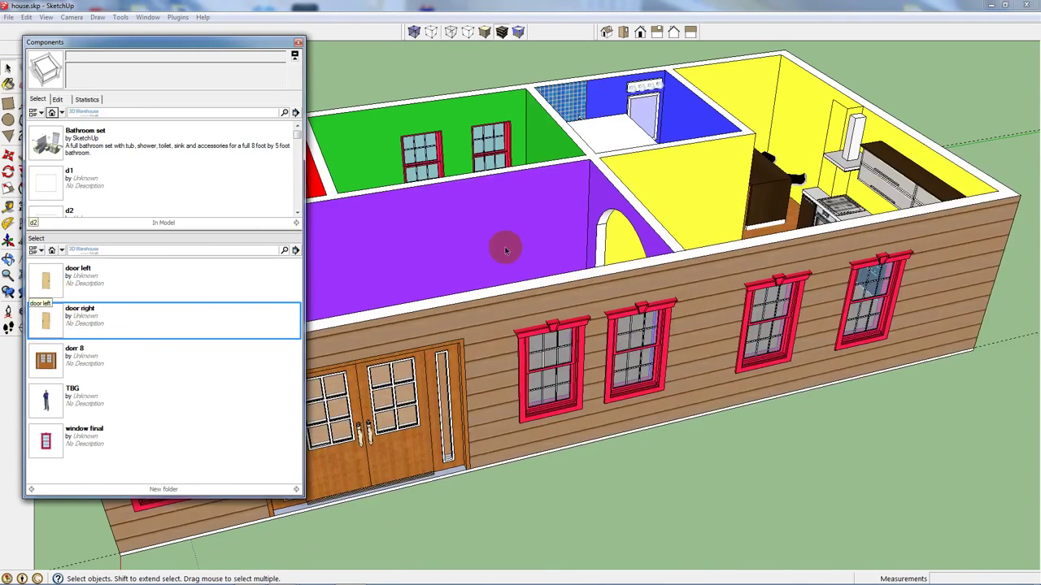
middle_drag(499, 242, 483, 358)
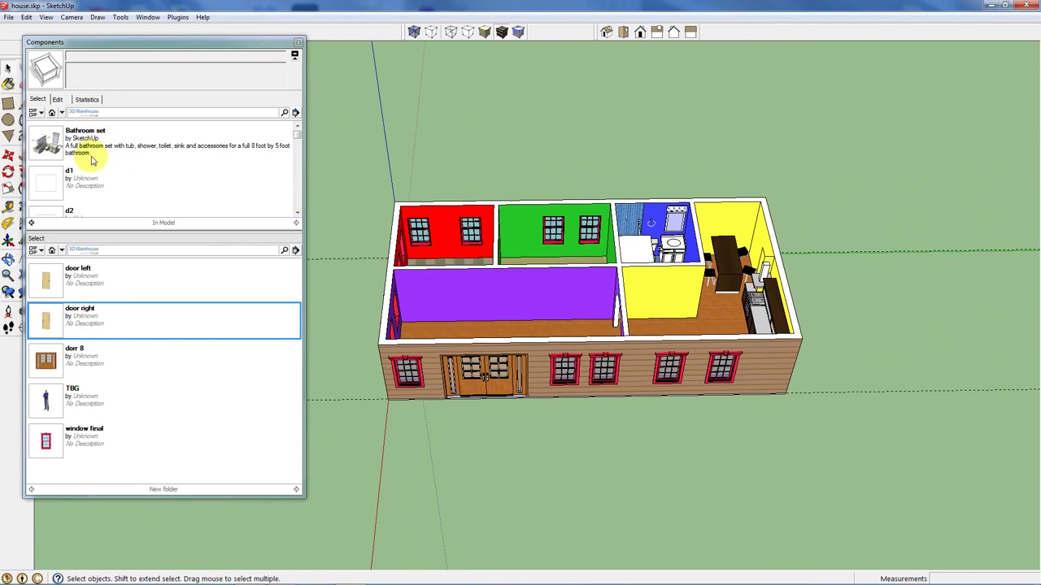
click(49, 281)
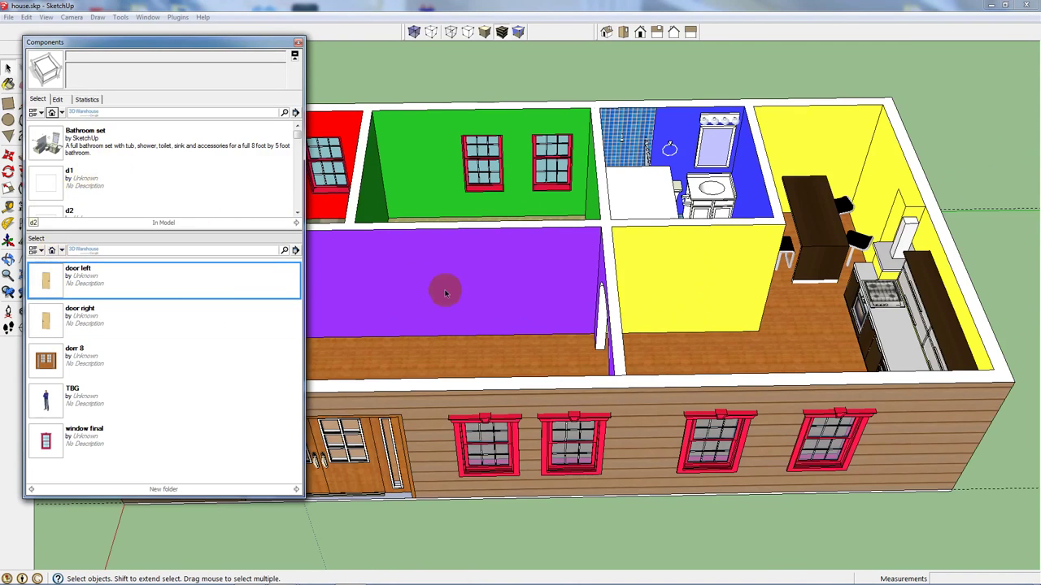
middle_drag(437, 290, 610, 232)
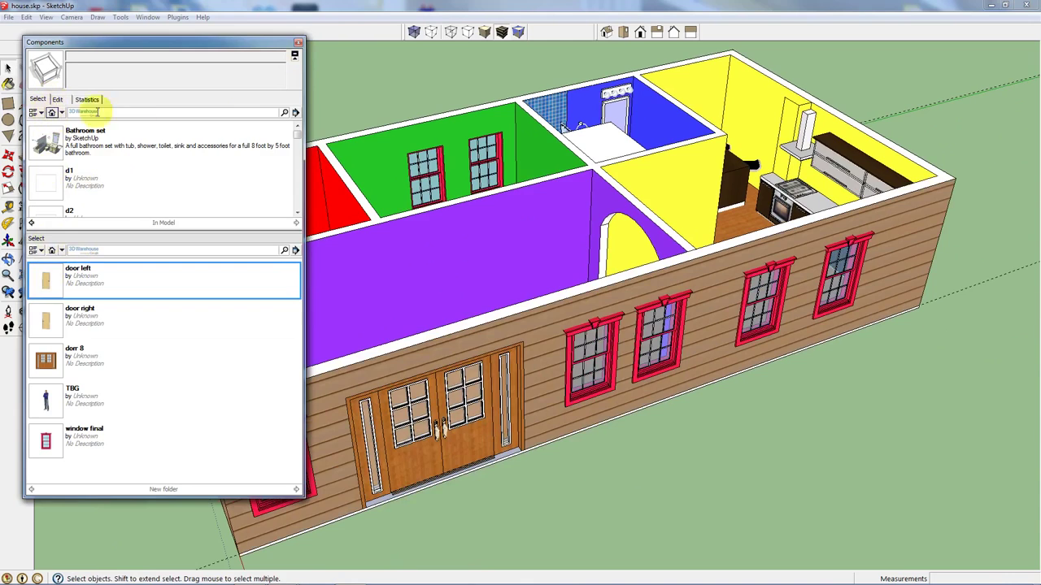
- Look through the rest of the in-model component list and close the component browser
scroll(295, 167, down, 6)
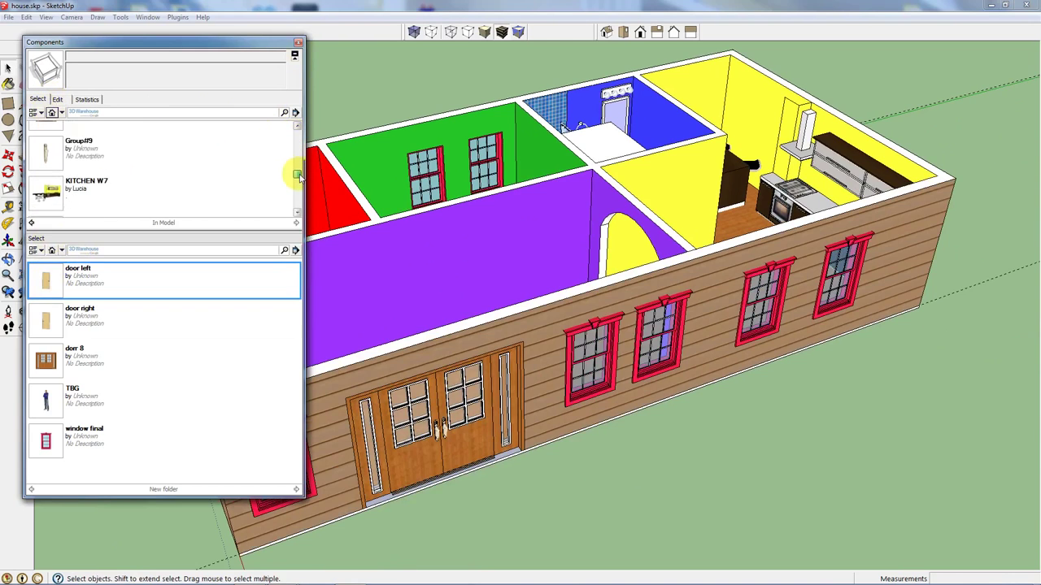
drag(298, 200, 299, 218)
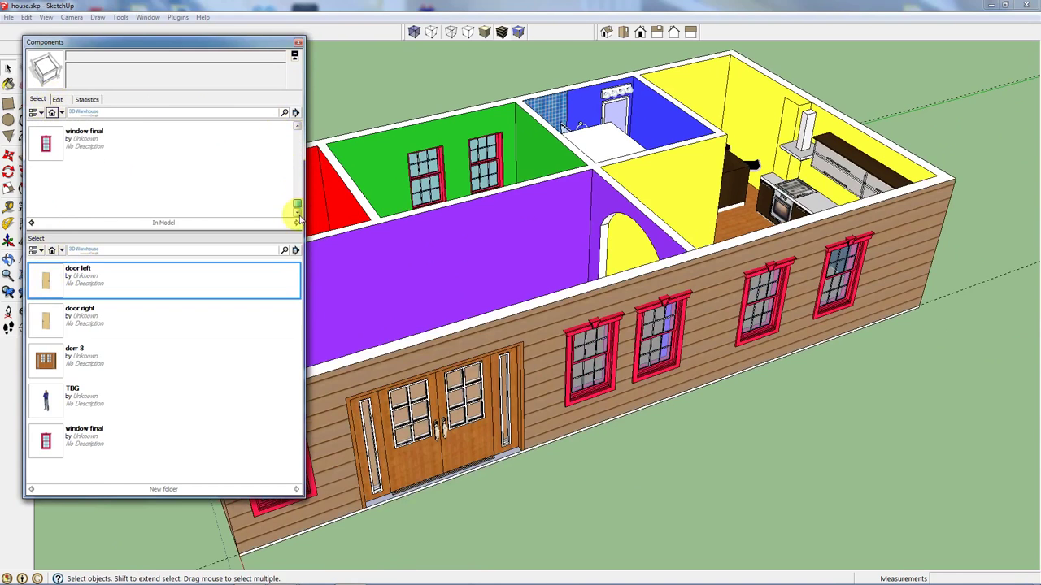
click(297, 42)
- Search the 3D Warehouse for "door frame" models
click(12, 19)
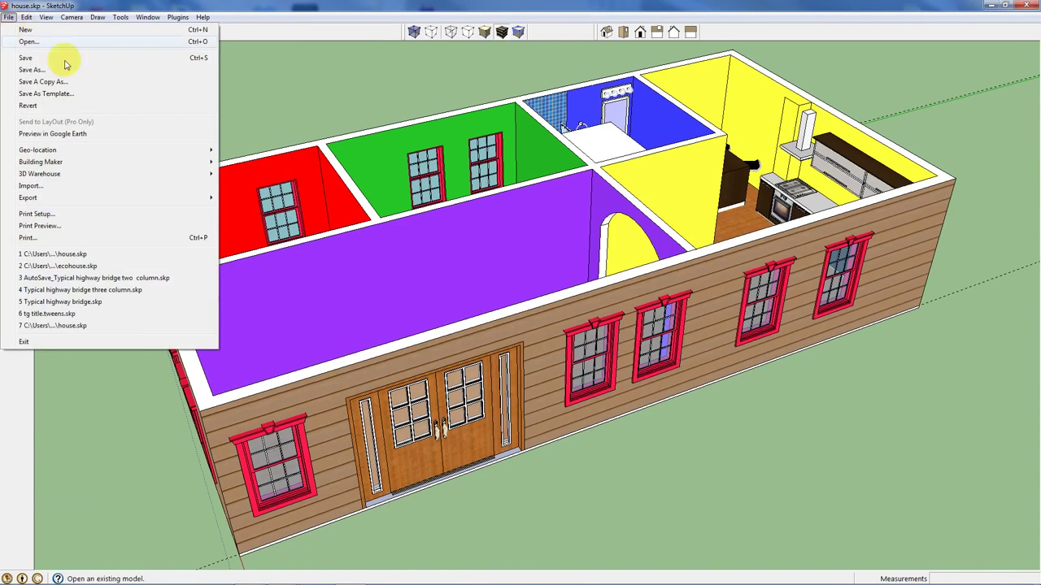
mouse_move(195, 172)
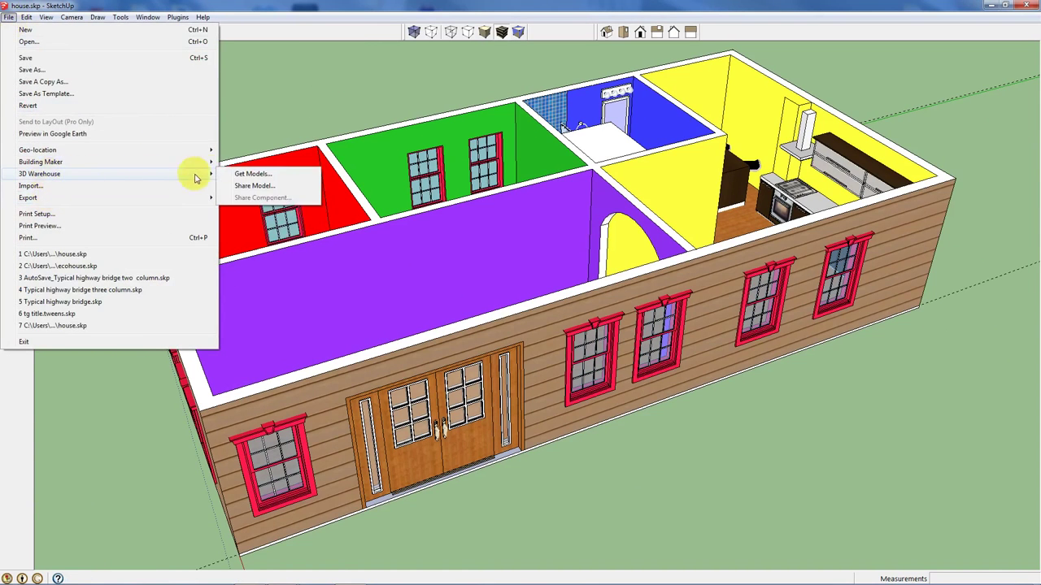
click(234, 174)
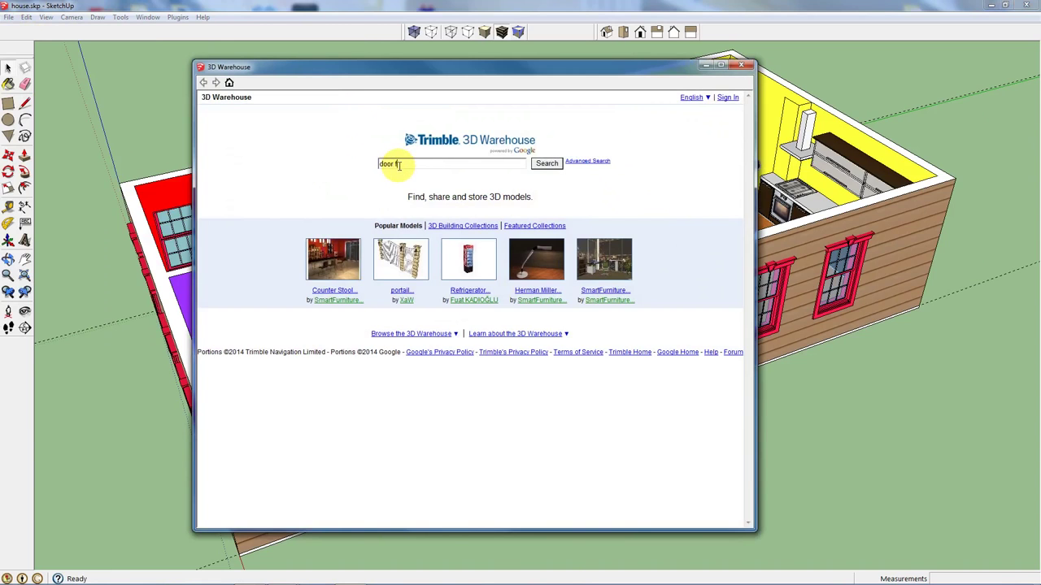
key(Return)
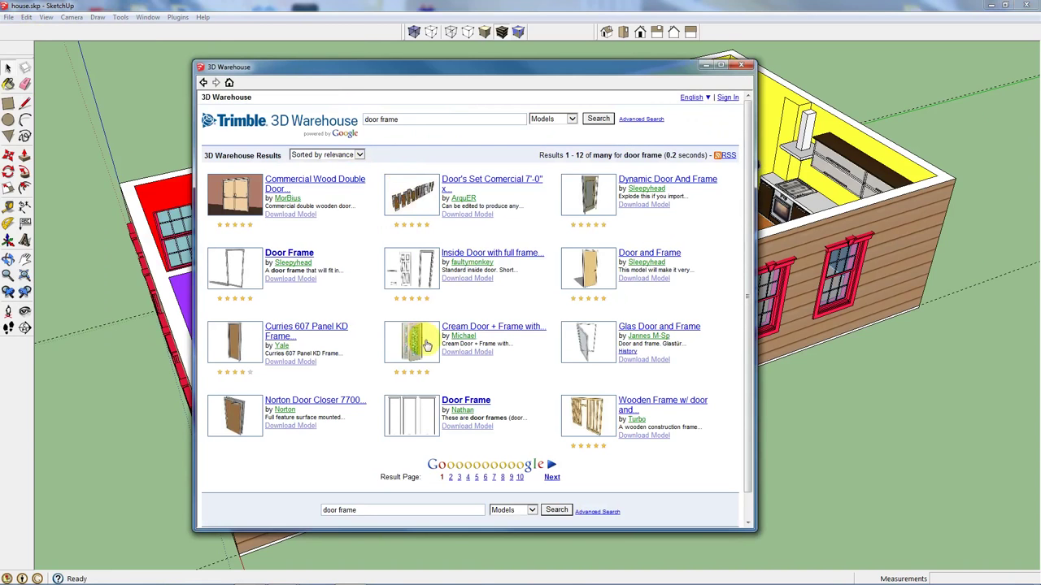
- Load the "Door and Frame" model directly into the house model and place it on the ground in front of the house
click(652, 286)
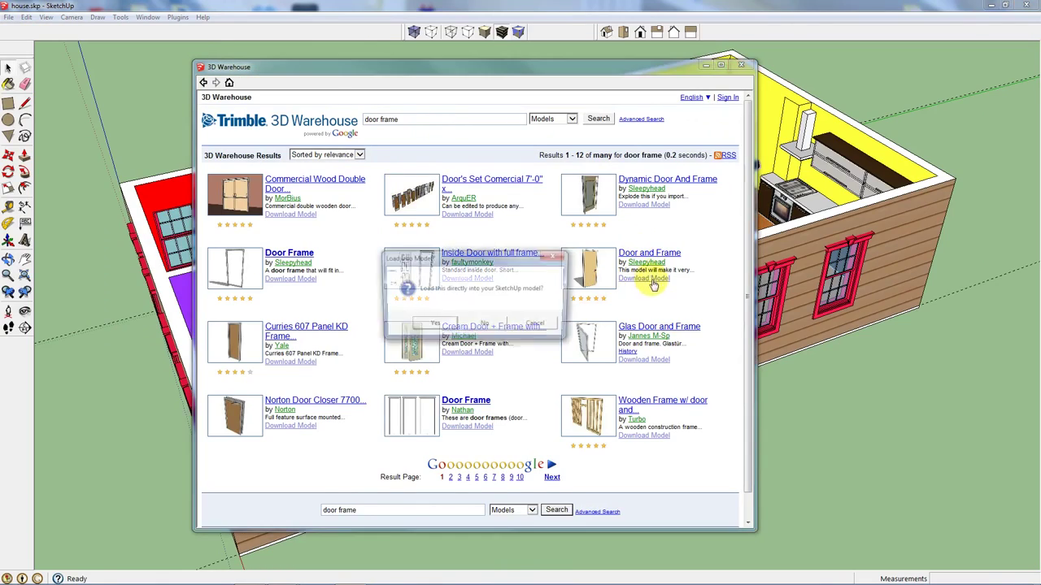
click(428, 326)
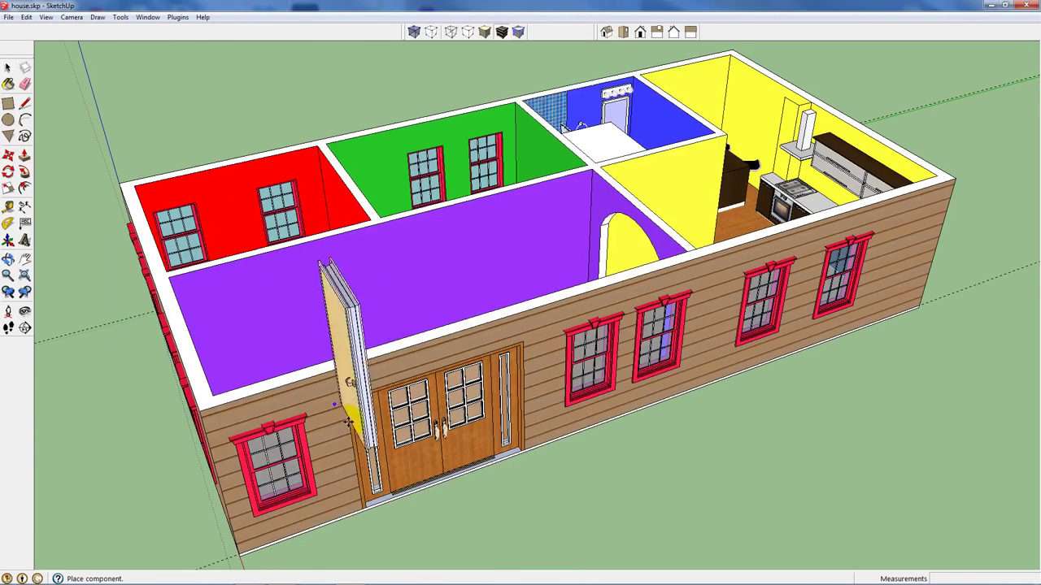
scroll(406, 390, down, 5)
click(507, 470)
- Rotate the door and frame 90 degrees on the ground so it stands parallel to the front wall
scroll(520, 484, up, 6)
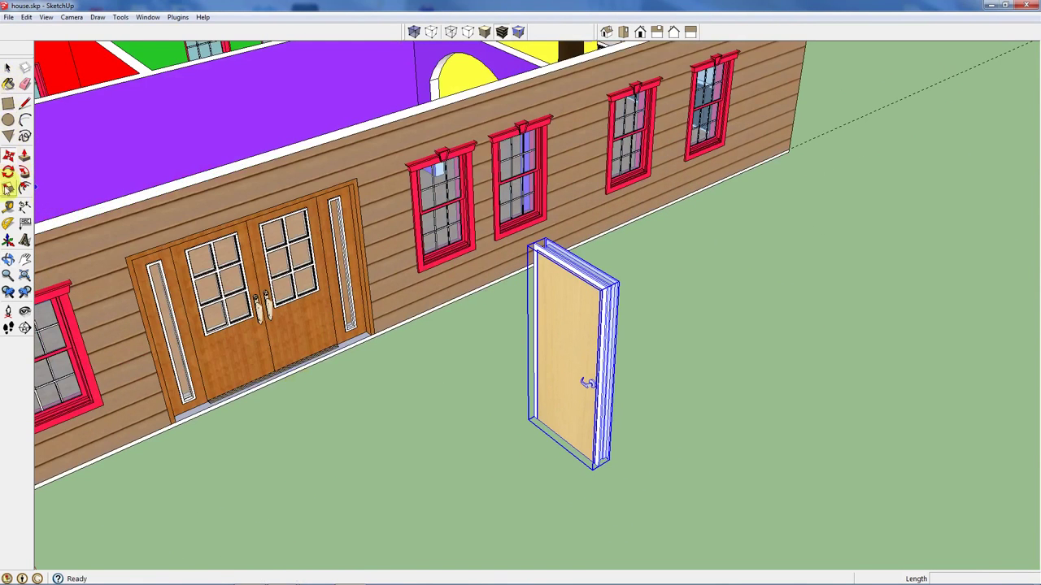
click(528, 433)
click(621, 509)
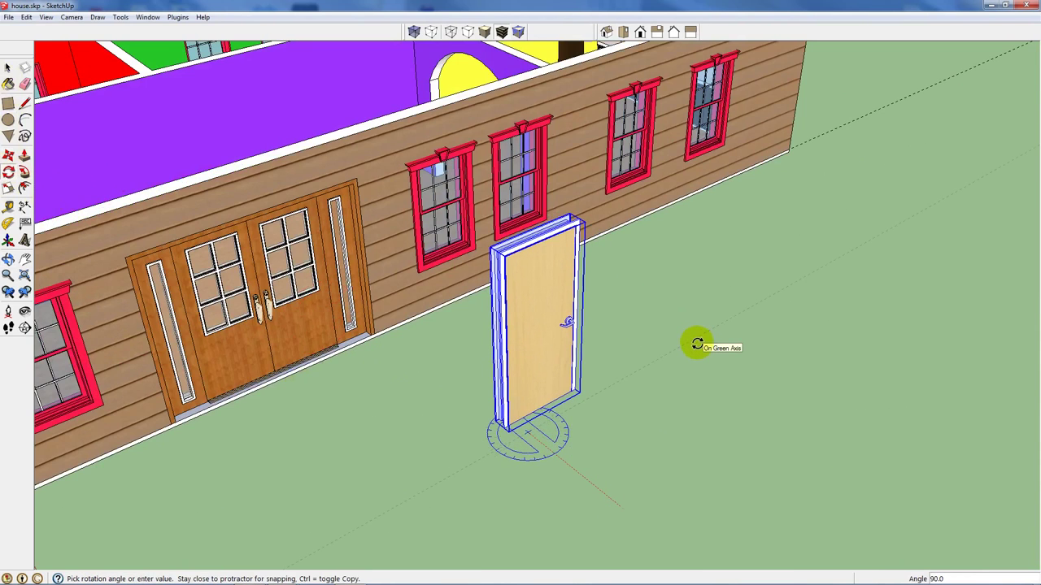
click(695, 348)
- Copy the door and frame about 7' 11" along the green axis, in front of the house
middle_drag(695, 348, 279, 431)
click(9, 155)
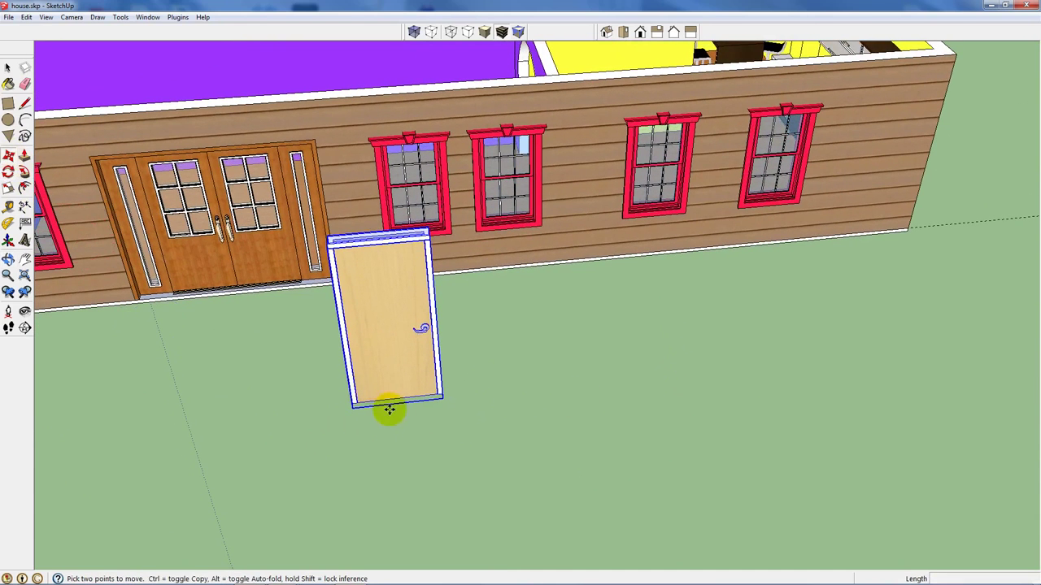
click(352, 404)
key(ctrl)
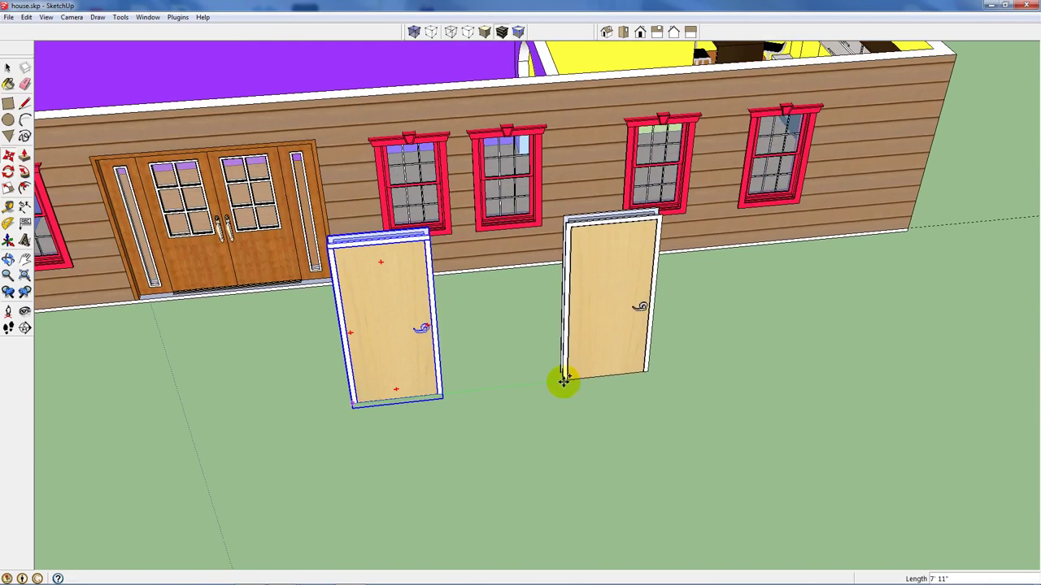
click(563, 380)
- Mirror the copied door along the red axis with the Scale tool so its handle is on the opposite side, and deselect it
click(8, 188)
middle_drag(325, 406, 488, 423)
scroll(743, 241, up, 3)
scroll(743, 241, up, 2)
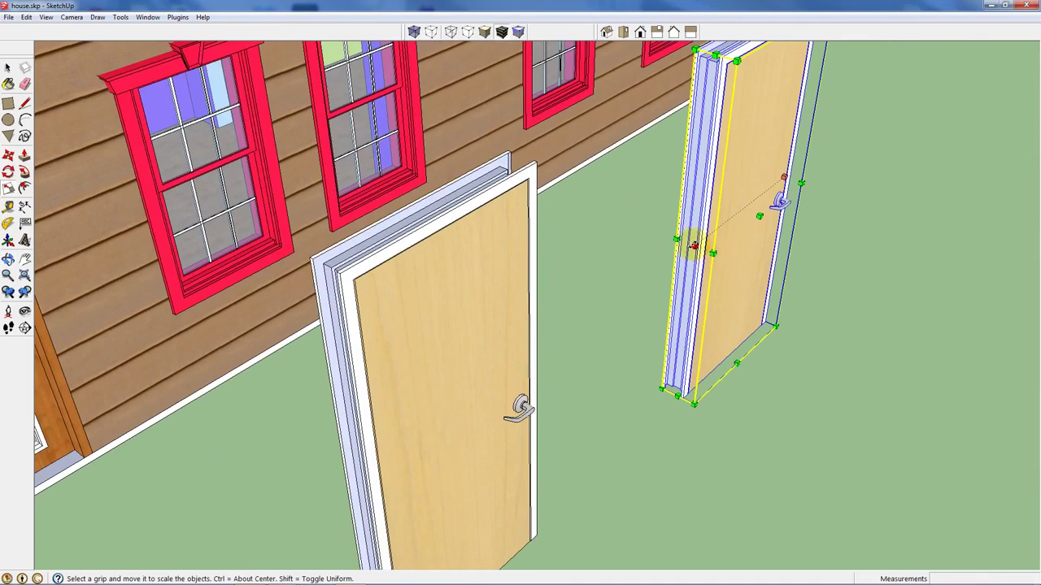
drag(694, 246, 884, 132)
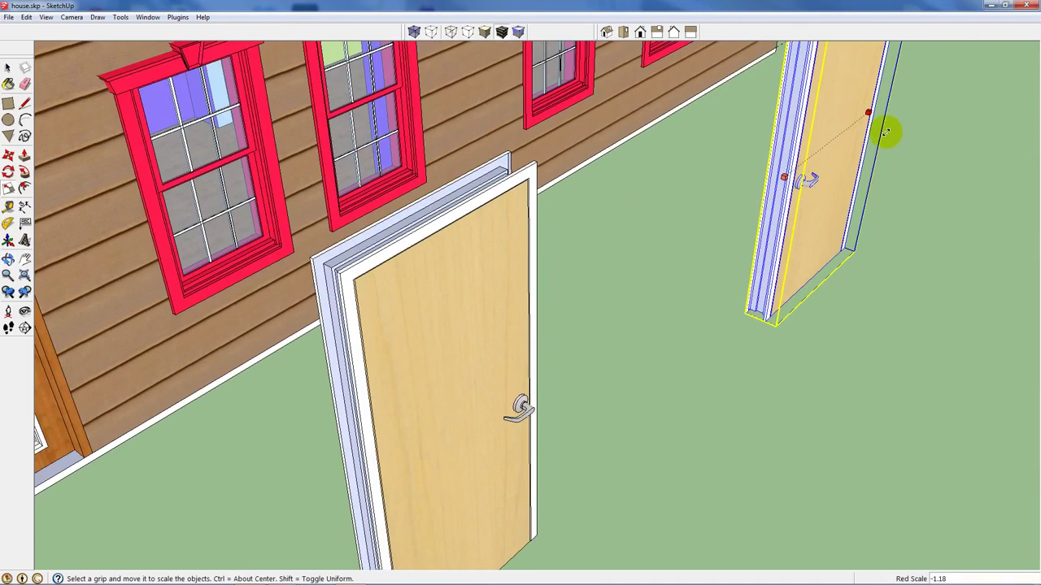
key(Return)
scroll(791, 376, down, 3)
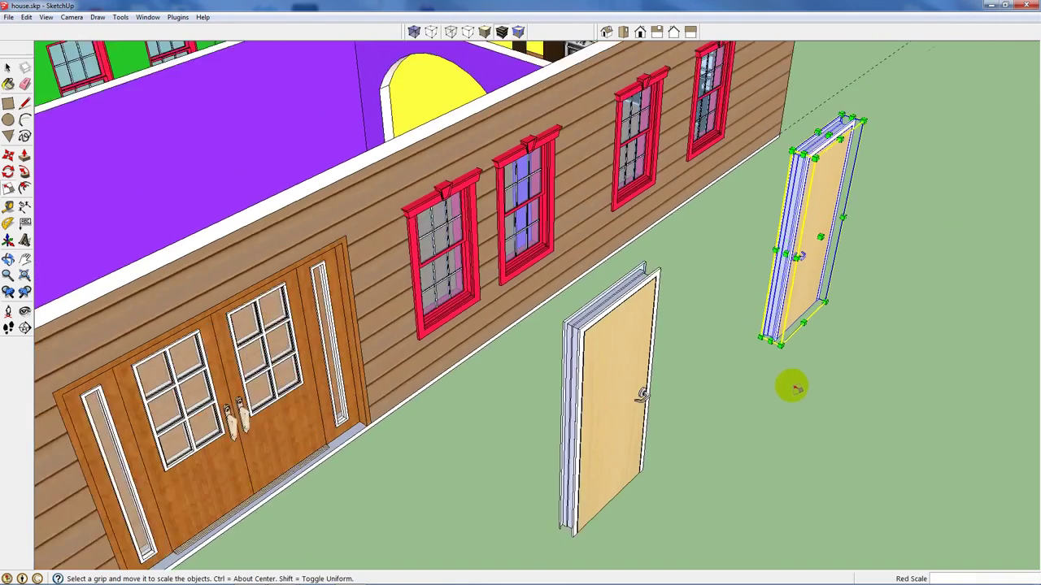
middle_drag(789, 387, 576, 434)
scroll(569, 390, down, 2)
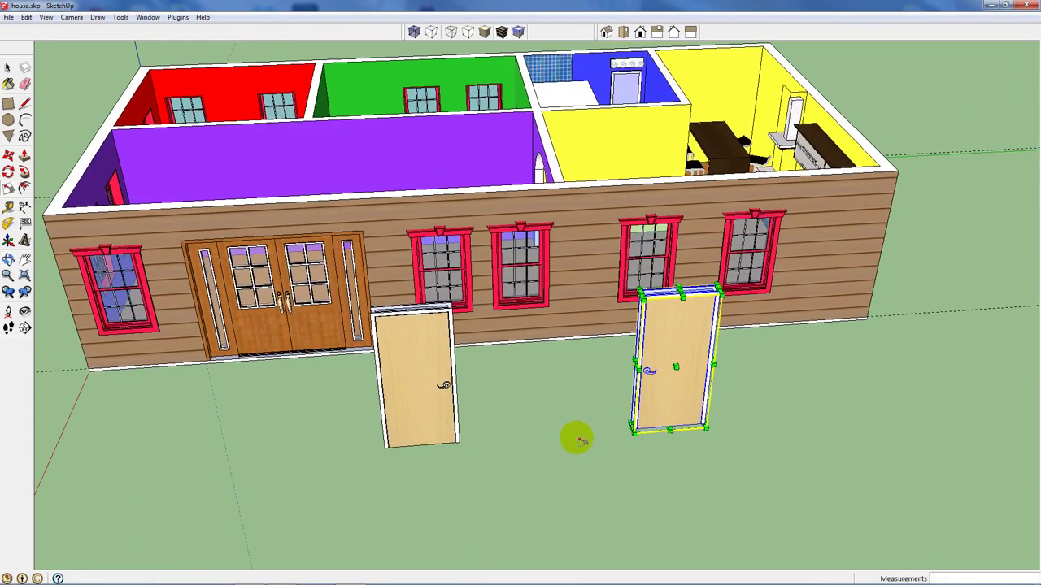
scroll(571, 425, up, 3)
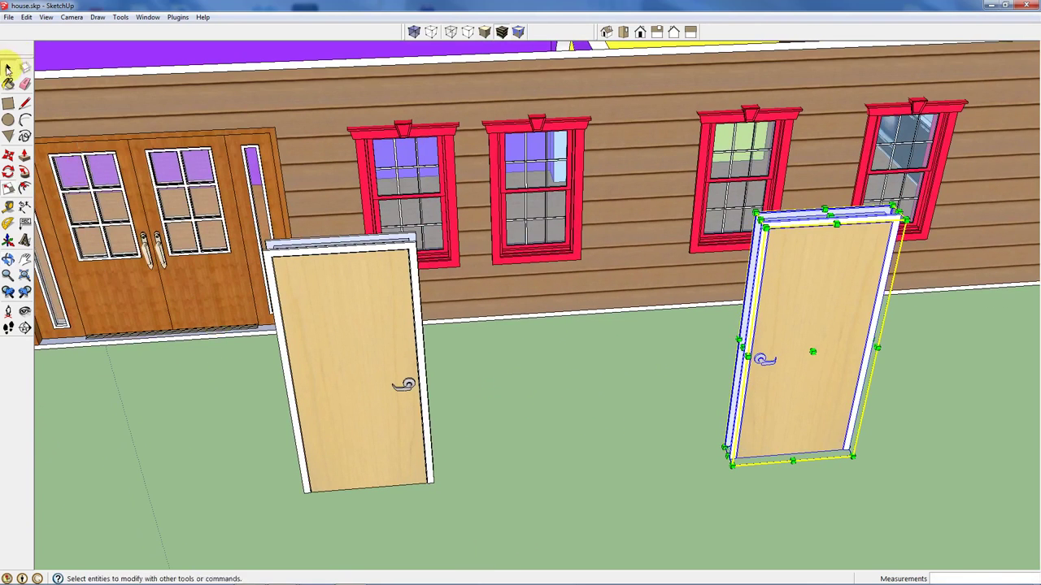
click(7, 70)
scroll(640, 460, up, 2)
click(814, 499)
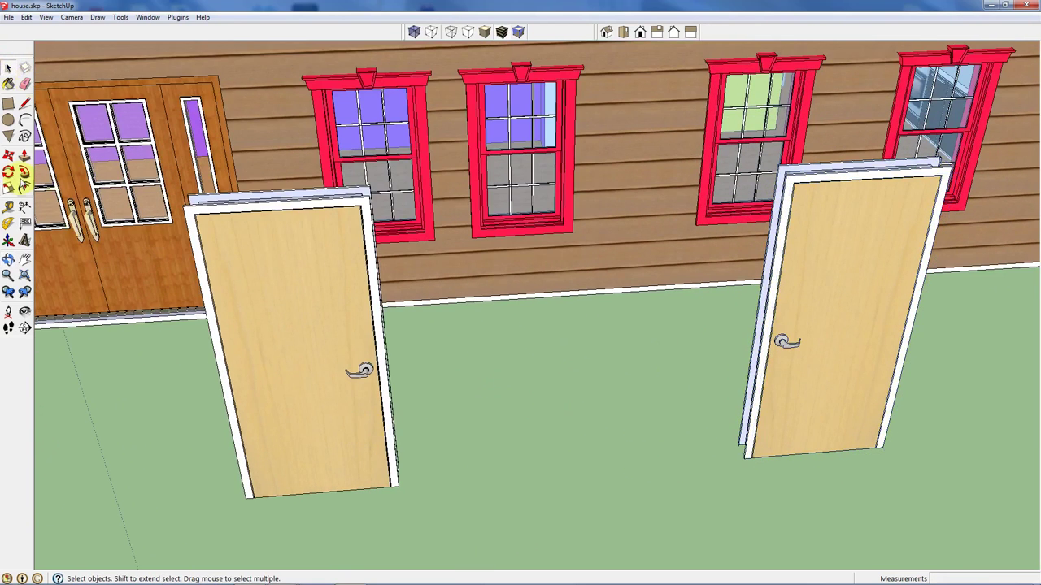
- Copy the mirrored door onto the purple wall that borders the red room, with its bottom corner on the floor edge
click(8, 155)
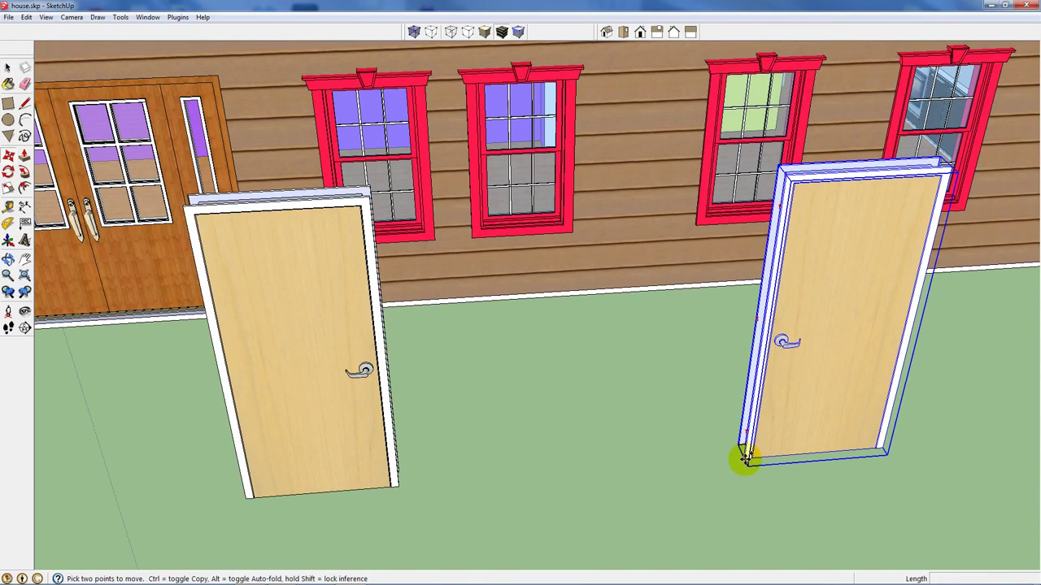
click(744, 460)
key(ctrl)
scroll(642, 455, down, 5)
scroll(417, 303, up, 3)
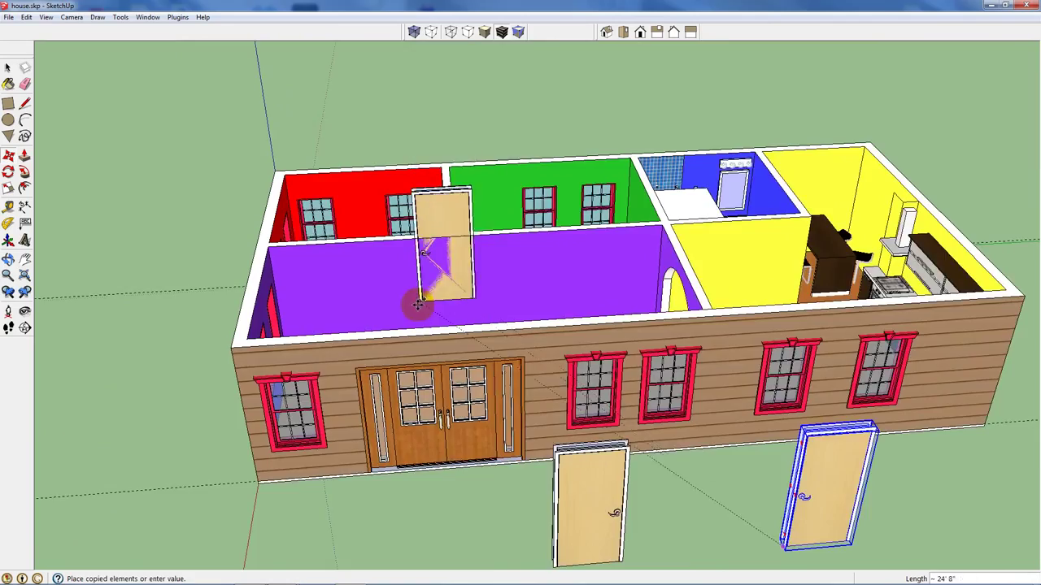
scroll(417, 303, up, 5)
middle_drag(371, 263, 442, 426)
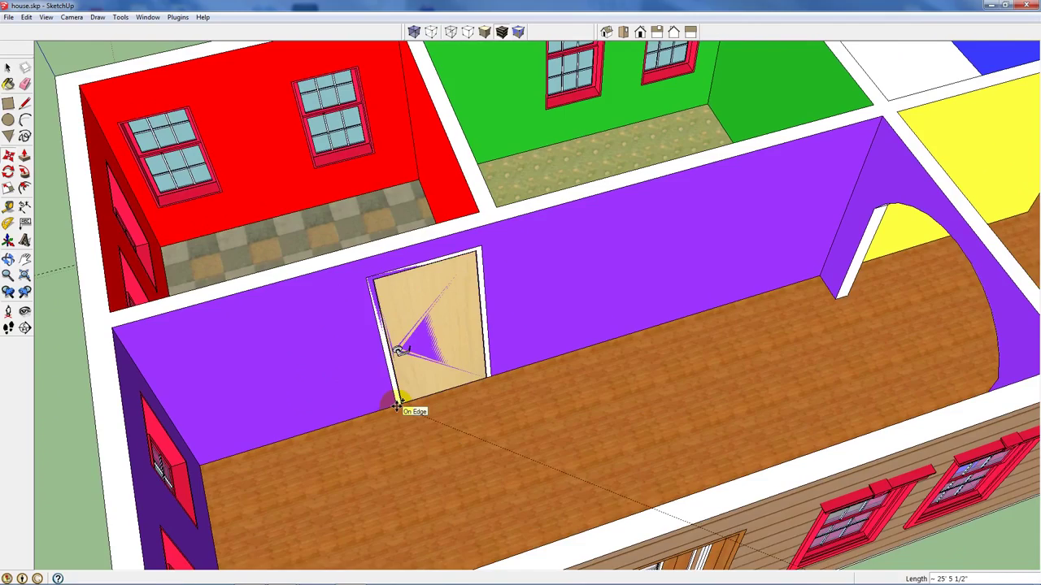
click(396, 404)
- Copy the original door onto the purple wall that borders the green room, beside the first interior door and on the floor edge
scroll(492, 429, down, 6)
middle_drag(585, 435, 581, 567)
key(m)
scroll(580, 567, up, 8)
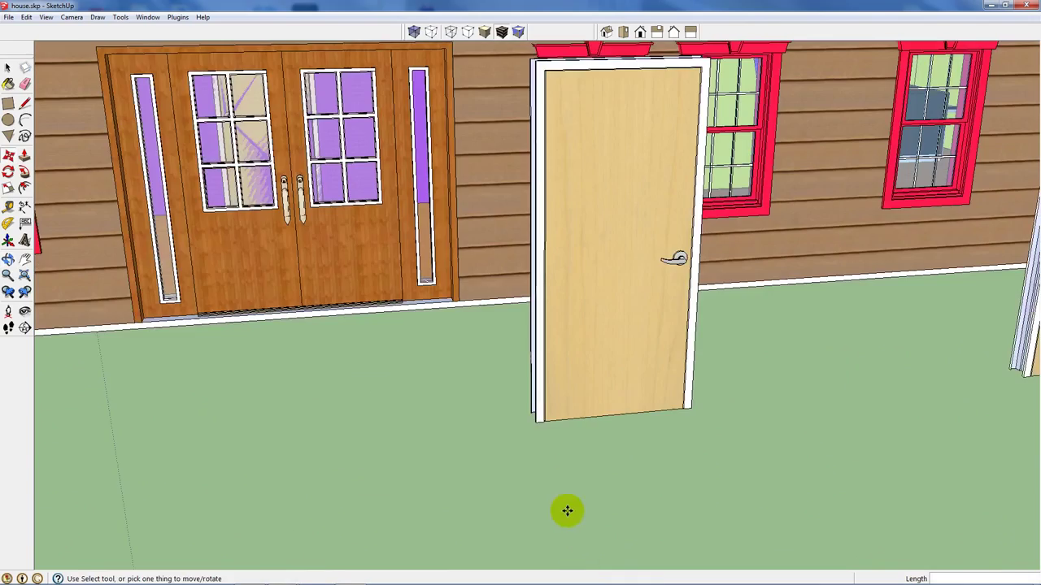
key(ctrl)
click(536, 422)
scroll(488, 539, down, 6)
middle_drag(488, 539, 488, 349)
scroll(488, 348, up, 5)
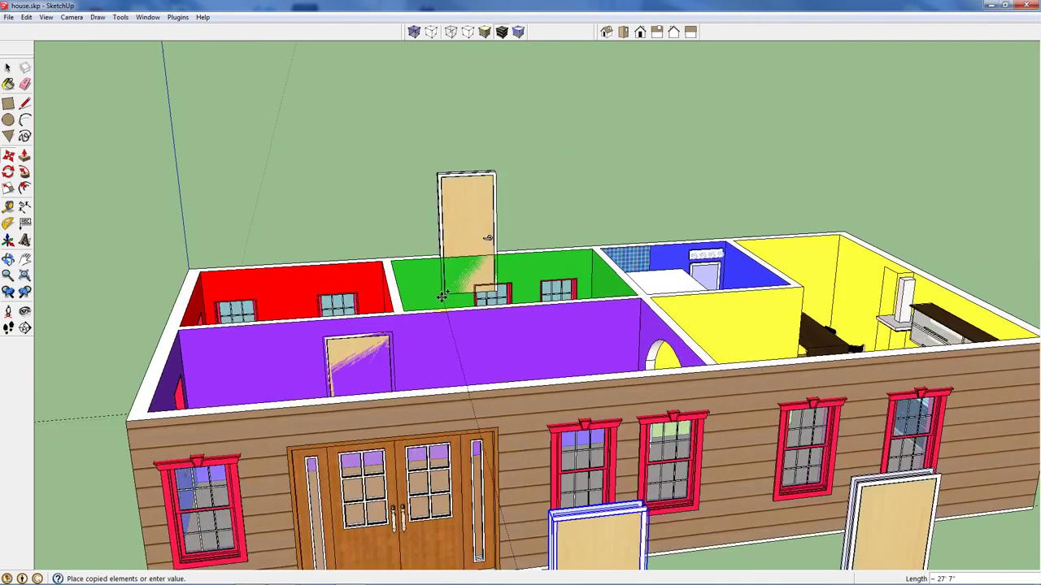
scroll(441, 295, up, 4)
scroll(496, 337, down, 3)
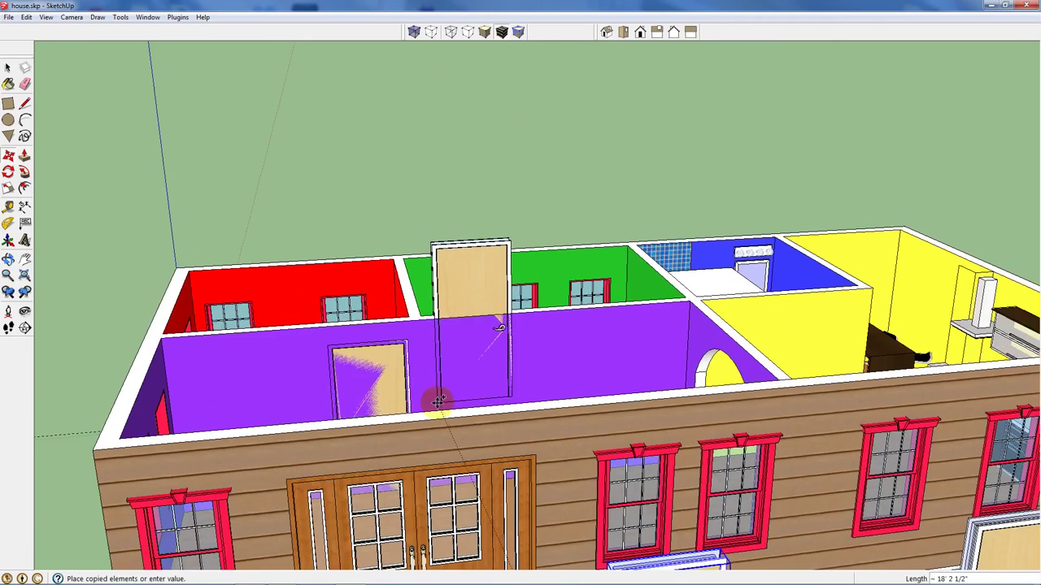
middle_drag(439, 401, 442, 480)
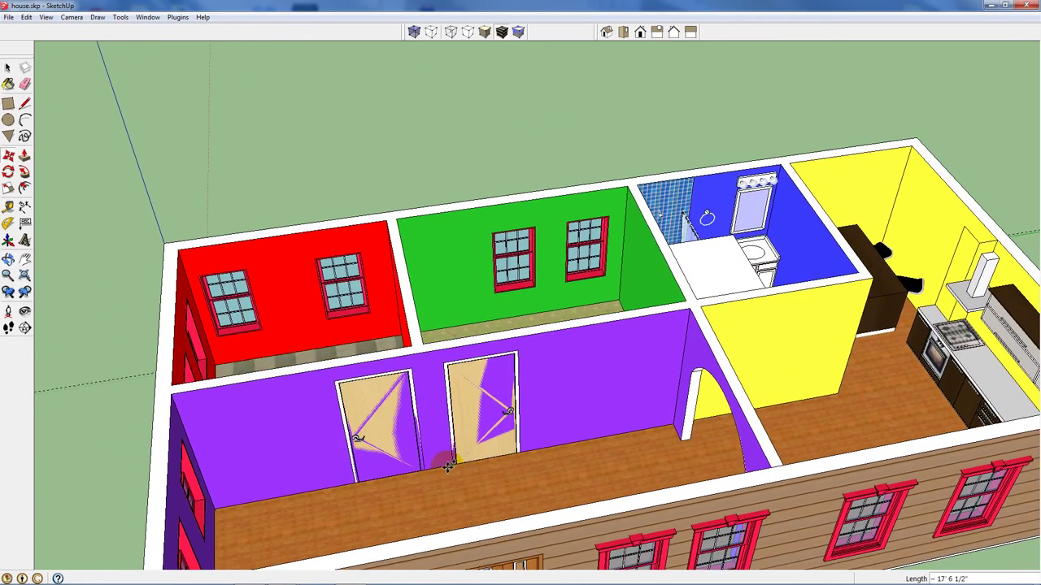
click(448, 465)
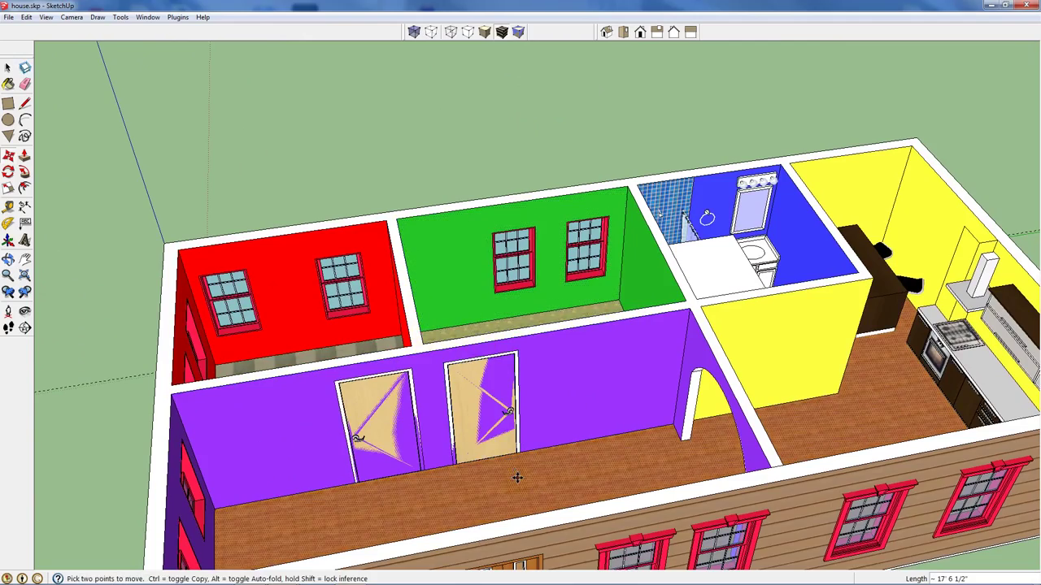
- Copy the mirrored door onto the yellow bathroom wall near its kitchen corner, with its bottom corner on the floor edge
scroll(517, 477, down, 6)
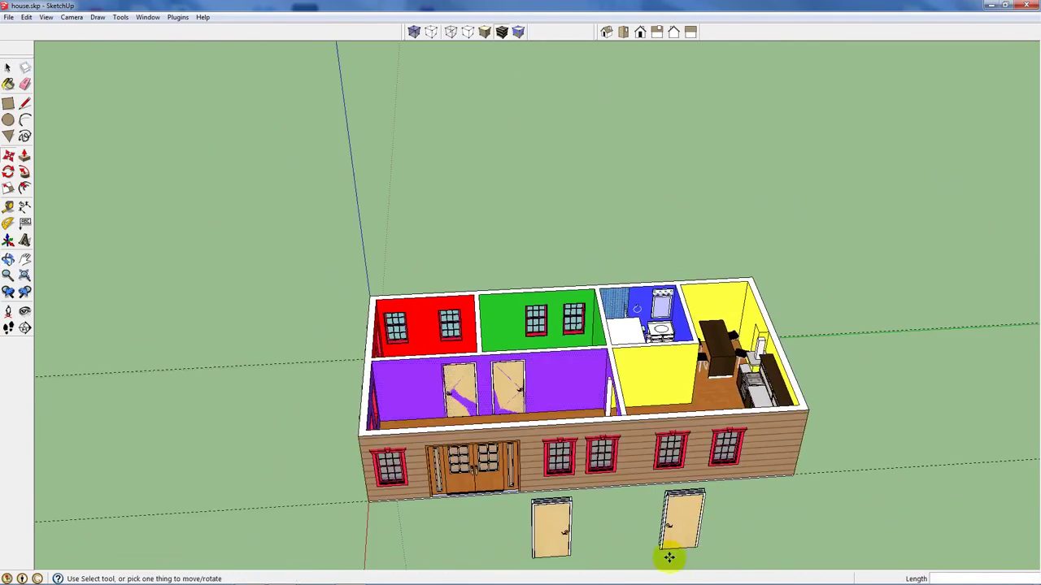
scroll(668, 557, up, 10)
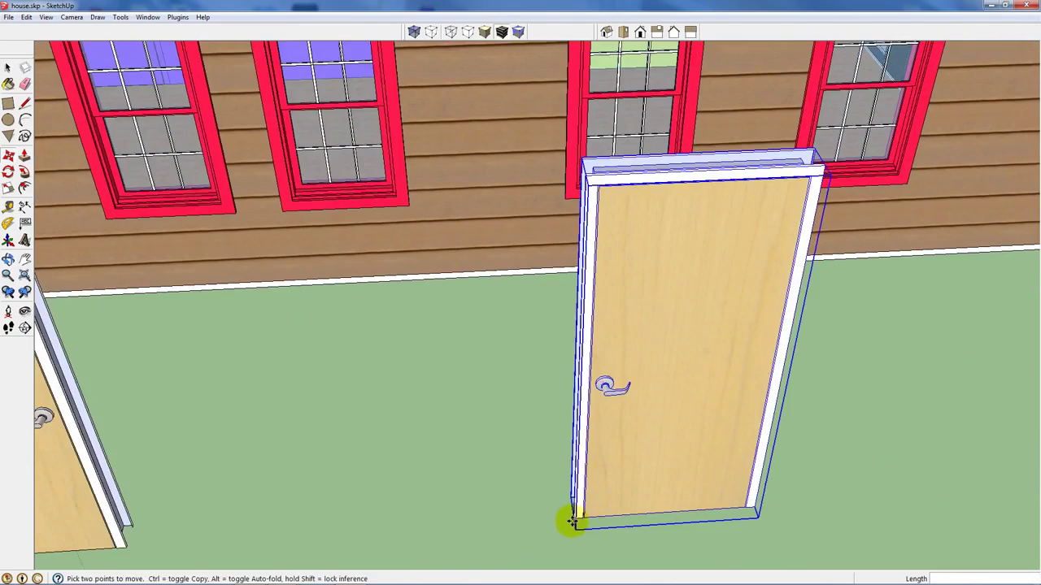
click(574, 520)
scroll(530, 480, down, 5)
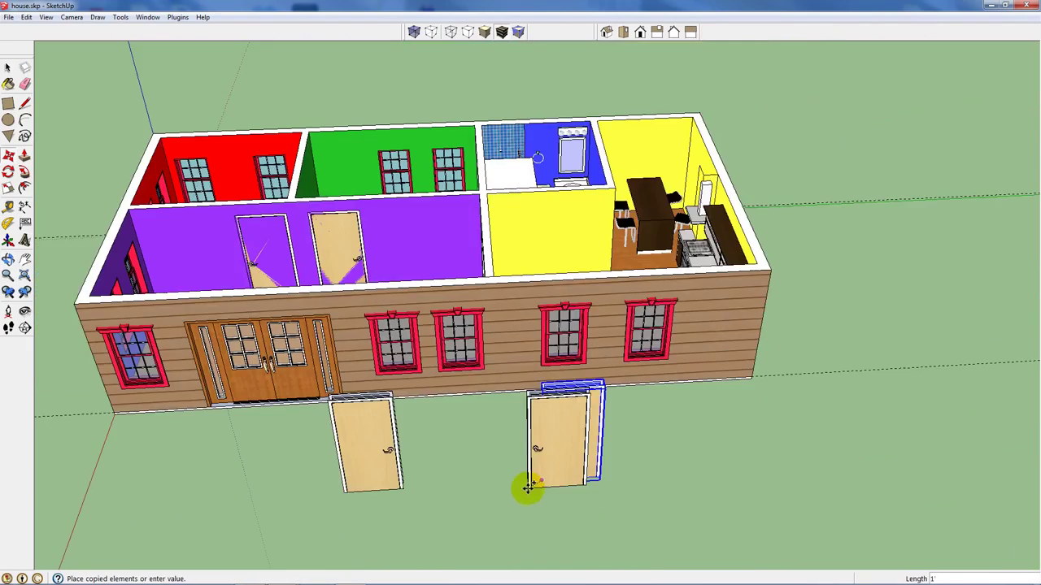
scroll(538, 228, up, 8)
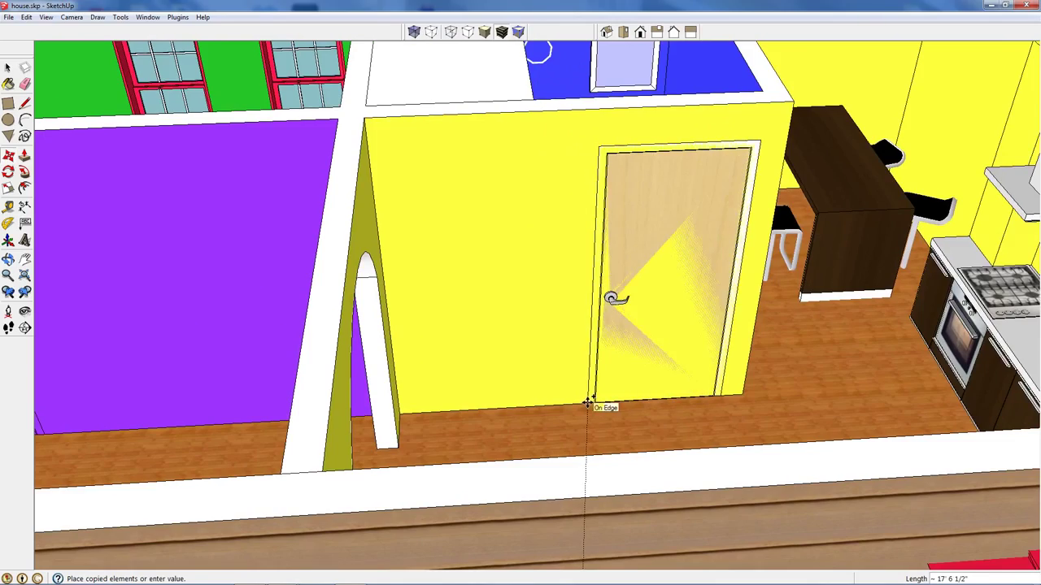
click(590, 401)
- Cut the red room's doorway by drawing a rectangle around its door frame on the purple wall and pushing it through
scroll(738, 351, down, 10)
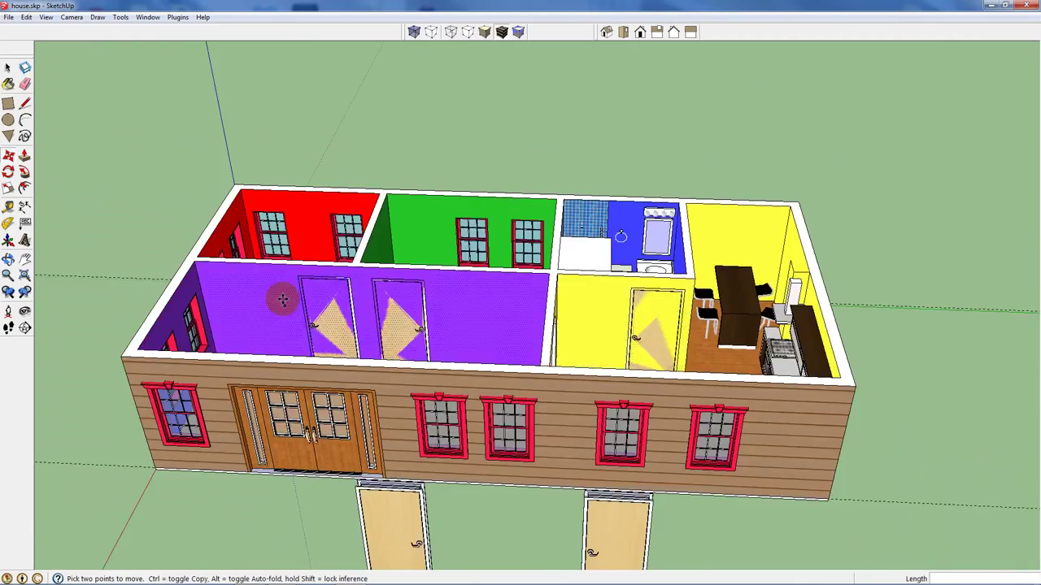
scroll(282, 300, up, 8)
middle_drag(325, 330, 366, 296)
click(8, 103)
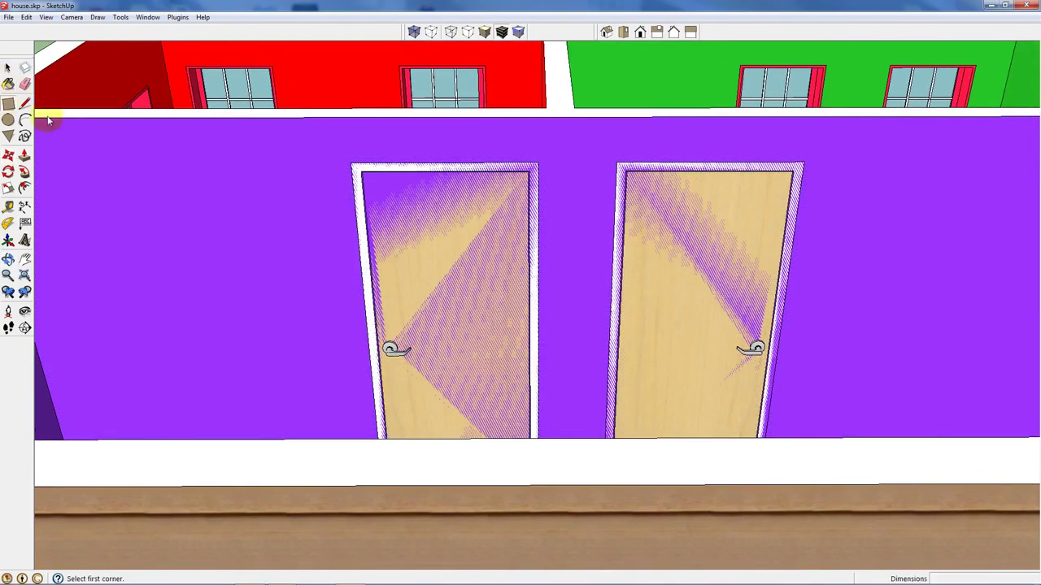
click(360, 161)
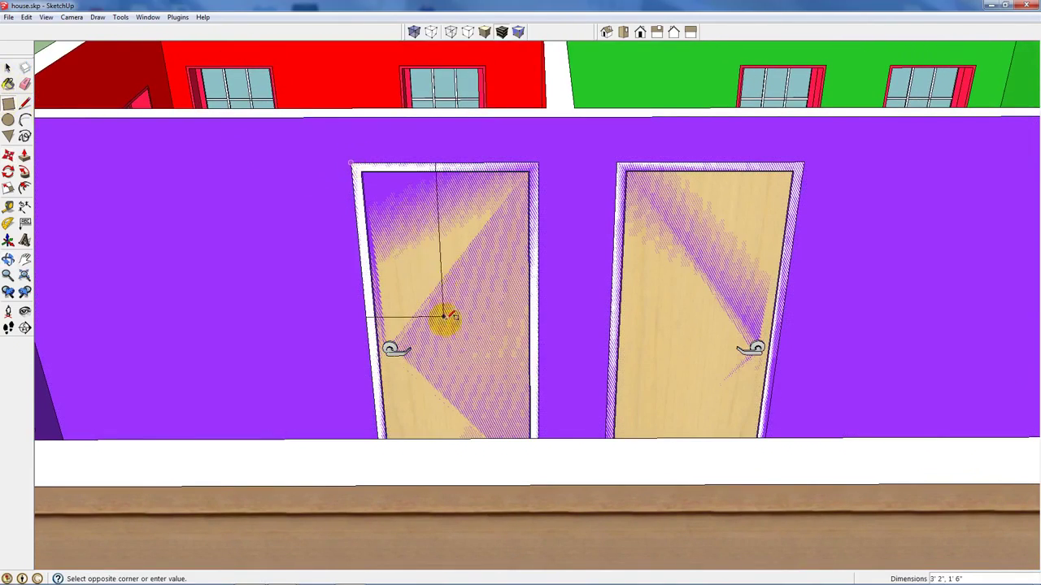
scroll(435, 329, down, 3)
middle_drag(430, 341, 452, 424)
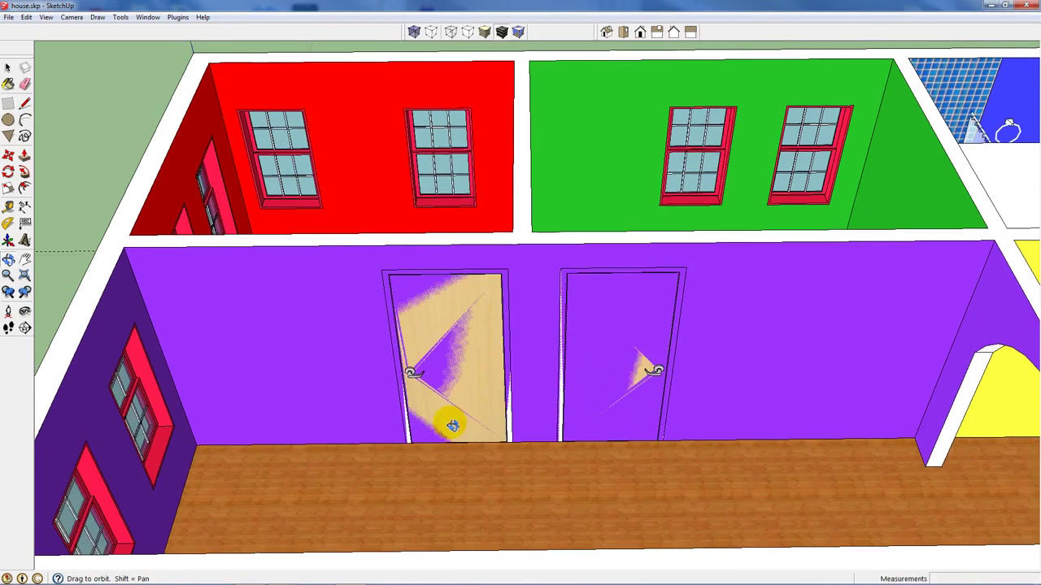
click(517, 439)
click(25, 155)
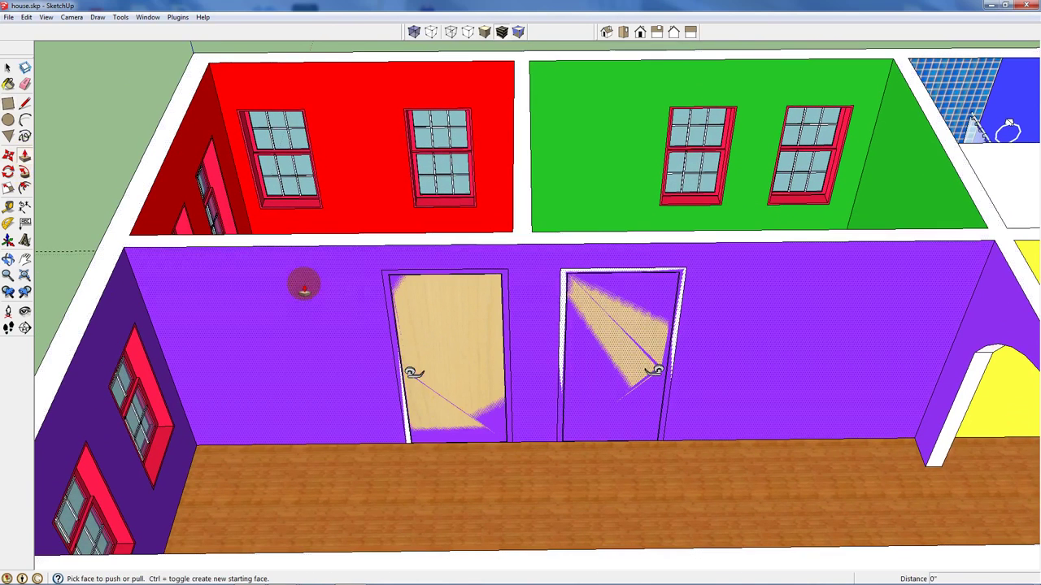
drag(411, 309, 341, 303)
- Cut the green room's doorway with a 7' 2" by 3' 4" rectangle around its door frame, pushed 6" through the purple wall
click(9, 102)
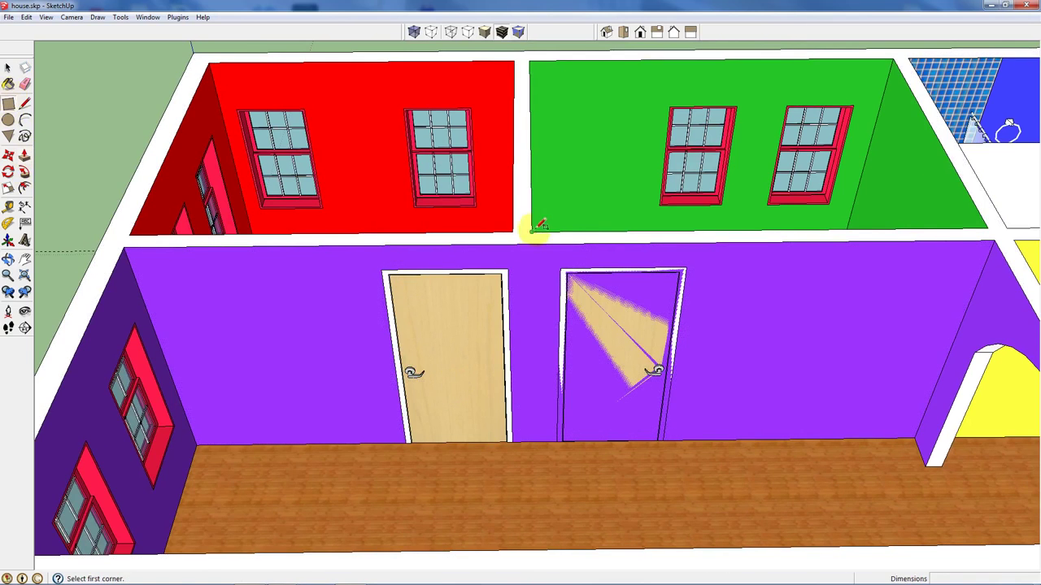
click(561, 268)
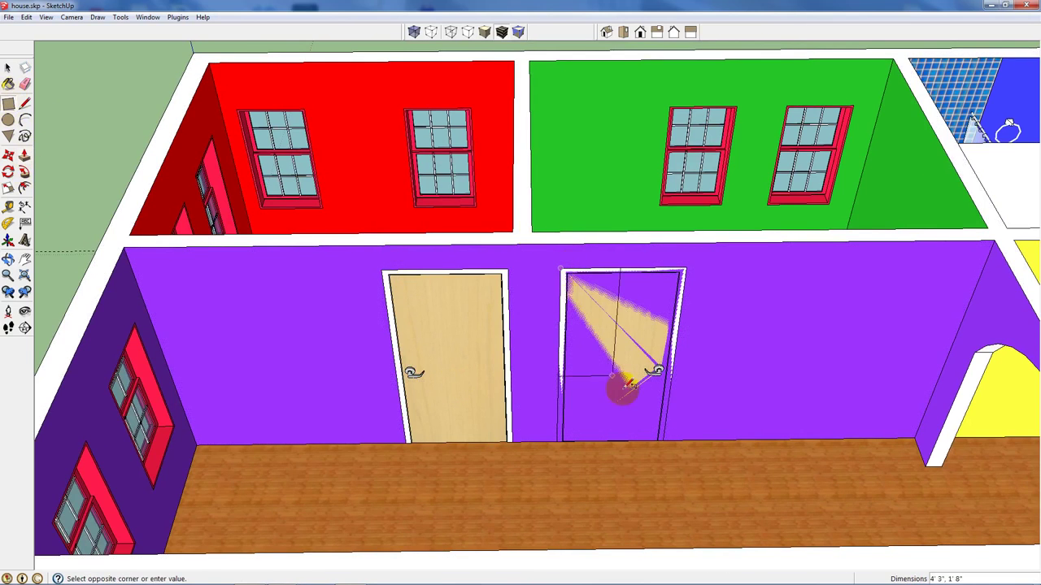
click(667, 437)
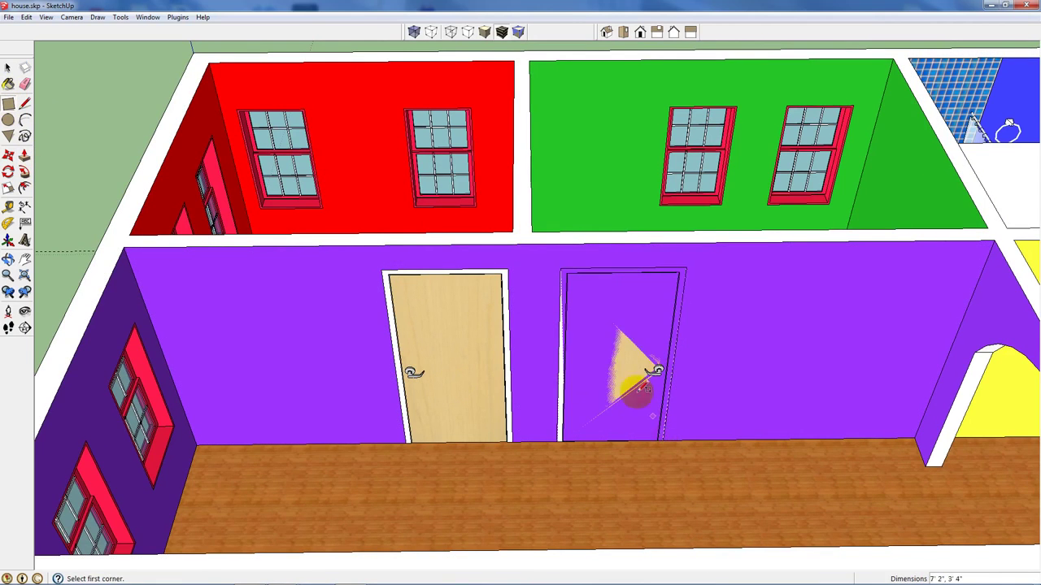
click(25, 156)
click(609, 302)
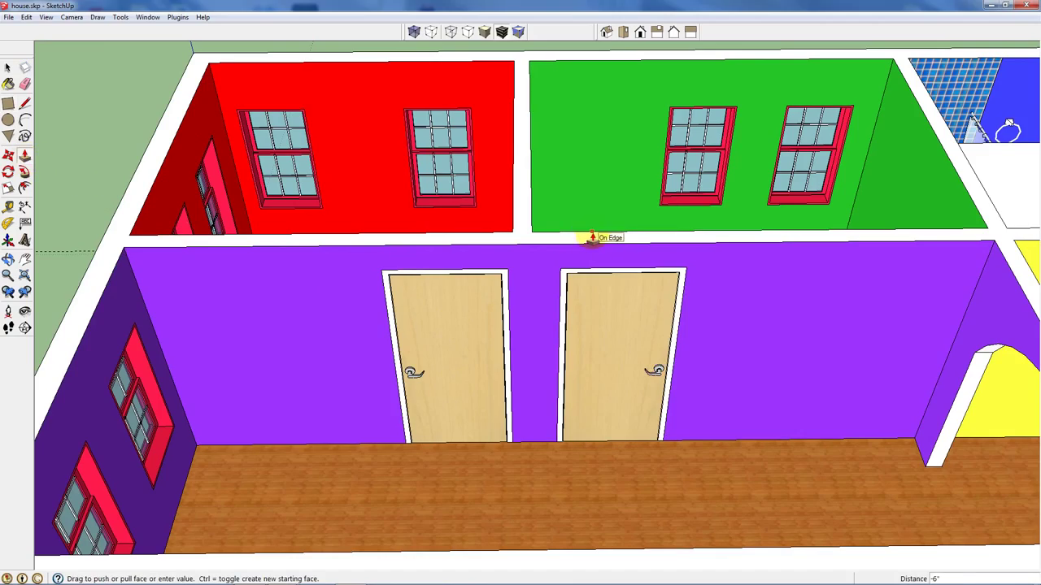
- Draw a 7' 2" by 3' 4" rectangle around the bathroom door's frame on the yellow wall
middle_drag(592, 237, 271, 371)
scroll(444, 246, up, 6)
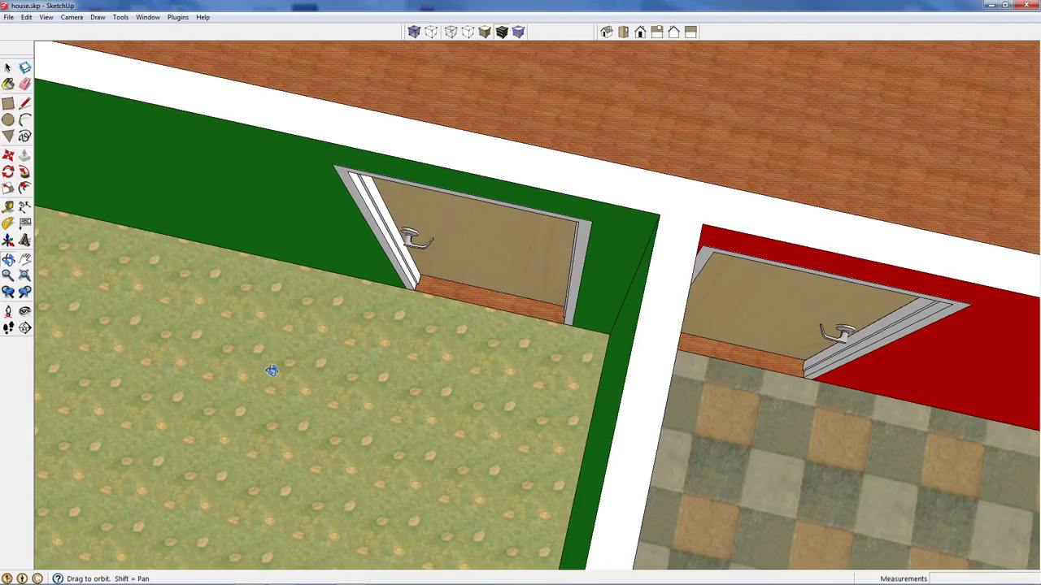
middle_drag(272, 371, 679, 263)
scroll(516, 274, down, 3)
scroll(569, 268, down, 5)
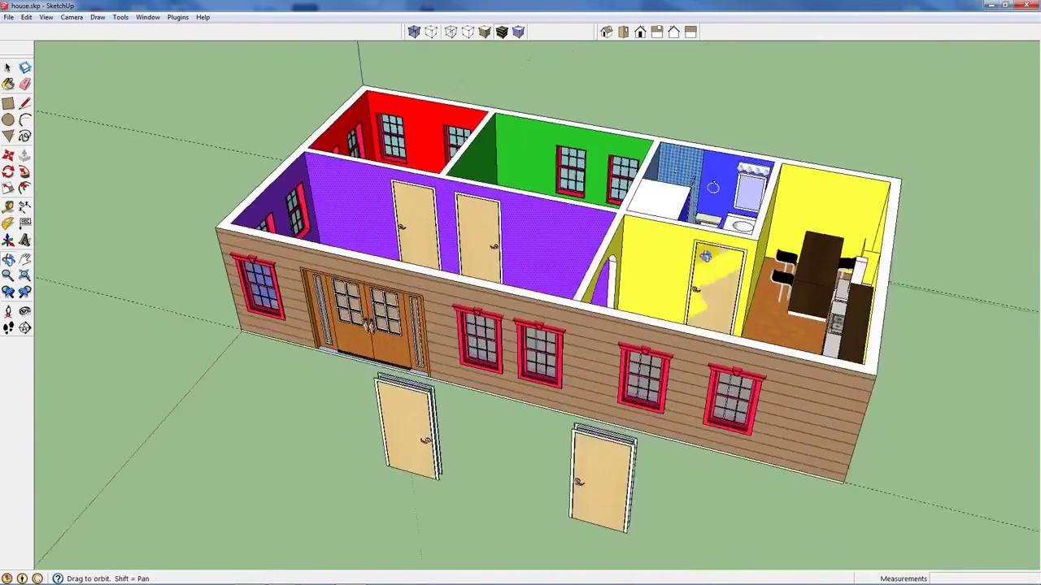
scroll(679, 263, up, 10)
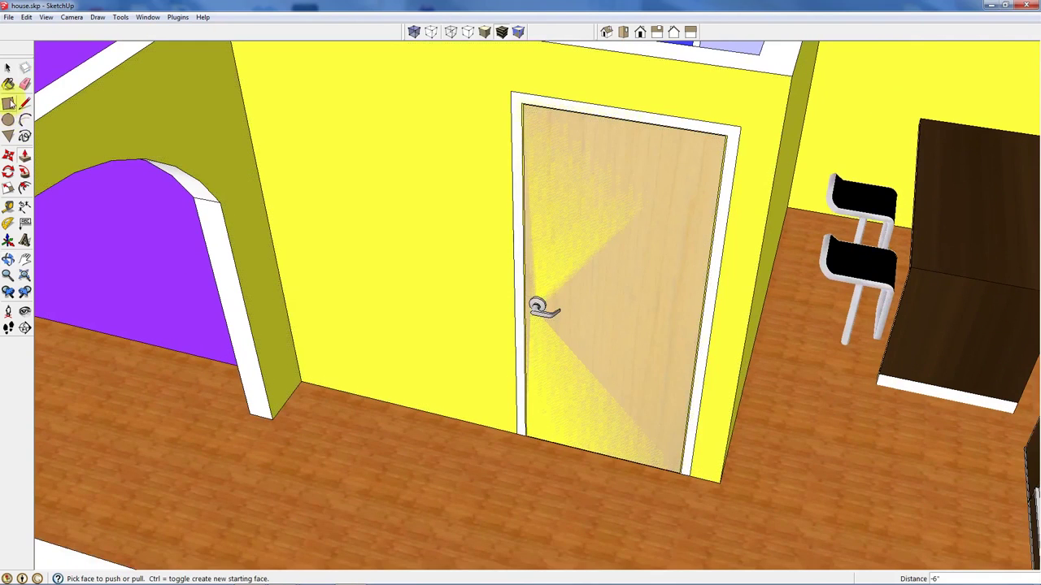
click(8, 103)
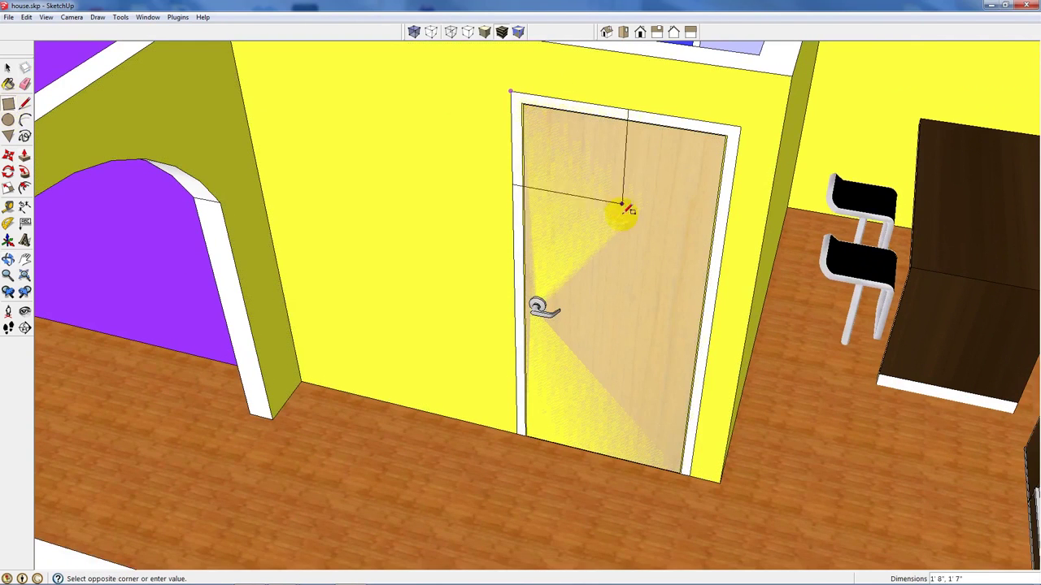
click(693, 468)
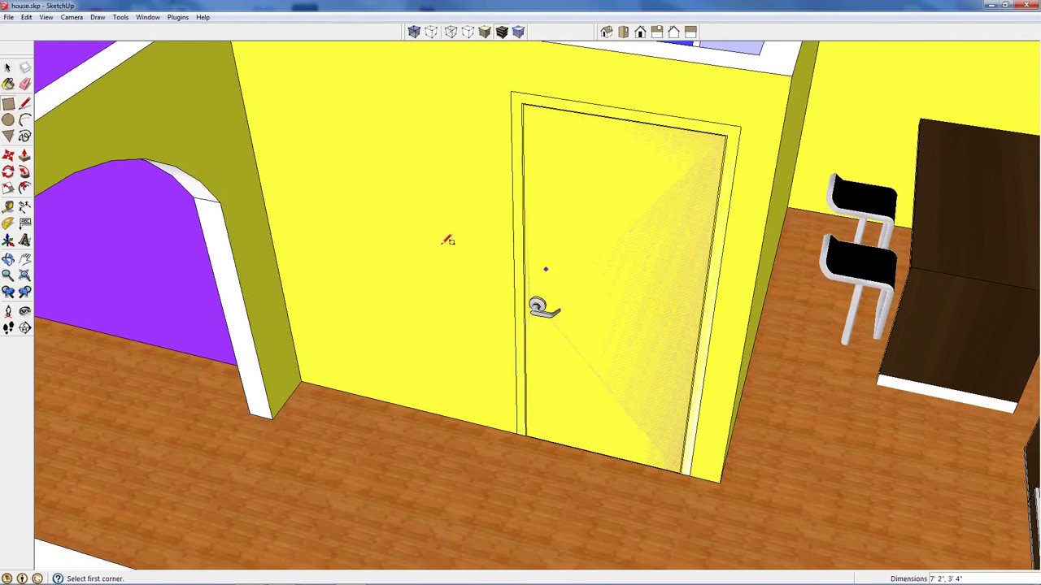
middle_drag(39, 137, 62, 177)
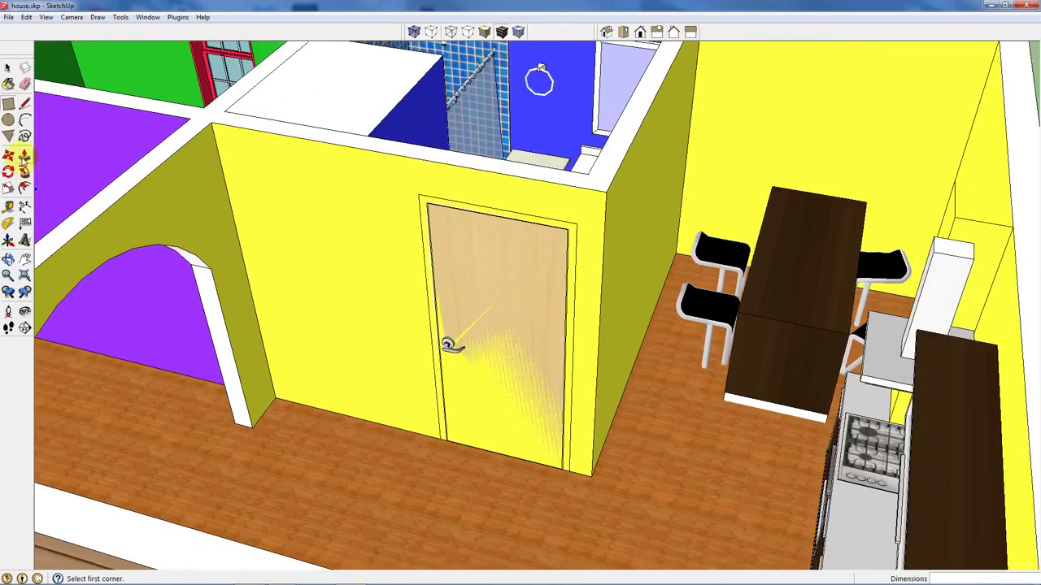
- Push the door-frame rectangle on the yellow bathroom wall 6" through to cut the doorway
click(25, 156)
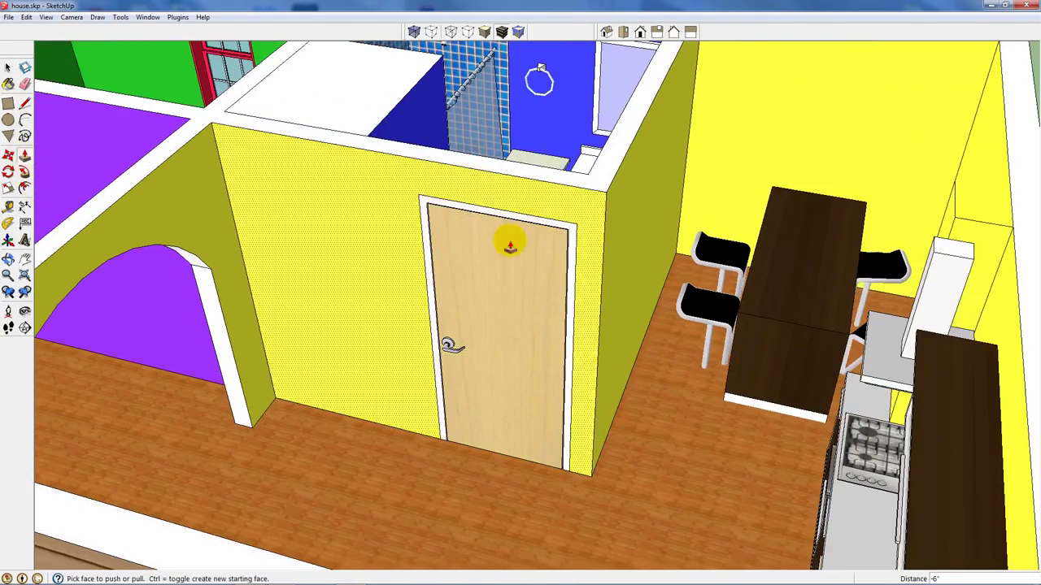
scroll(509, 244, down, 10)
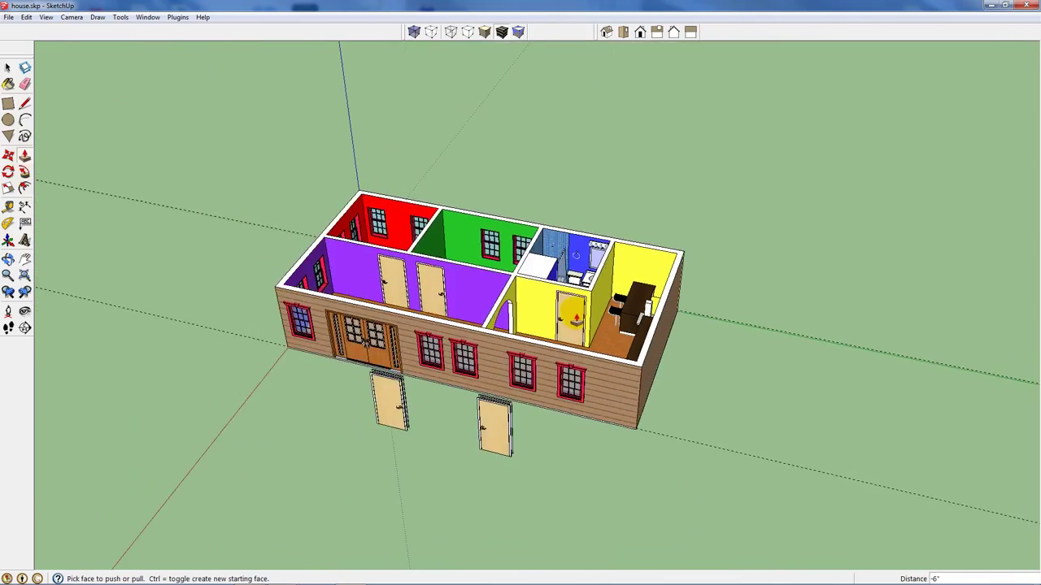
- Delete the two leftover doors standing outside the house and remove all construction guides
middle_drag(573, 315, 874, 221)
click(8, 68)
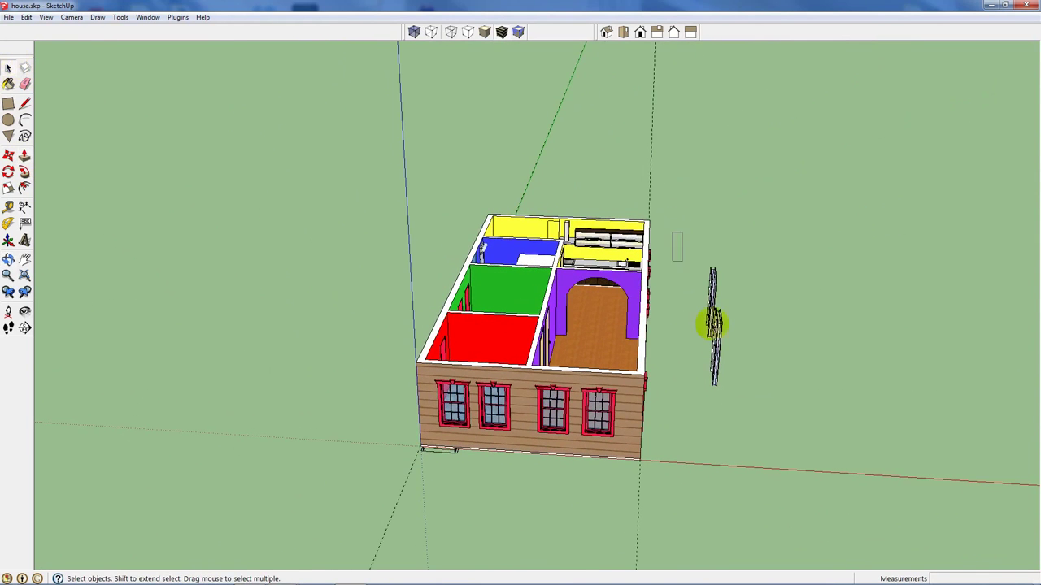
click(711, 325)
middle_drag(784, 317, 443, 348)
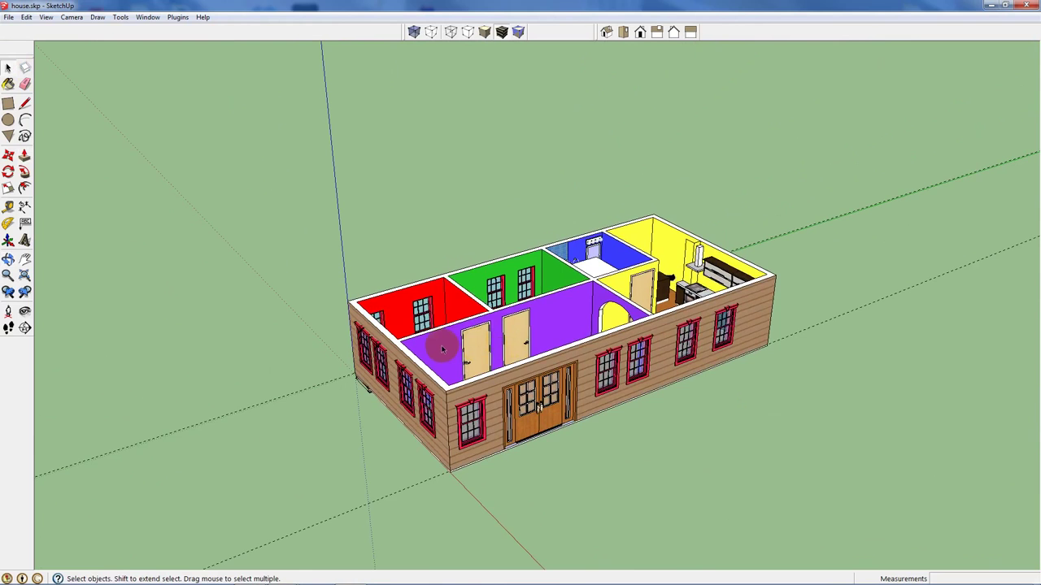
click(27, 17)
click(65, 122)
- Delete the leftover door and frame components lying beneath the house's corner at the origin
scroll(378, 193, down, 2)
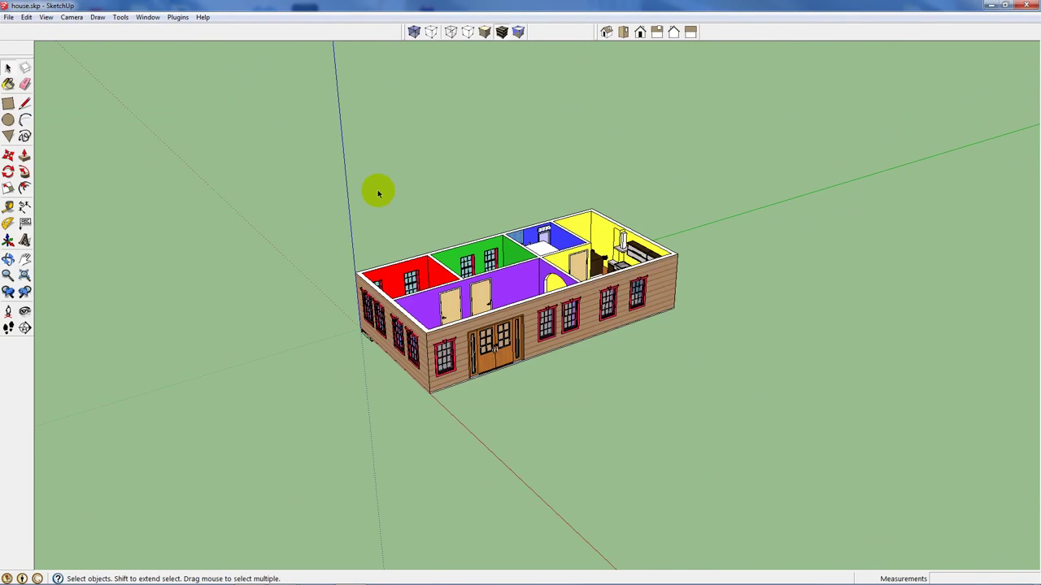
middle_drag(378, 192, 377, 392)
scroll(371, 383, up, 5)
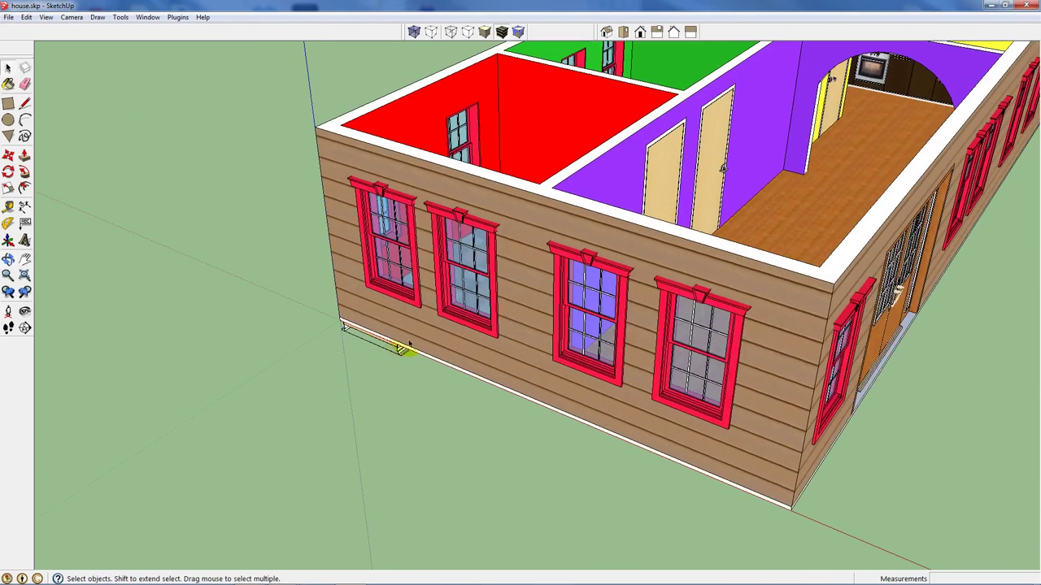
middle_drag(398, 388, 537, 187)
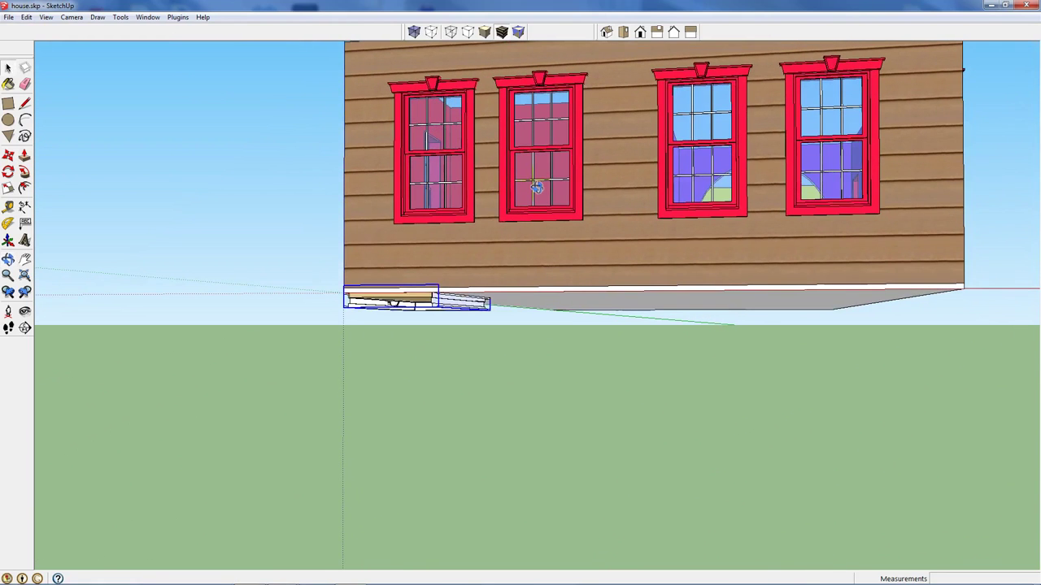
click(260, 315)
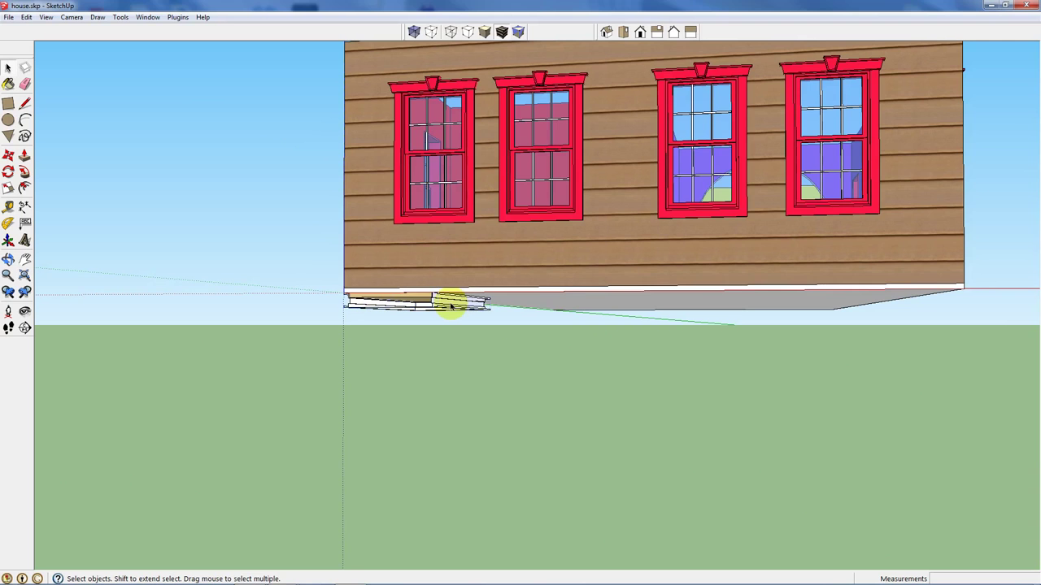
key(Delete)
middle_drag(456, 336, 529, 279)
scroll(383, 409, down, 5)
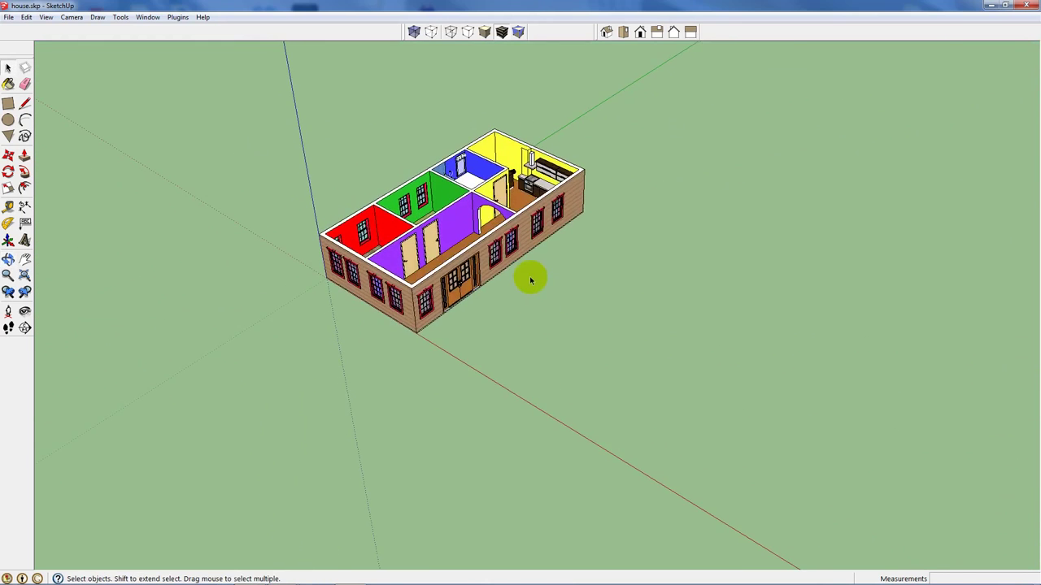
- Draw a ground rectangle about 402' 5" by 381' 11" around the house and reverse its face
scroll(516, 330, down, 4)
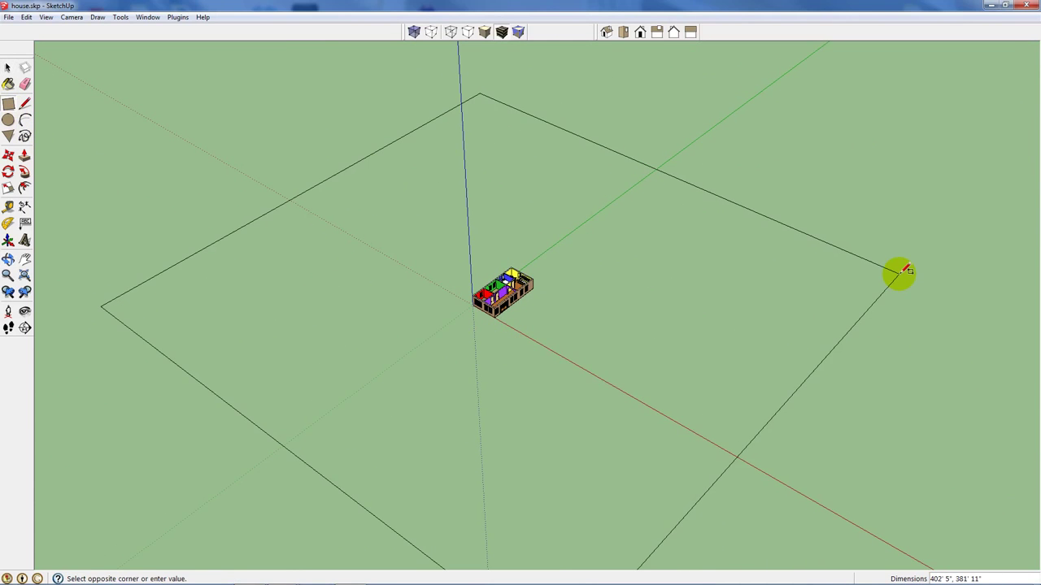
click(899, 275)
click(7, 68)
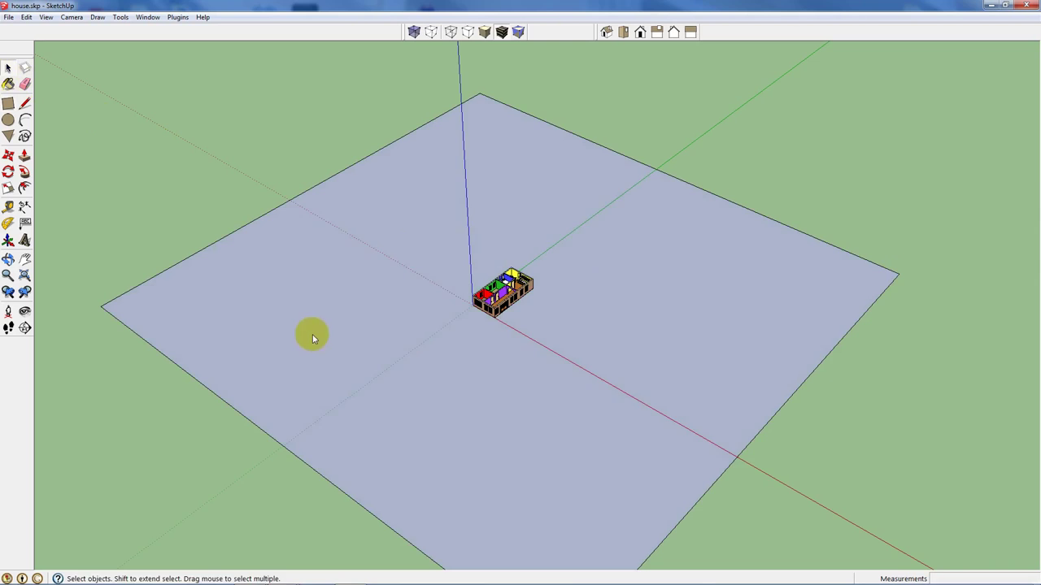
right_click(311, 334)
click(370, 443)
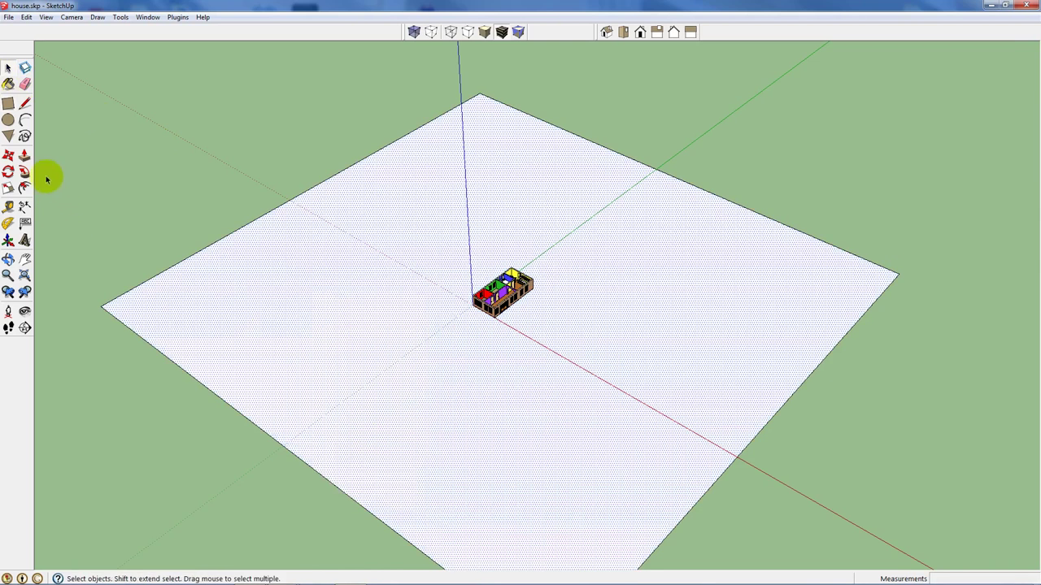
- Paint the ground face with the Vegetation_Grass_Artificial material, turn on shadows and close the materials browser
click(12, 84)
click(203, 137)
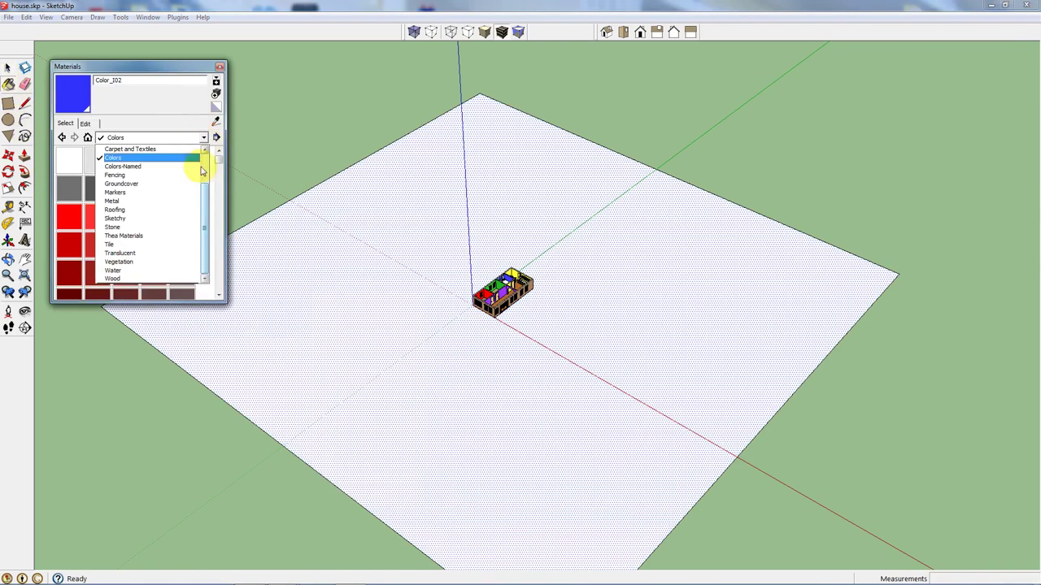
click(170, 259)
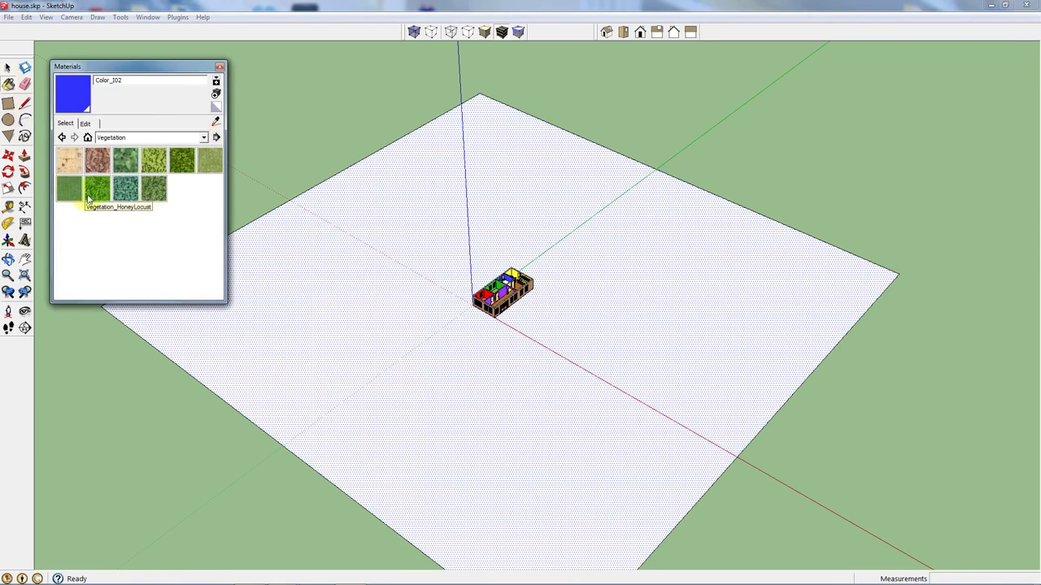
click(70, 189)
click(351, 288)
click(7, 69)
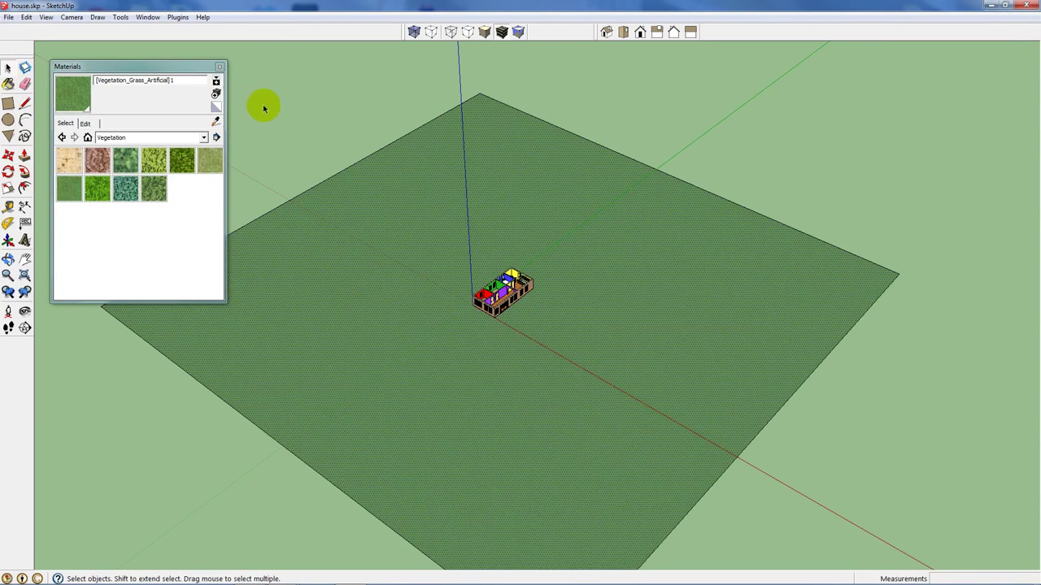
click(242, 137)
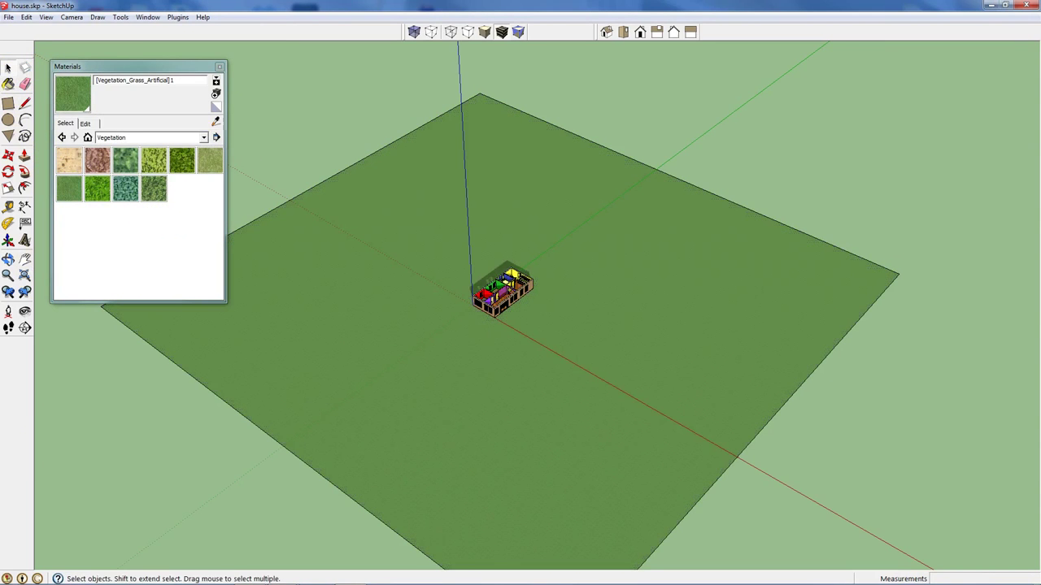
scroll(516, 325, up, 8)
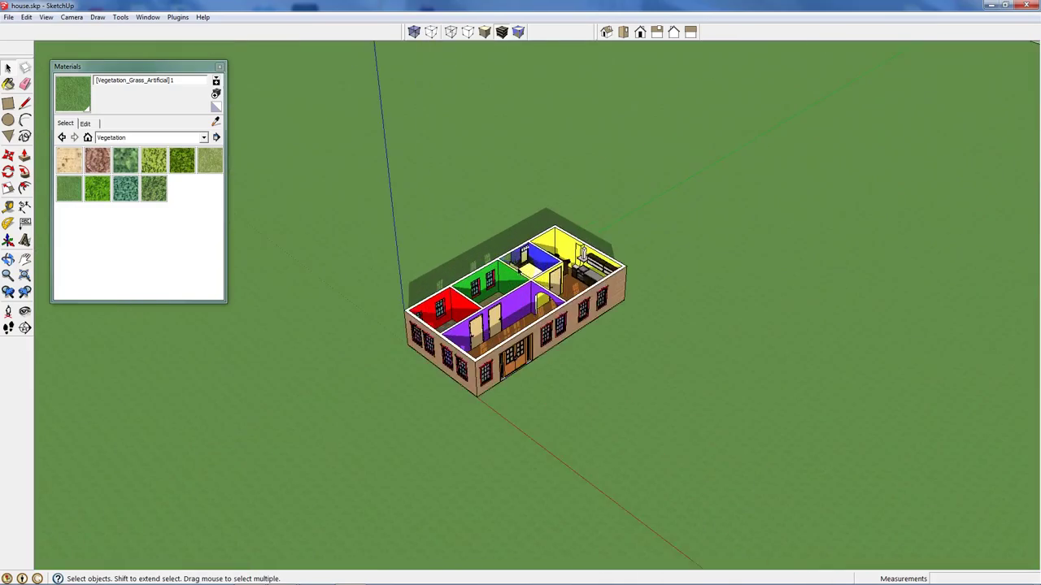
scroll(523, 392, up, 3)
middle_drag(522, 391, 440, 435)
scroll(488, 408, down, 1)
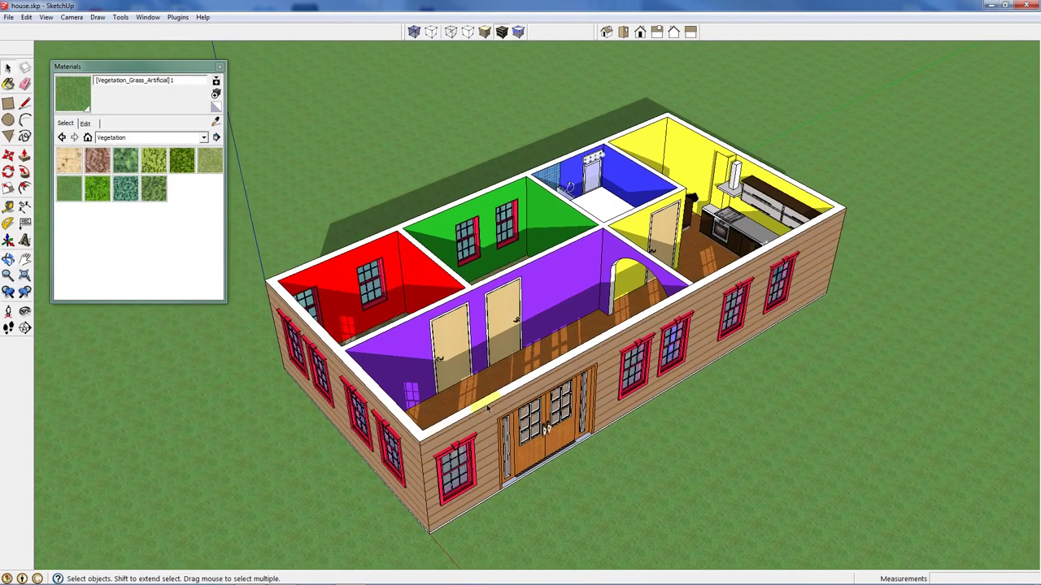
click(218, 68)
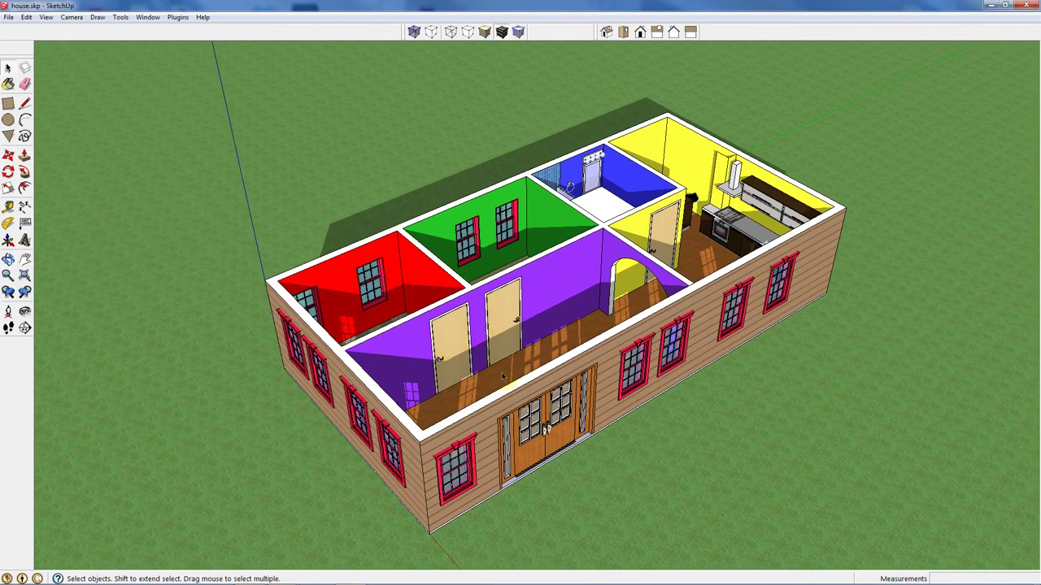
- Export the model from a close corner view for Kerkythea as house.xml in the video lecture folder, keeping the default export options
scroll(414, 264, down, 1)
scroll(606, 175, up, 3)
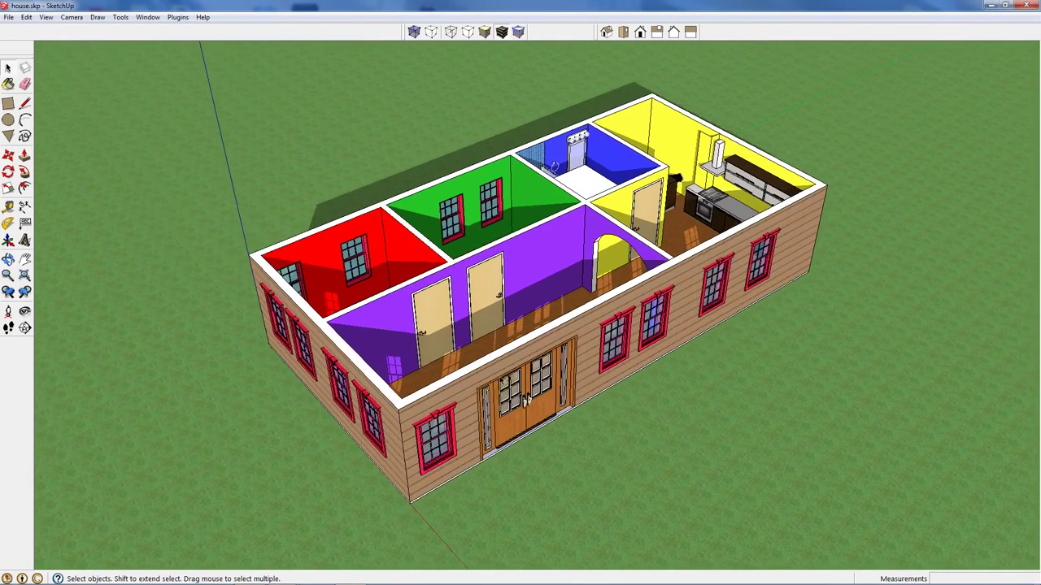
click(177, 17)
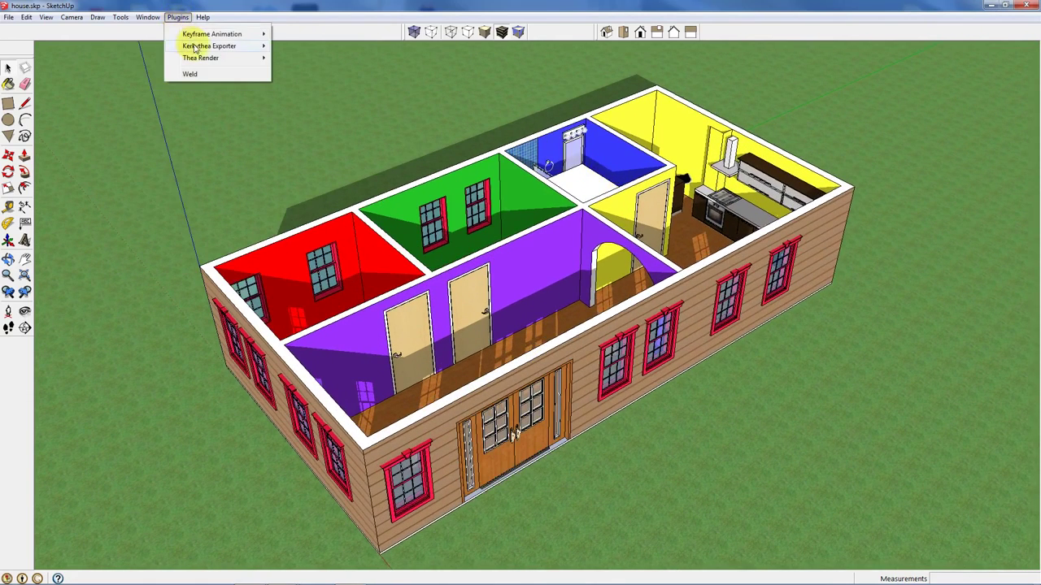
mouse_move(198, 48)
click(297, 46)
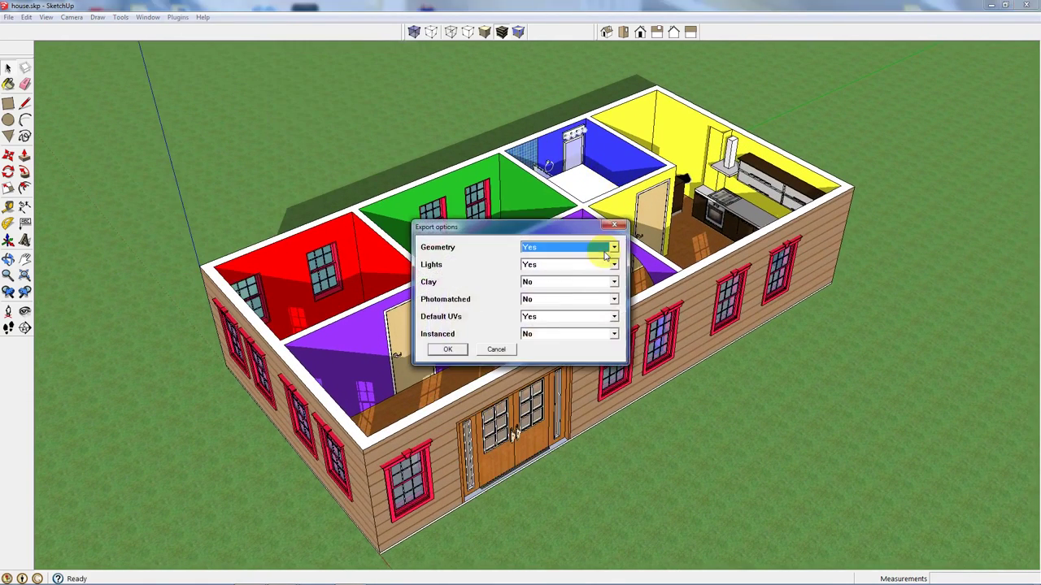
click(448, 350)
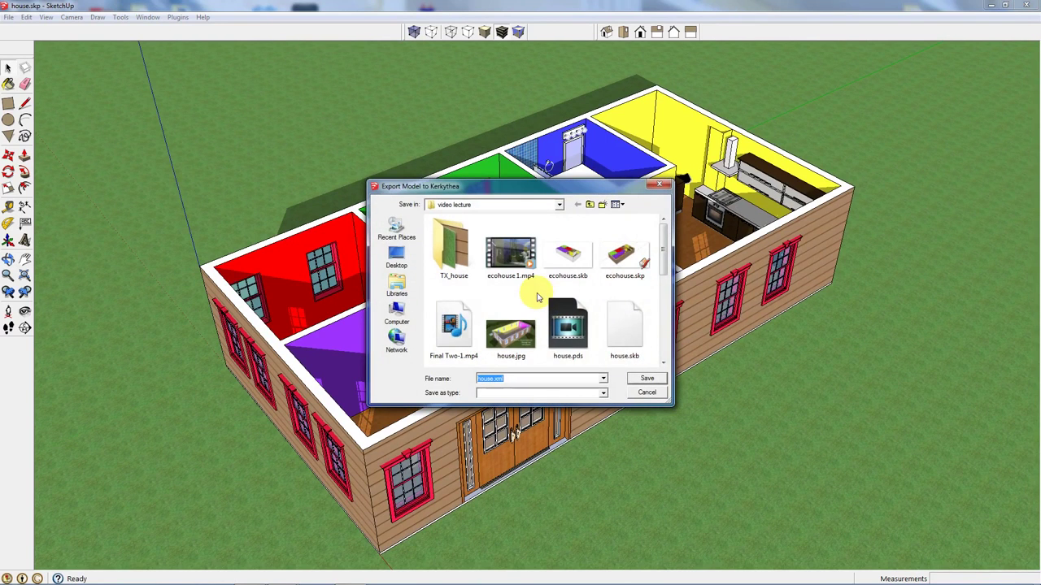
click(646, 378)
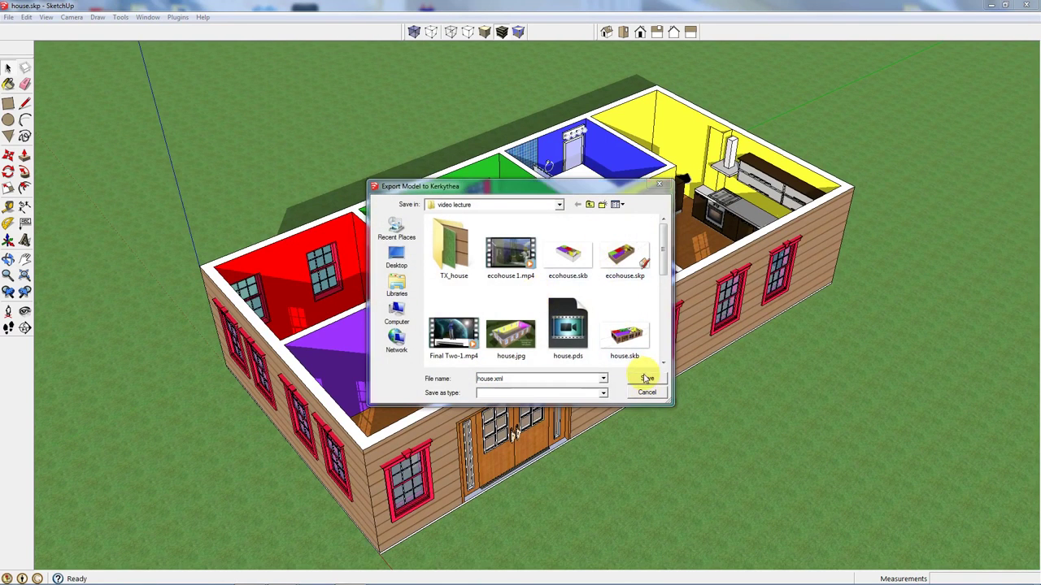
click(553, 302)
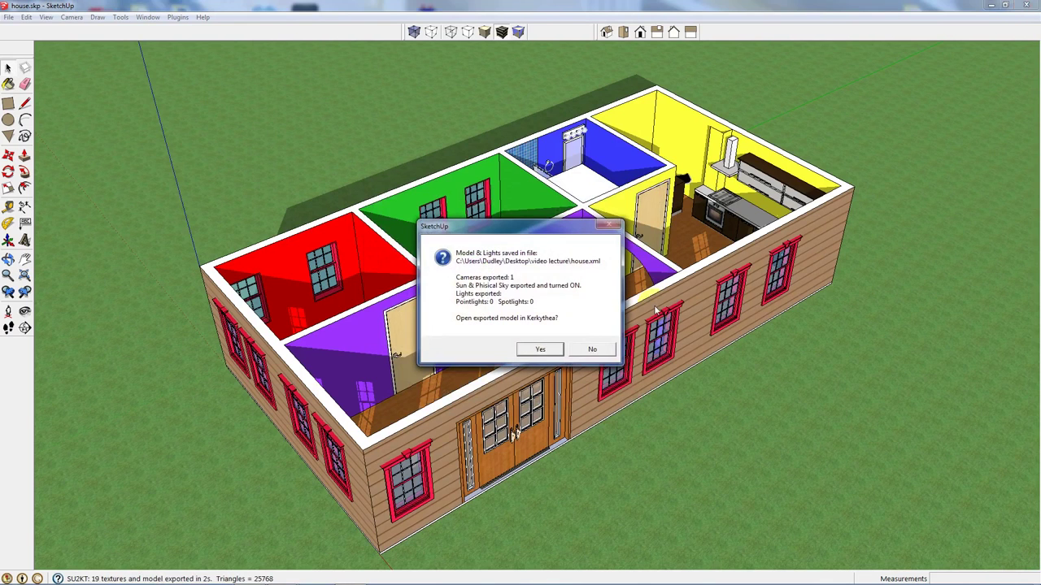
- Switch to Kerkythea, open the exported house.xml scene and enlarge the window across the screen
click(542, 349)
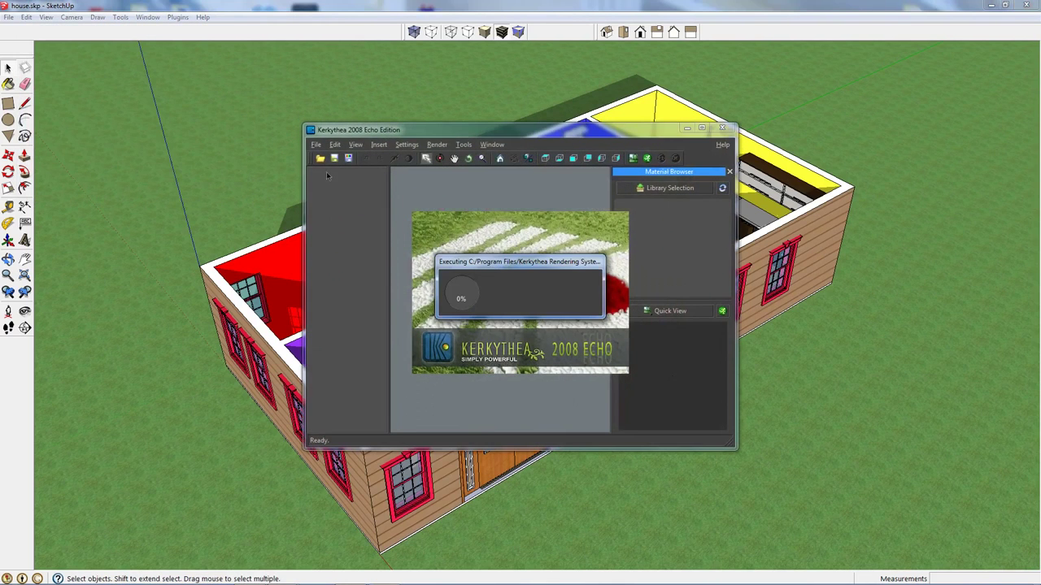
click(320, 159)
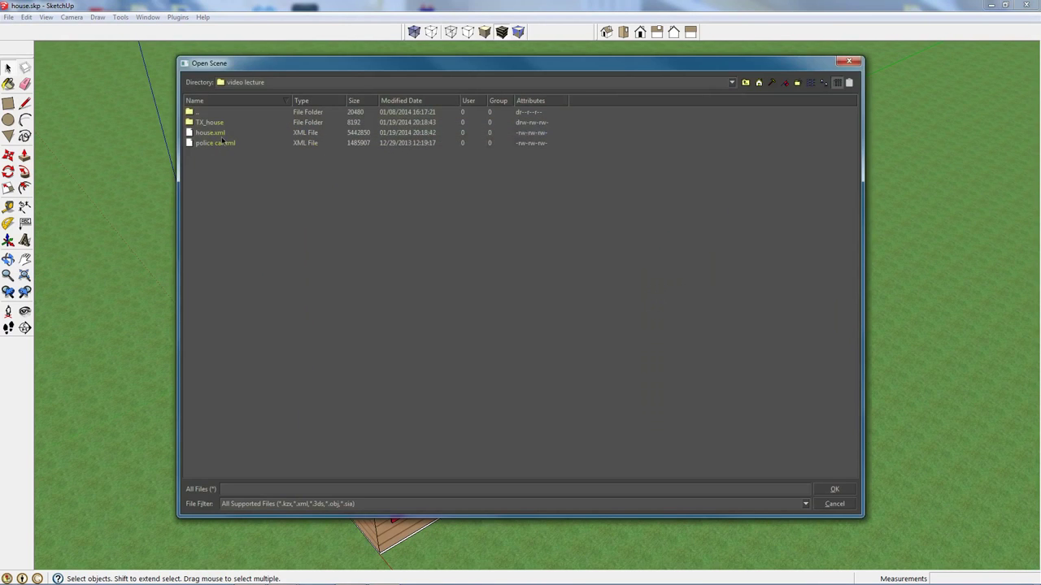
click(221, 136)
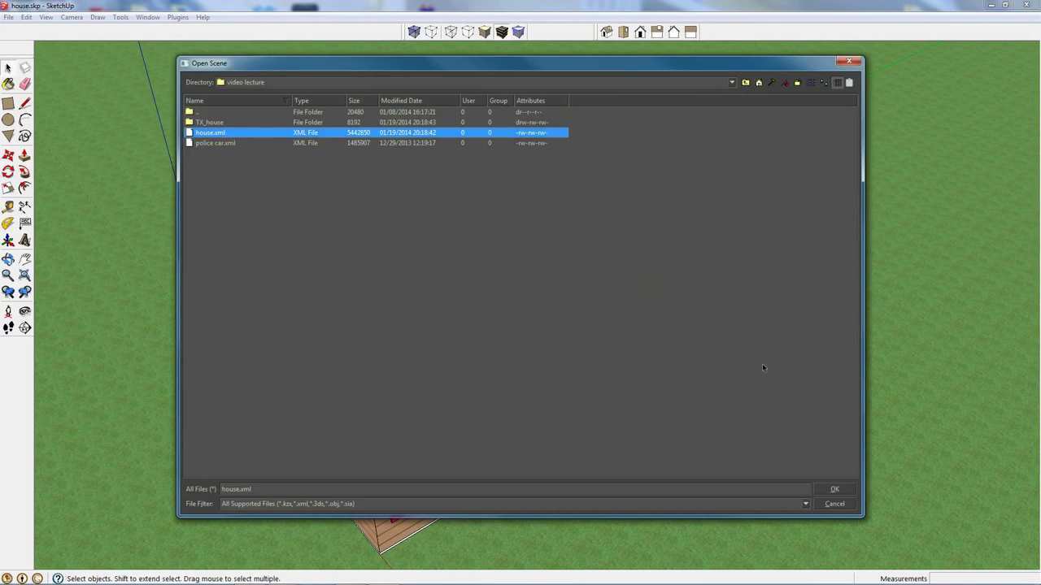
click(833, 488)
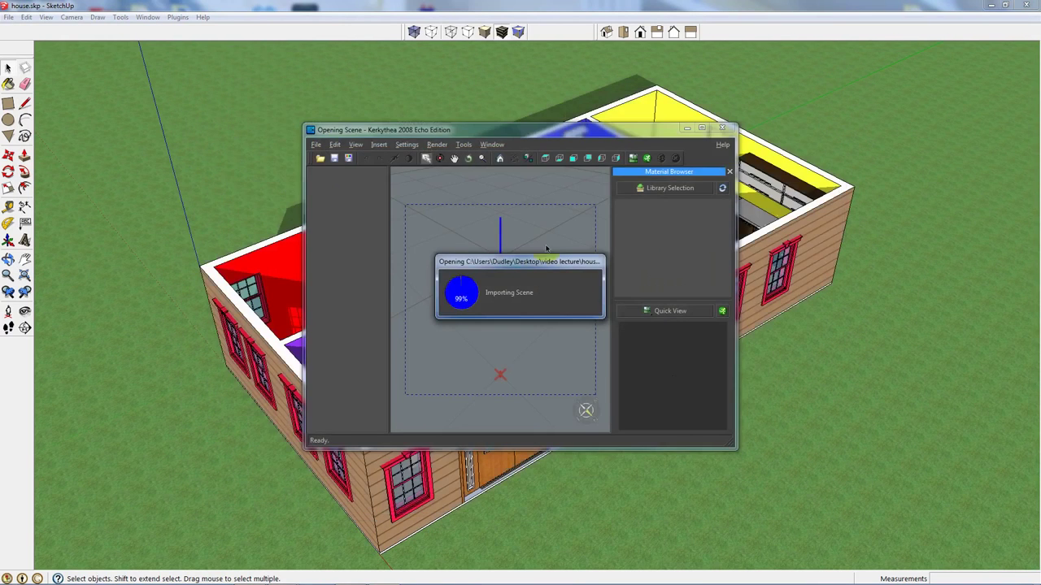
drag(533, 128, 272, 16)
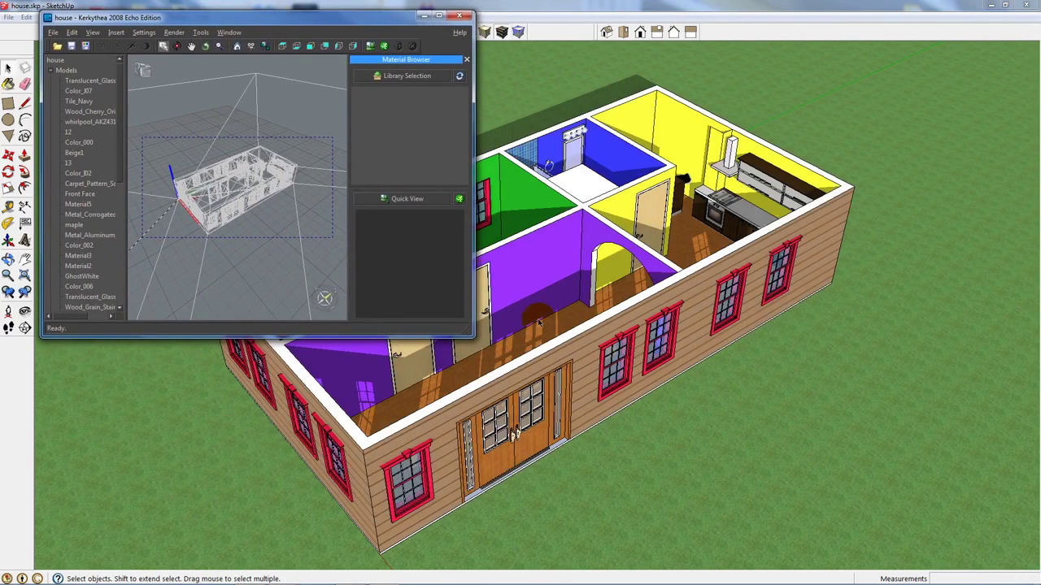
drag(477, 340, 1012, 561)
- Apply a material from the Grass library to the Vegetation ground model
click(583, 422)
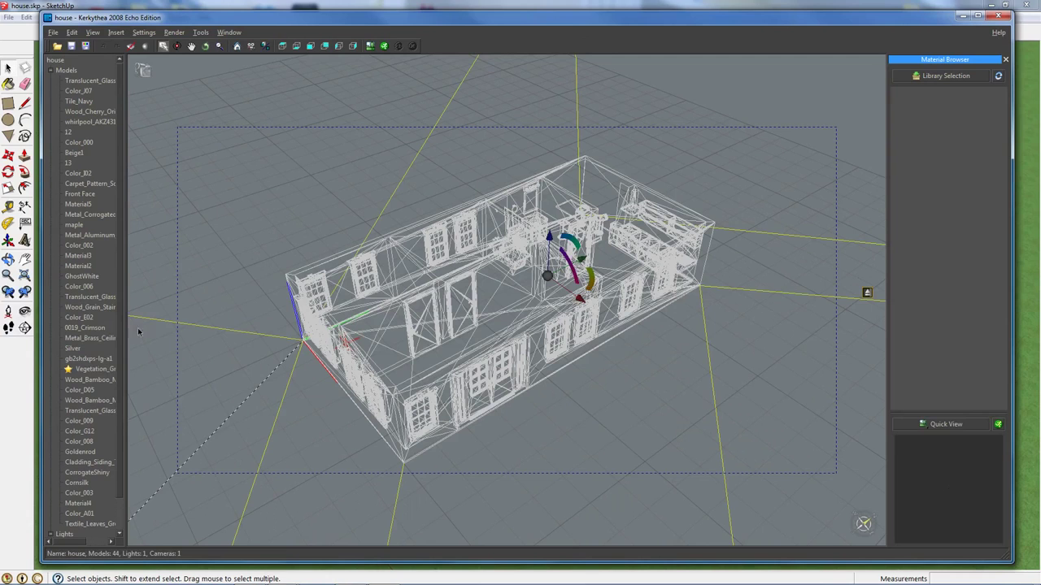
right_click(95, 370)
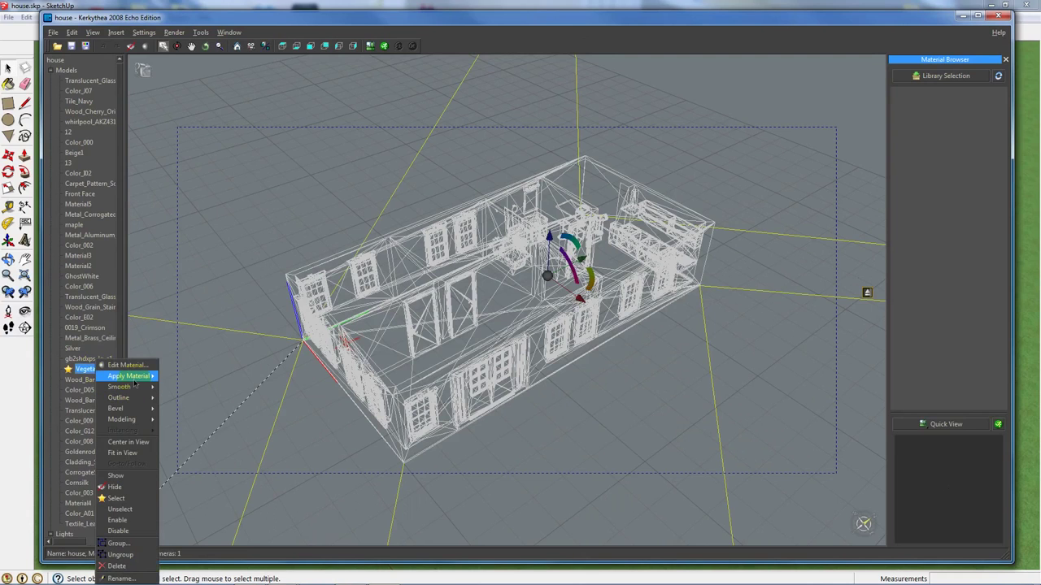
mouse_move(130, 376)
mouse_move(236, 569)
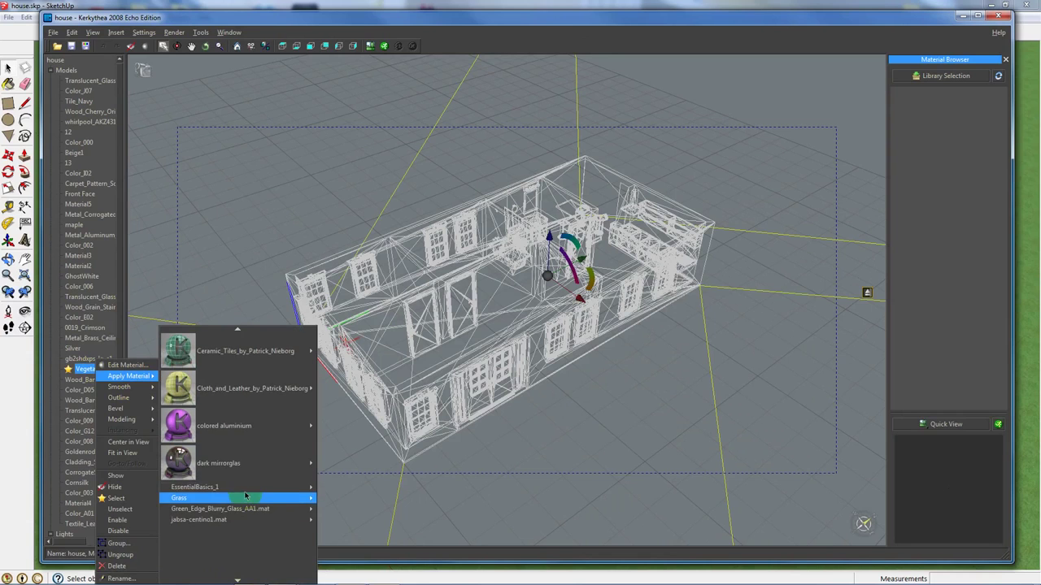
mouse_move(303, 497)
click(332, 504)
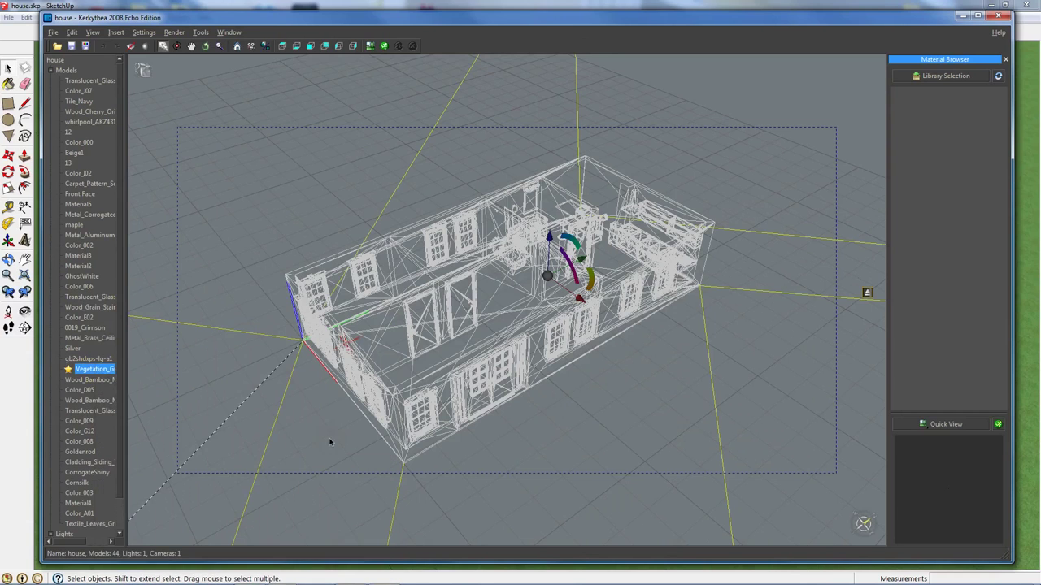
- Set Scale X and Scale Y to 1 in the bitmap coordinates of the Vegetation ground model
click(200, 31)
click(208, 52)
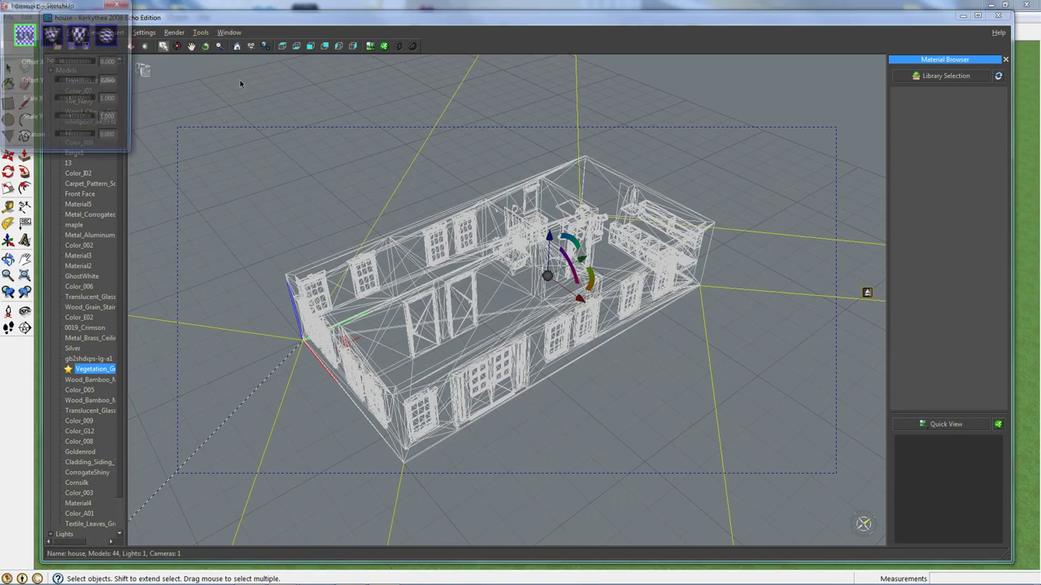
drag(91, 10, 293, 87)
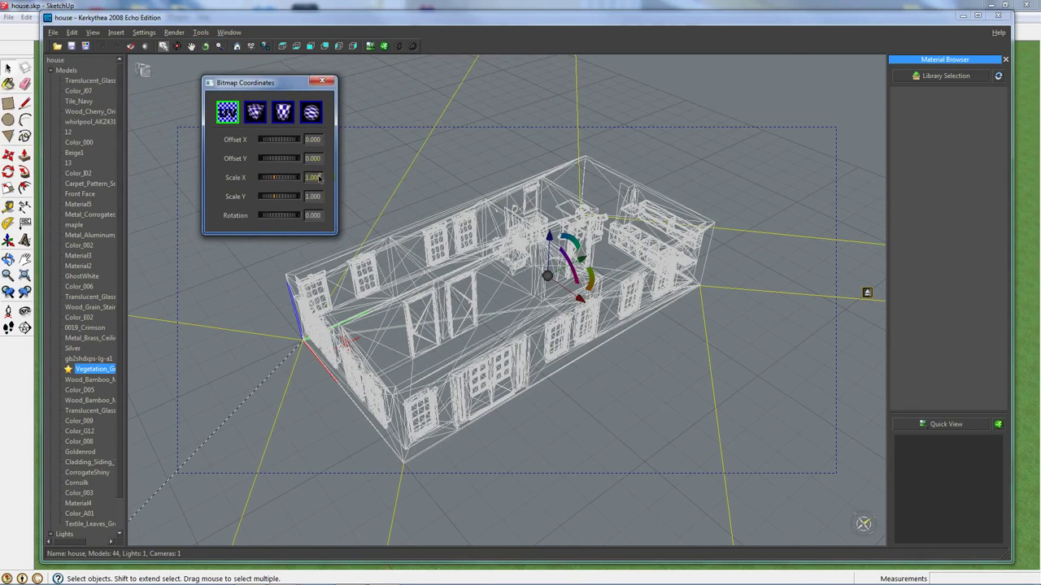
click(319, 178)
text(1)
click(318, 195)
text(1)
click(322, 81)
- Apply the Thin Glass material from the Basic Pack library to the window panes' Translucent_Glass model
scroll(421, 440, up, 1)
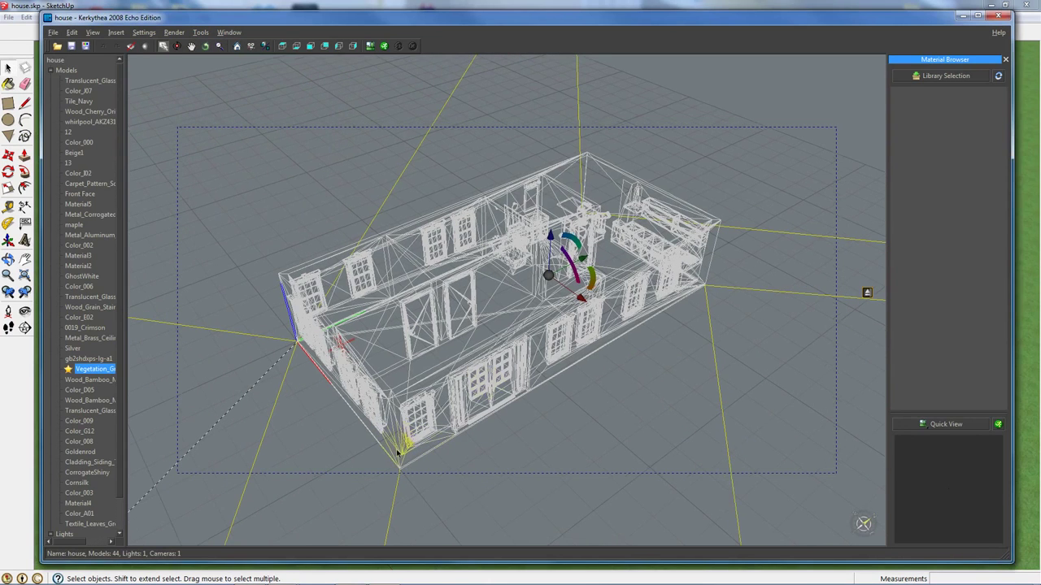
scroll(406, 489, up, 2)
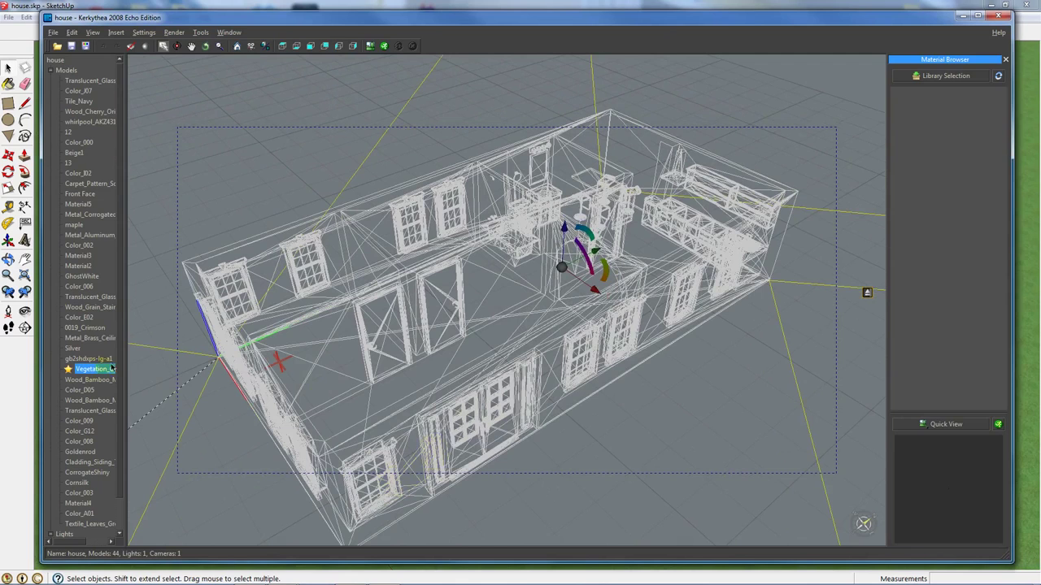
click(88, 370)
drag(279, 434, 302, 365)
click(325, 372)
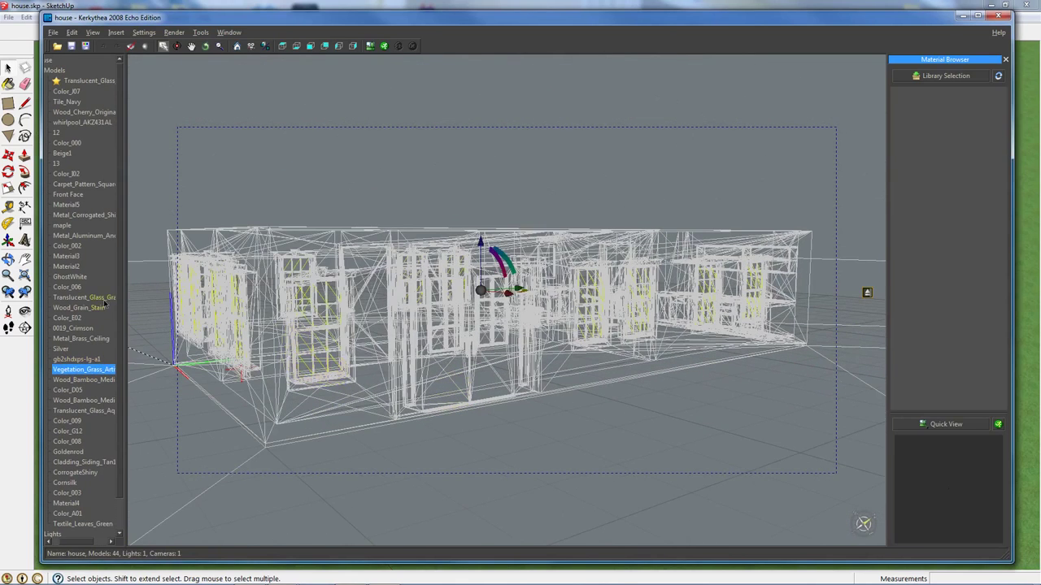
right_click(92, 83)
mouse_move(126, 99)
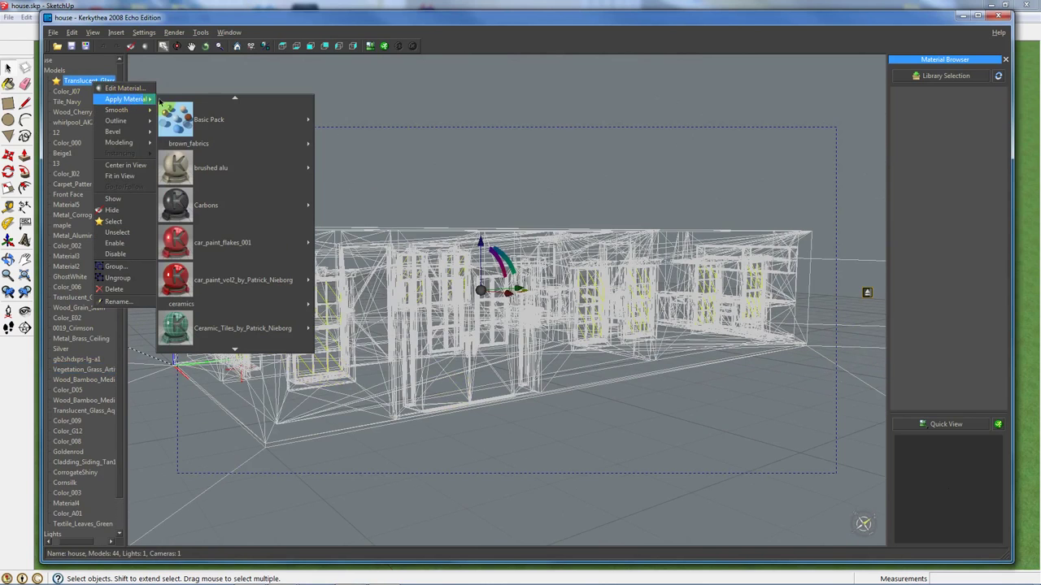
mouse_move(228, 127)
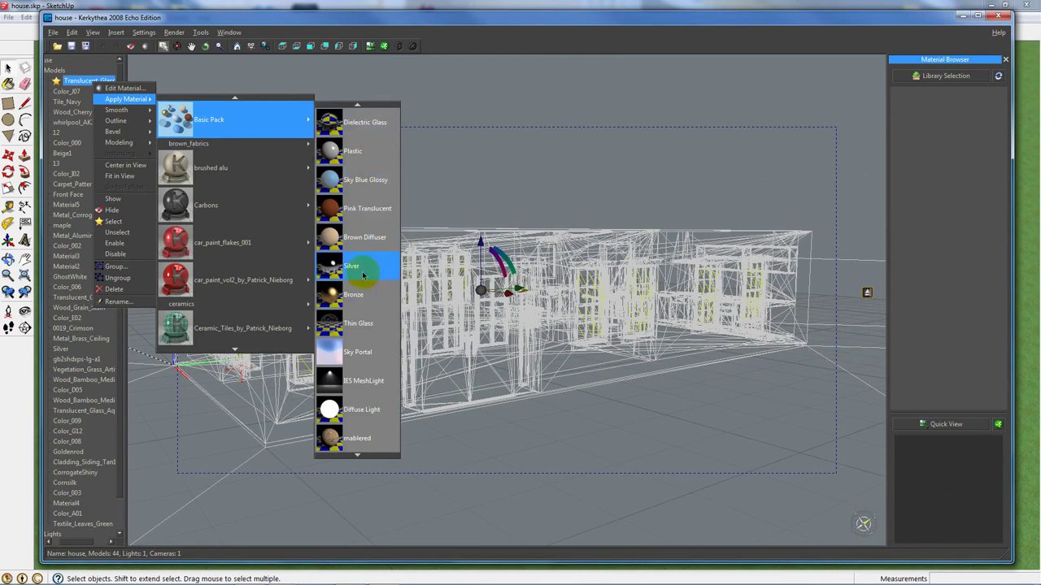
click(362, 325)
- Apply the Basic Pack Thin Glass material to the Material2 model of the inner door glazing
drag(439, 331, 403, 354)
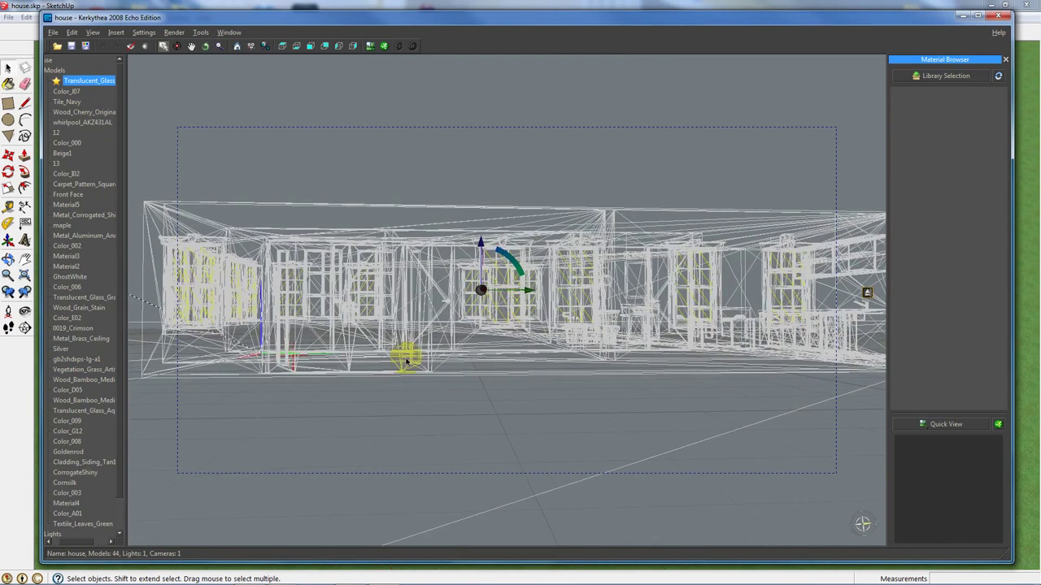
click(312, 287)
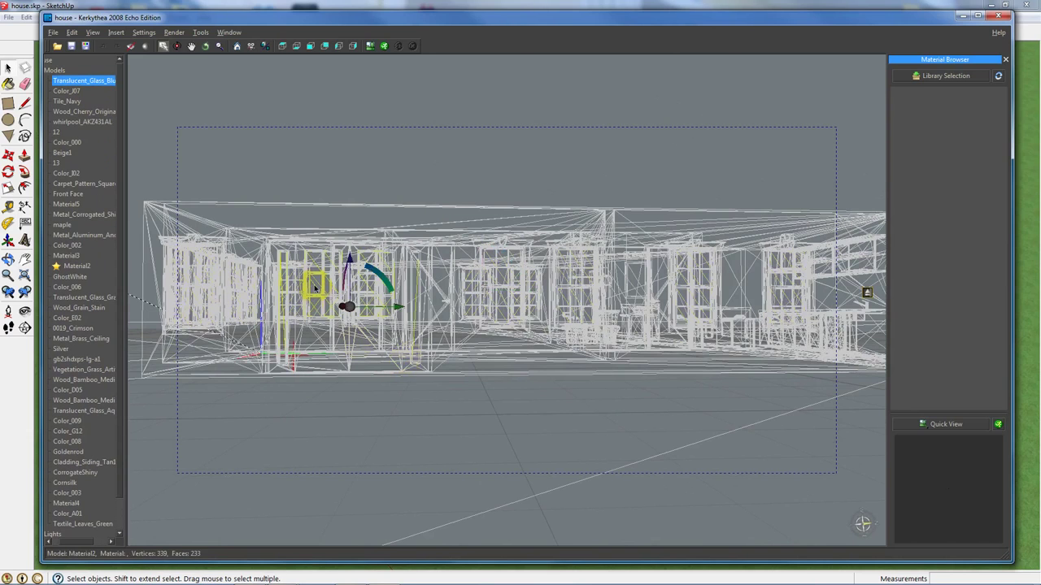
right_click(84, 267)
mouse_move(108, 283)
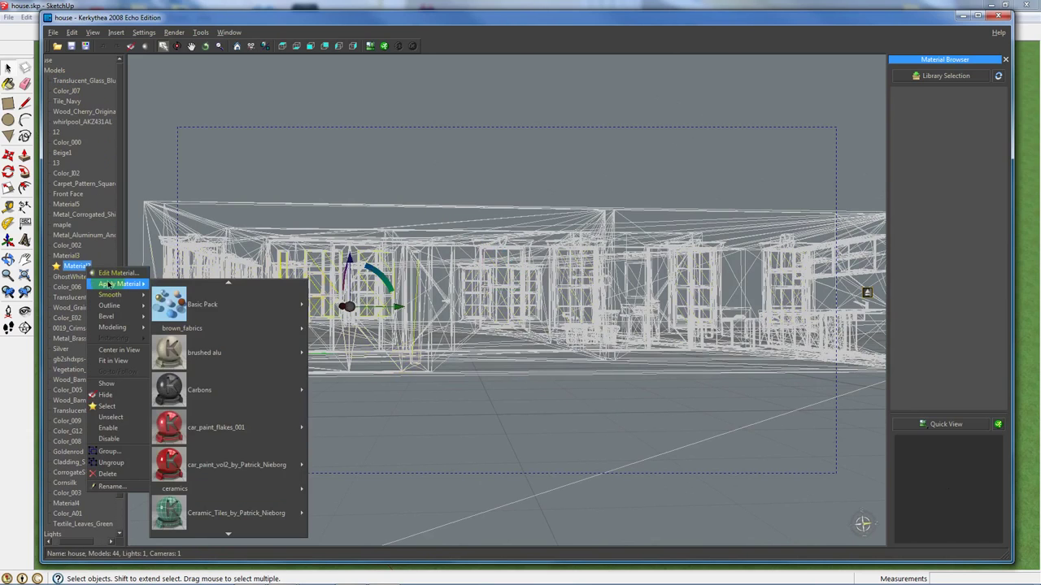
mouse_move(213, 303)
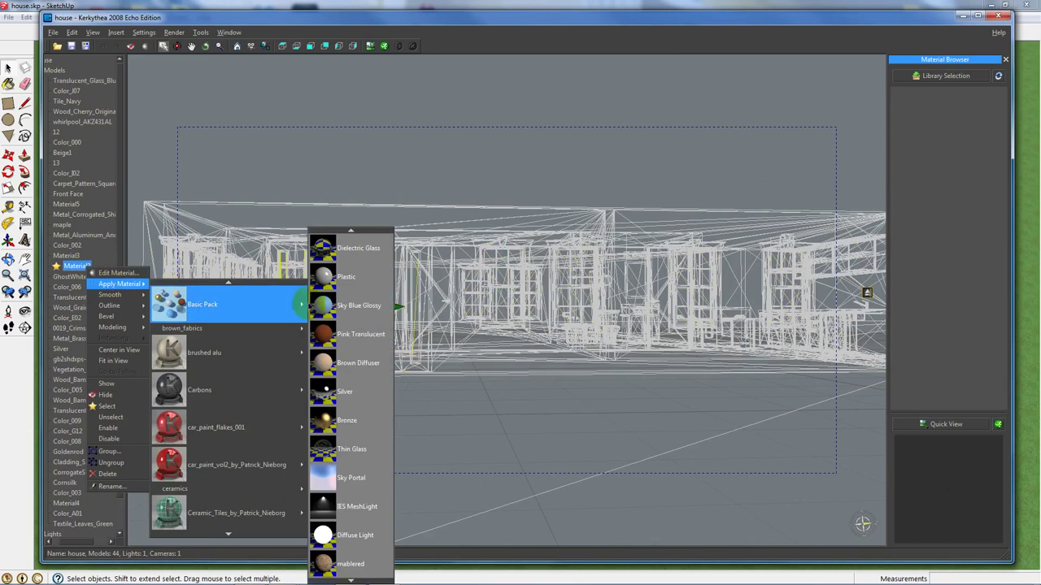
click(352, 448)
- Insert a global sky environment from the HightresSkies collection into the scene
click(116, 32)
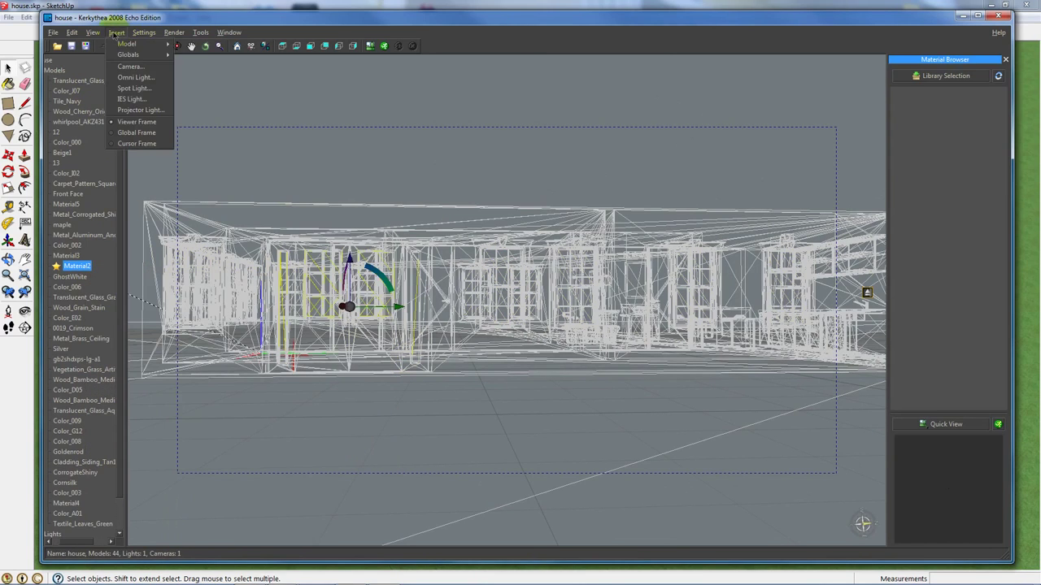
mouse_move(127, 57)
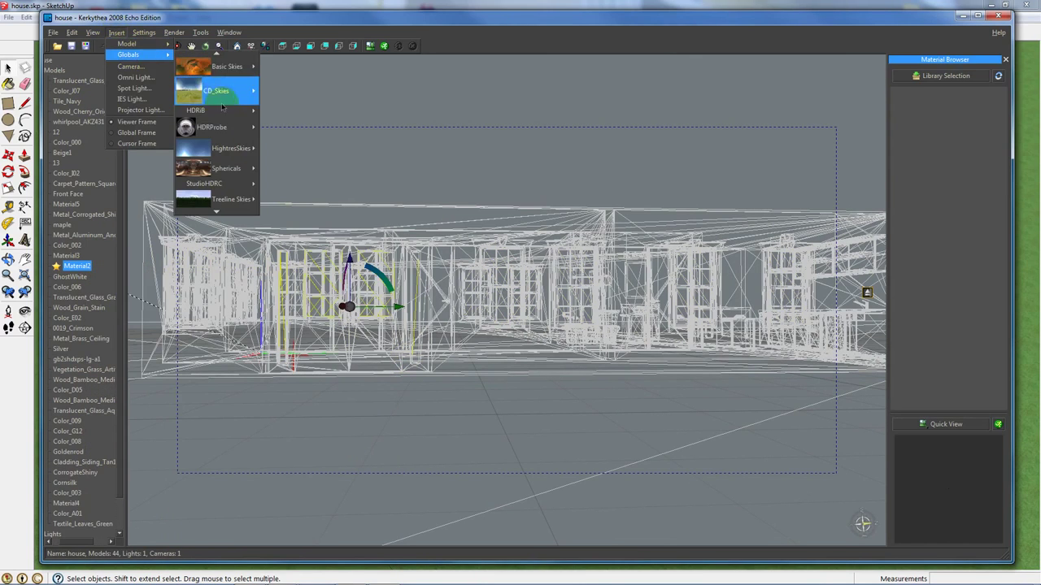
mouse_move(221, 150)
click(287, 156)
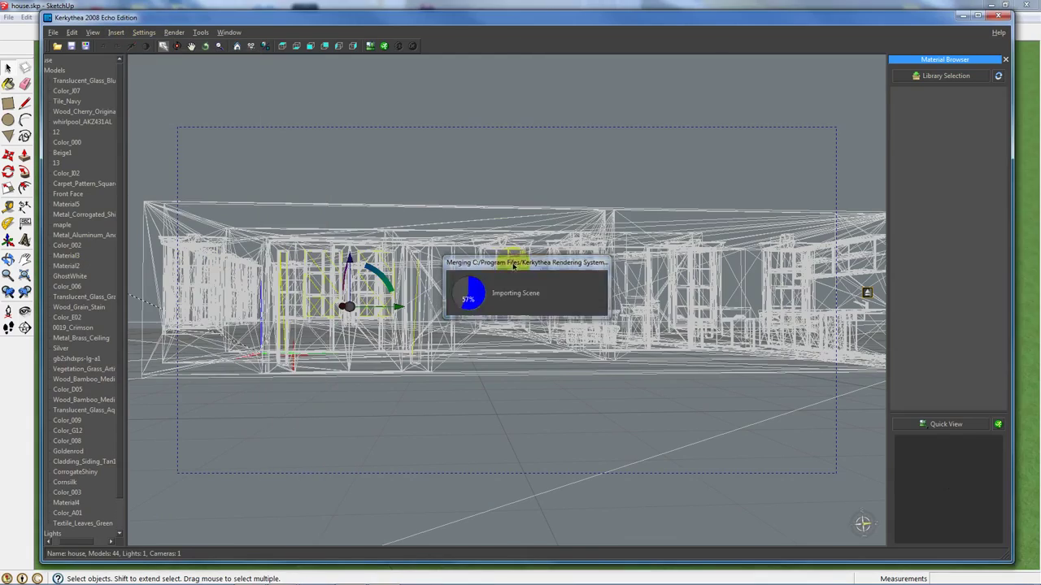
- Give the Color_J07 wall material of the large room a white specular reflectance and apply the change
middle_drag(520, 146, 458, 166)
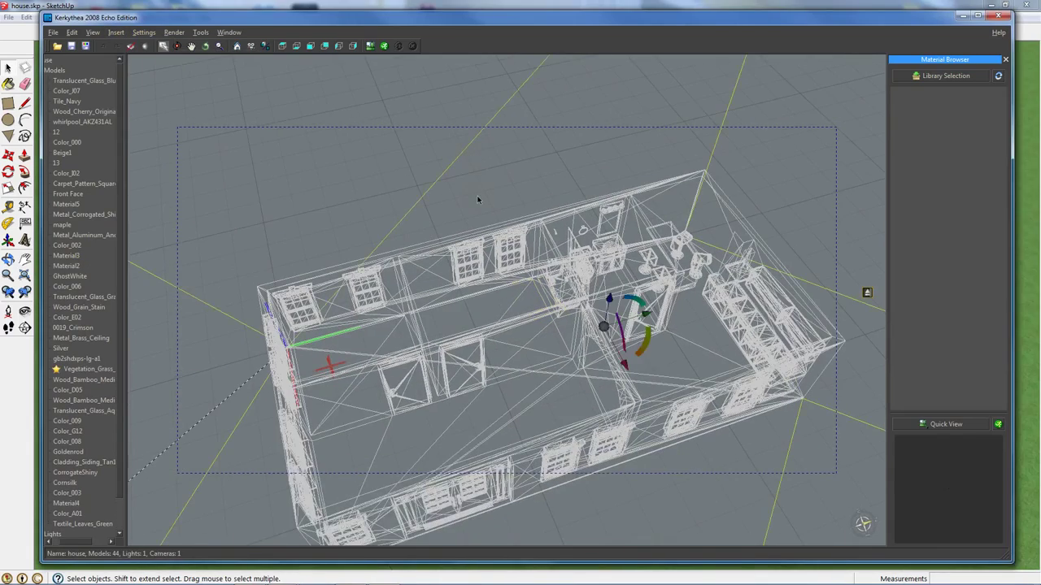
middle_drag(479, 200, 497, 181)
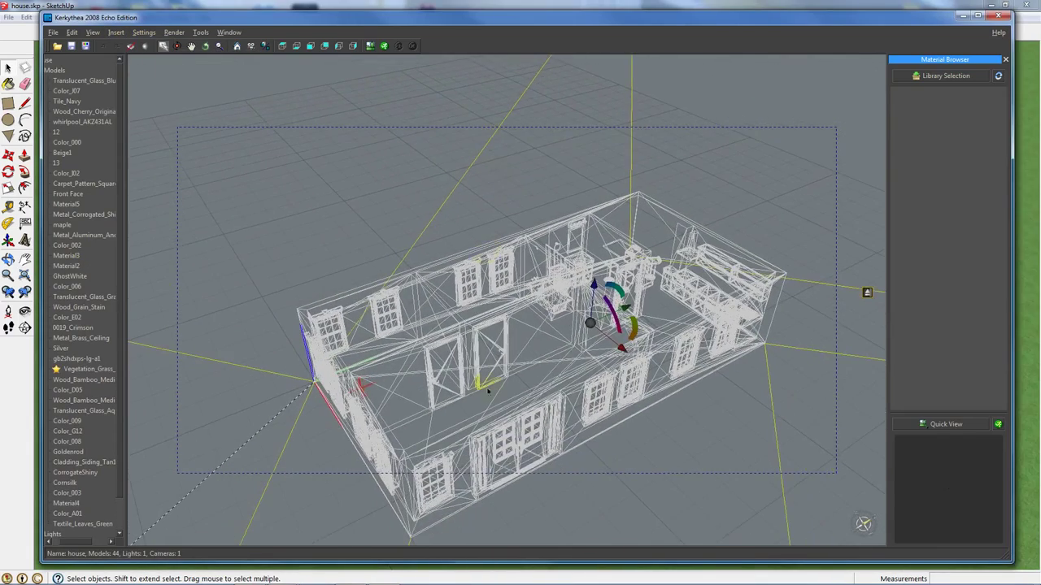
click(398, 383)
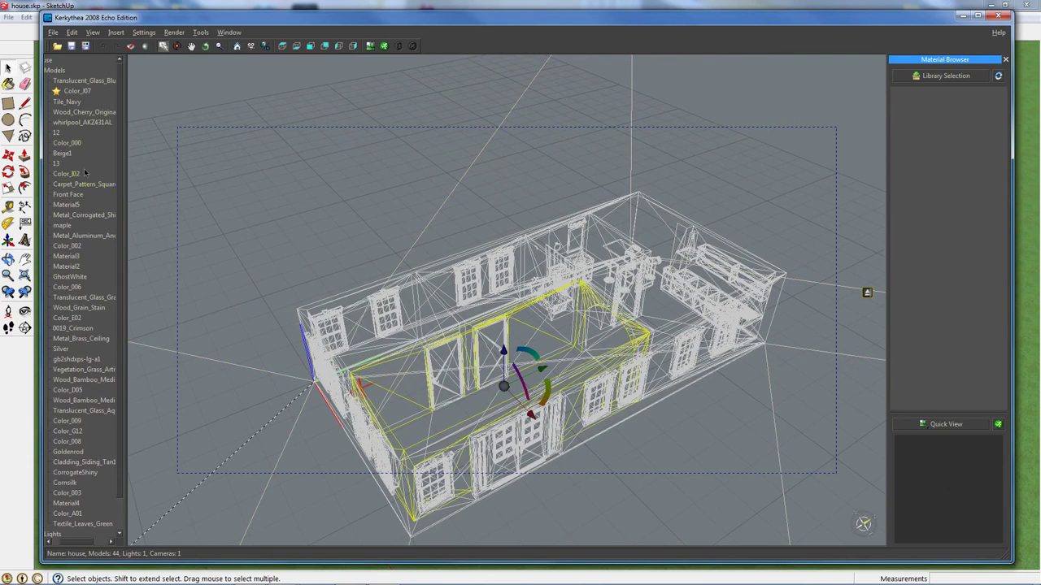
right_click(82, 95)
click(106, 96)
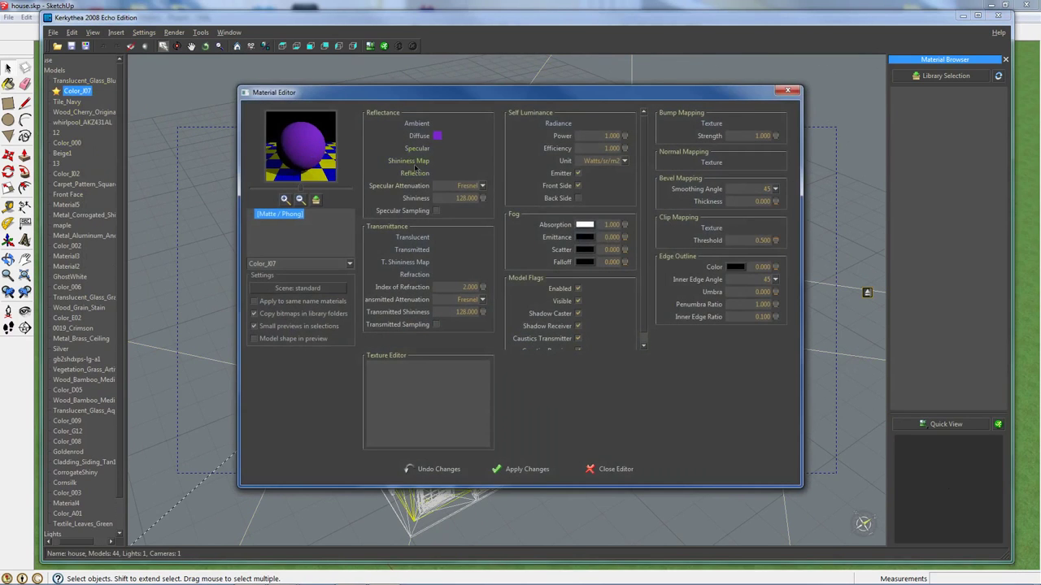
click(417, 148)
click(437, 149)
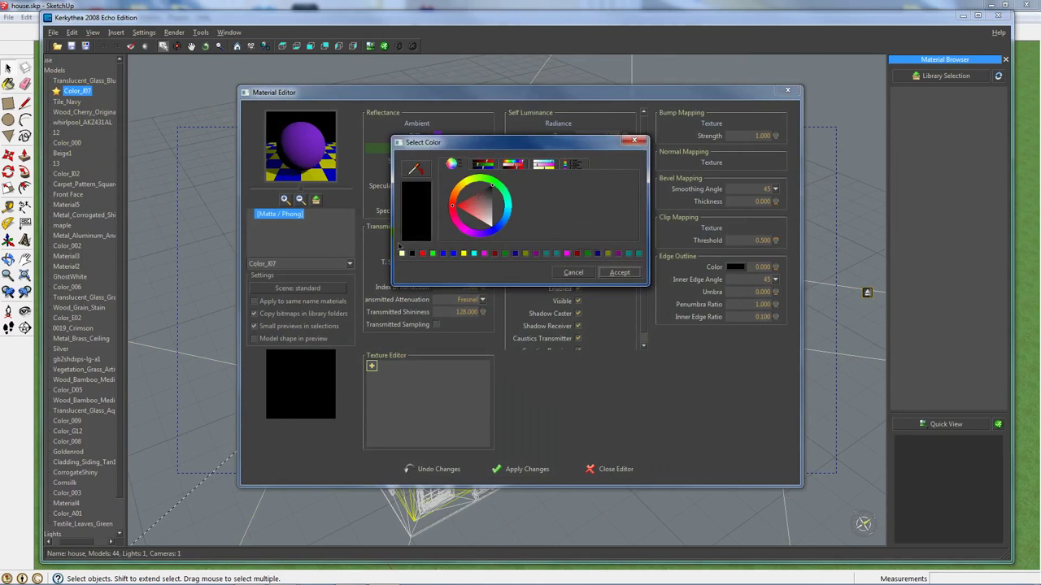
click(618, 272)
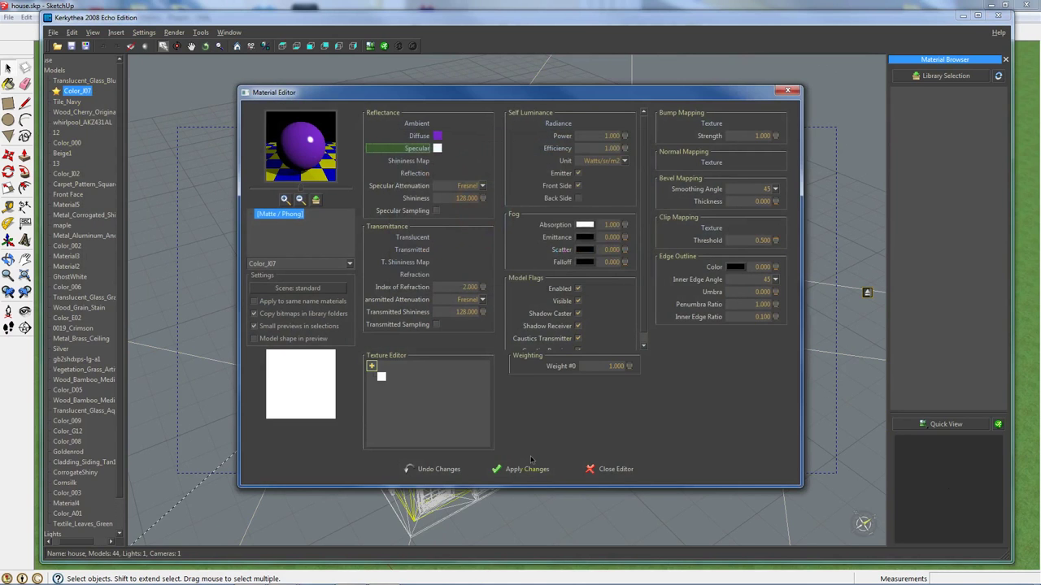
click(524, 469)
click(602, 469)
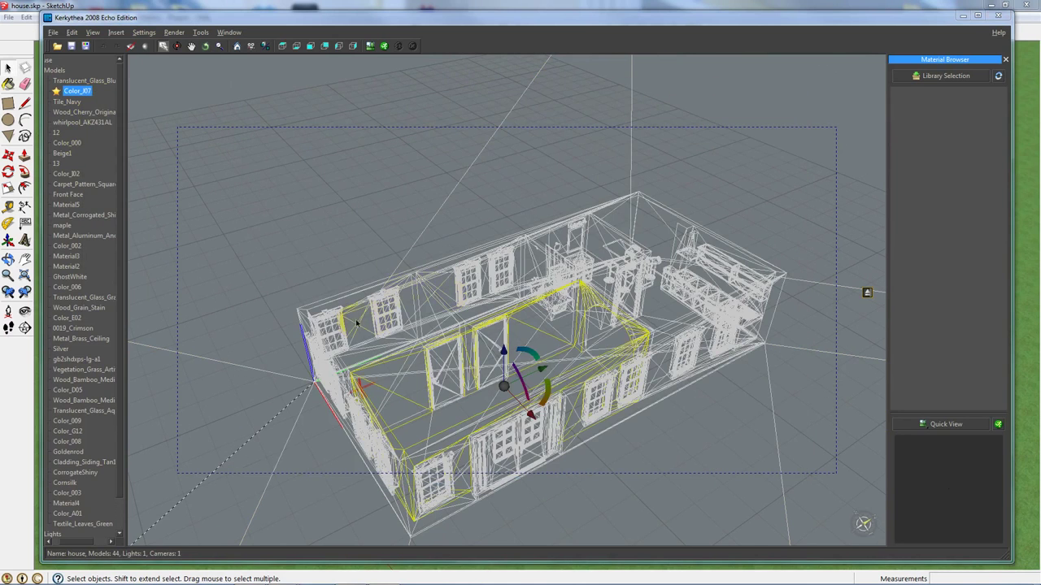
- Deselect the walls and insert the Berry Shrub model from the Low Poly Trees And Plants library
click(434, 191)
drag(520, 443, 477, 218)
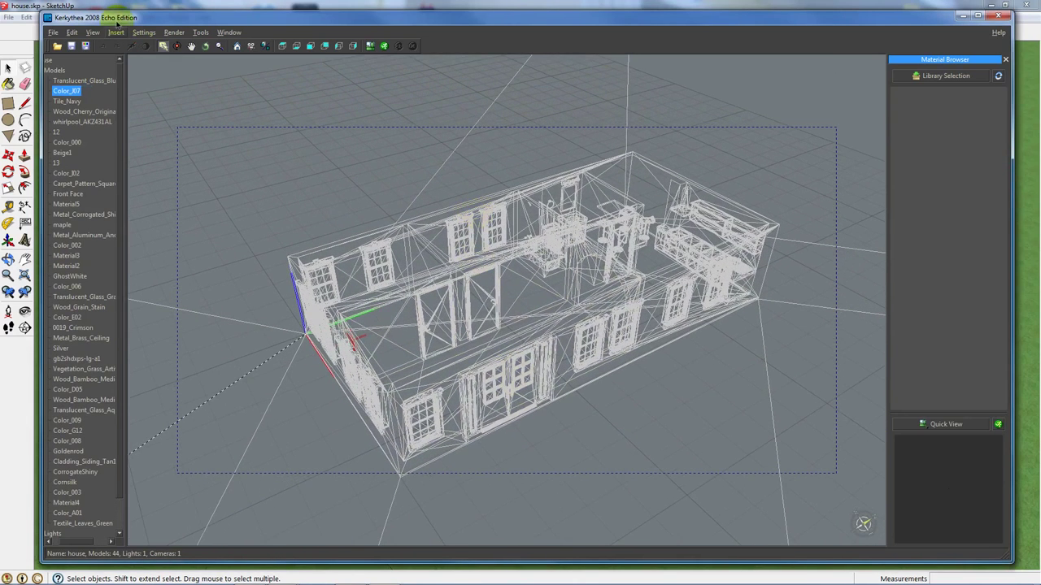
click(115, 32)
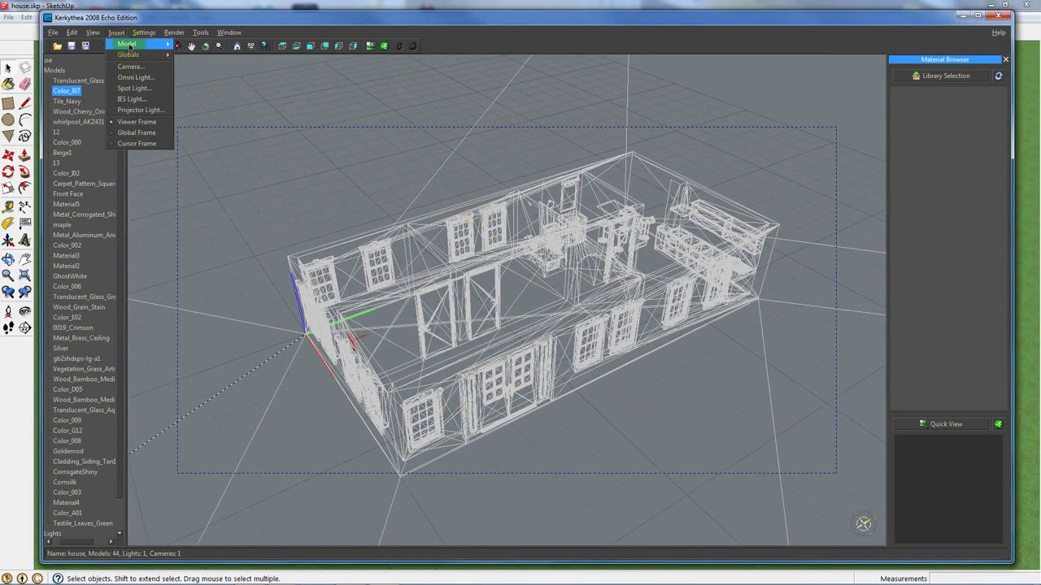
mouse_move(138, 47)
mouse_move(269, 173)
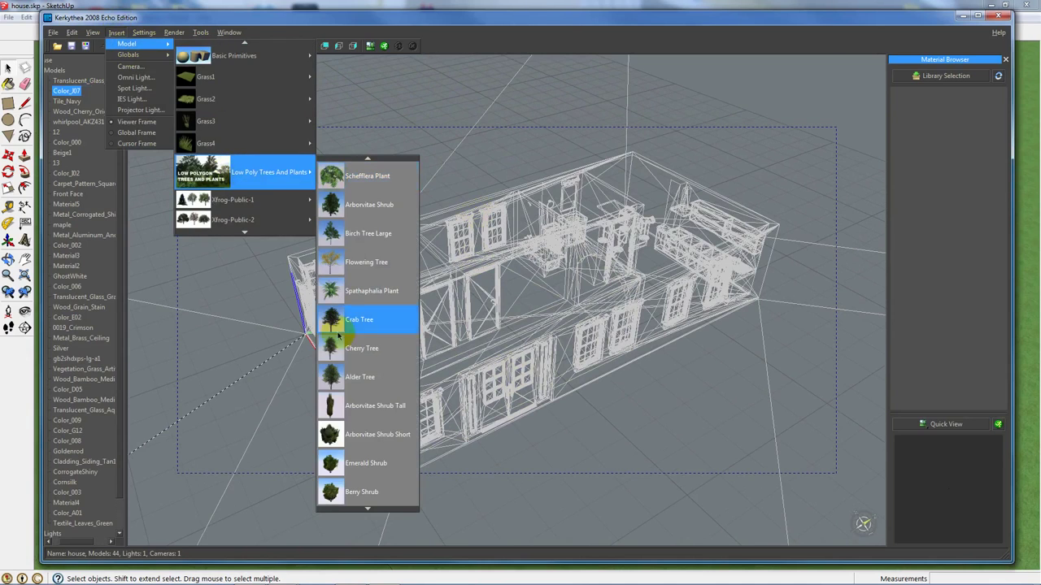
click(342, 496)
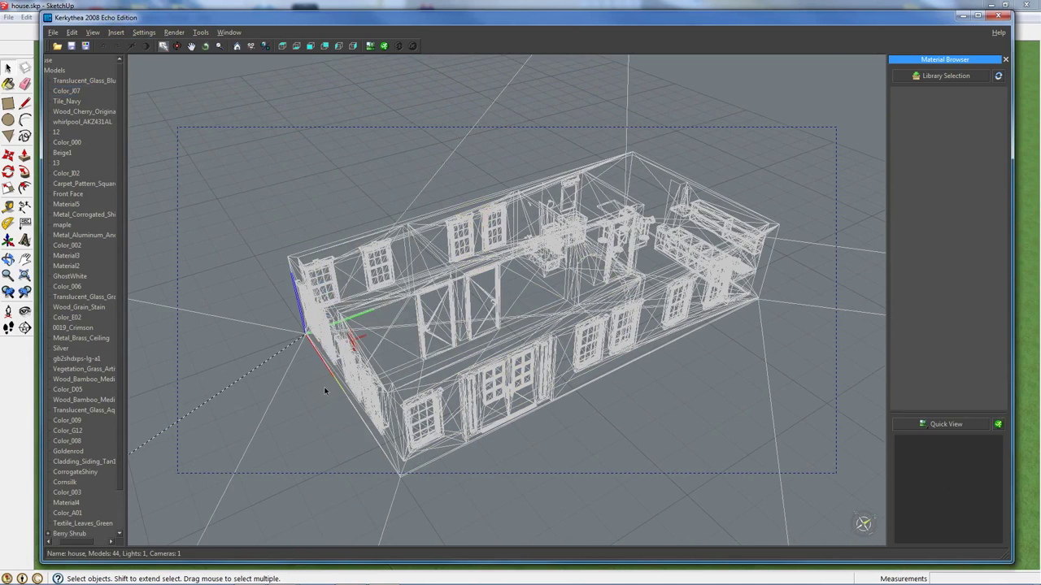
- Select the Berry Shrub and place it on the ground just outside the house corner at the origin
scroll(119, 430, down, 2)
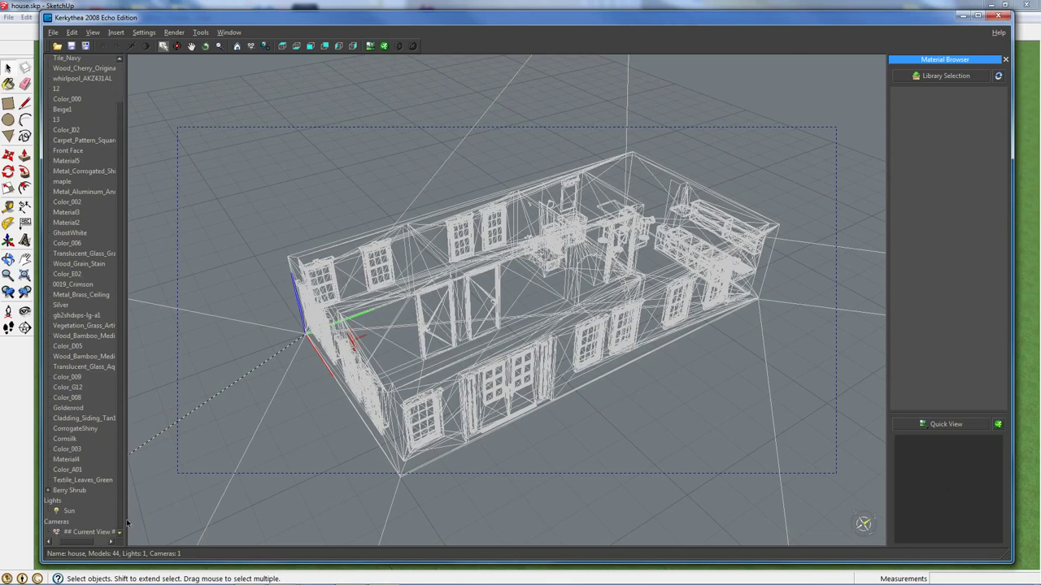
click(80, 490)
click(304, 338)
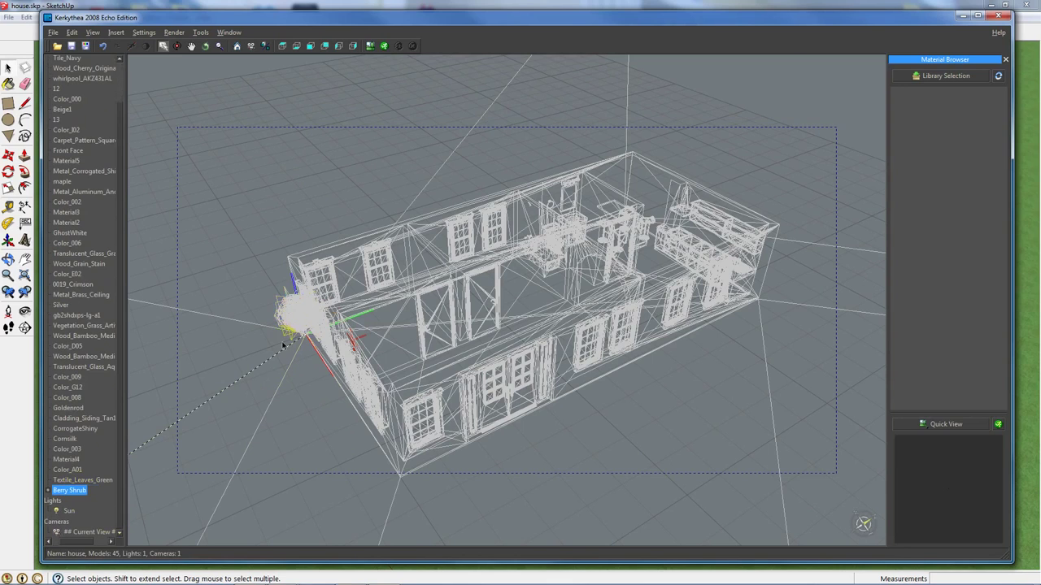
click(298, 343)
drag(298, 343, 277, 351)
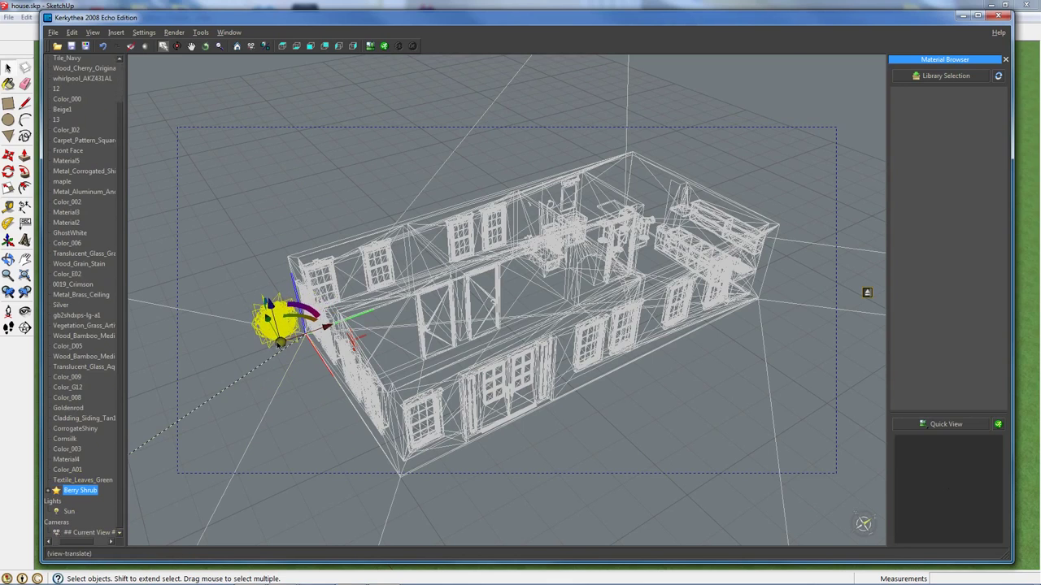
- Set up the Instancing Brush with Berry Shrub as instance, Vegetation_Grass_Artificial1 as canvas, Normal 1.00, Distance 0.01 and Population 3600
click(199, 32)
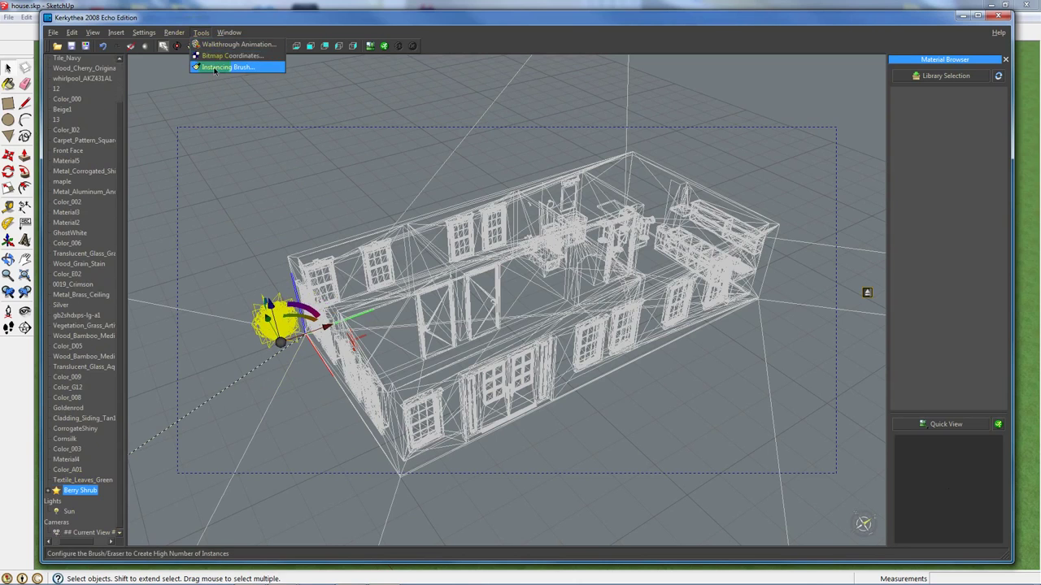
click(216, 67)
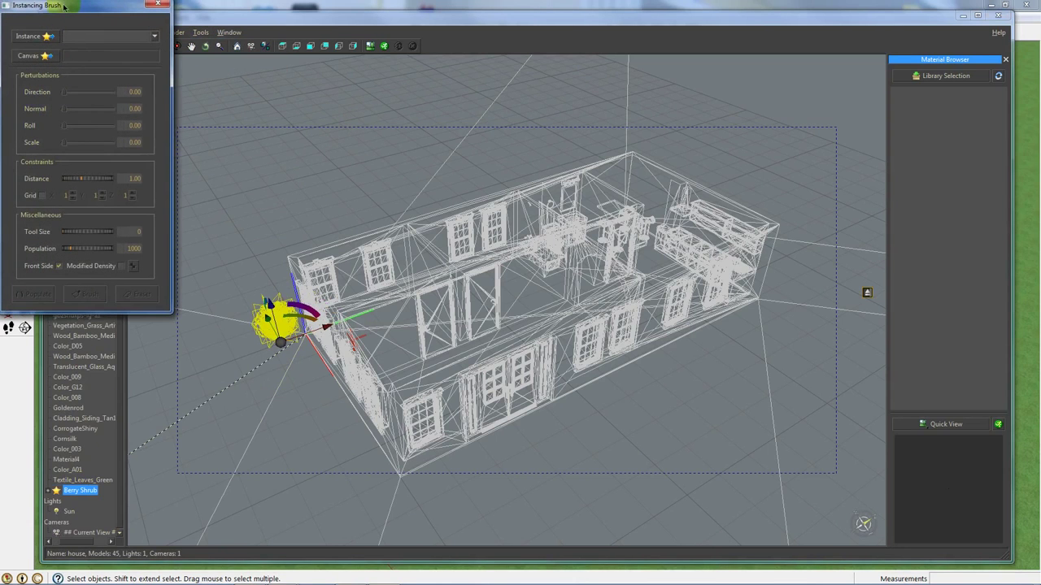
drag(63, 6, 108, 68)
click(92, 98)
click(343, 191)
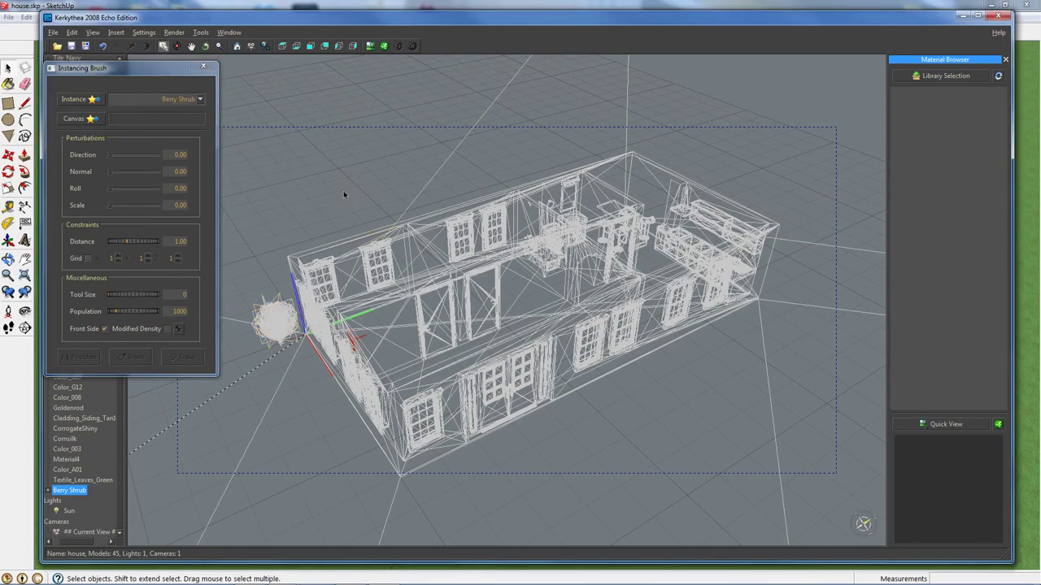
click(91, 119)
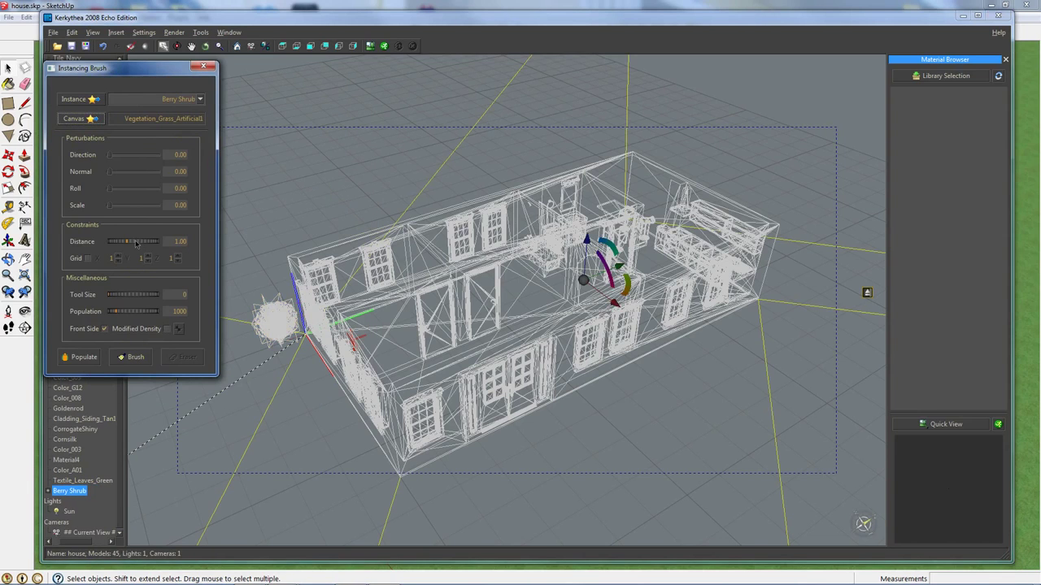
drag(136, 243, 103, 249)
- Brush Berry Shrub instances onto the ground beside the house's short wall, naming the package New Package
click(134, 357)
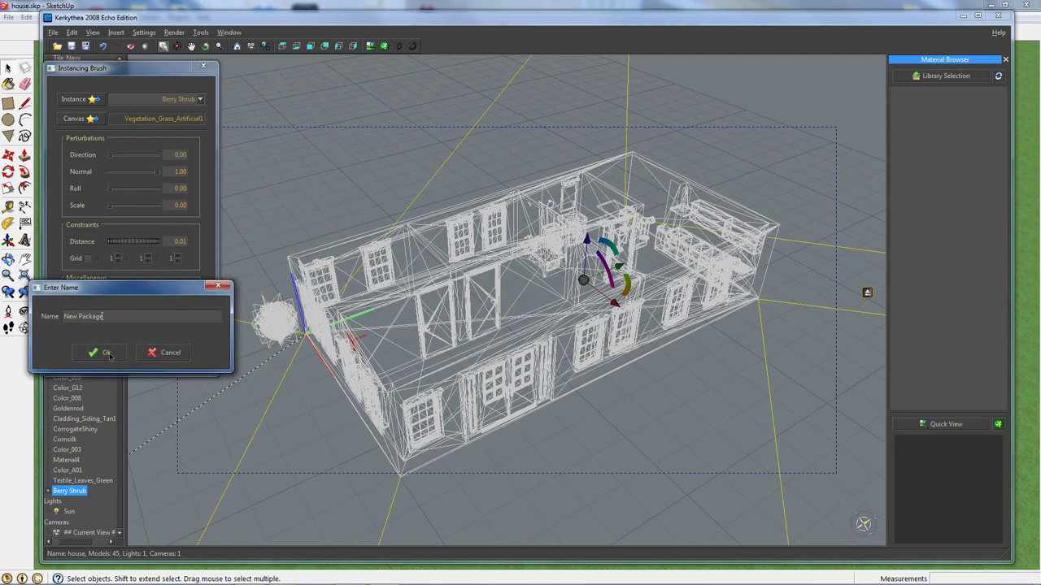
click(108, 353)
drag(271, 376, 321, 482)
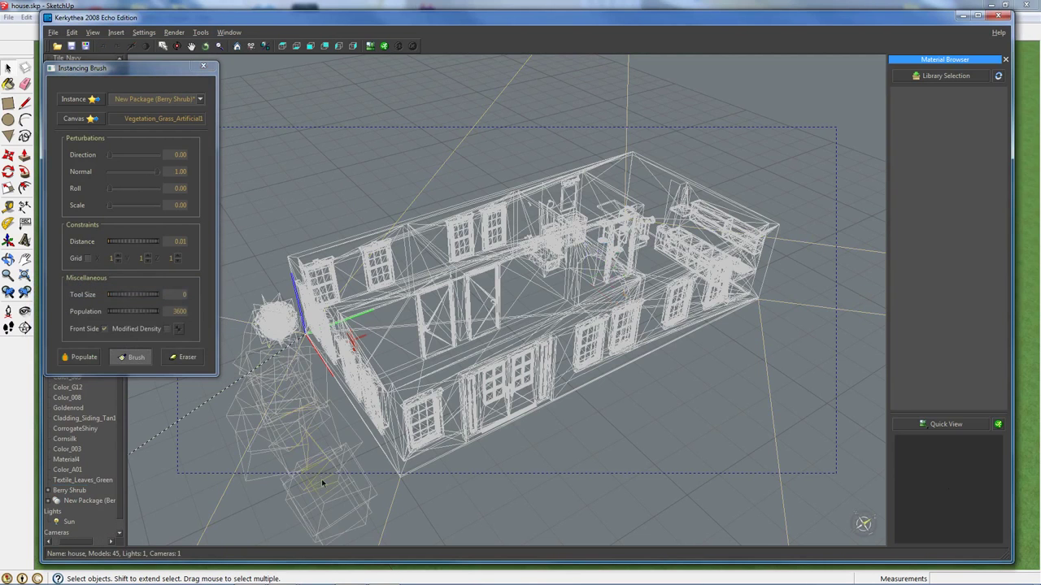
middle_drag(577, 431, 562, 407)
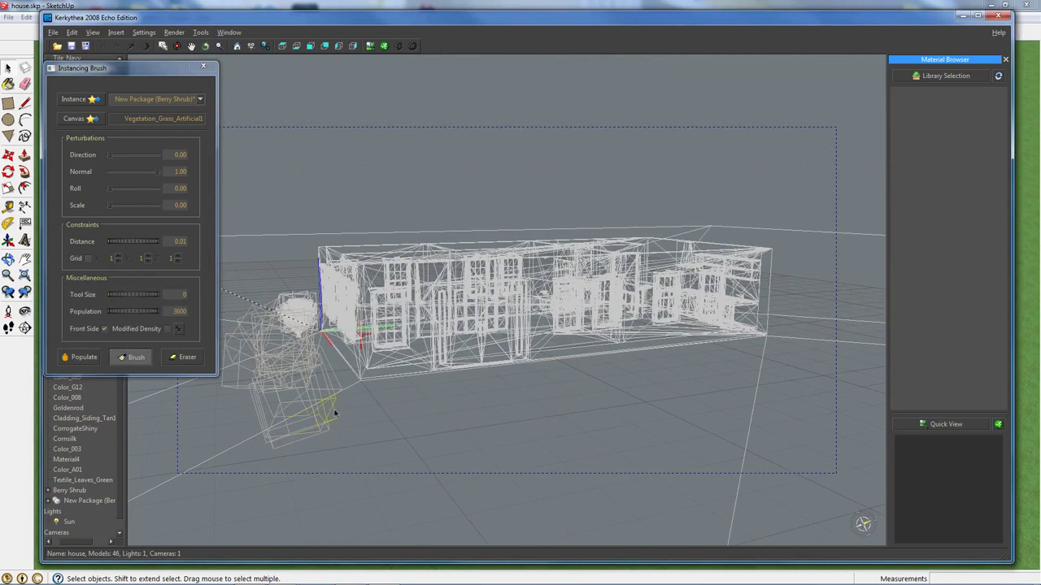
- Erase the Berry Shrub instances brushed beside the house's short wall
middle_drag(333, 414, 272, 356)
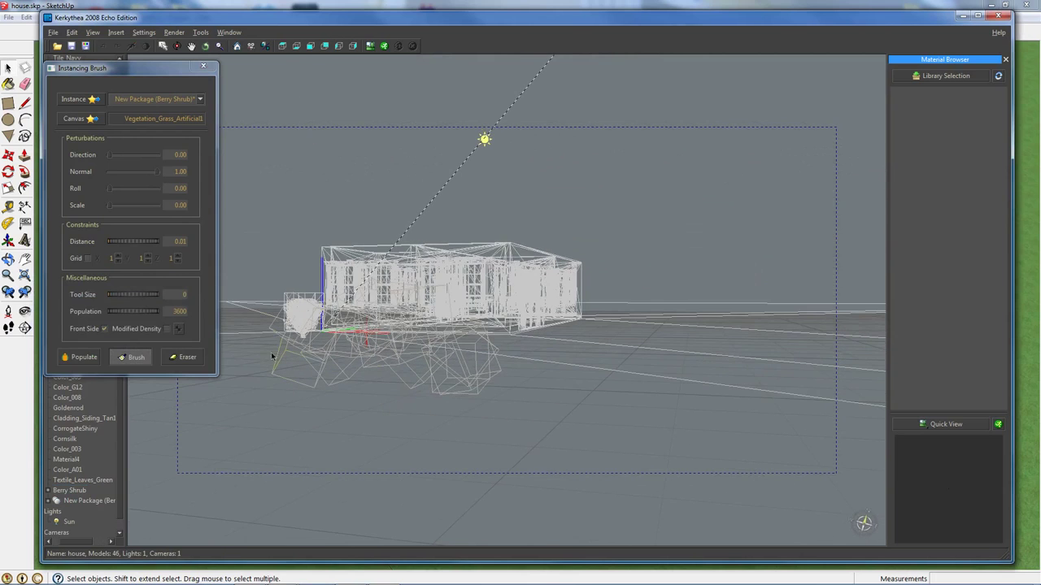
click(182, 357)
middle_drag(472, 423, 370, 466)
drag(317, 407, 293, 364)
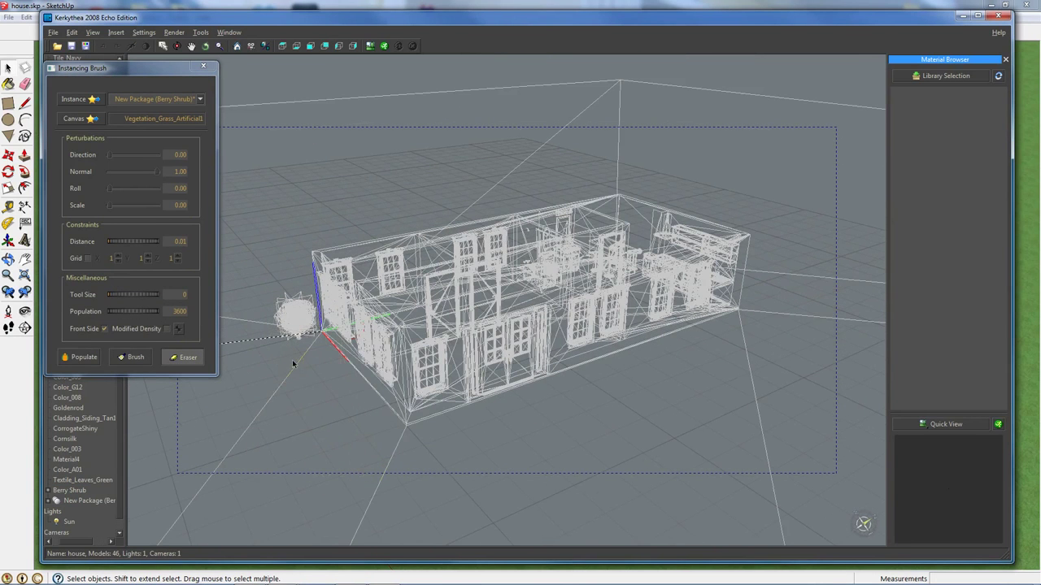
- Set the brush's Normal to 0.00 and Roll to 1.00, and brush Berry Shrub instances along the house's short wall
drag(139, 176, 98, 183)
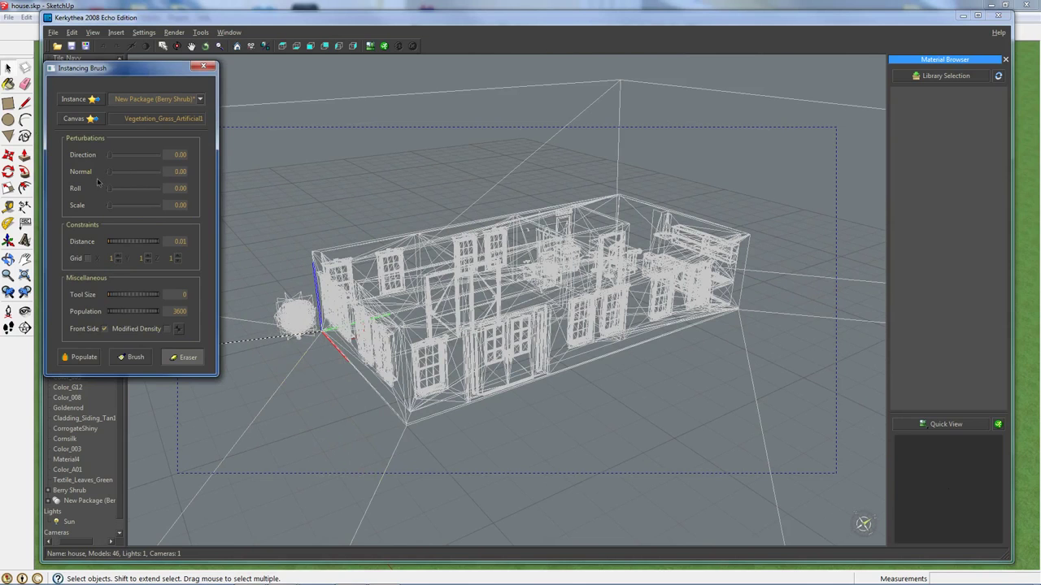
click(133, 357)
drag(295, 344, 351, 430)
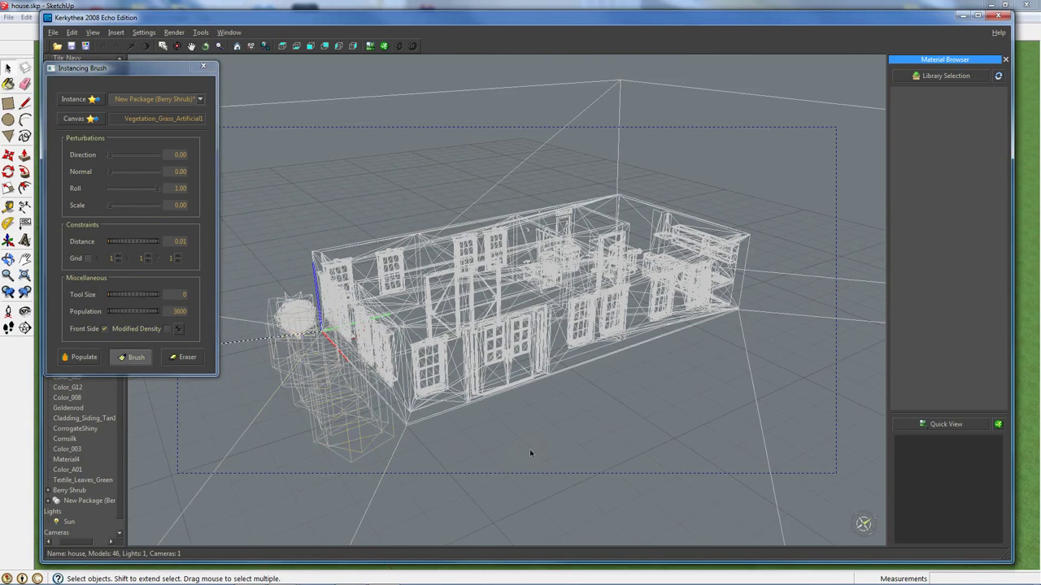
- Brush Berry Shrub instances around the remaining sides of the house, leaving gaps between the groups
mouse_move(529, 449)
middle_down()
mouse_move(458, 432)
mouse_move(477, 366)
mouse_move(475, 381)
mouse_move(550, 427)
middle_up()
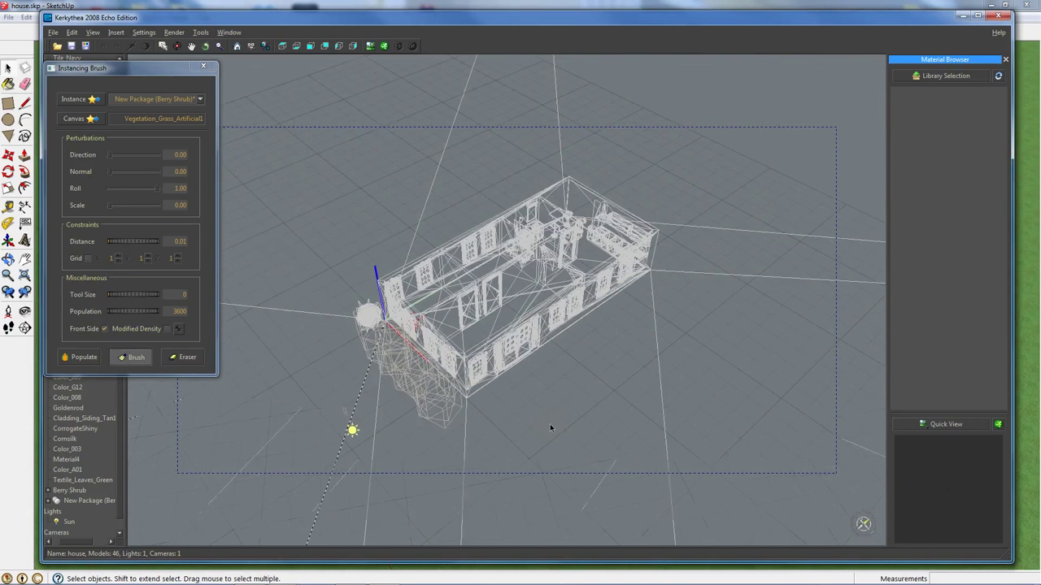
drag(704, 304, 579, 364)
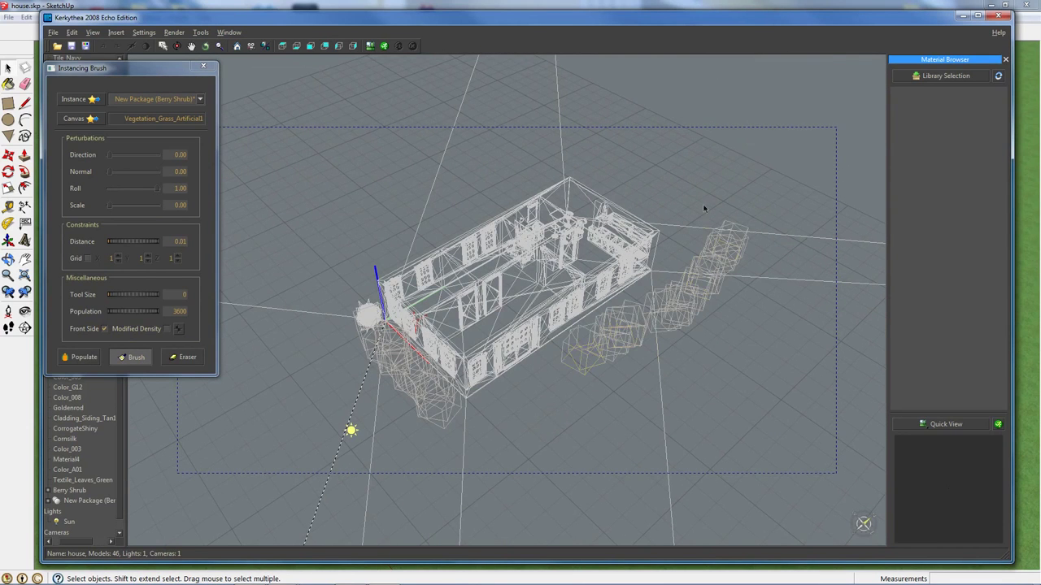
mouse_move(704, 209)
mouse_down()
mouse_move(675, 217)
mouse_move(634, 176)
mouse_move(543, 162)
mouse_move(335, 286)
mouse_move(317, 316)
mouse_move(350, 359)
mouse_up()
middle_drag(622, 371, 476, 415)
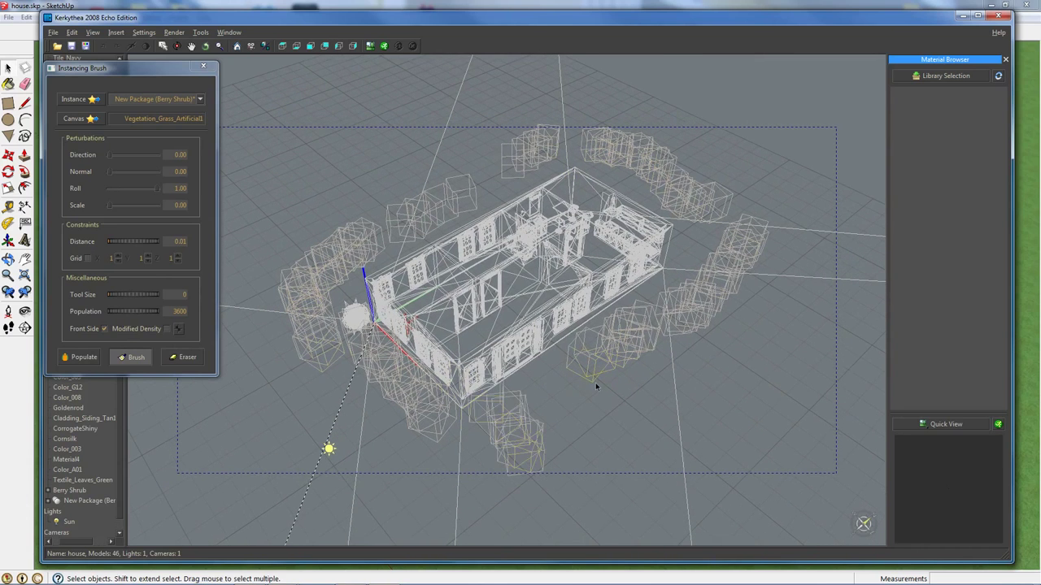
middle_drag(648, 399, 500, 376)
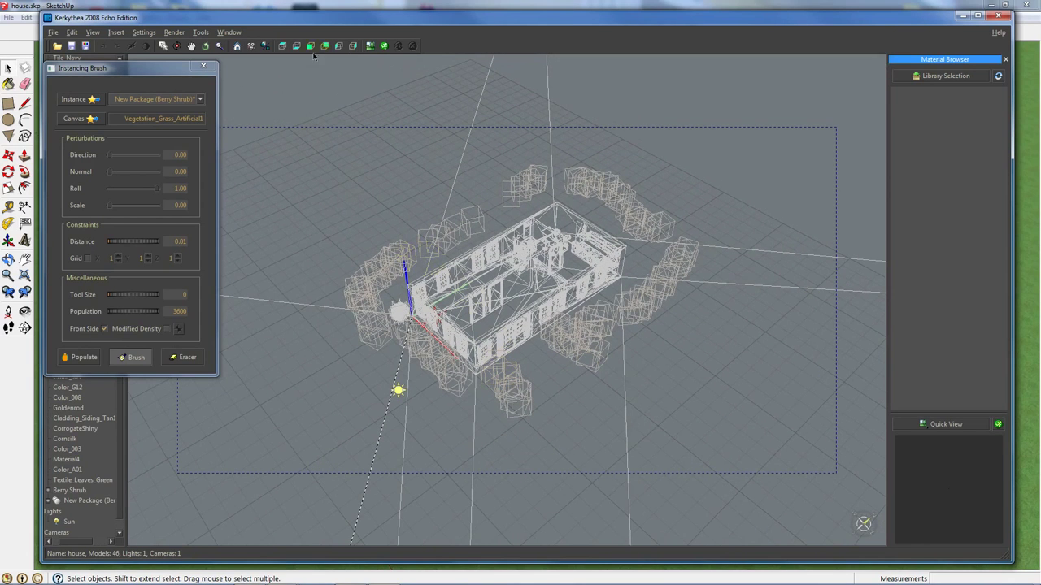
- Start rendering the current view at 1854x976 with the 19B. M L T 100 passes preset and 4 threads
click(384, 45)
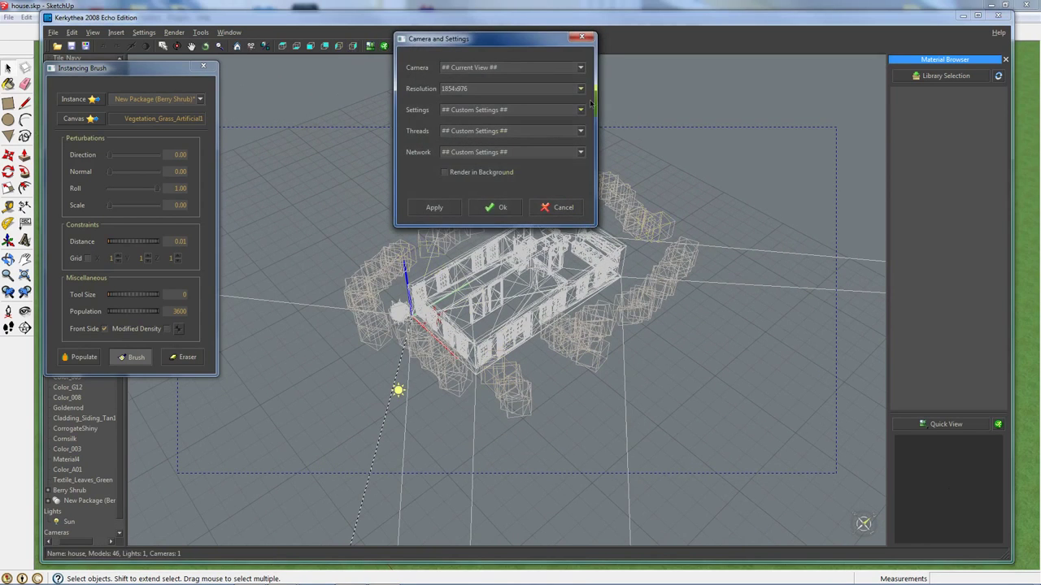
click(581, 110)
scroll(535, 156, down, 6)
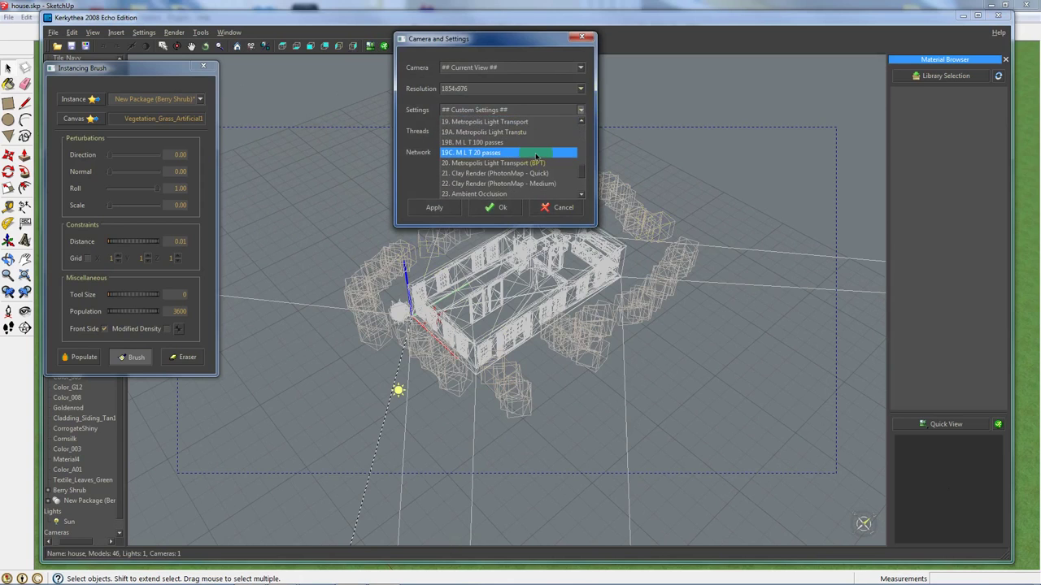
click(535, 142)
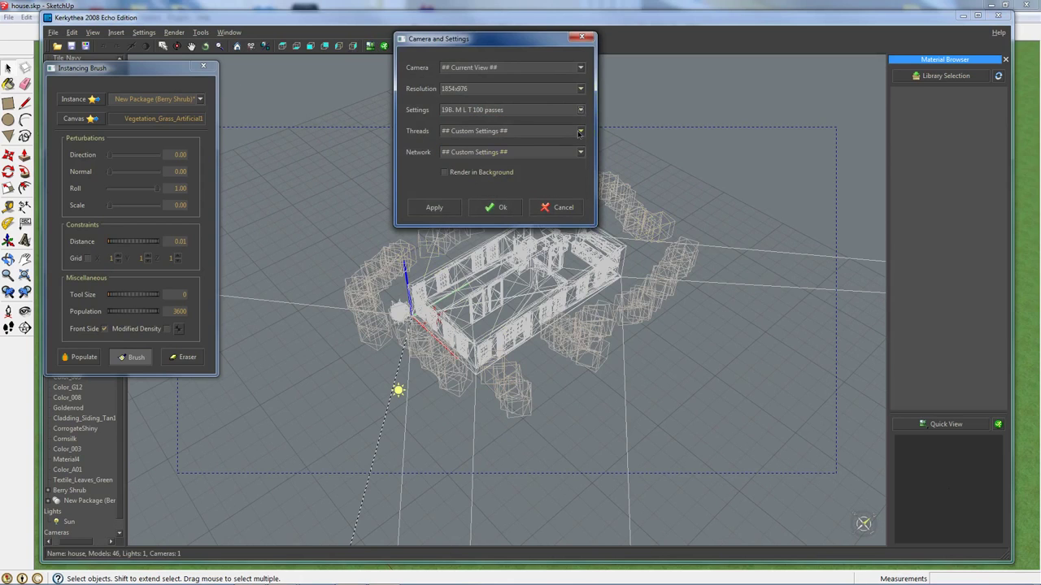
click(578, 131)
click(528, 173)
click(490, 208)
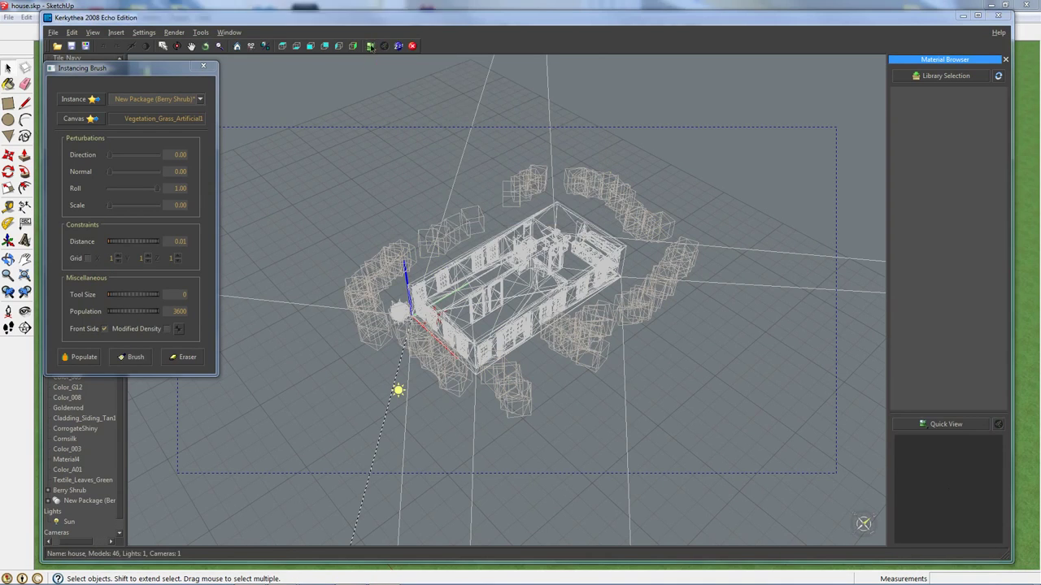
- Enlarge the rendered image window to examine the house and shrubs, and close it
drag(317, 22, 191, 16)
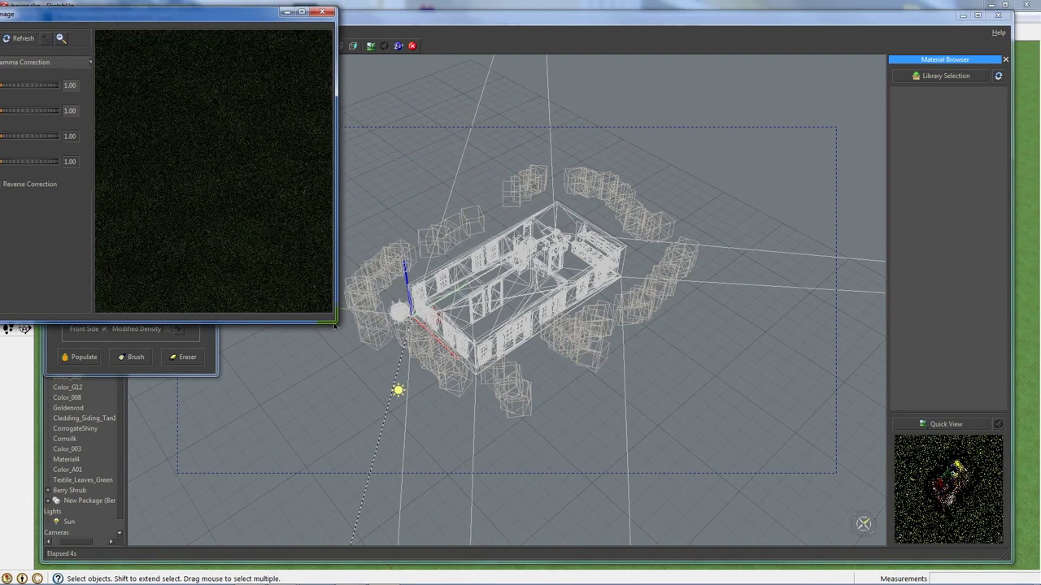
drag(335, 324, 986, 541)
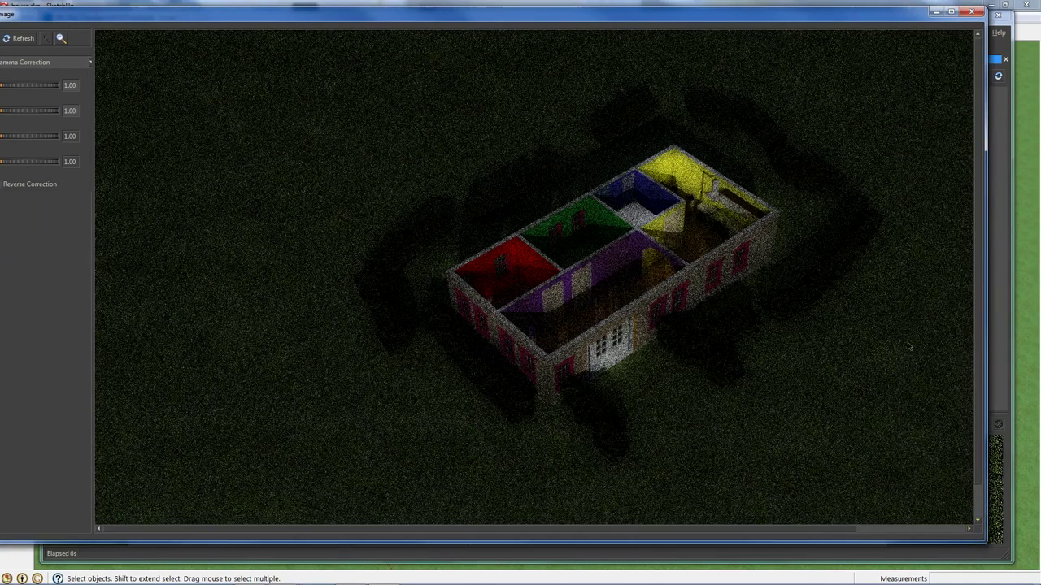
click(970, 12)
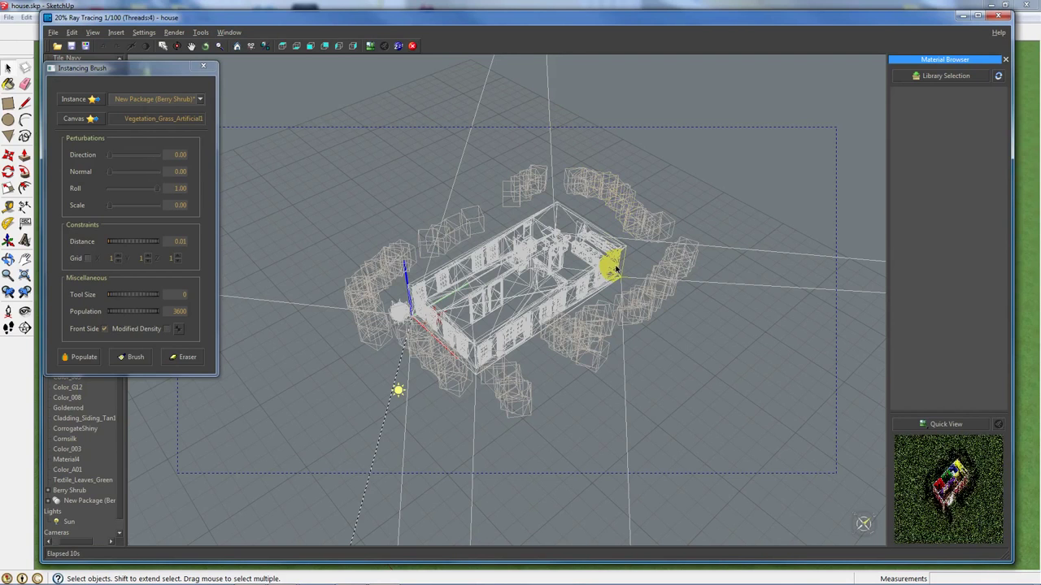
- Try to render a closer view of the house with 19B. M L T 100 passes and 4 threads, and check the rendered image
mouse_move(616, 265)
middle_down()
mouse_move(562, 255)
mouse_move(558, 232)
mouse_move(572, 217)
mouse_move(624, 210)
mouse_move(597, 232)
mouse_move(542, 249)
mouse_move(539, 204)
middle_up()
click(383, 46)
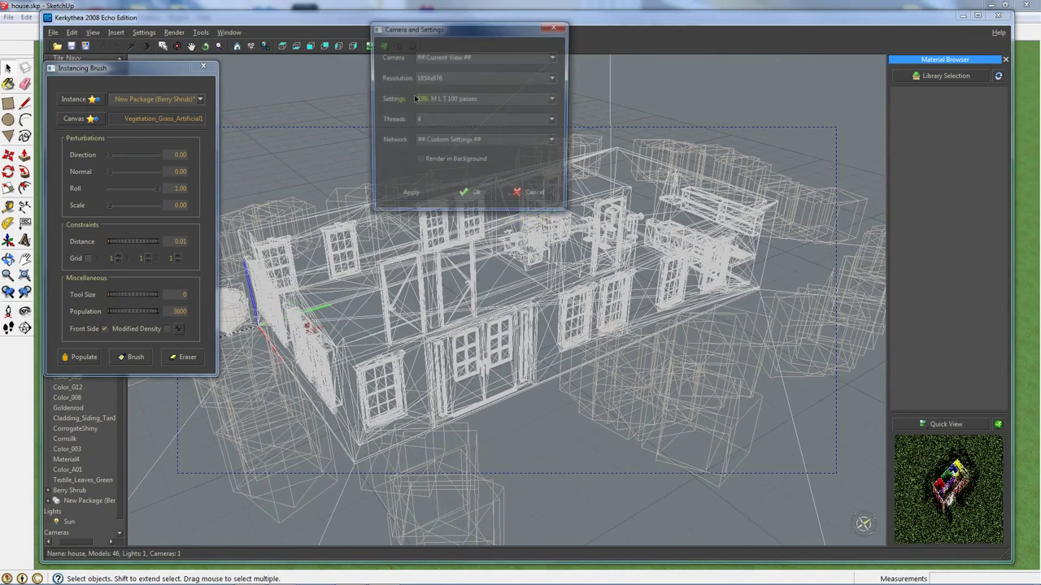
click(472, 196)
mouse_move(447, 582)
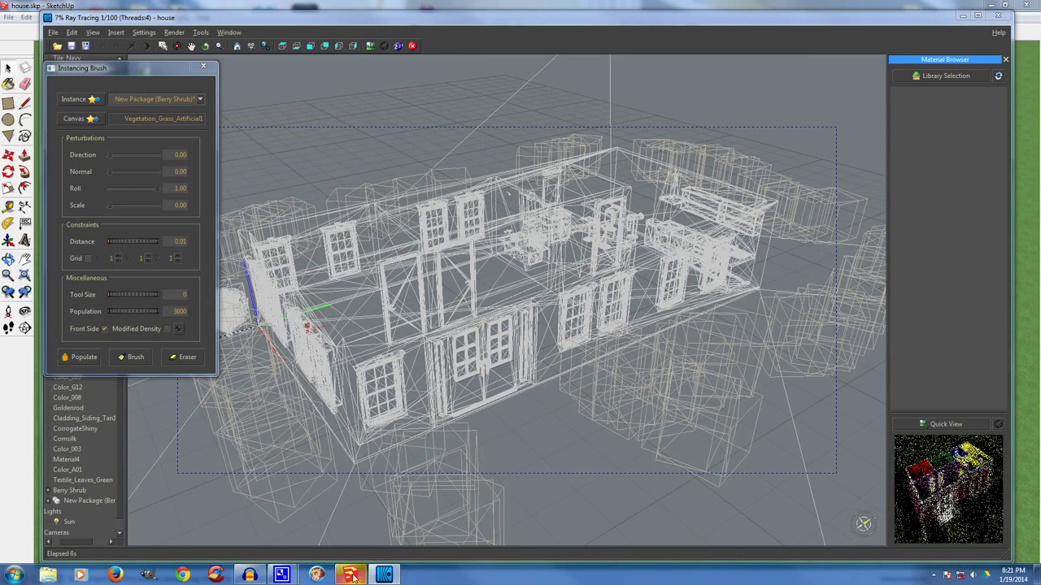
click(352, 574)
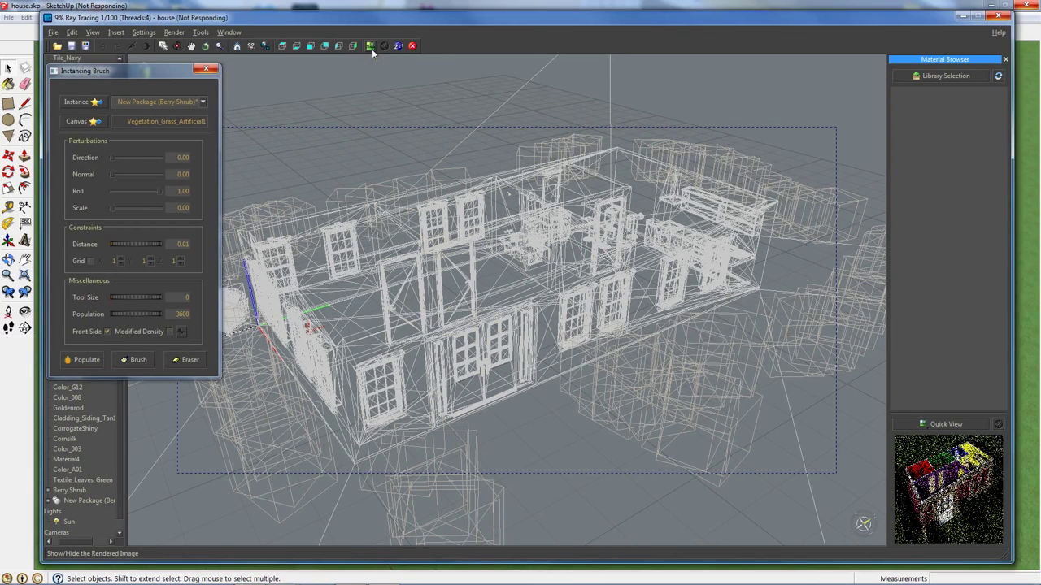
click(371, 47)
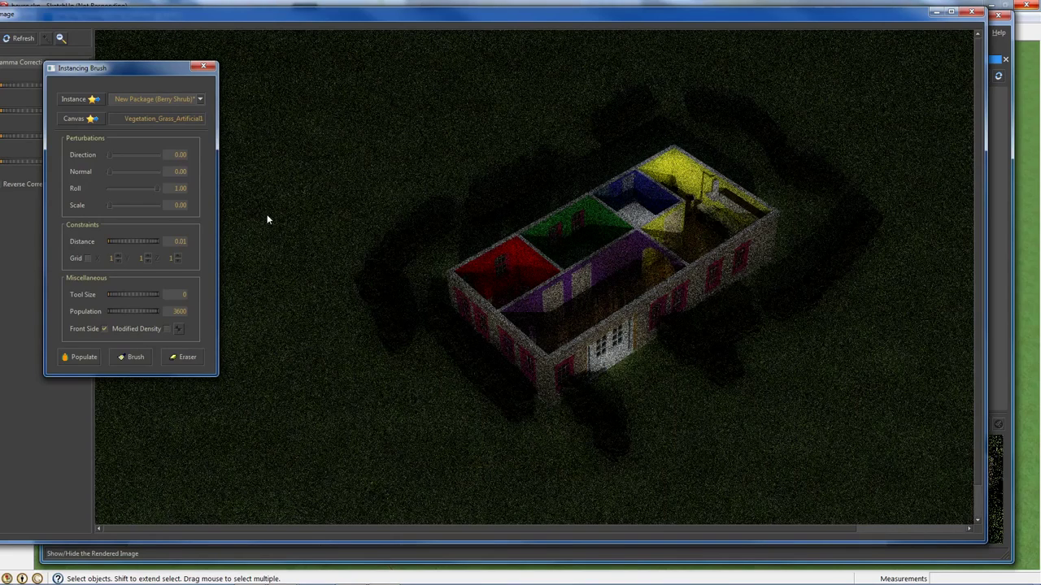
click(258, 285)
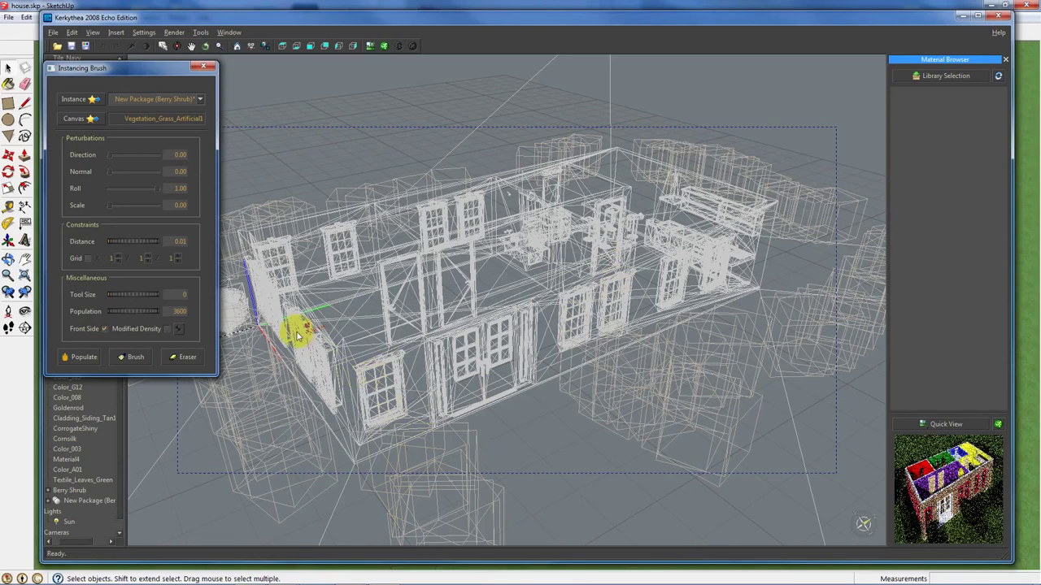
- Start the render of the current view with 2 threads, keeping 19B. M L T 100 passes
click(384, 45)
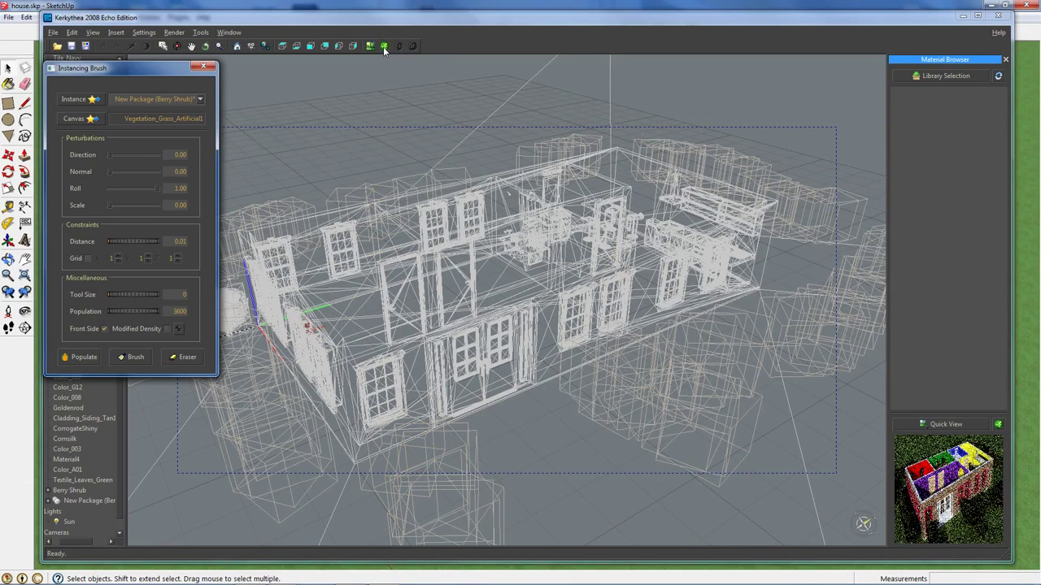
click(554, 120)
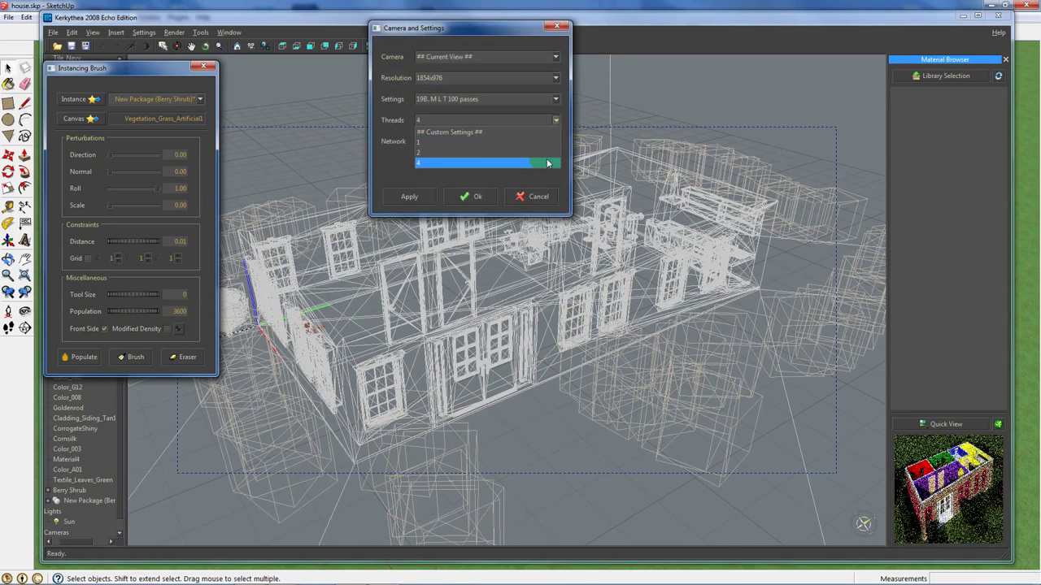
click(488, 160)
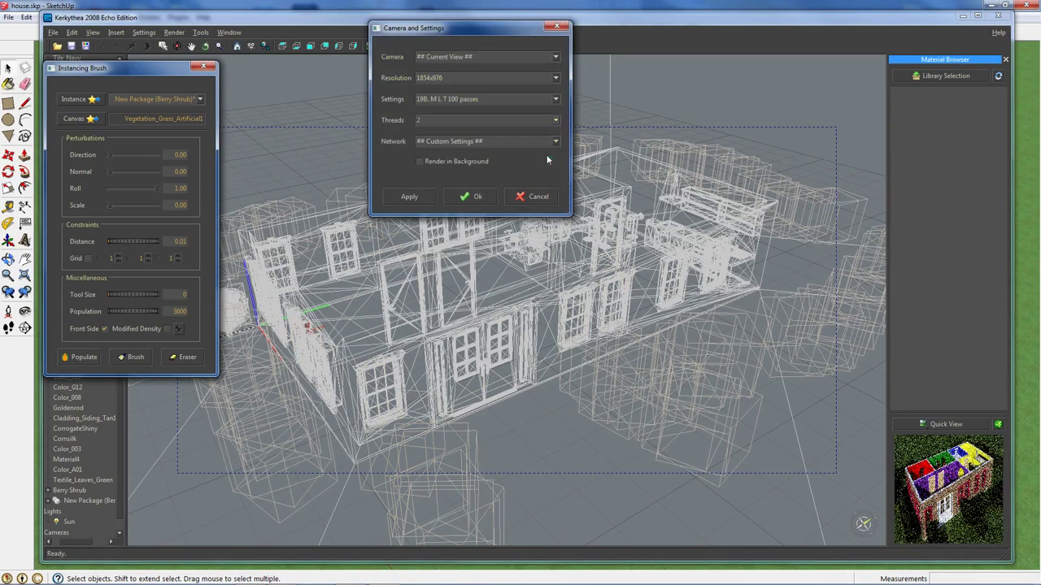
click(476, 196)
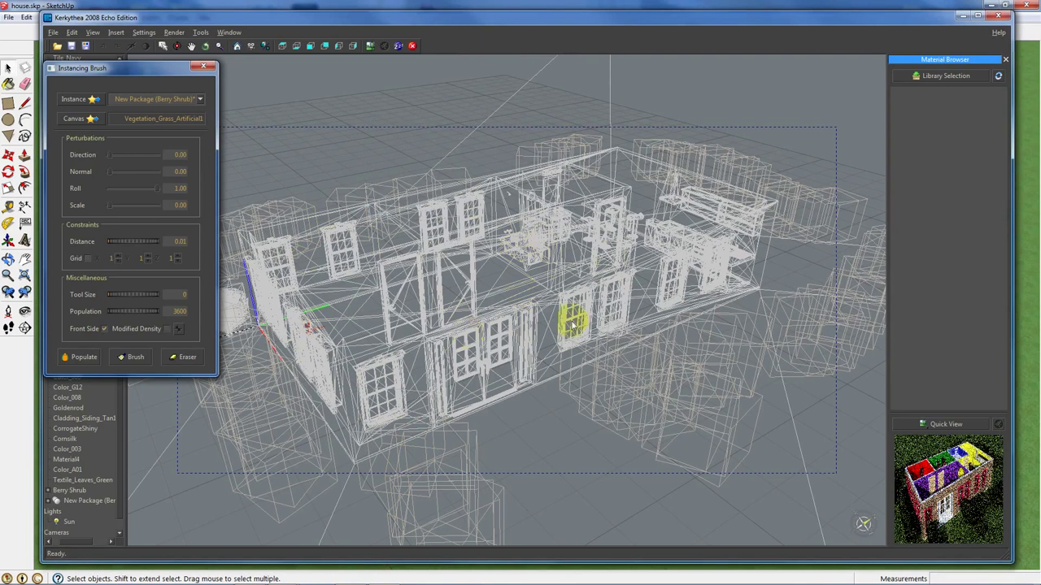
- Switch to SketchUp and draw a rectangular path on the ground, extending outward from the wall at the double front doors
click(361, 577)
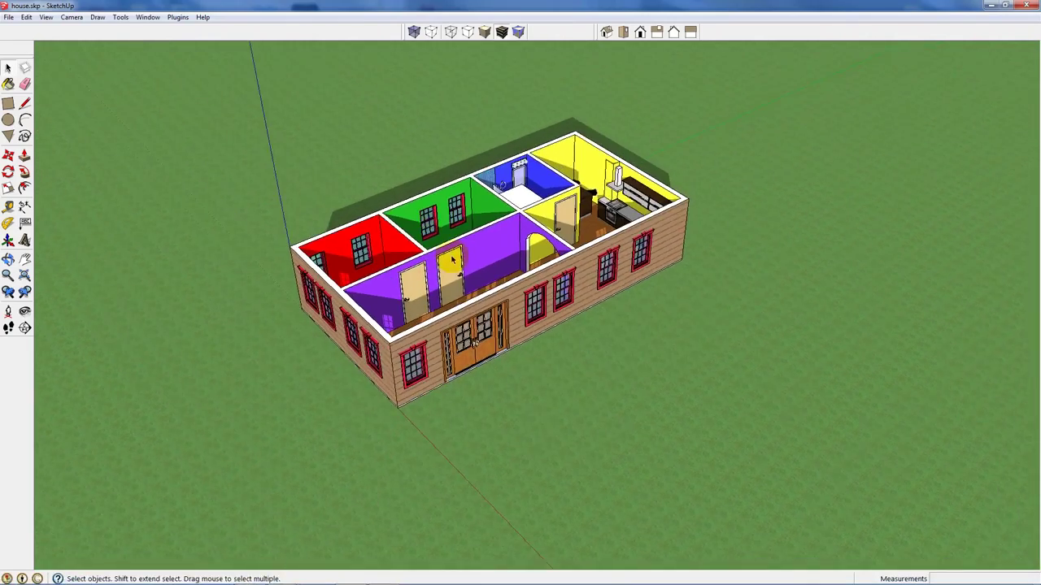
middle_drag(452, 259, 469, 414)
scroll(456, 363, up, 8)
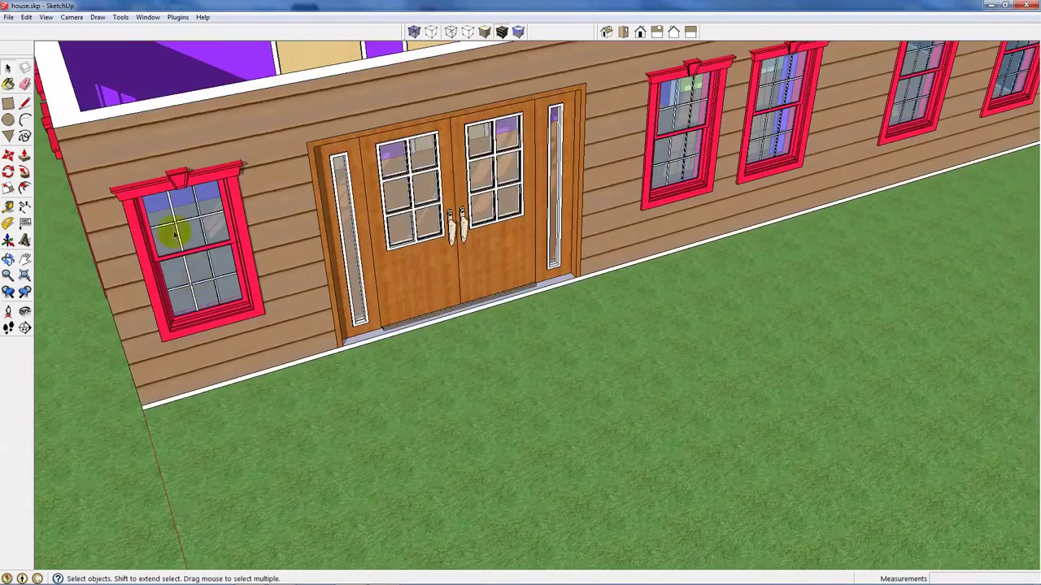
click(8, 104)
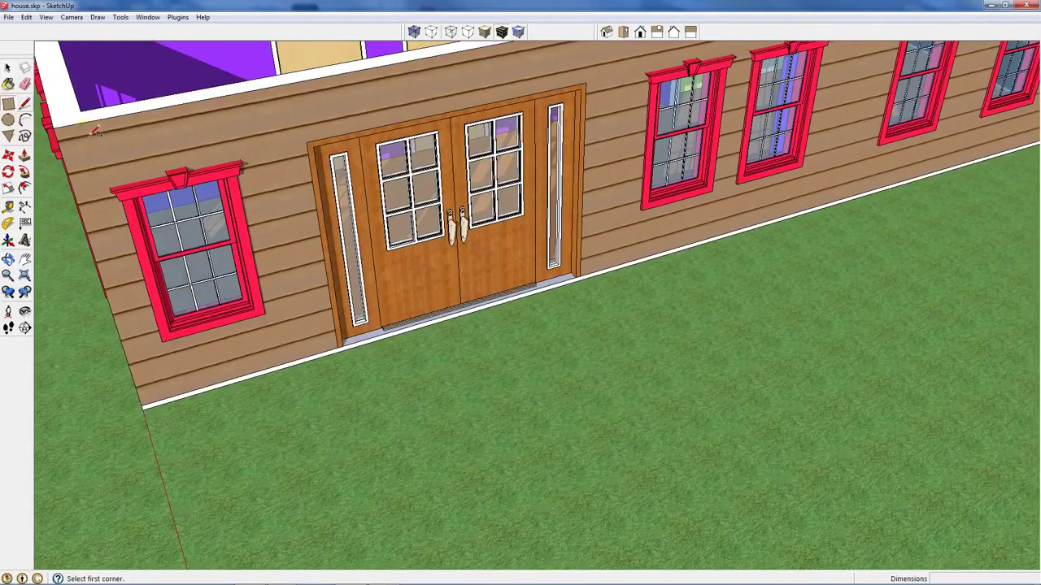
click(318, 360)
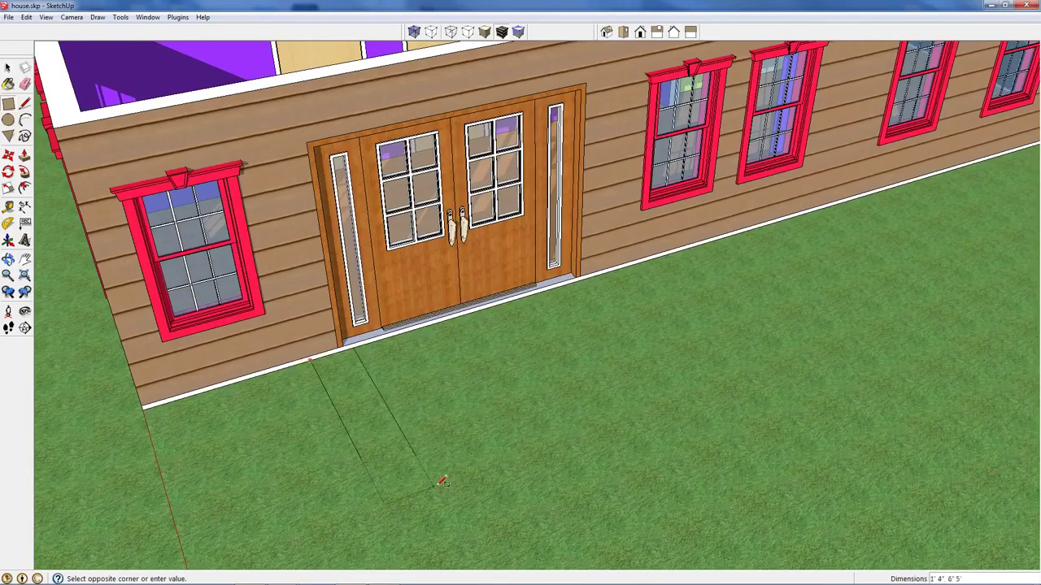
scroll(329, 398, down, 5)
scroll(334, 396, down, 5)
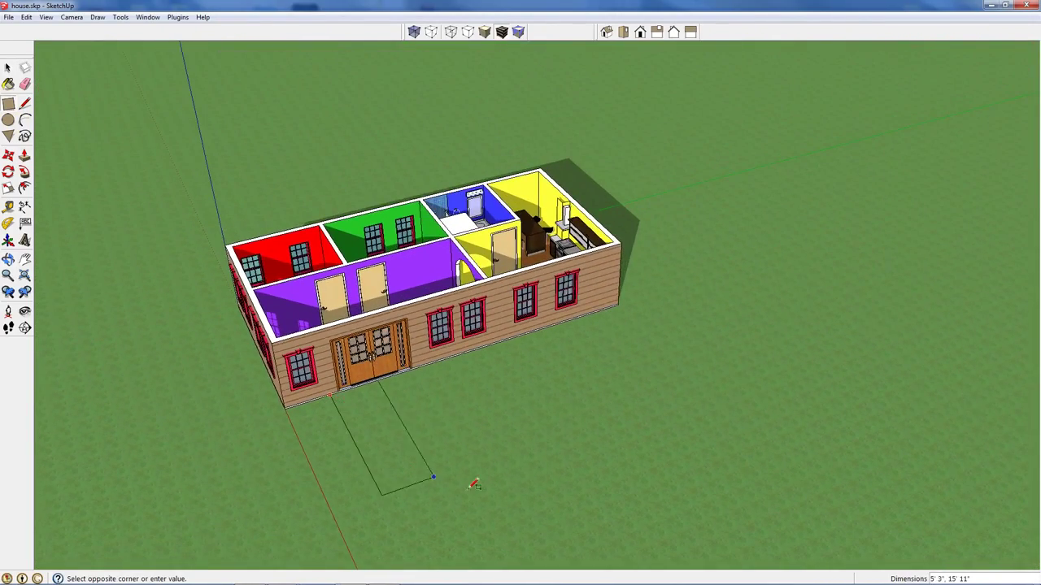
scroll(499, 422, down, 4)
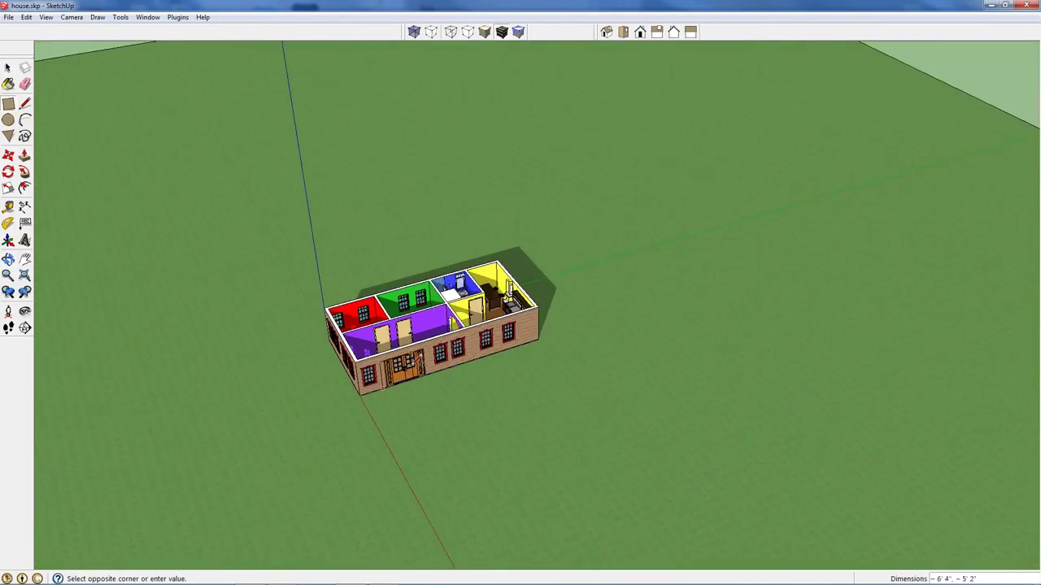
click(491, 459)
scroll(416, 422, up, 8)
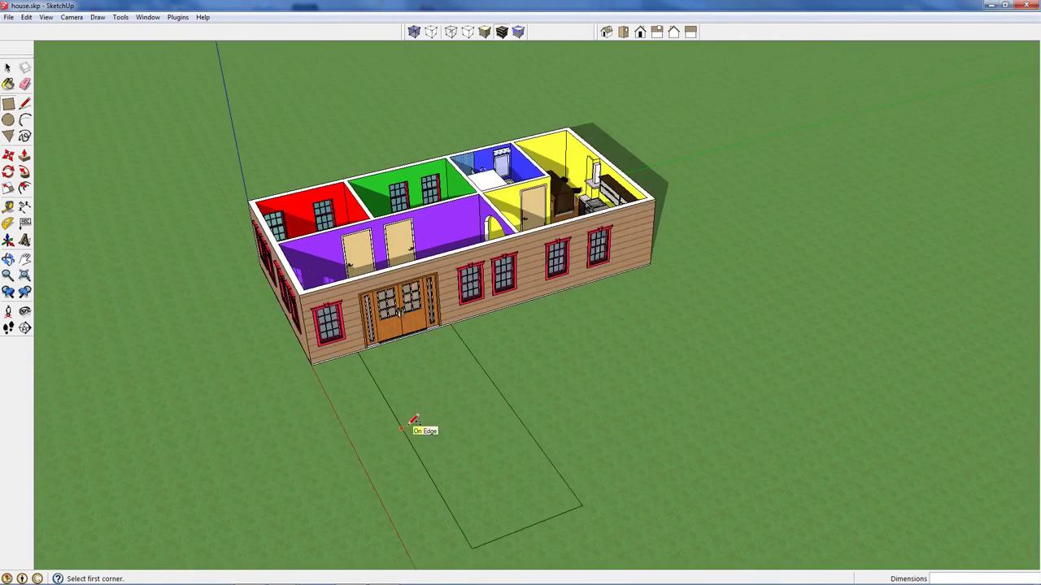
- Look through the Brick and Cladding materials, and open the Asphalt and Concrete collection for painting
click(8, 84)
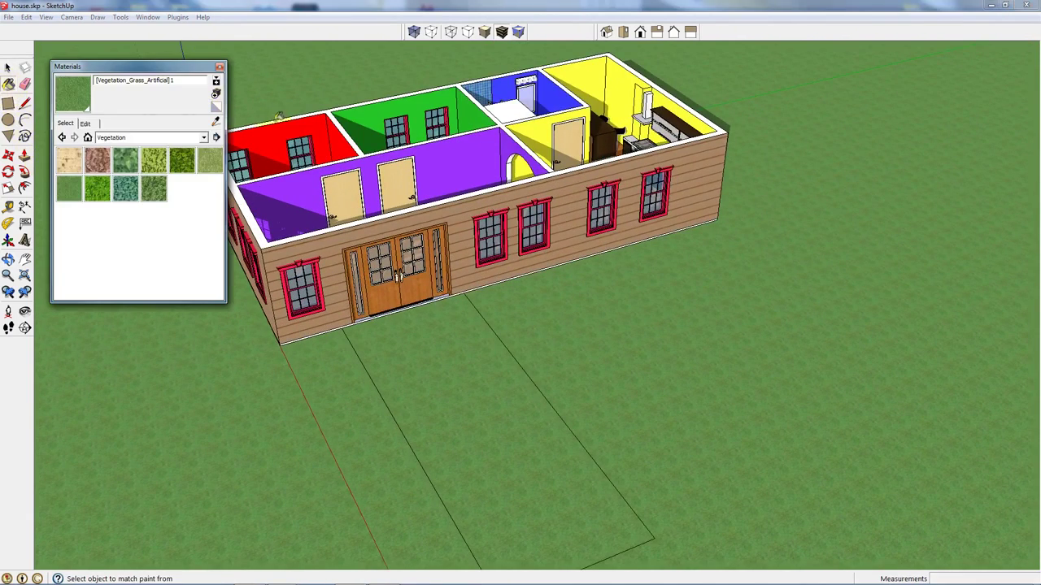
click(204, 138)
scroll(201, 151, up, 2)
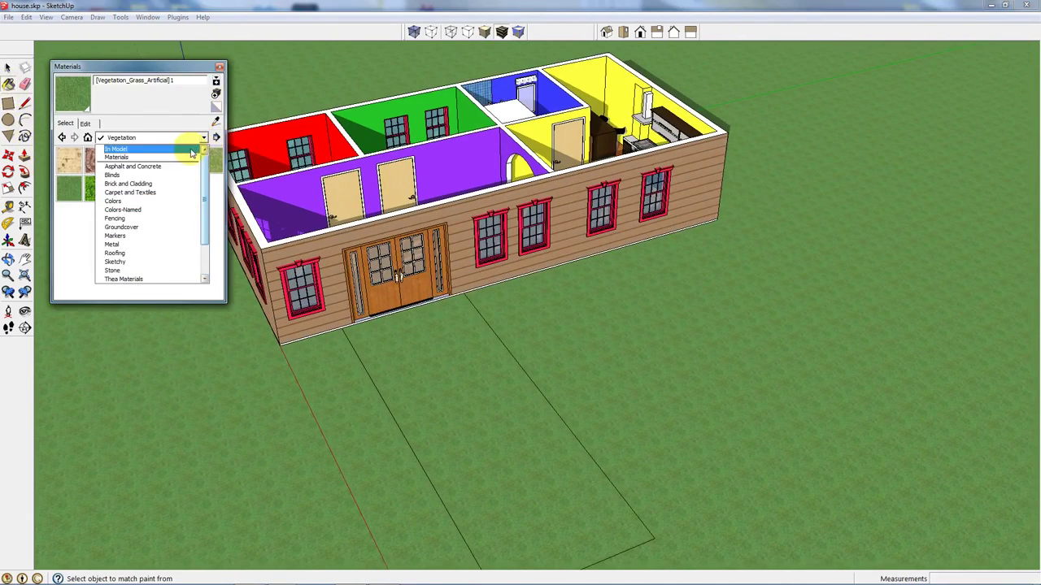
click(193, 188)
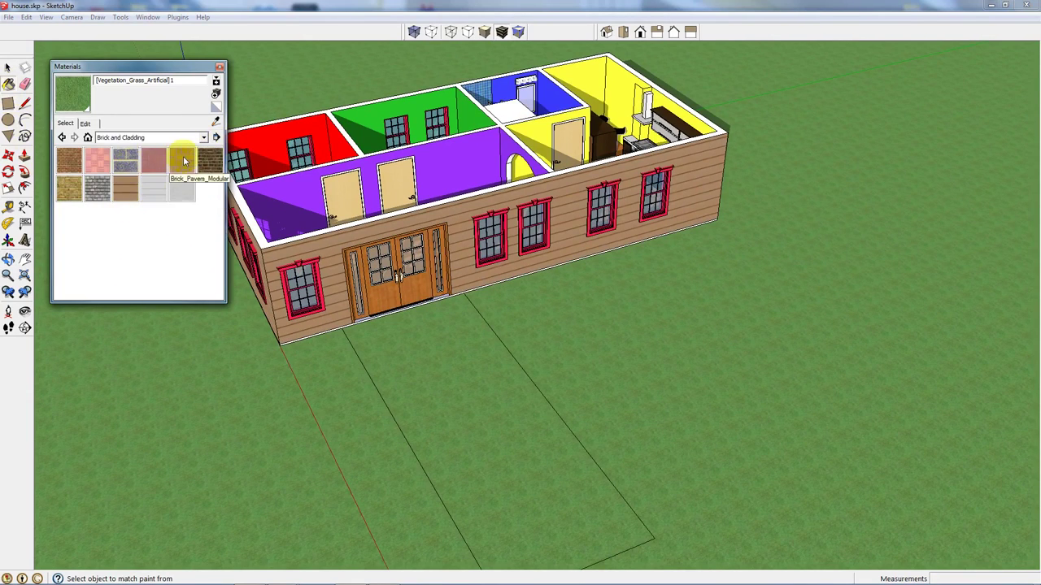
click(203, 138)
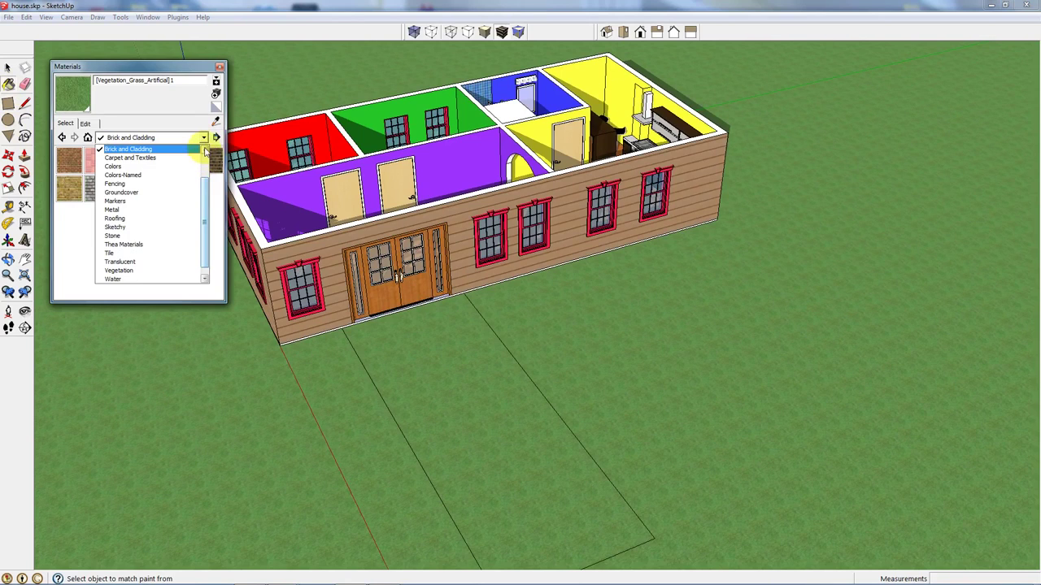
scroll(203, 151, up, 2)
click(199, 152)
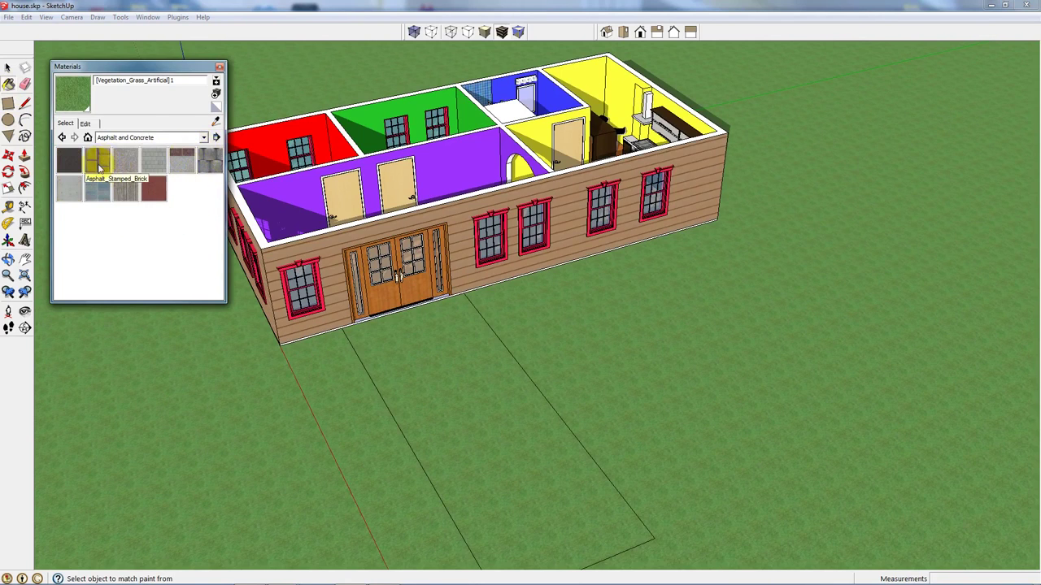
- Try the Asphalt_Stamped_Brick material on the path in front of the double doors
click(98, 167)
click(439, 392)
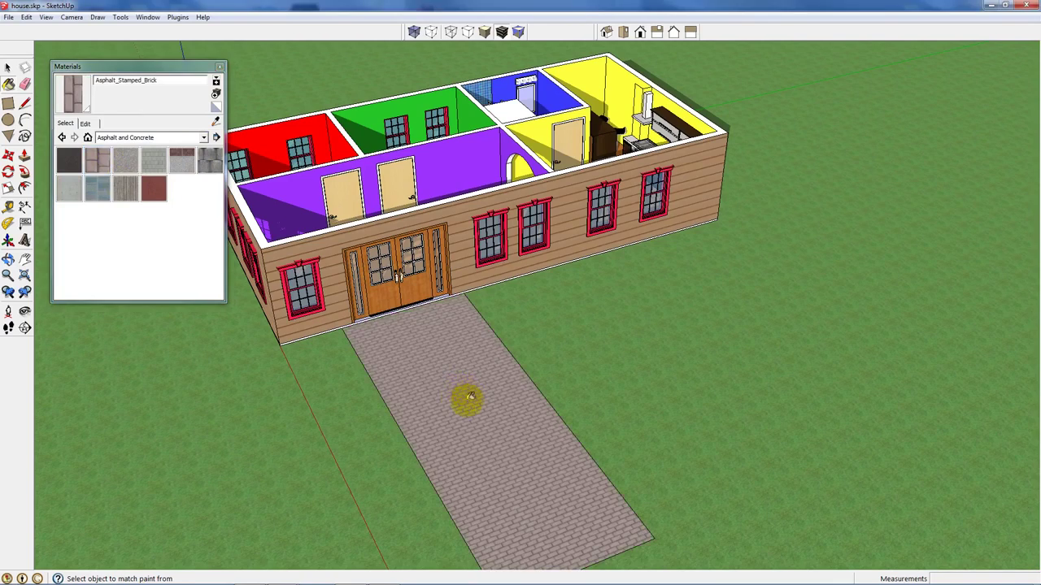
scroll(470, 398, up, 3)
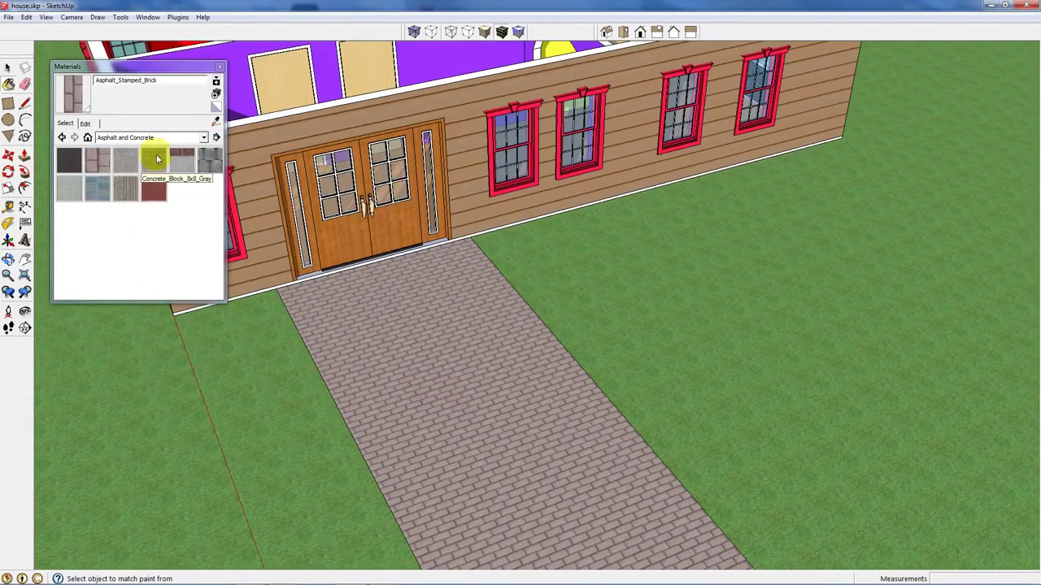
- Paint the path in front of the double doors with the Concrete_Block_8x8_Gray material
click(157, 159)
click(439, 341)
middle_drag(453, 352, 445, 376)
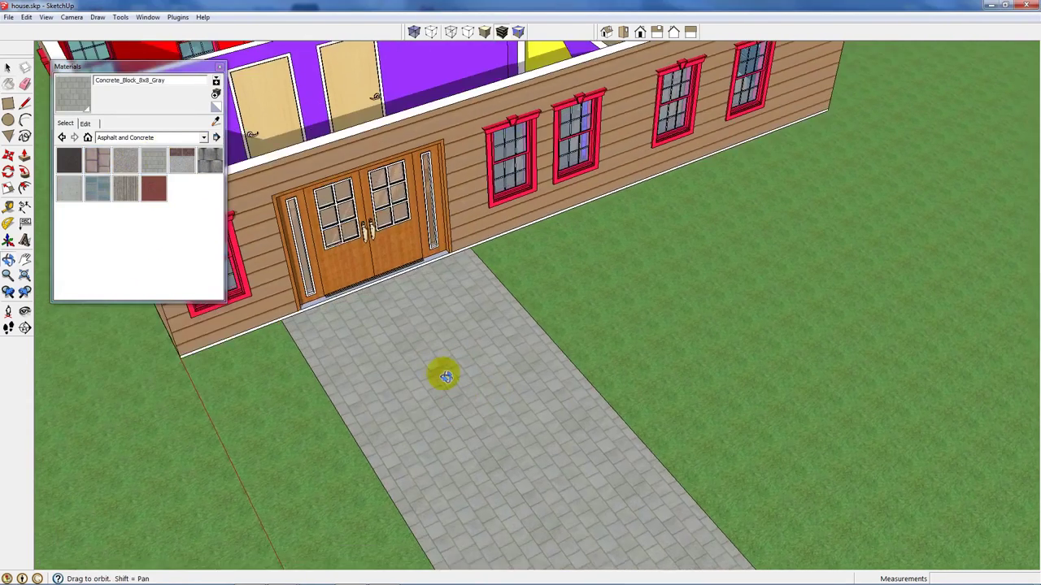
scroll(446, 376, down, 8)
- Select only the paved path face together with its boundary edges, leaving the grass out
click(8, 68)
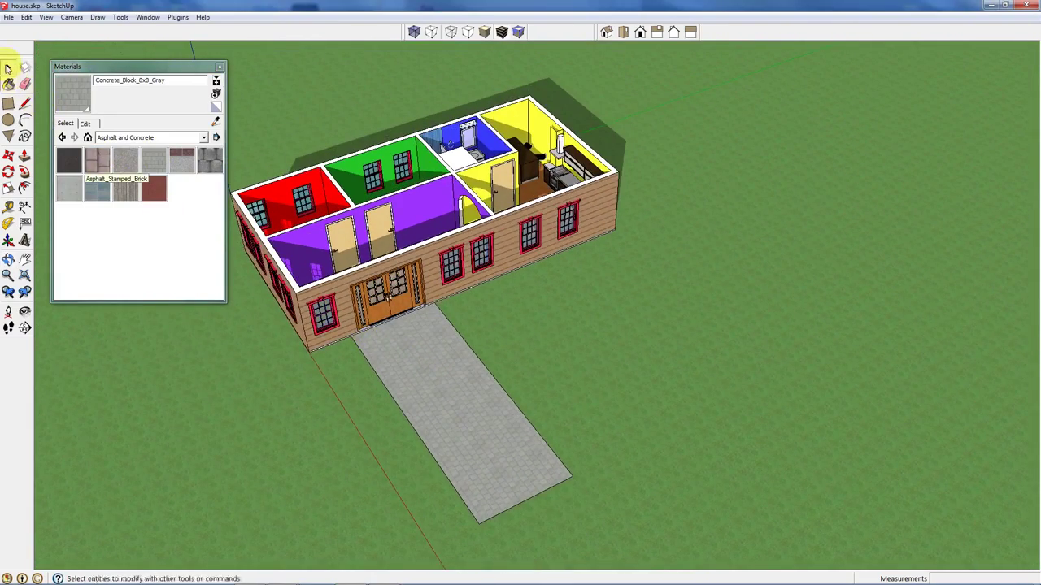
triple_click(446, 399)
click(615, 510)
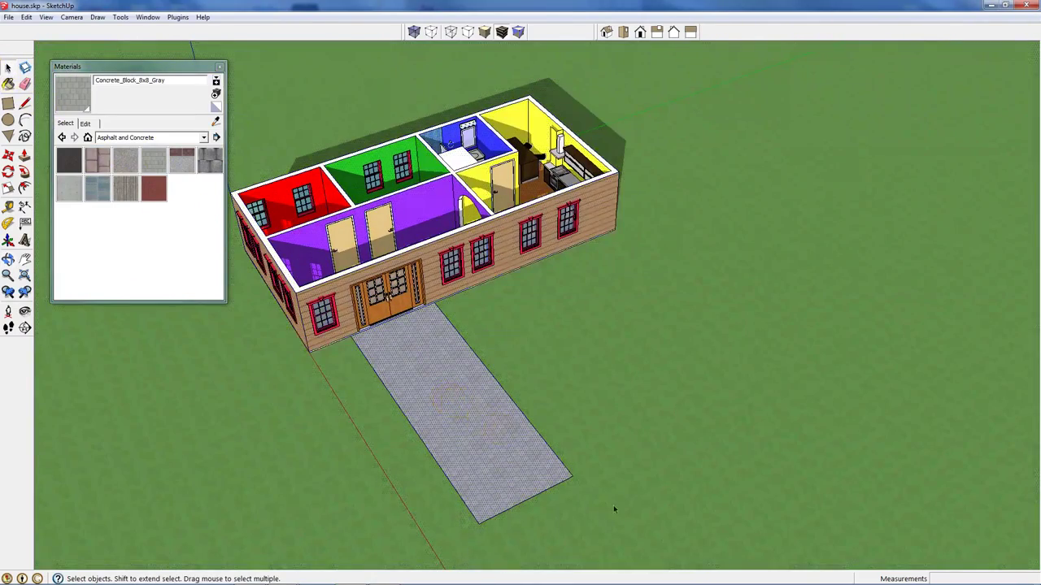
click(389, 364)
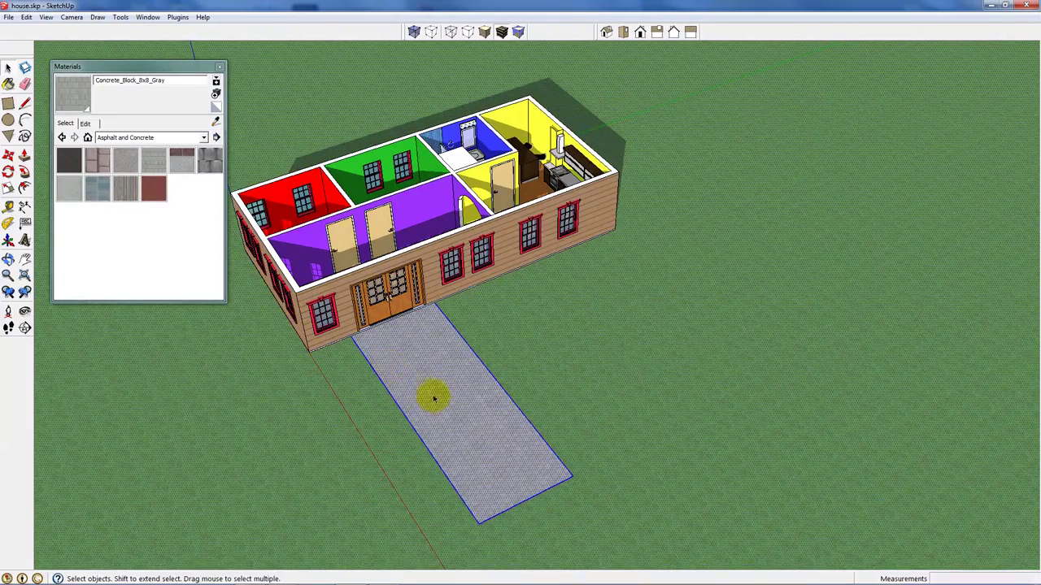
scroll(413, 441, up, 4)
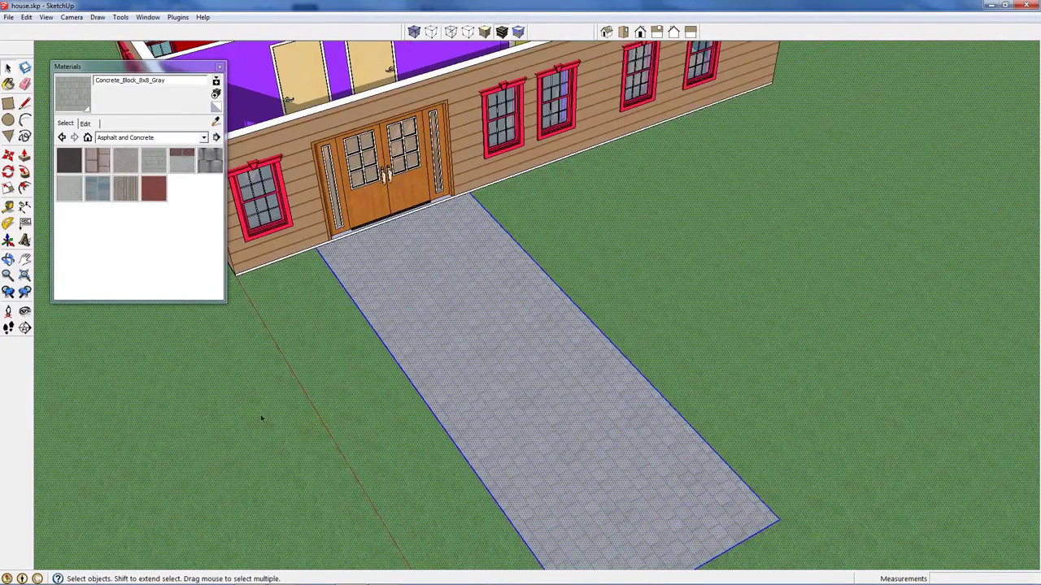
right_click(425, 290)
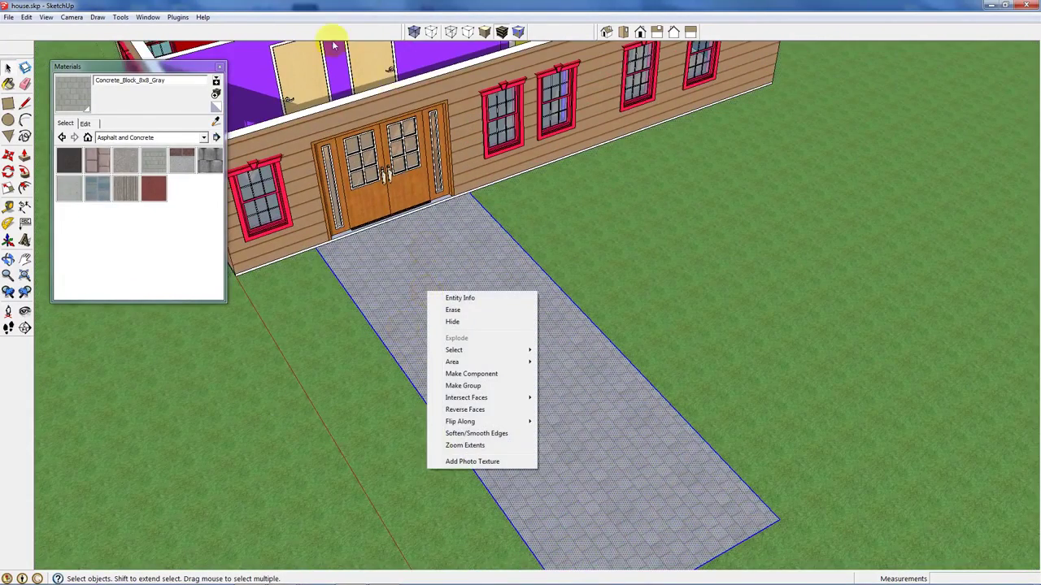
- Export only the selected path to Kerkythea under the file name walk, and decline opening the exported model
click(178, 17)
mouse_move(219, 46)
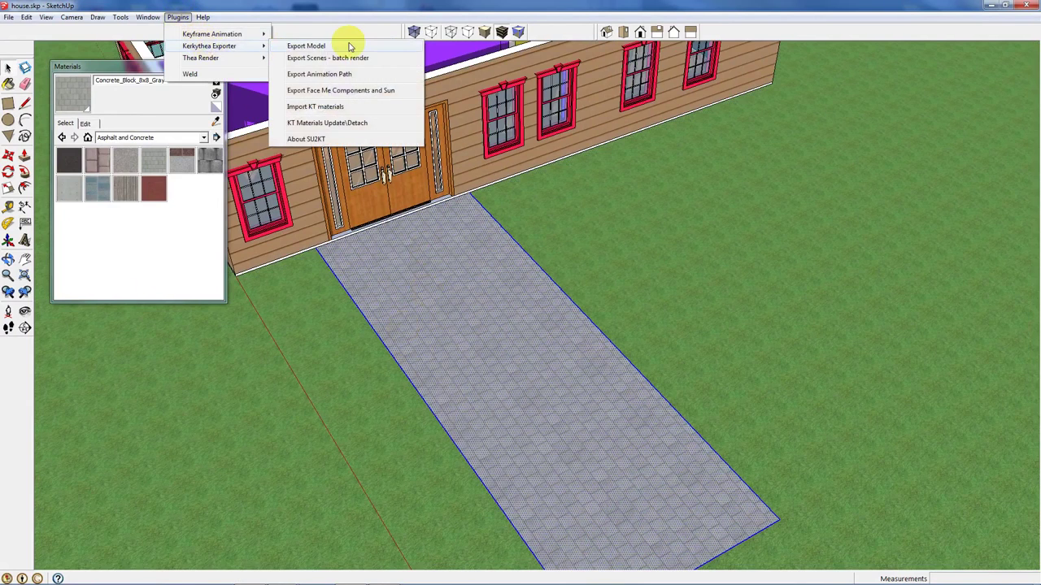
click(350, 47)
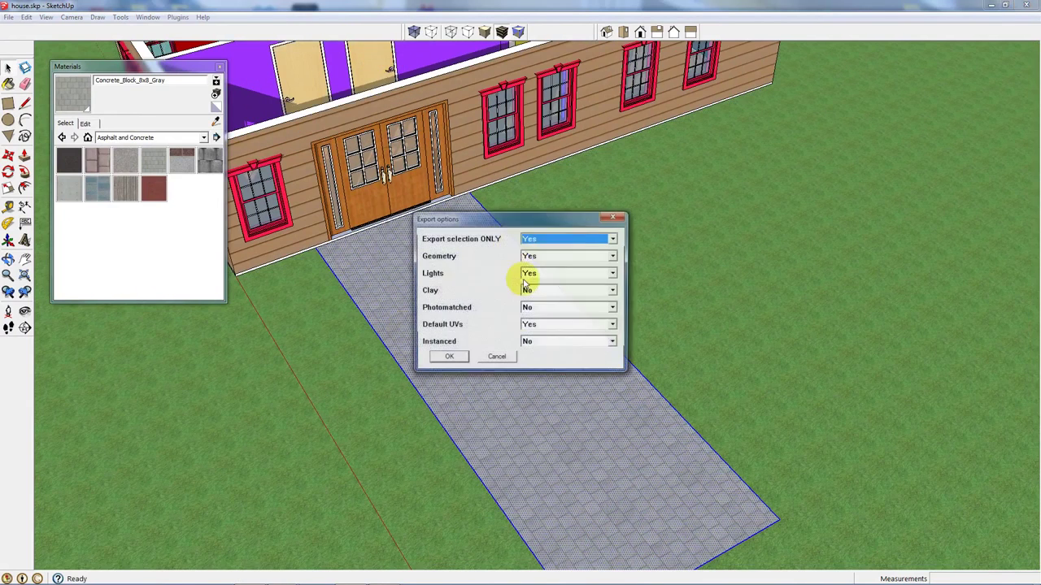
click(441, 357)
text(walk)
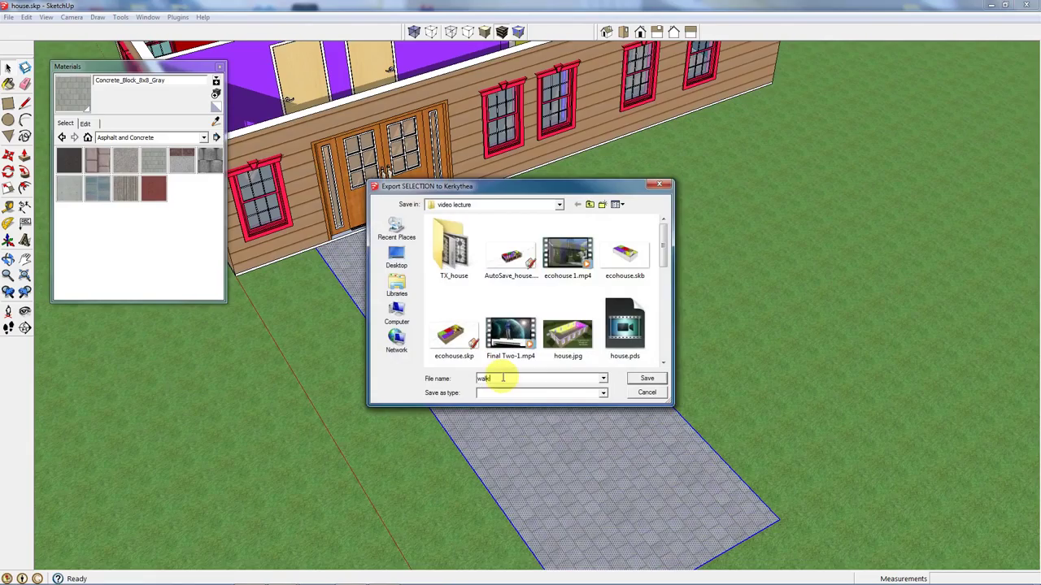
key(Return)
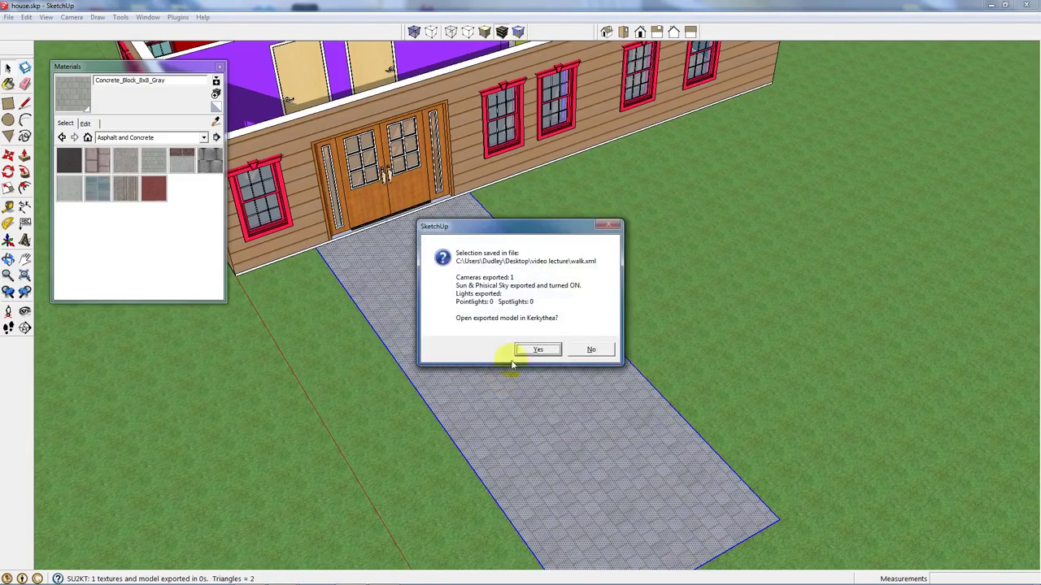
click(591, 350)
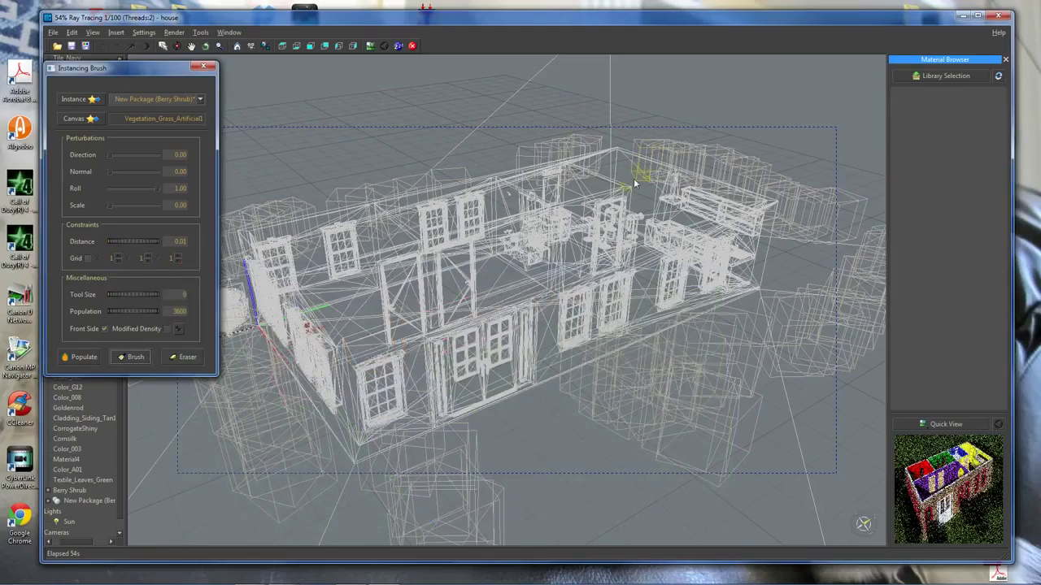
- Switch to Kerkythea, examine the rendered house image in an enlarged window, and close it
click(523, 233)
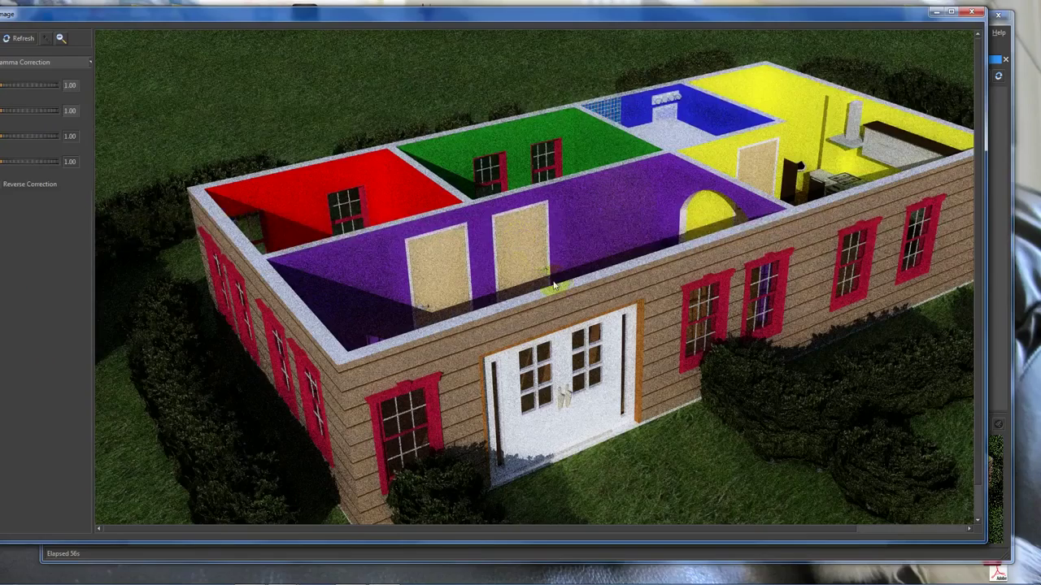
drag(268, 530, 339, 539)
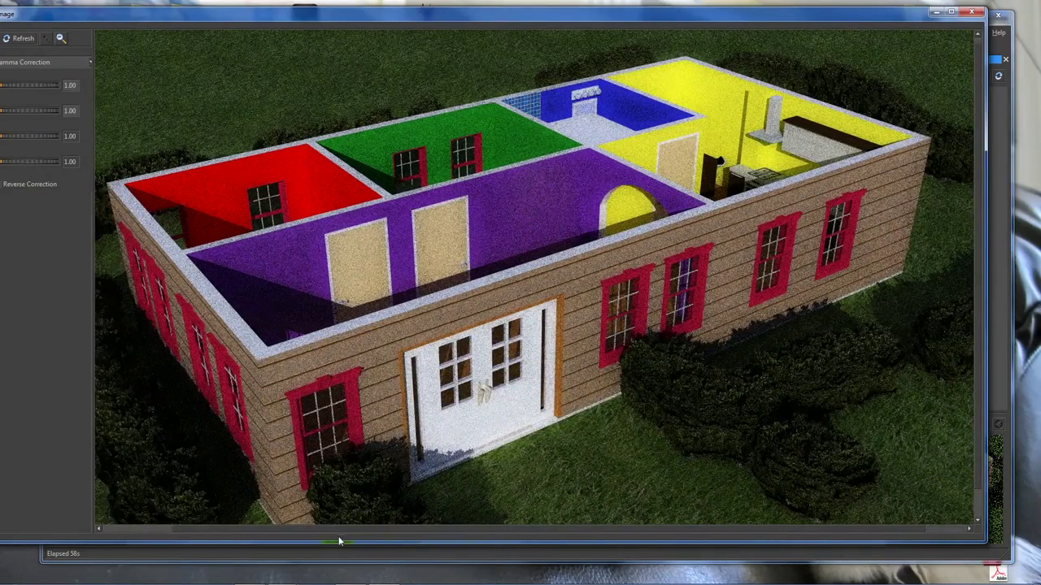
double_click(558, 543)
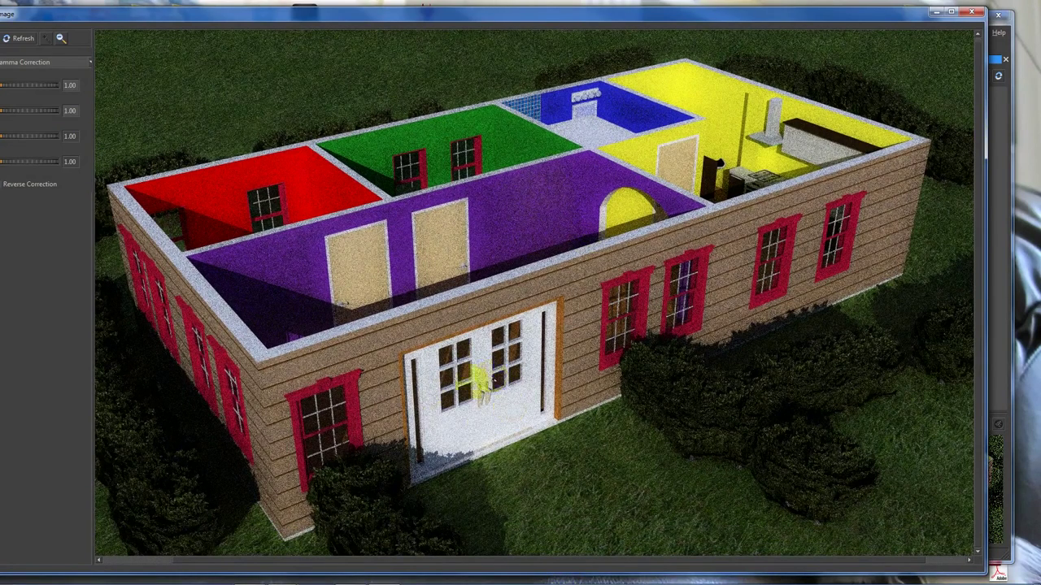
click(971, 12)
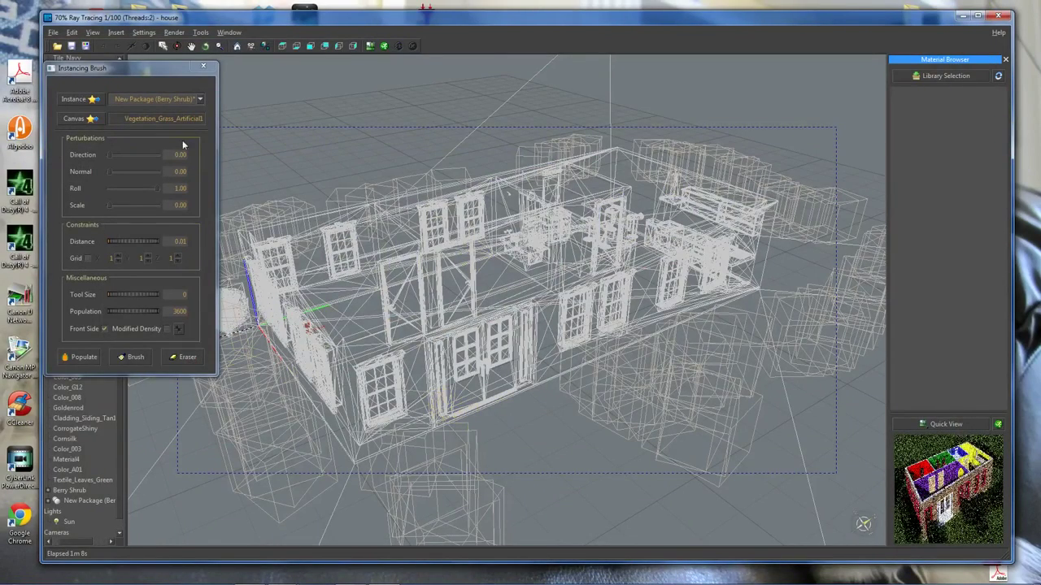
- Close the Instancing Brush and apply a wood material from the library to the 0019_Crimson window frames
click(148, 72)
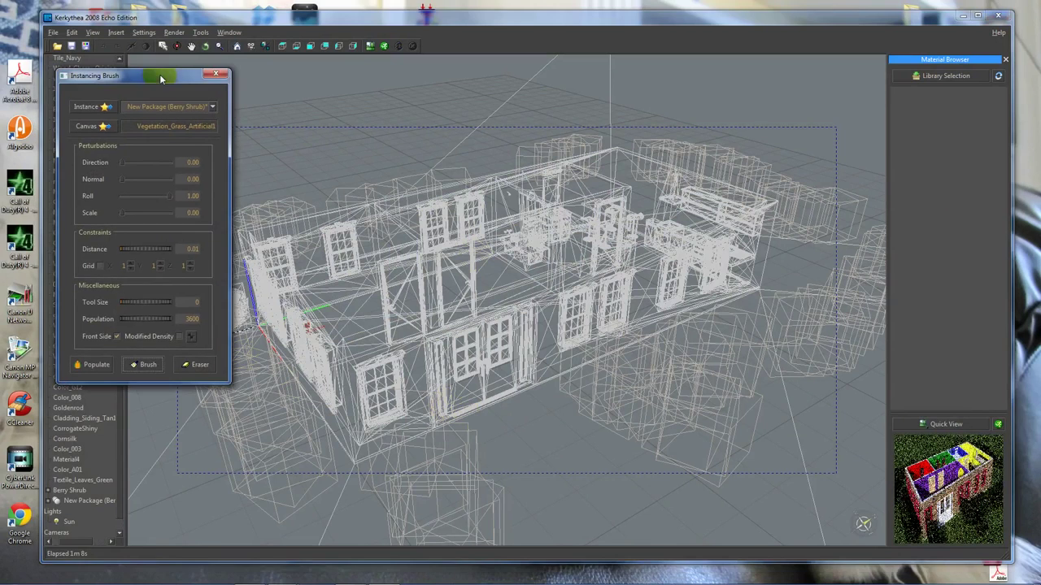
click(204, 65)
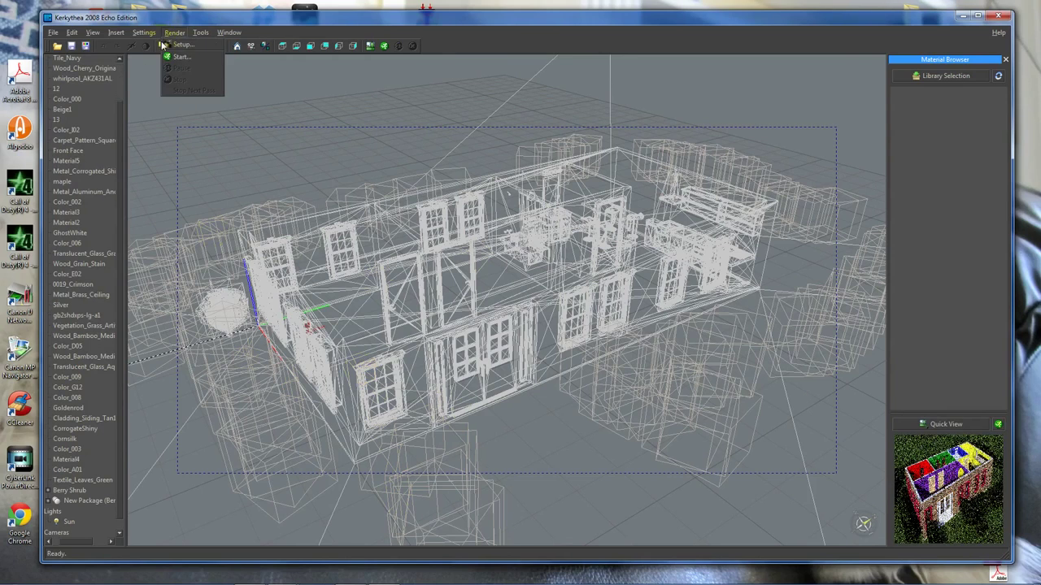
click(162, 47)
click(372, 418)
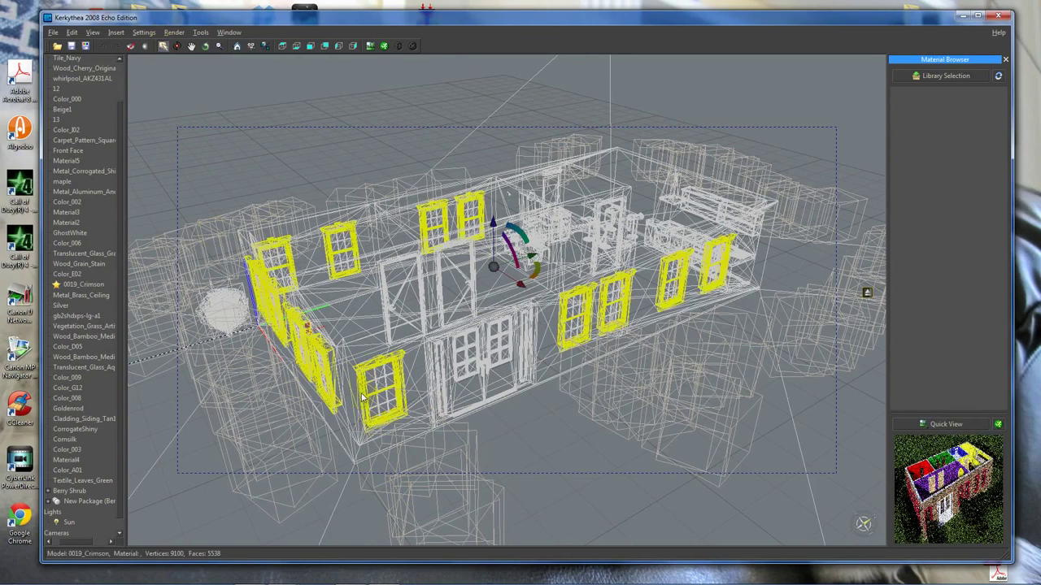
right_click(88, 285)
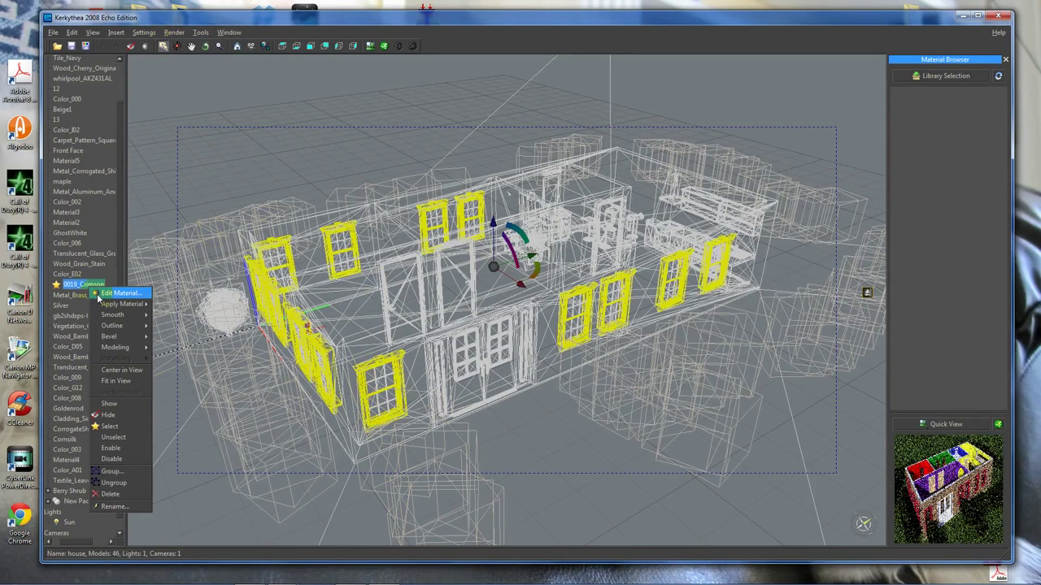
mouse_move(122, 303)
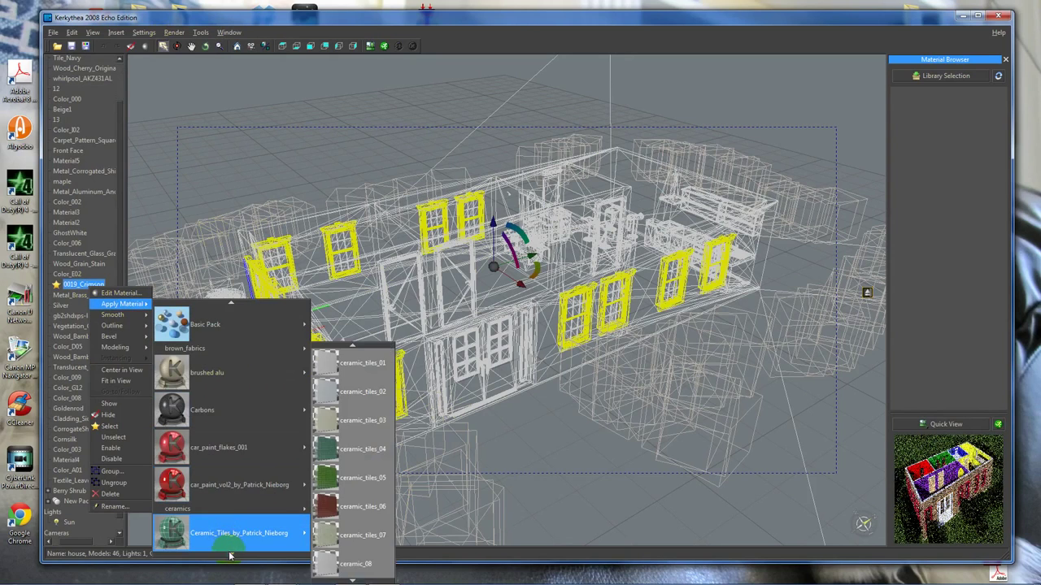
mouse_move(231, 555)
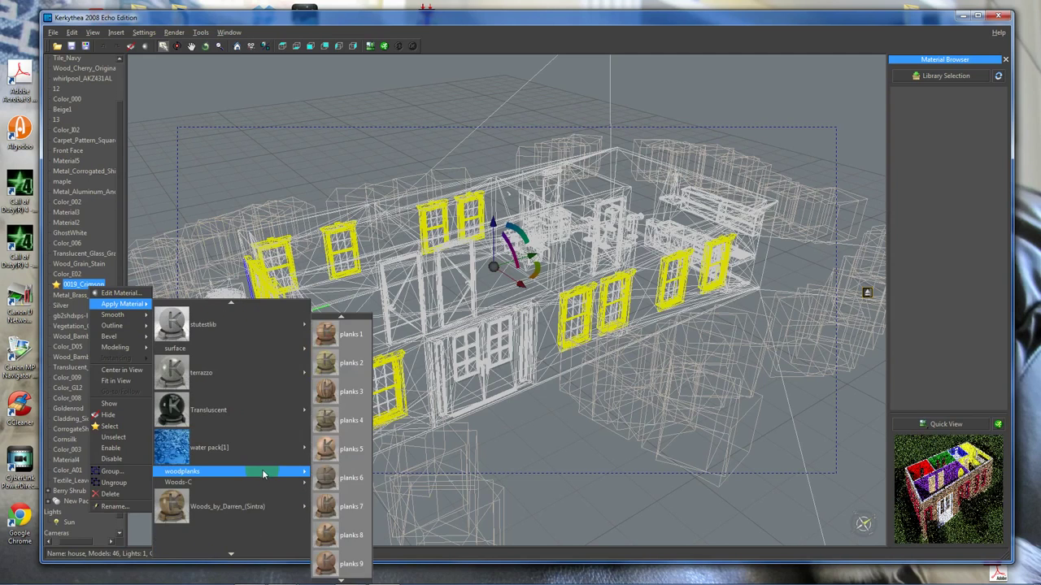
mouse_move(263, 481)
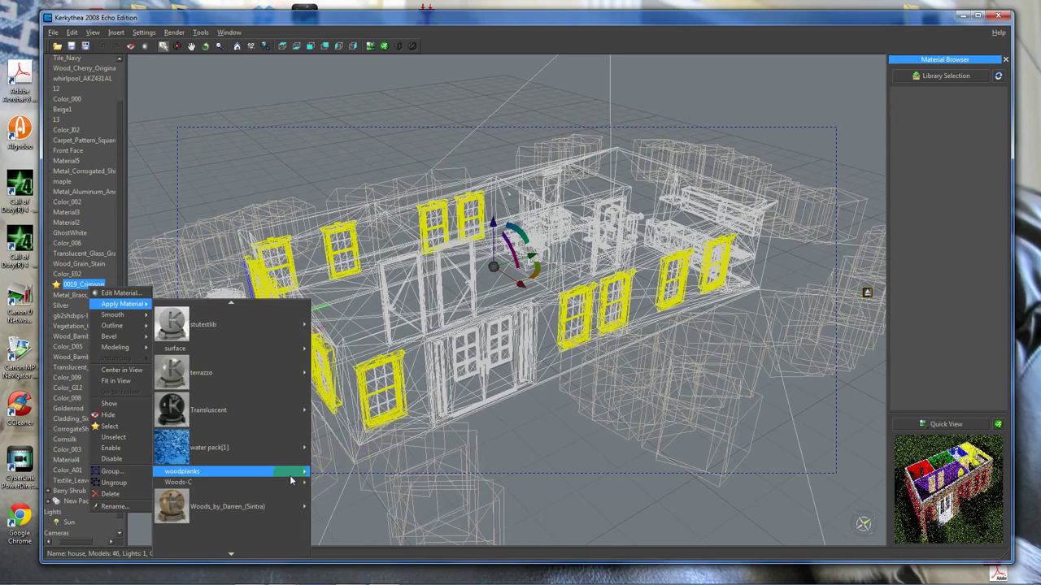
click(358, 479)
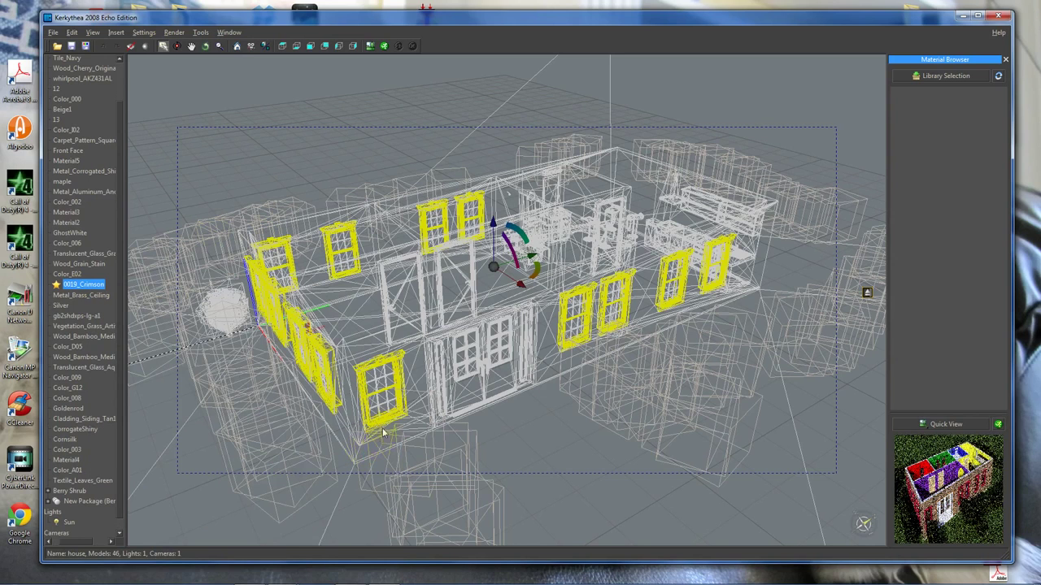
- Start merging another scene into the house scene, setting its models to Merge - Add New To Current
click(53, 31)
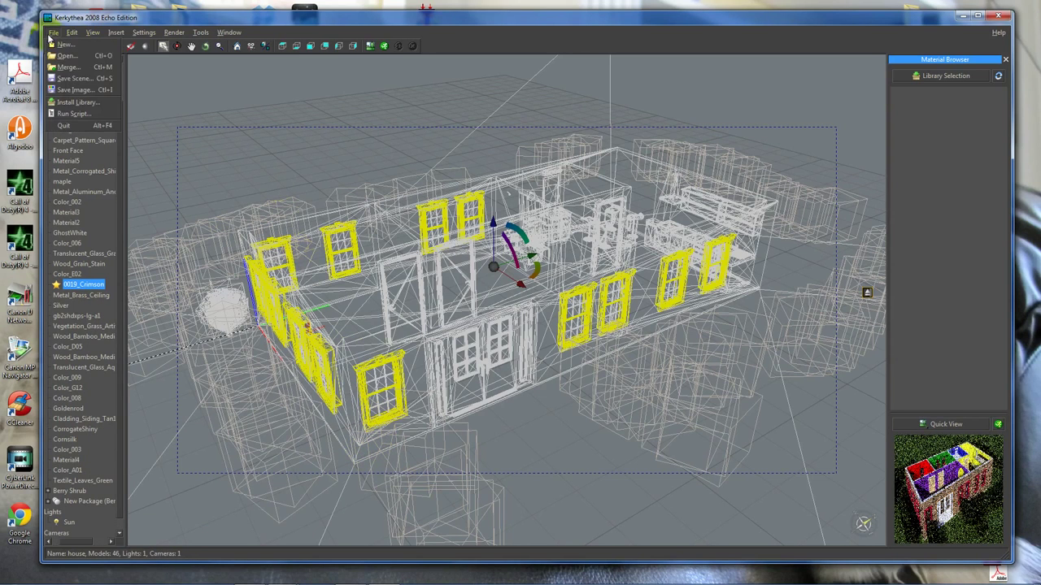
click(78, 67)
click(195, 74)
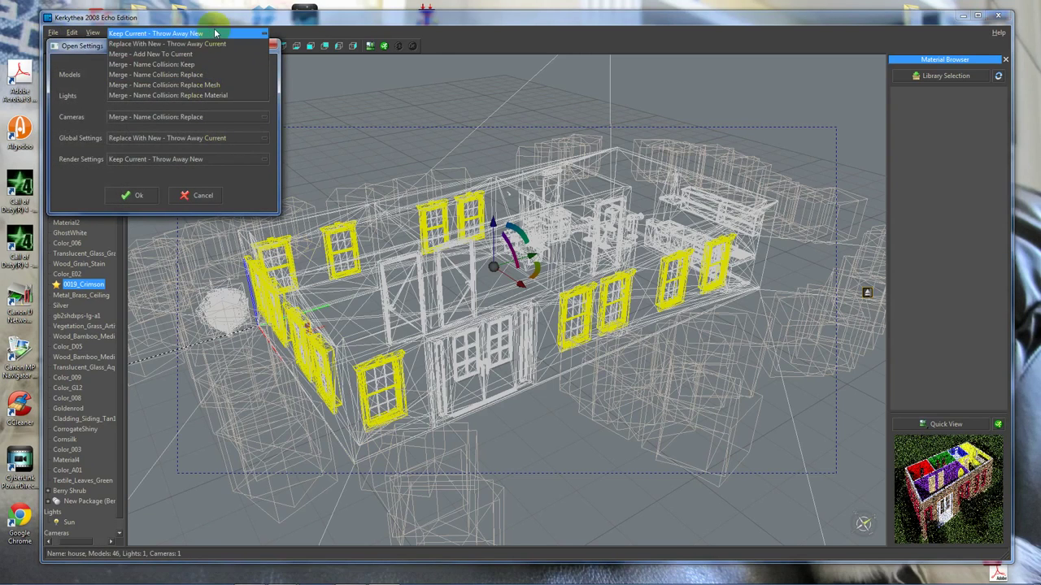
click(214, 32)
click(217, 76)
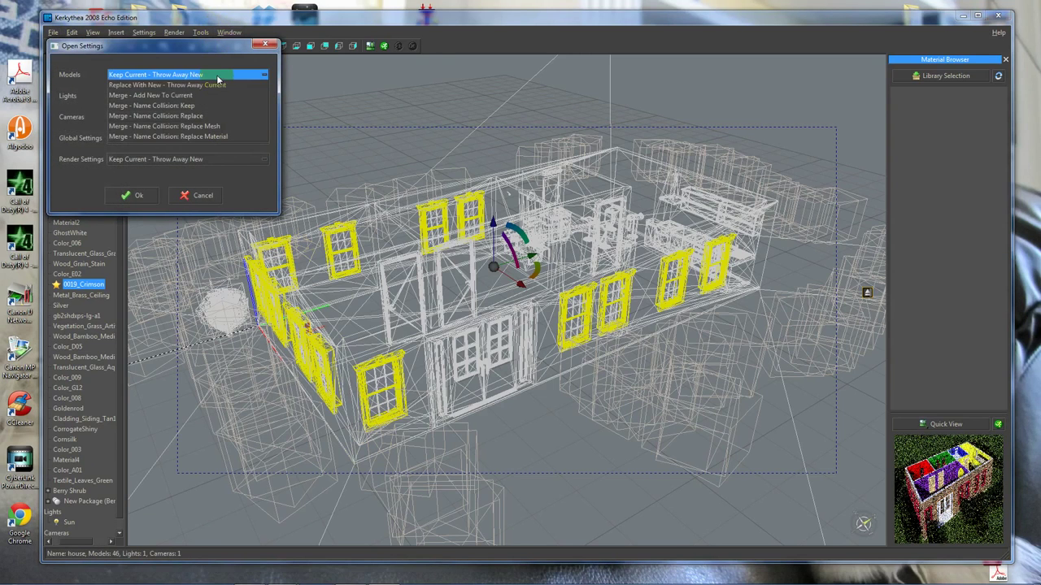
click(217, 83)
- Set the lights, cameras and global settings of the merge to Keep Current - Throw Away New
click(217, 96)
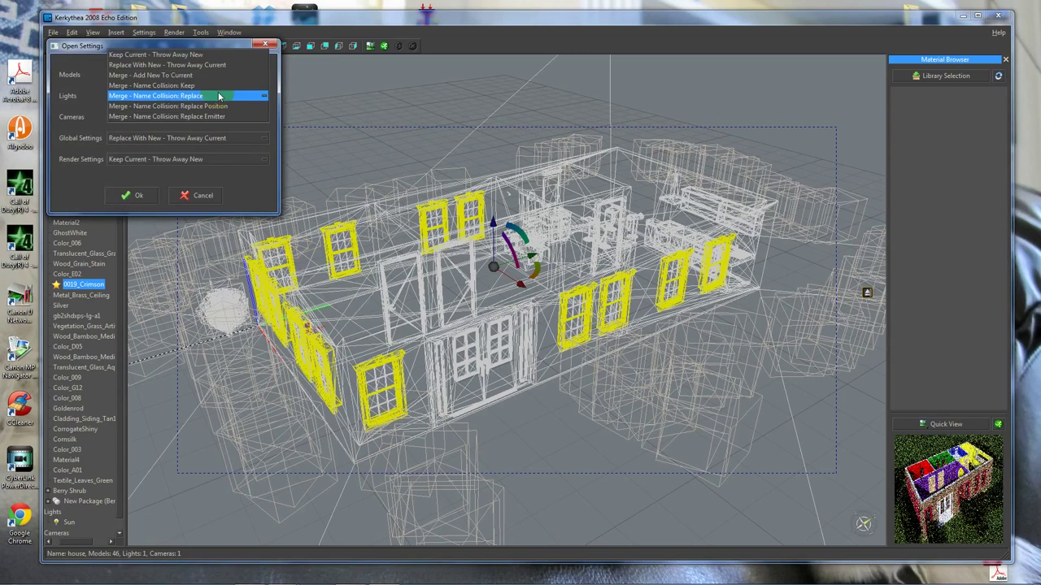
click(216, 63)
click(218, 119)
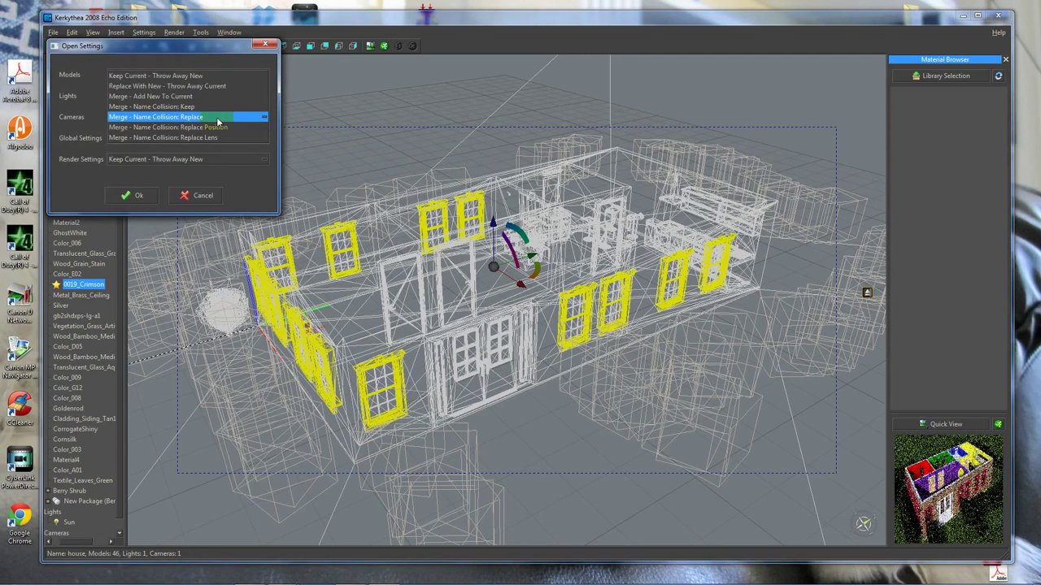
click(221, 81)
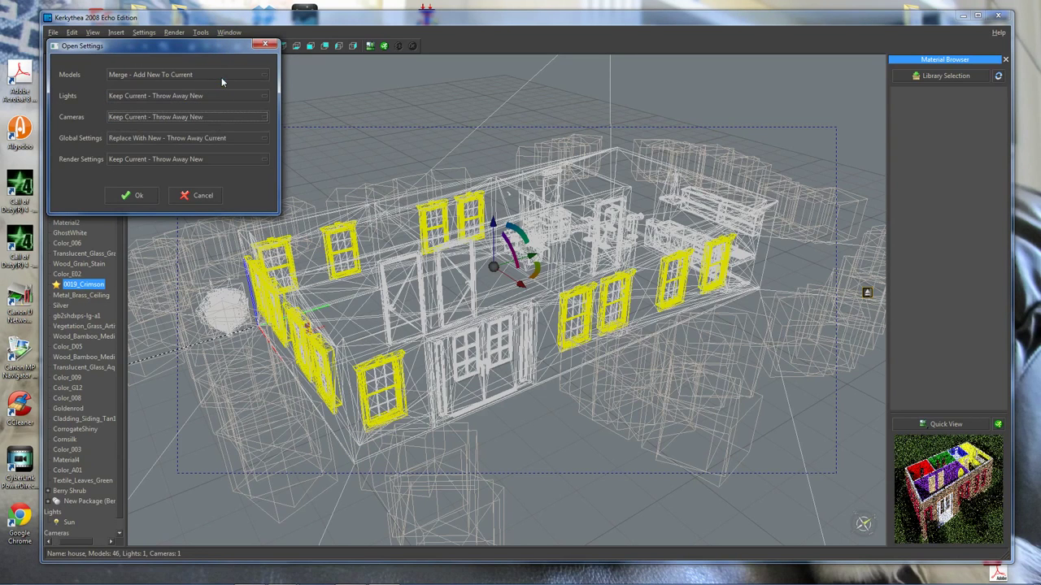
click(194, 138)
click(199, 128)
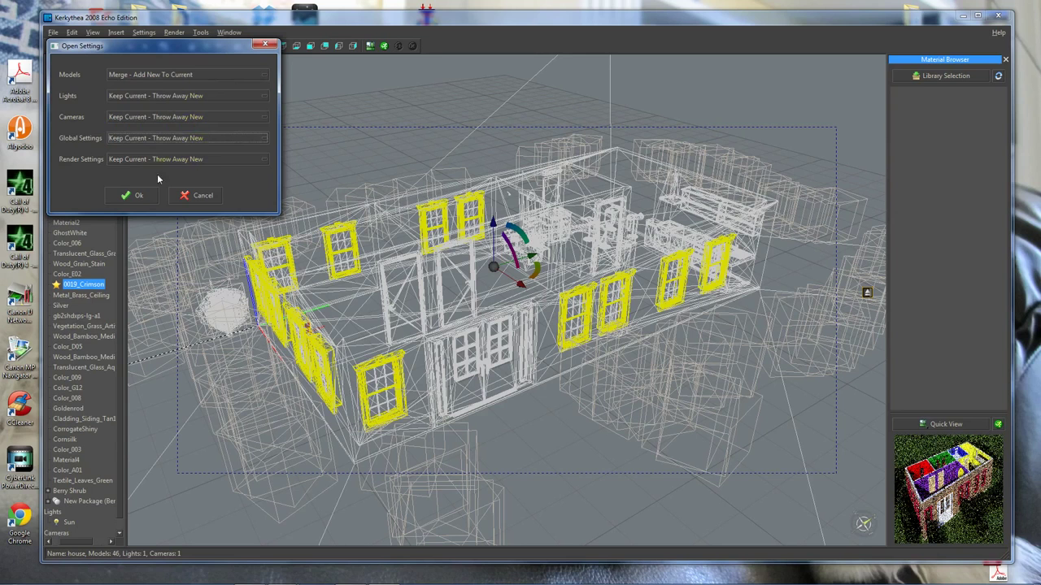
- Accept the merge settings and merge walk.xml from the video lecture folder into the house scene
click(134, 195)
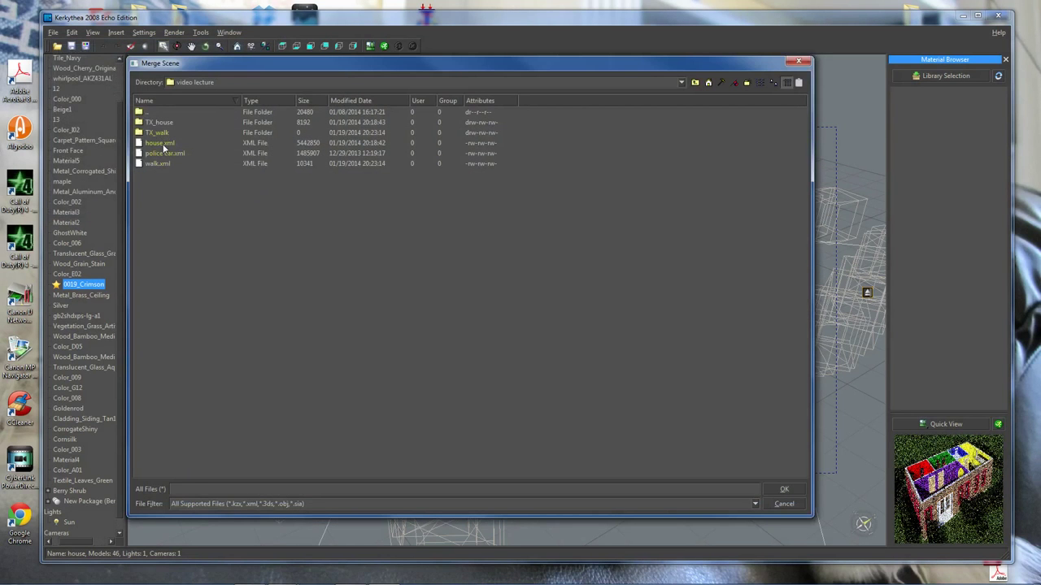
click(162, 165)
click(784, 490)
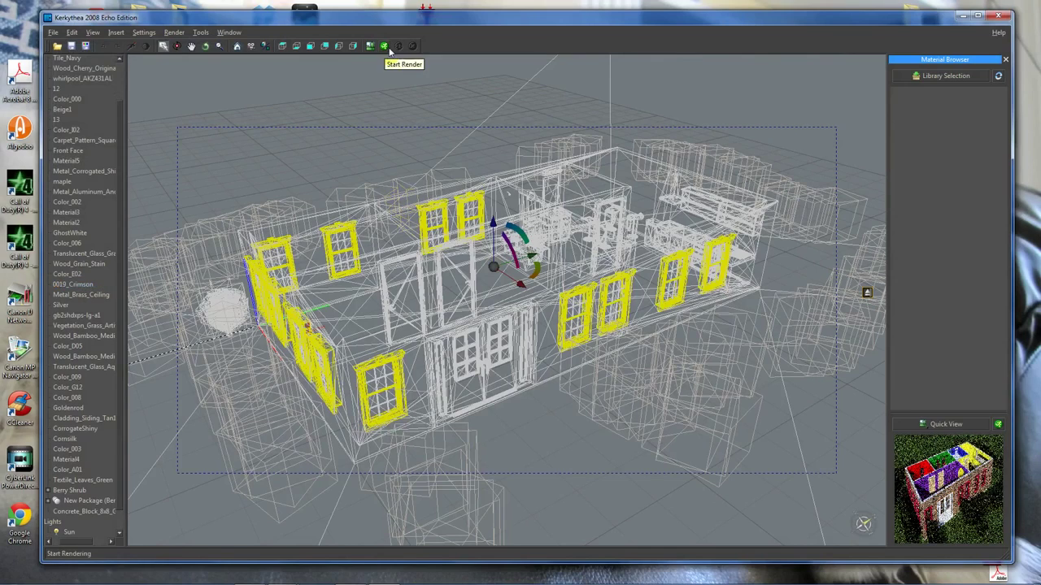
- Start a render of the merged scene, examine the rendered house image in an enlarged window, and close it
click(383, 46)
click(473, 198)
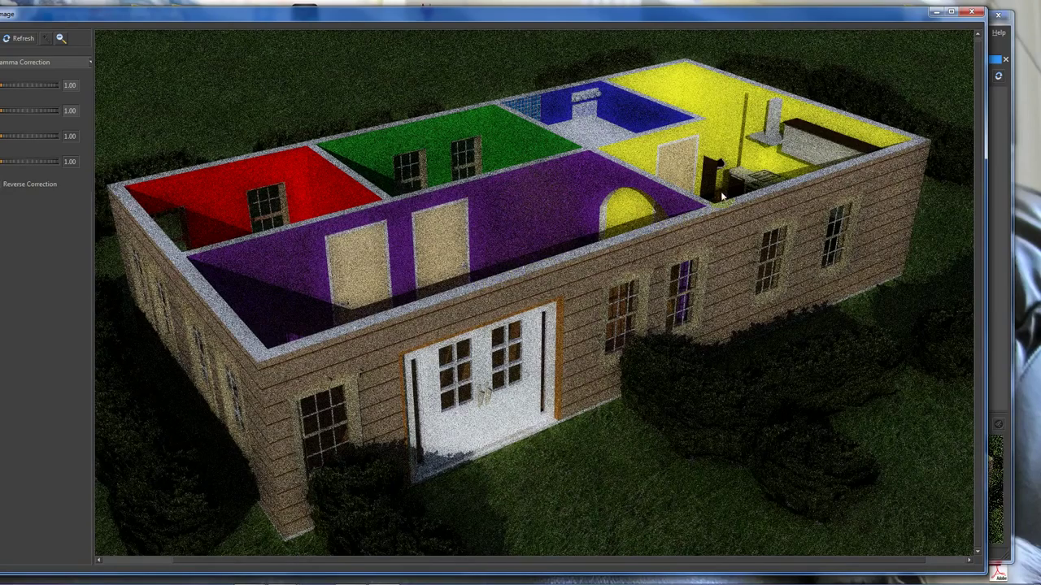
click(971, 11)
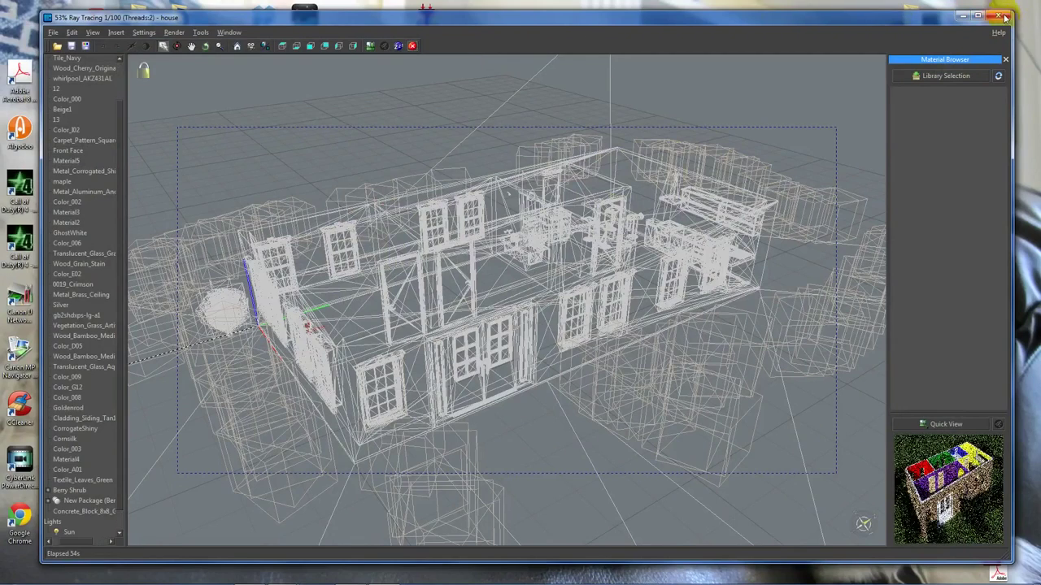
- Quit Kerkythea while the render is still running and switch to the house model in SketchUp
click(998, 15)
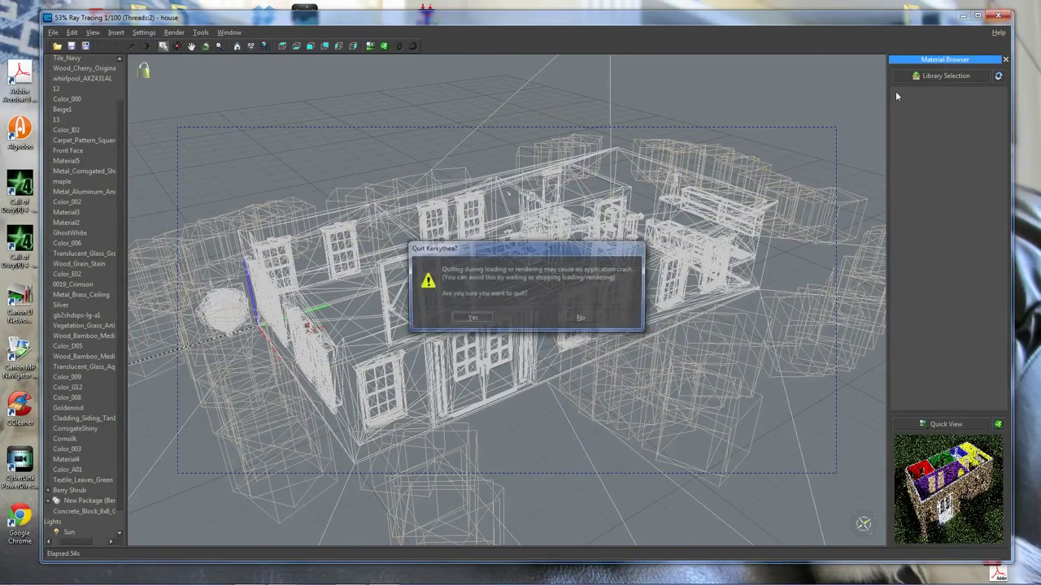
click(474, 318)
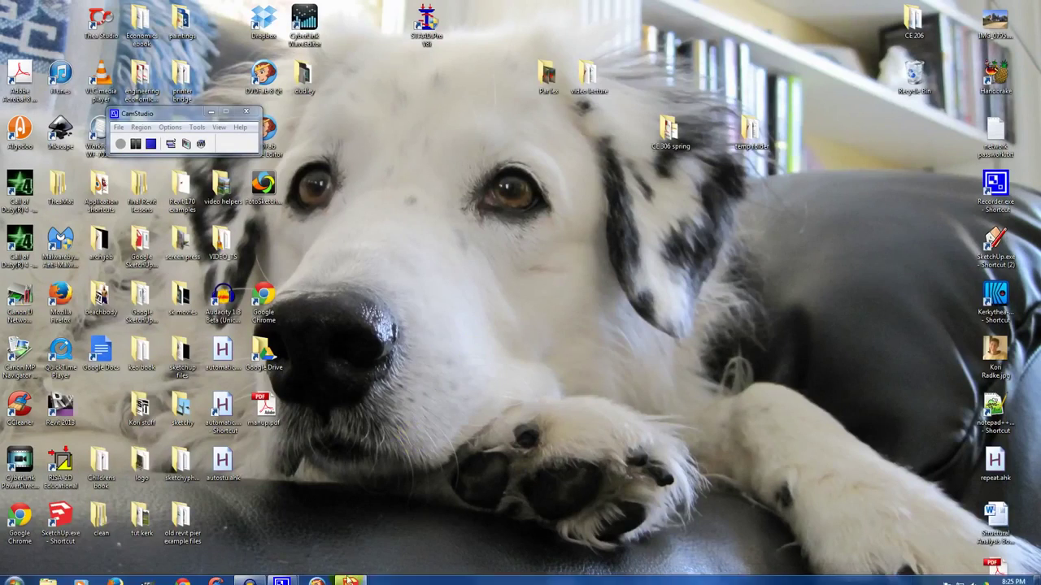
click(354, 575)
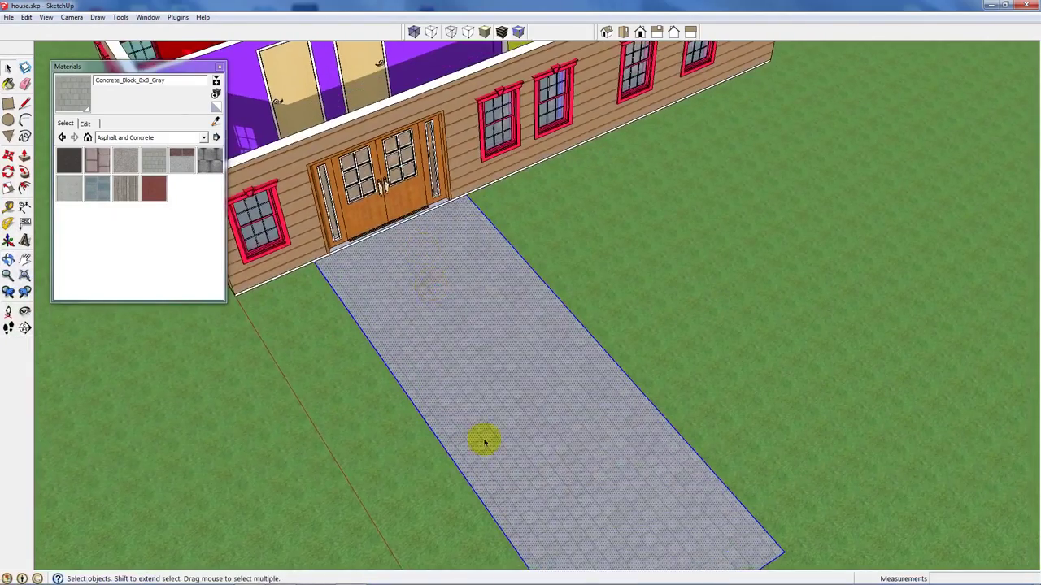
- Search the 3D Warehouse for couch models
scroll(487, 464, down, 3)
scroll(500, 496, down, 2)
scroll(443, 204, up, 6)
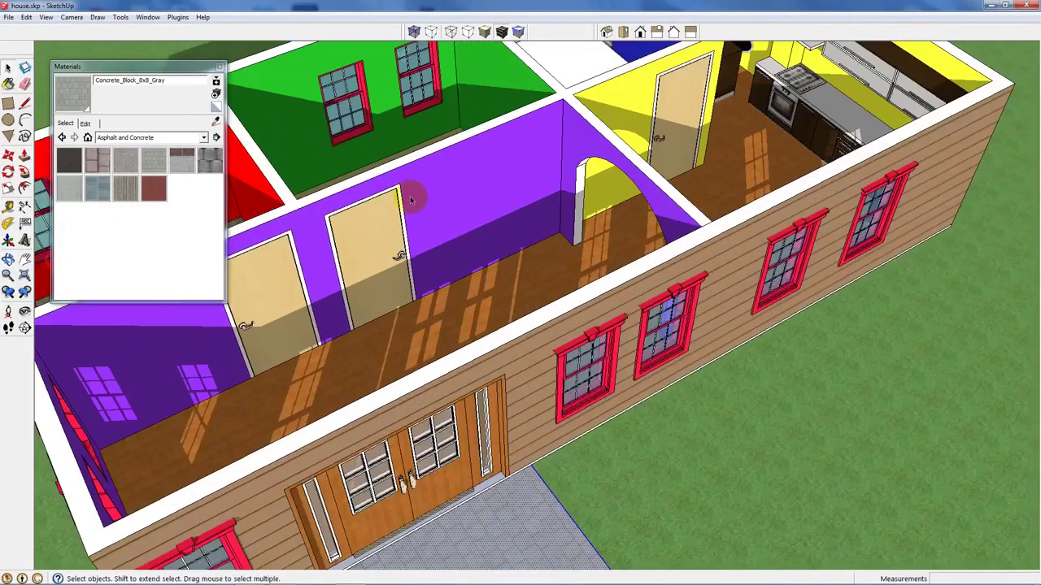
click(14, 17)
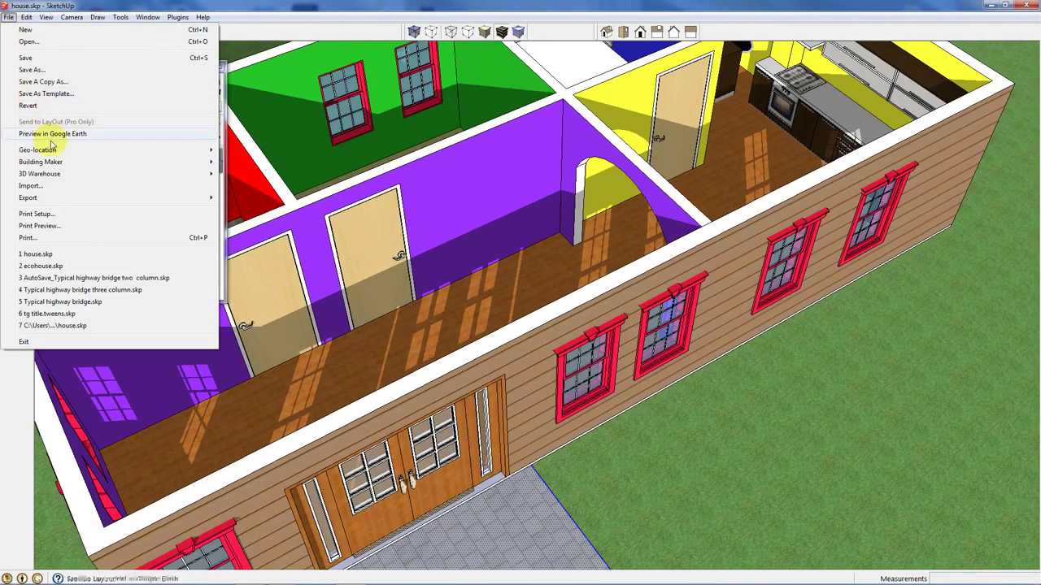
mouse_move(93, 173)
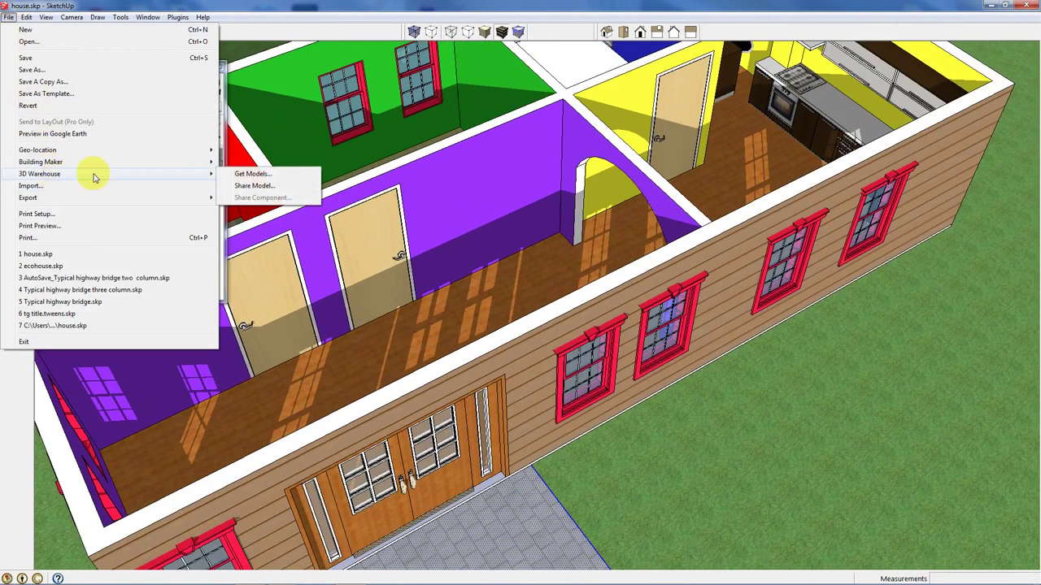
click(241, 173)
click(429, 162)
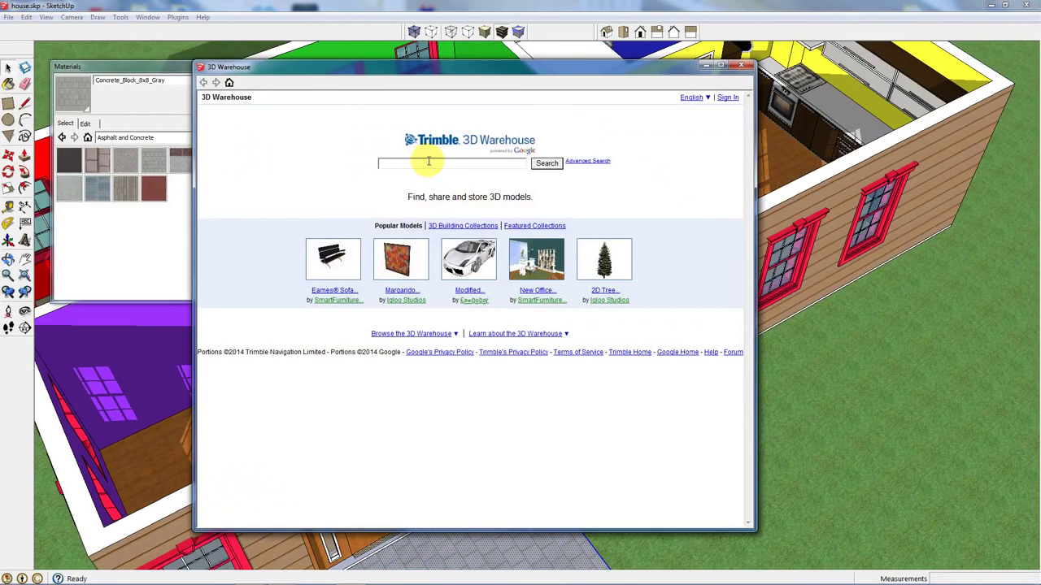
key(Return)
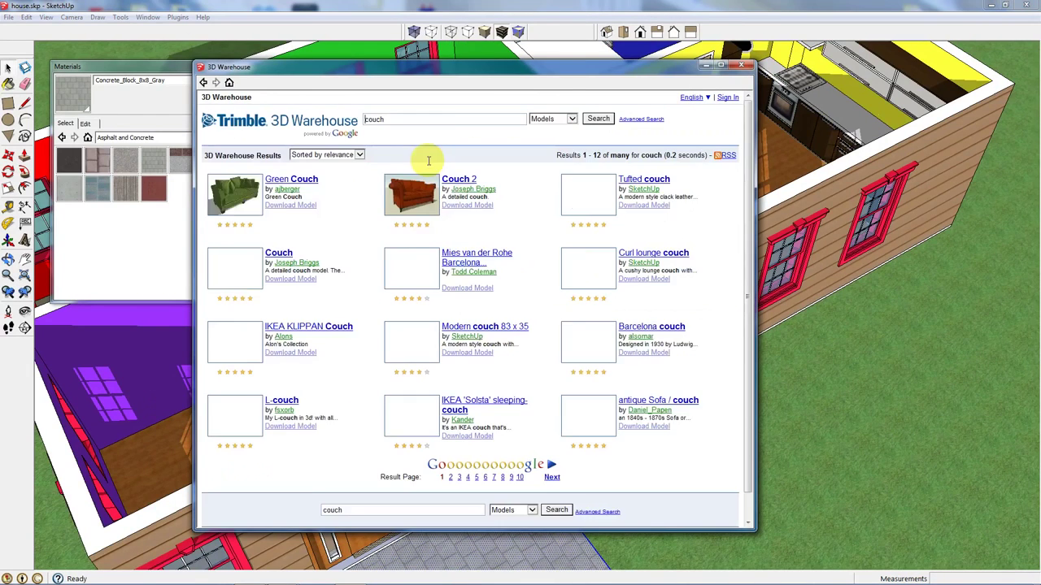
- Download the Couch 2 model directly into the house model and place it on the wood floor of the purple room
click(467, 206)
click(432, 325)
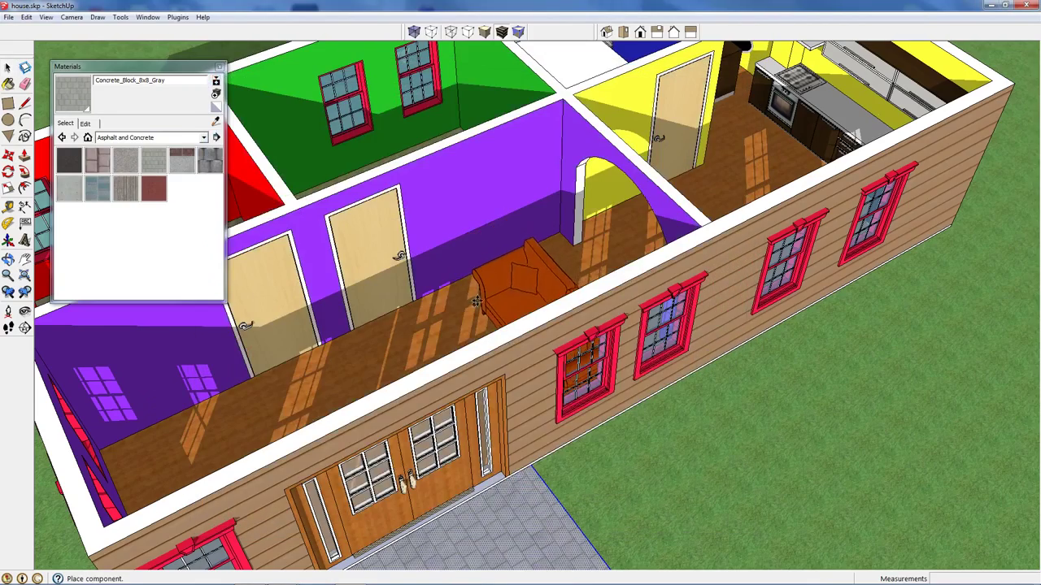
click(482, 299)
- Rotate the couch about 90 degrees so its back faces the purple wall with the two doors, and move it near that wall
middle_drag(481, 300, 623, 372)
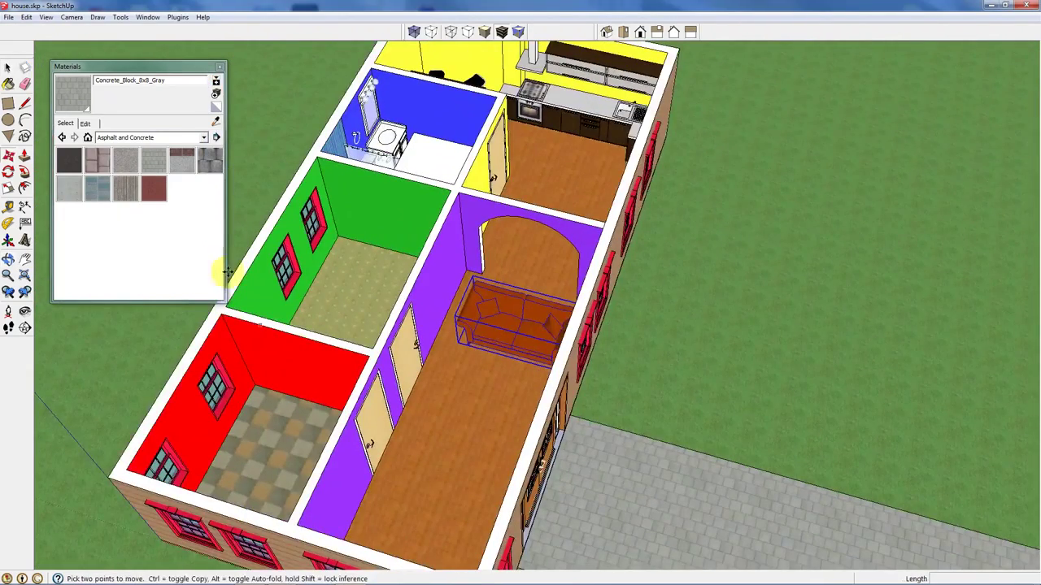
click(8, 172)
click(502, 365)
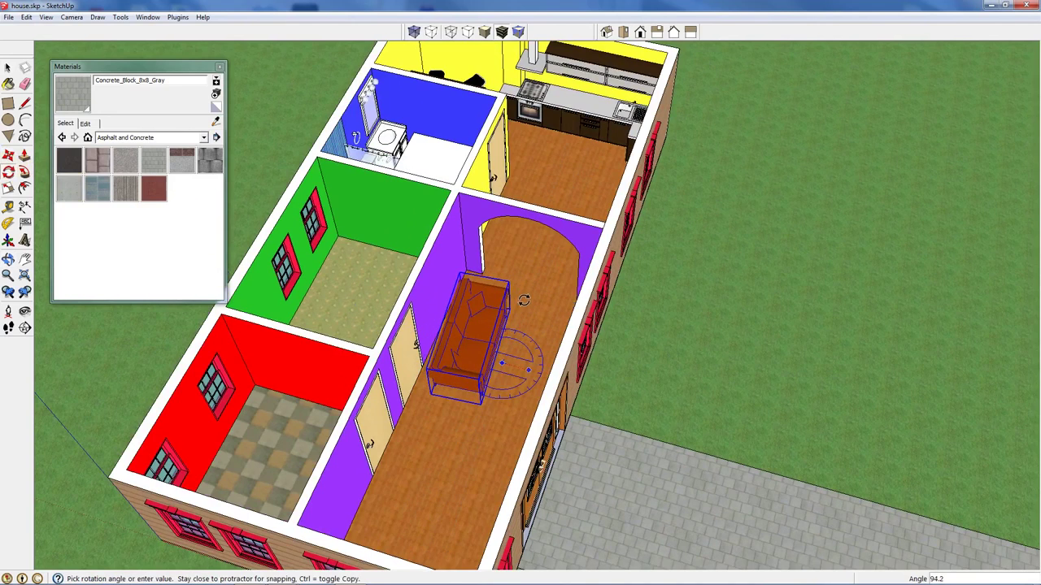
scroll(470, 382, up, 3)
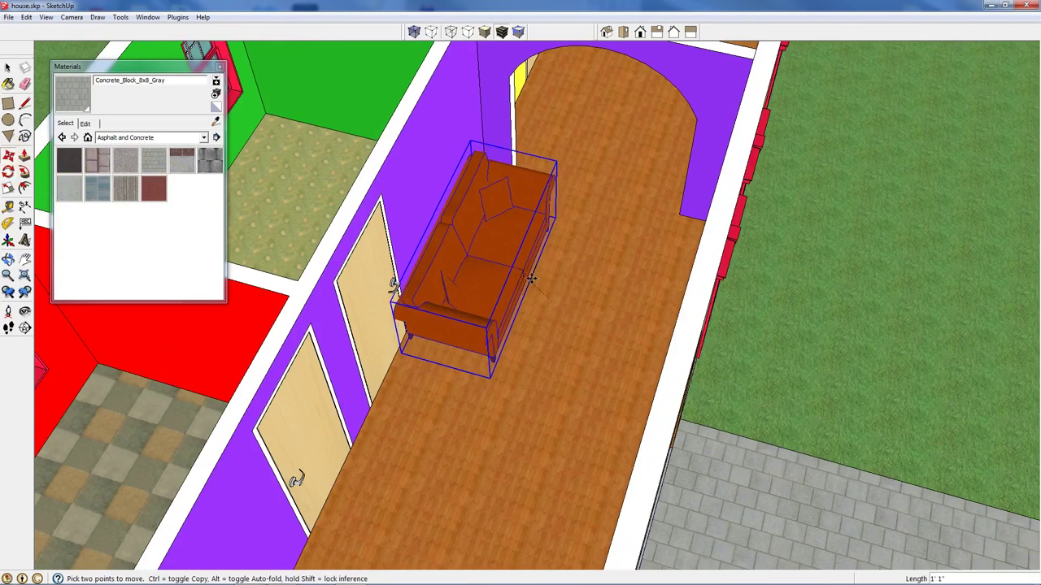
drag(531, 279, 537, 275)
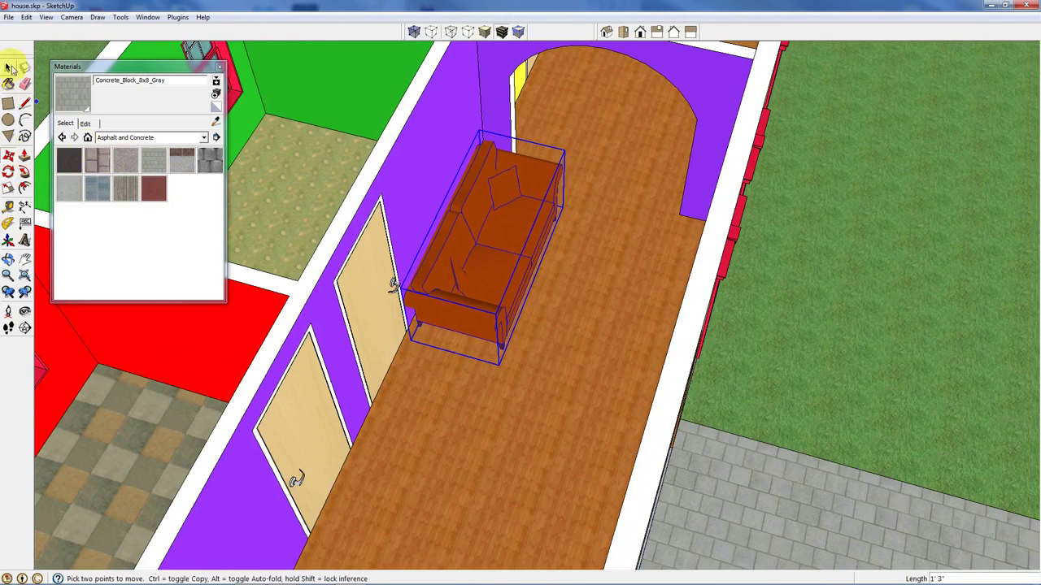
scroll(719, 360, down, 6)
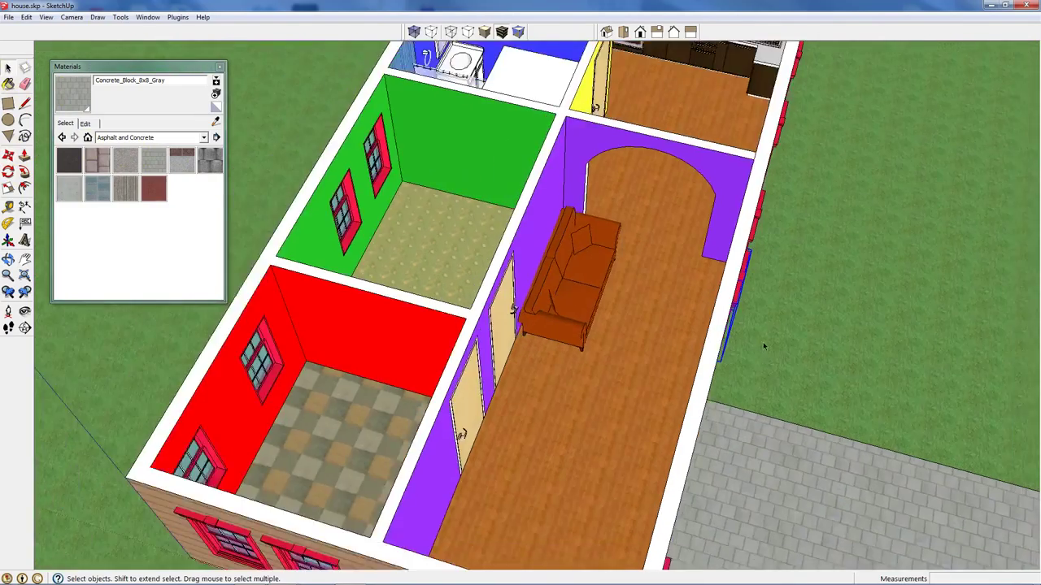
middle_drag(719, 361, 774, 341)
scroll(782, 421, up, 3)
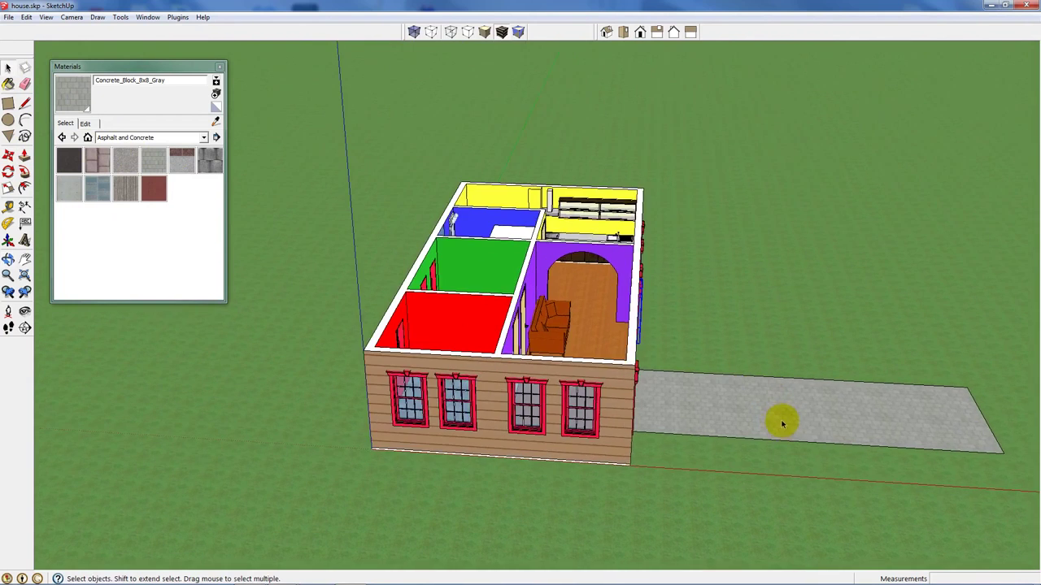
scroll(627, 399, up, 4)
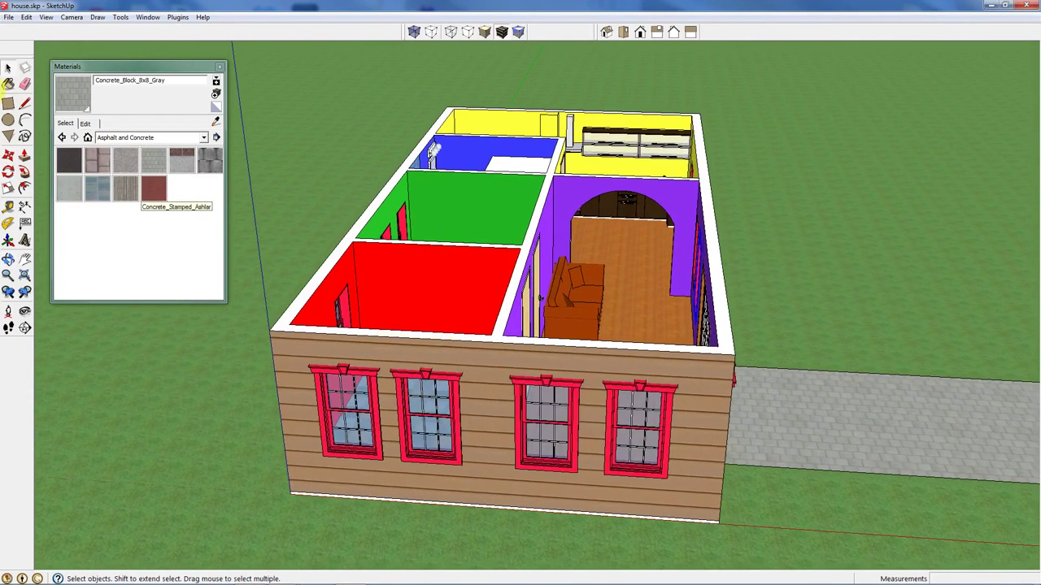
mouse_move(281, 575)
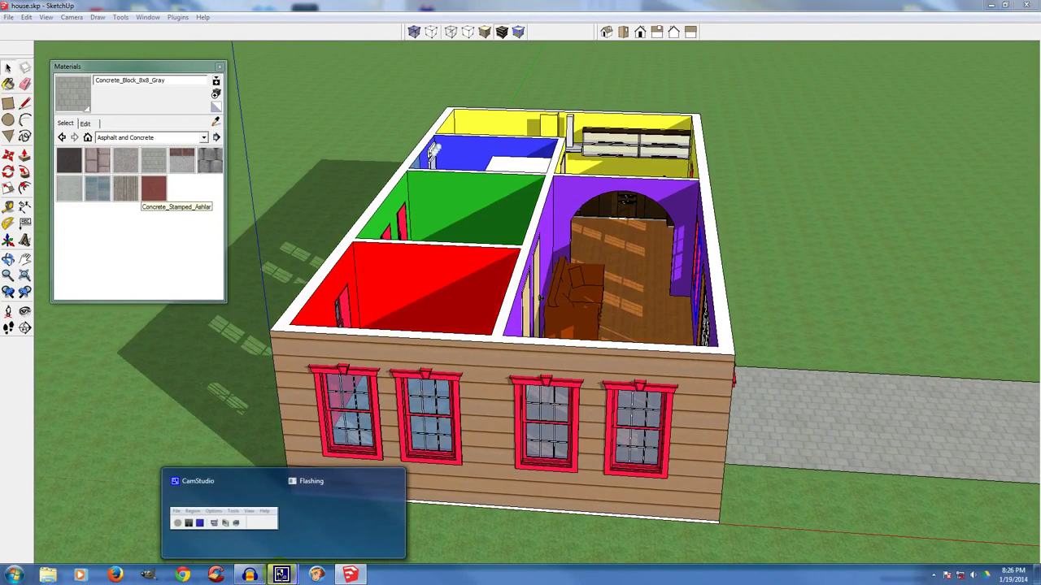